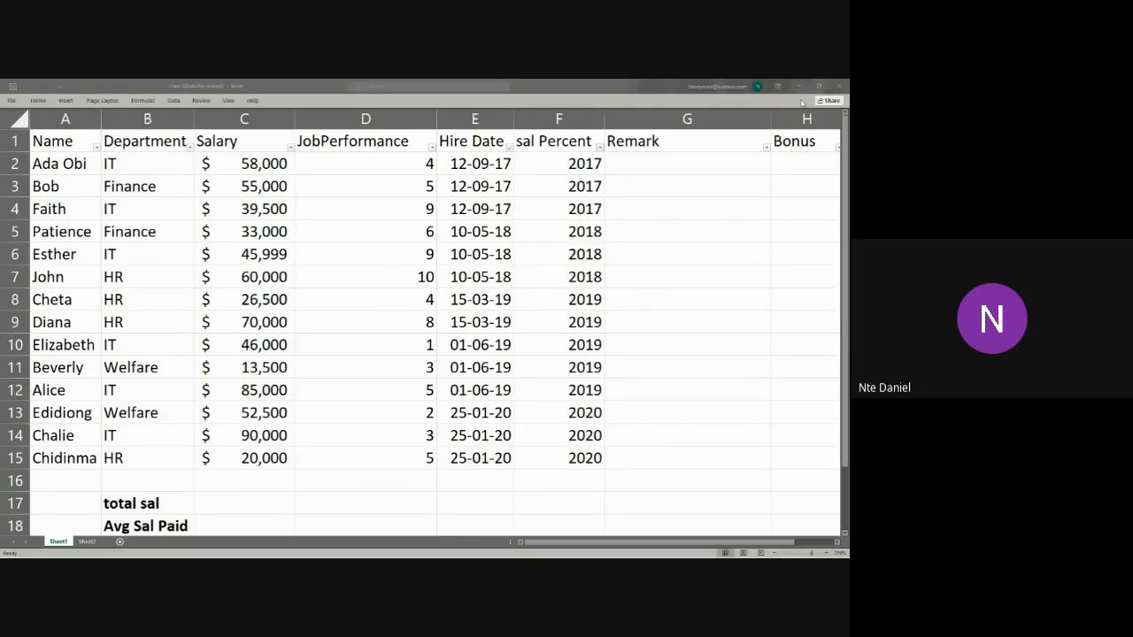
Step: Put away the two open Excel workbooks and switch to the carbon (14).png image in Photos
click(800, 86)
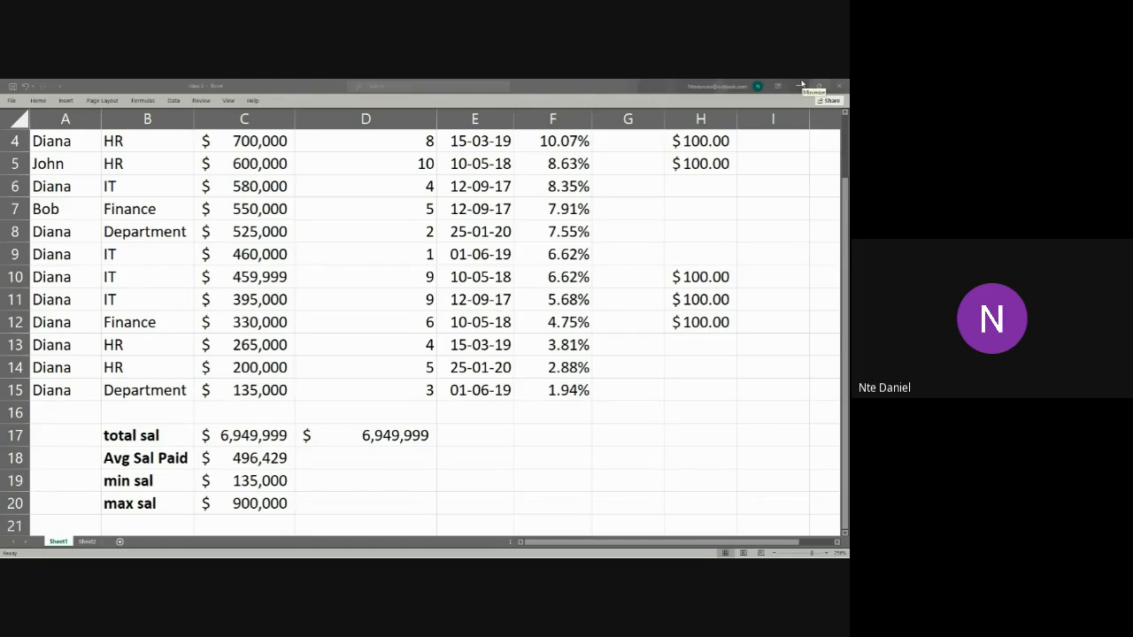
click(836, 84)
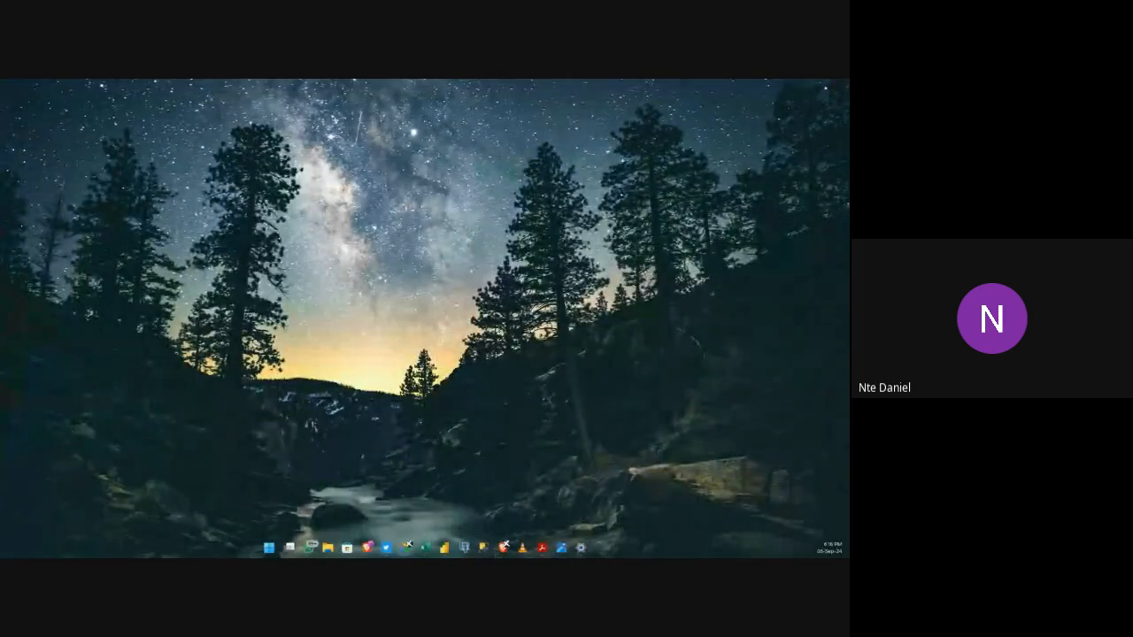
mouse_move(566, 551)
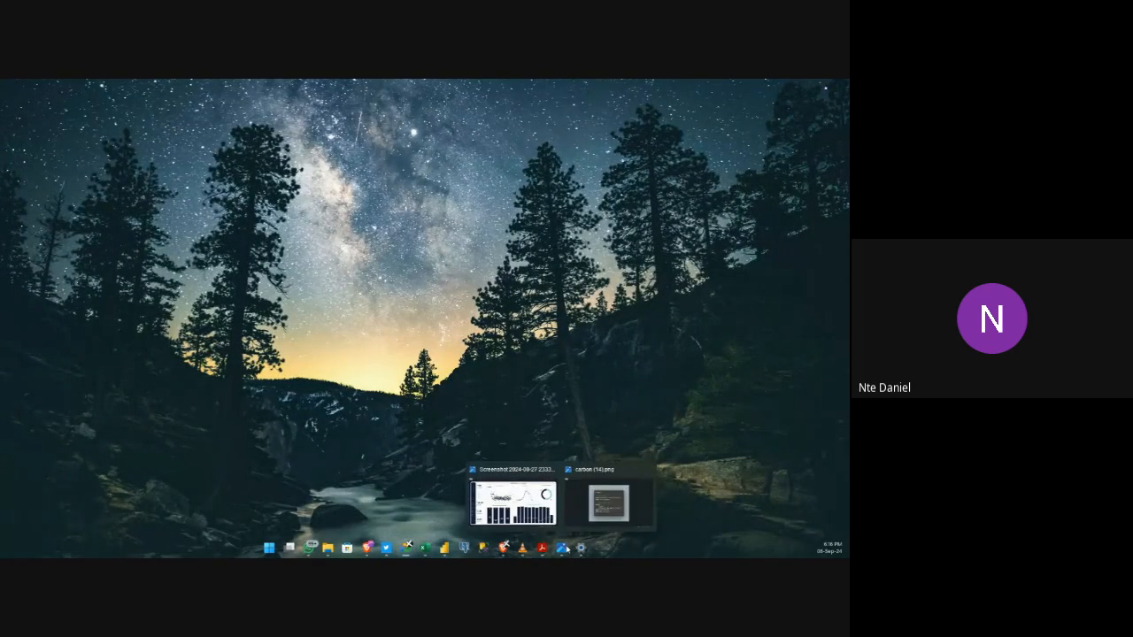
click(602, 509)
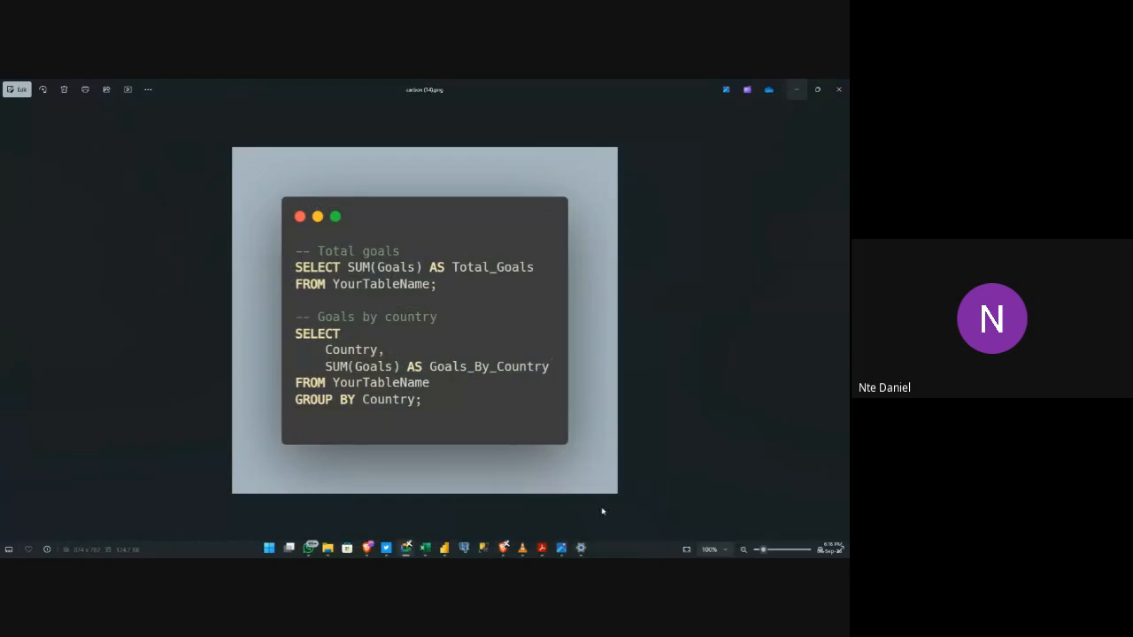
Step: Browse forward through the folder's images to the Technical Support Centre ticket volume dashboard, w1.PNG
click(841, 322)
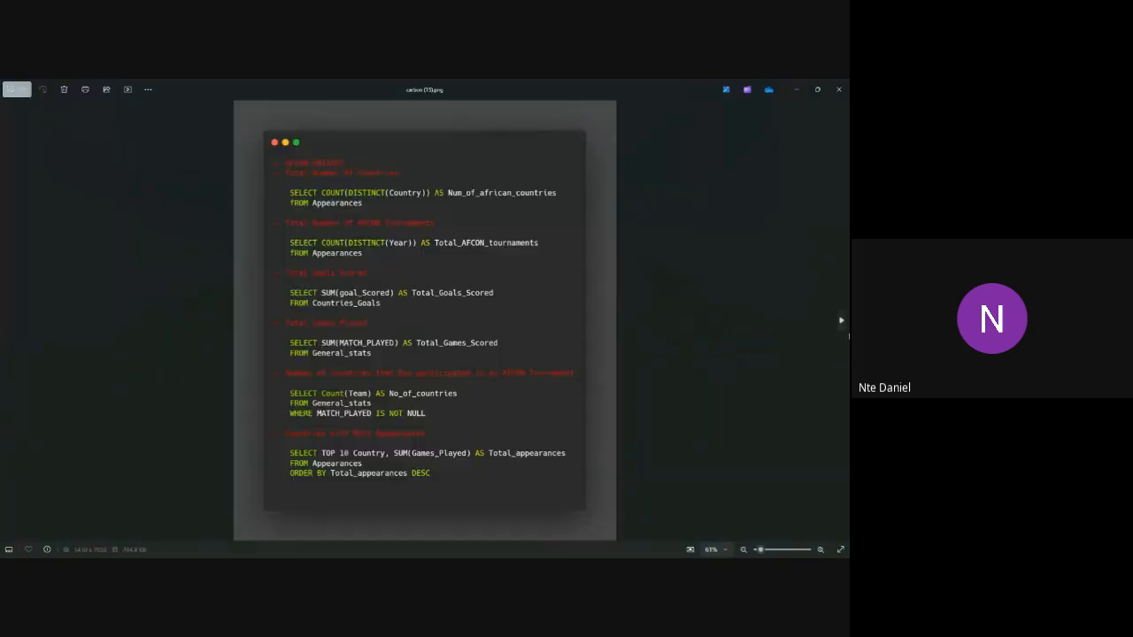
click(843, 323)
click(843, 324)
click(843, 324)
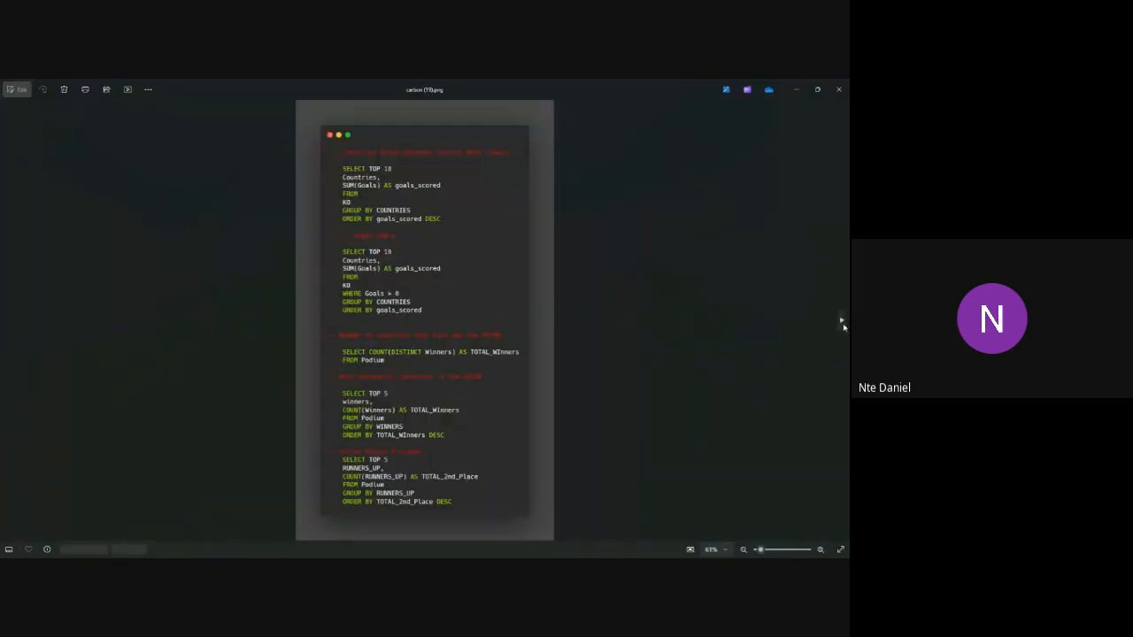
click(843, 324)
click(842, 324)
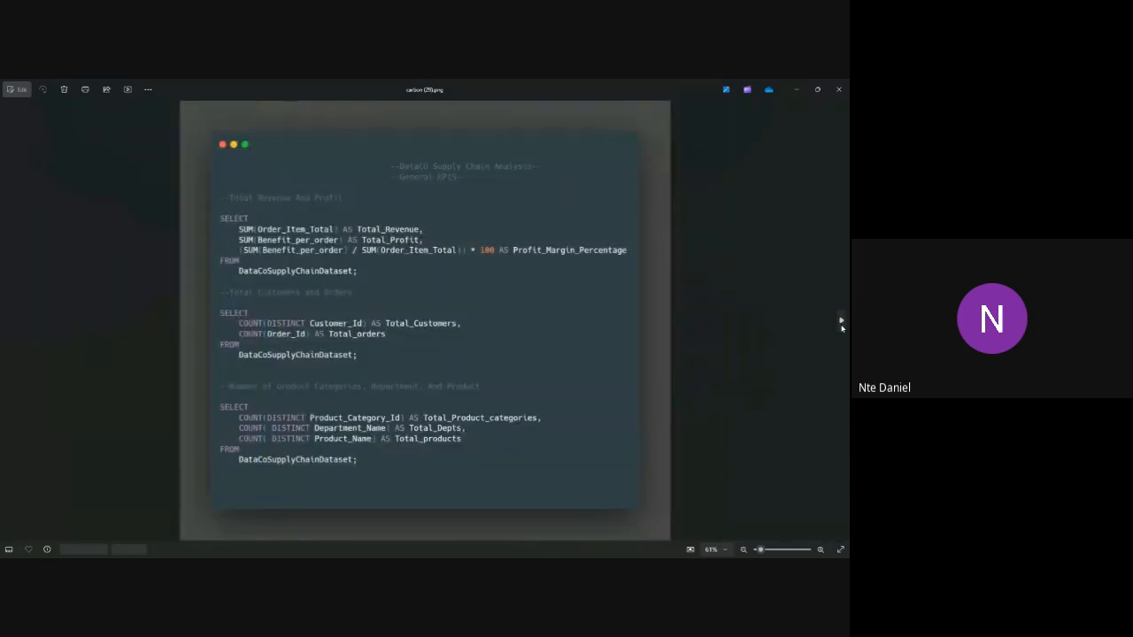
click(841, 324)
click(841, 324)
click(842, 324)
click(842, 324)
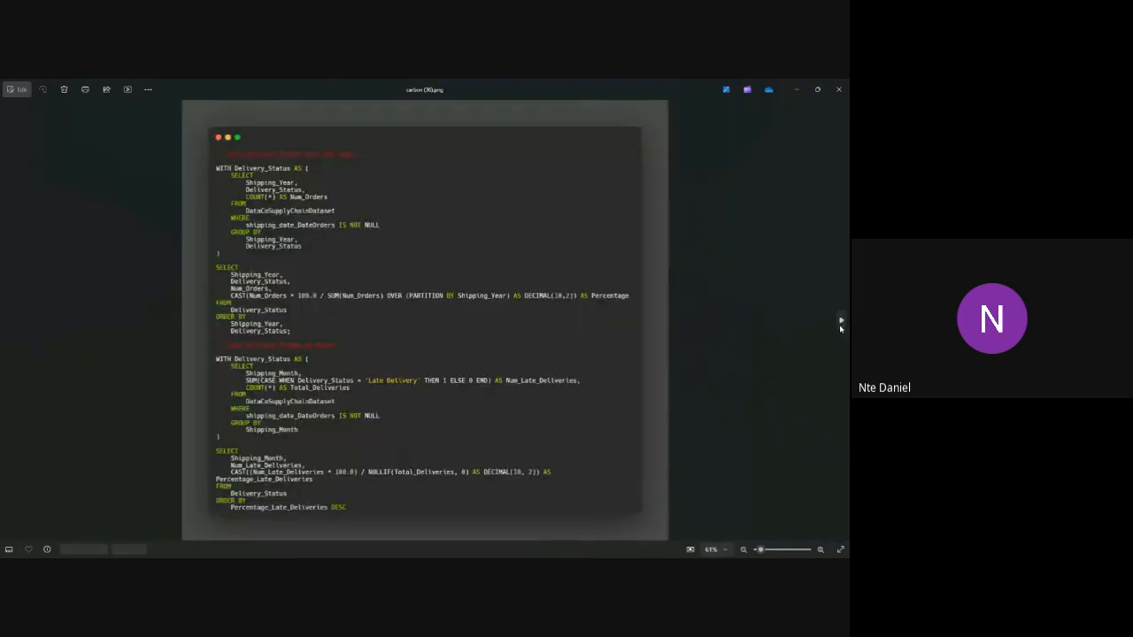
click(842, 324)
click(841, 324)
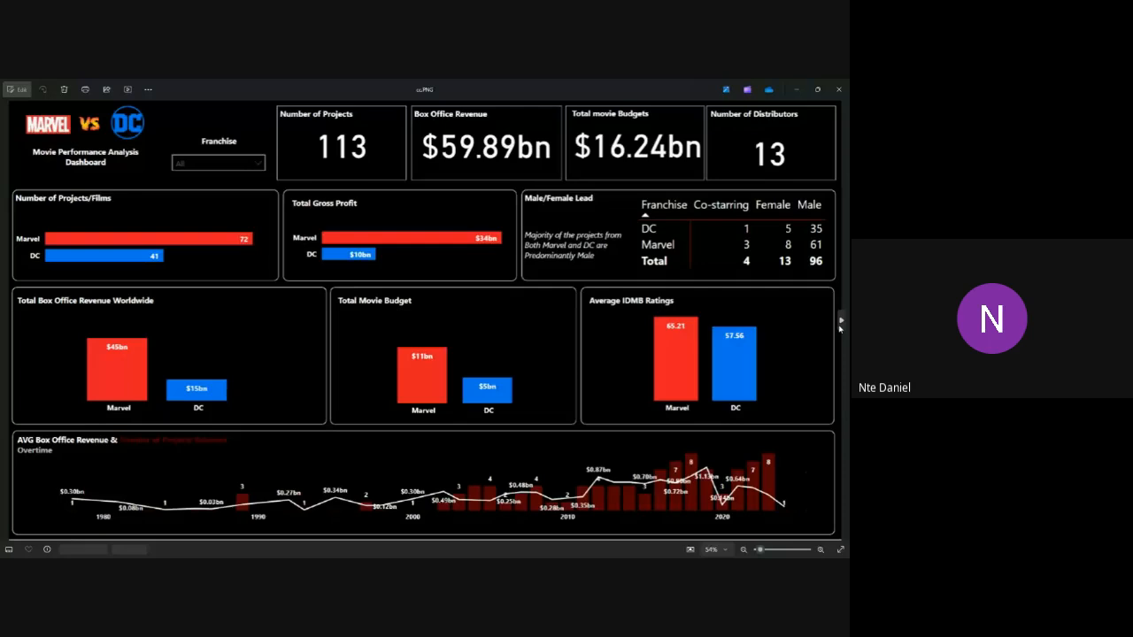
click(842, 324)
click(842, 324)
click(842, 324)
click(842, 324)
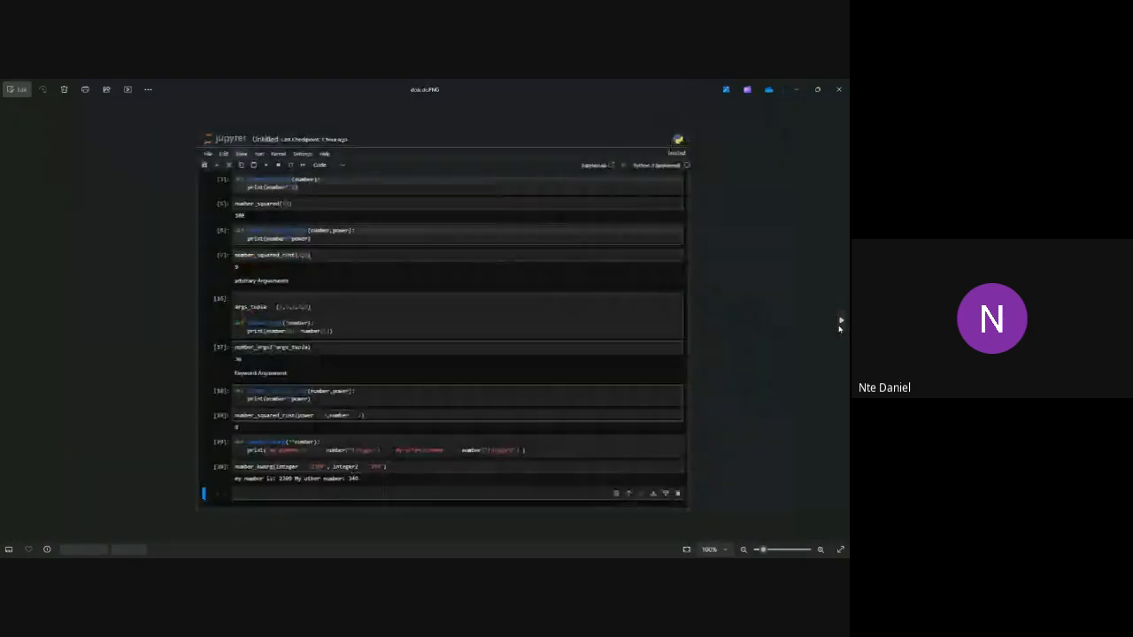
click(842, 324)
click(842, 324)
click(842, 324)
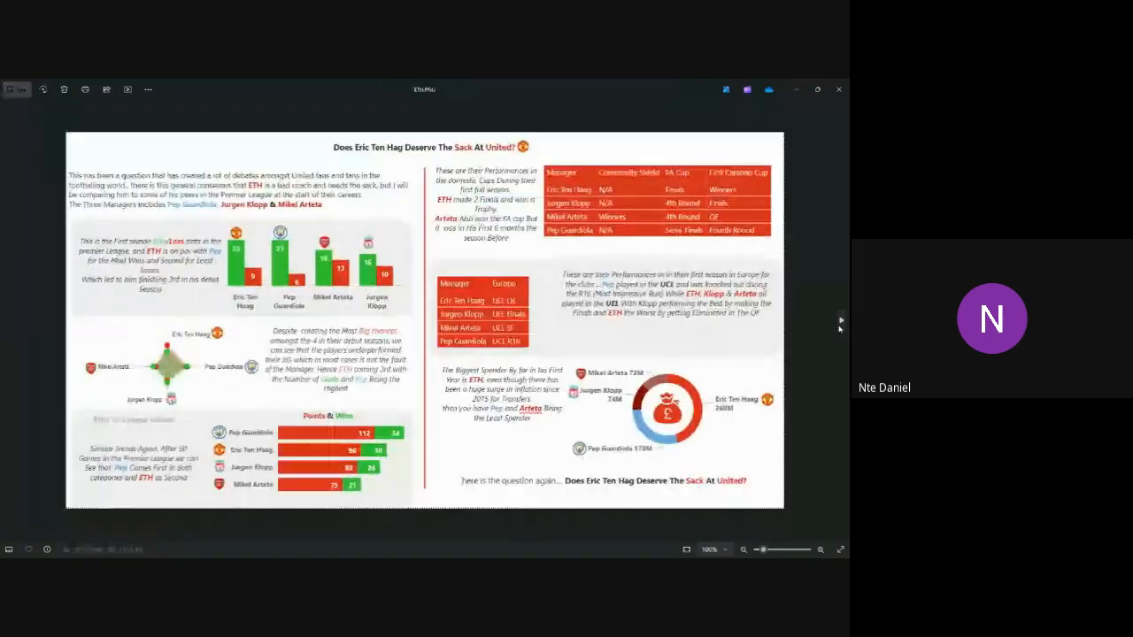
click(842, 324)
click(841, 324)
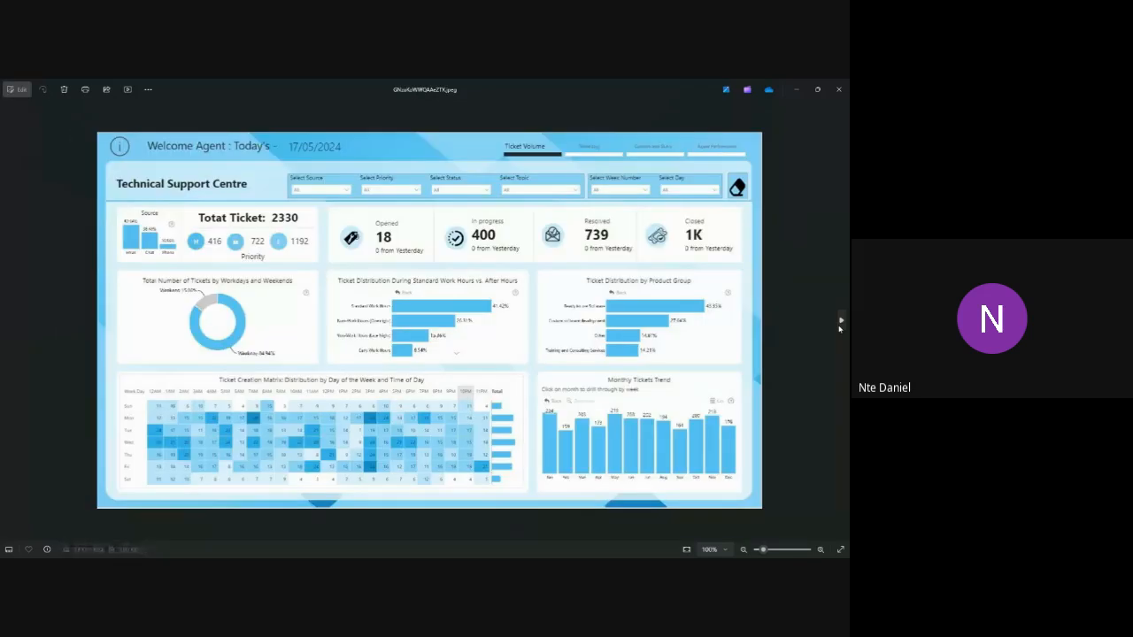
click(842, 324)
click(841, 324)
click(841, 323)
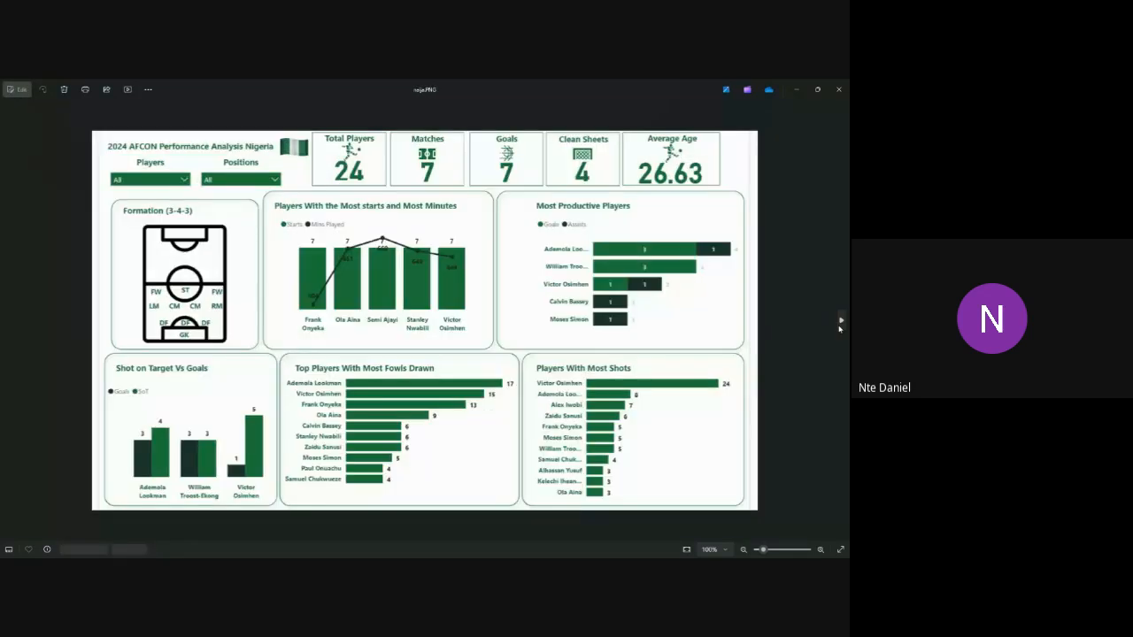
click(840, 323)
click(841, 323)
click(841, 323)
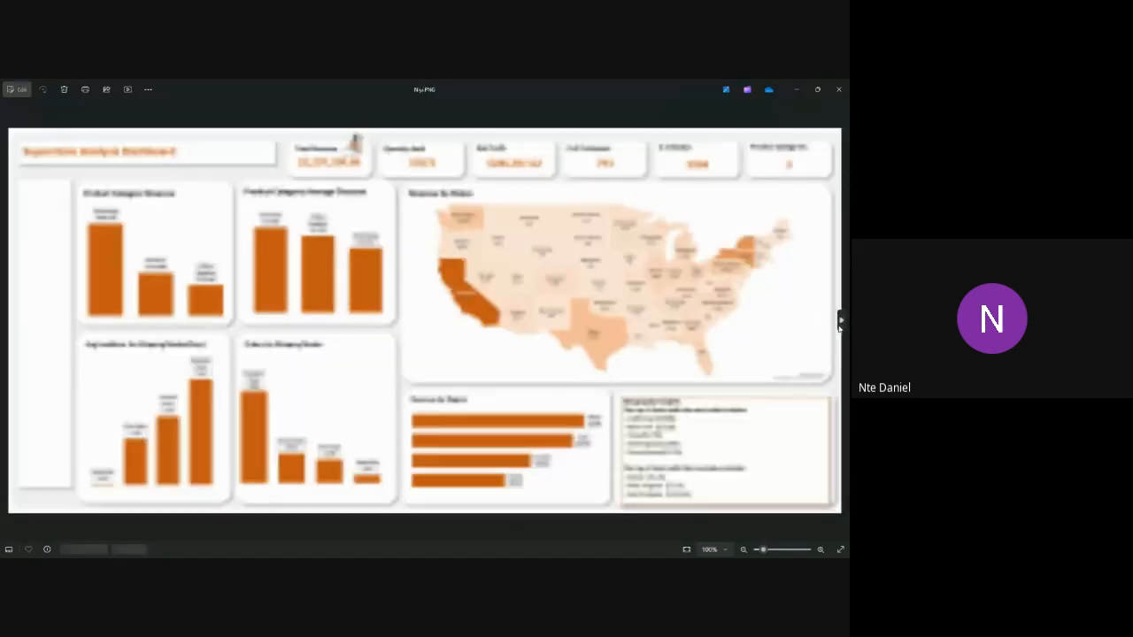
click(841, 323)
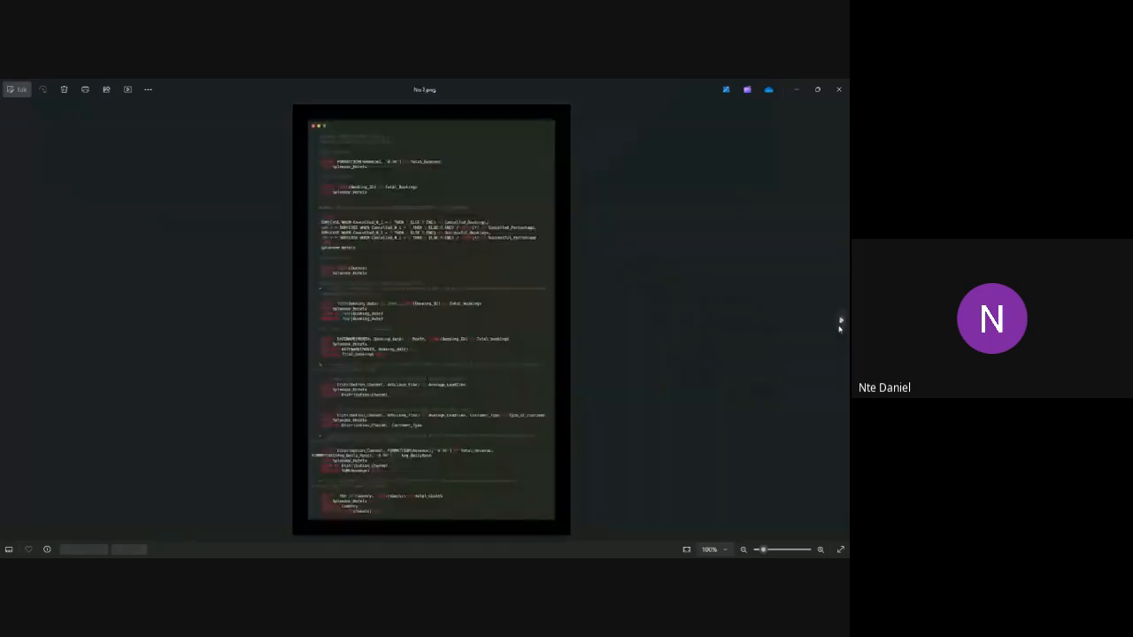
click(841, 323)
click(841, 323)
click(841, 323)
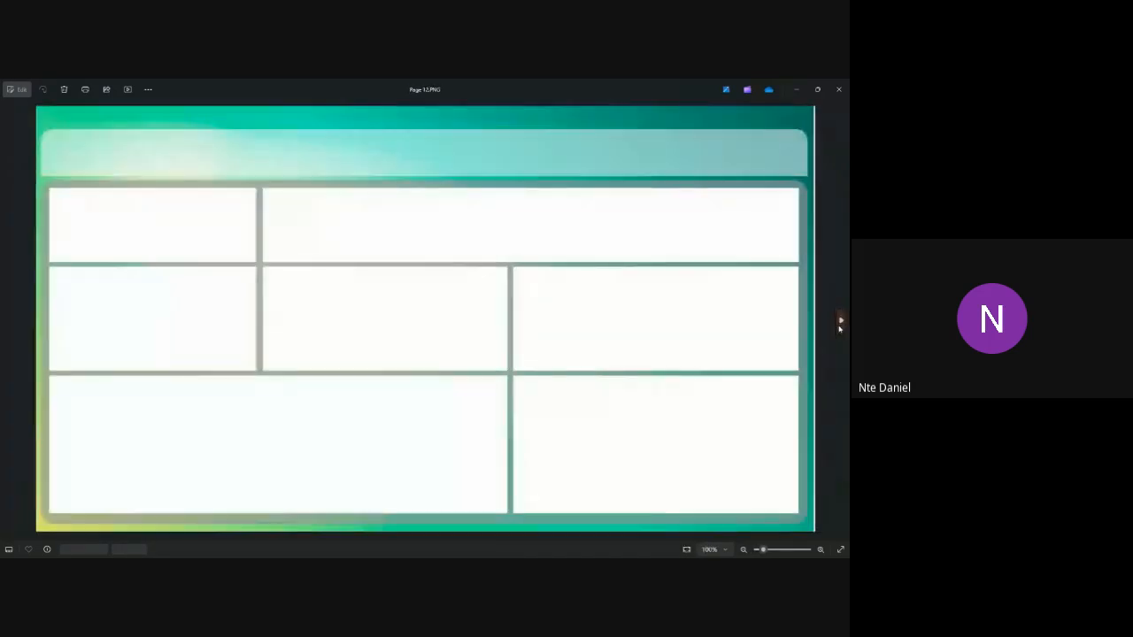
click(840, 323)
click(840, 323)
click(840, 323)
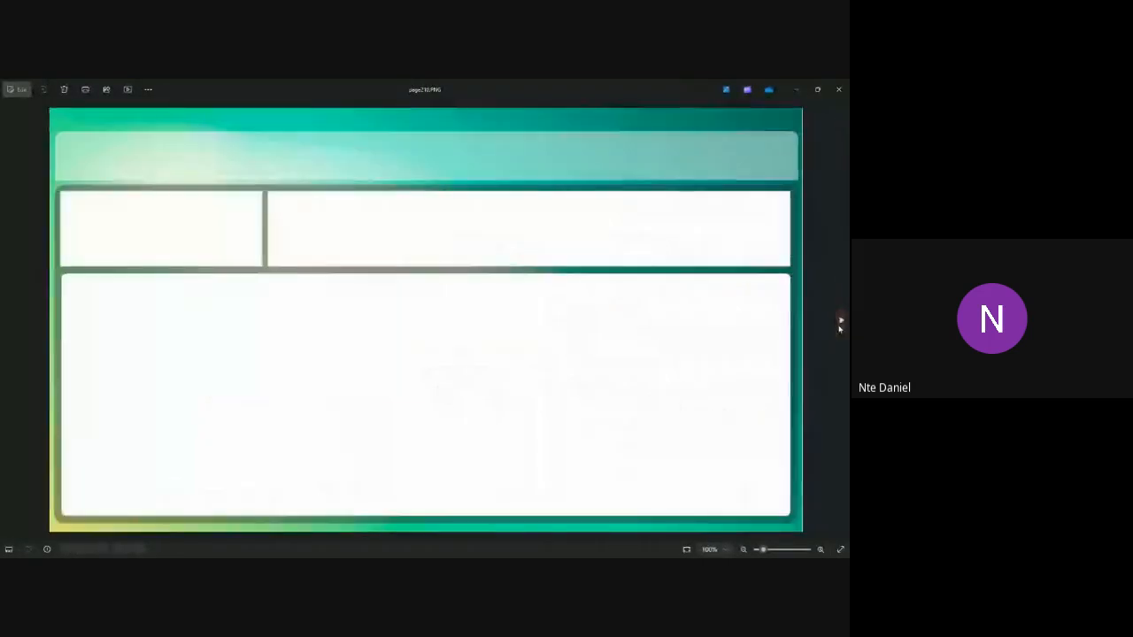
click(840, 323)
click(840, 323)
click(840, 323)
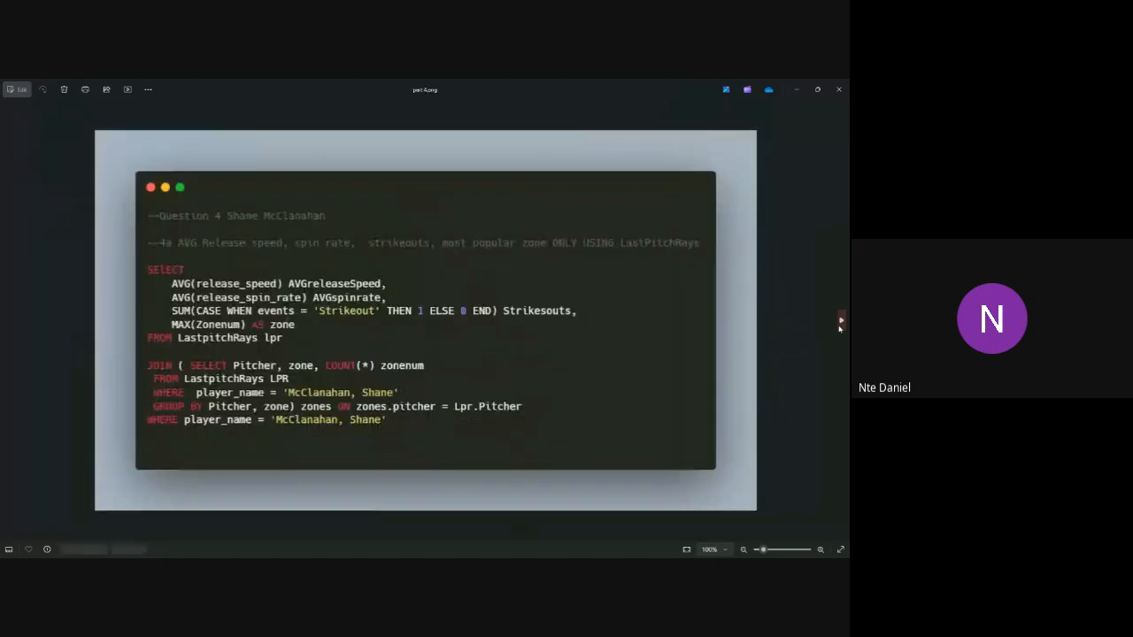
click(840, 323)
click(840, 323)
click(840, 323)
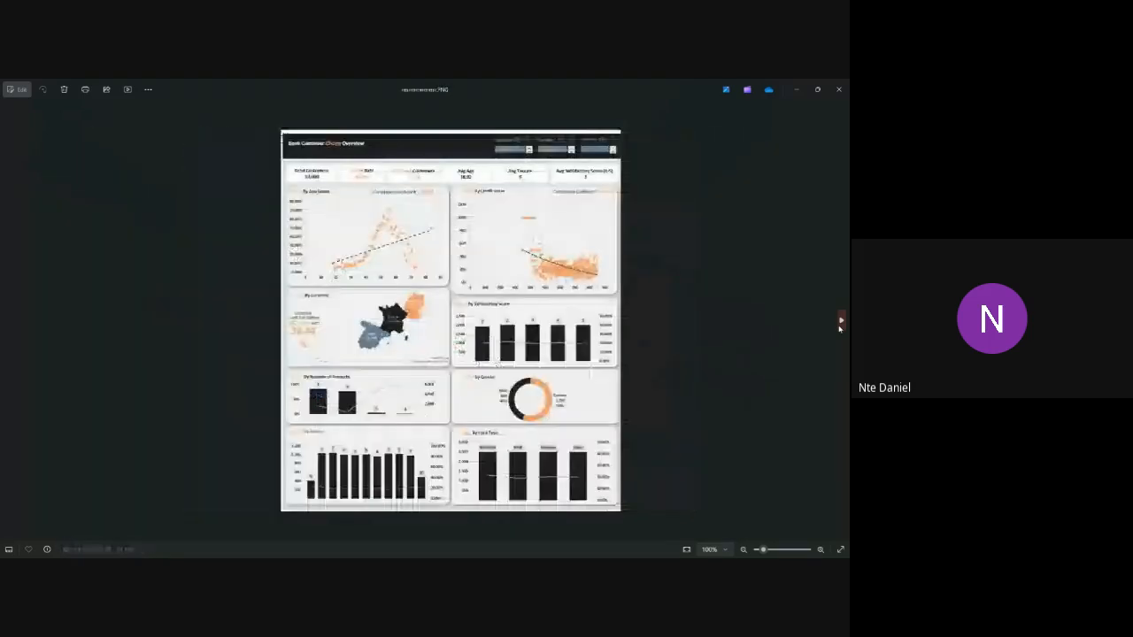
click(840, 323)
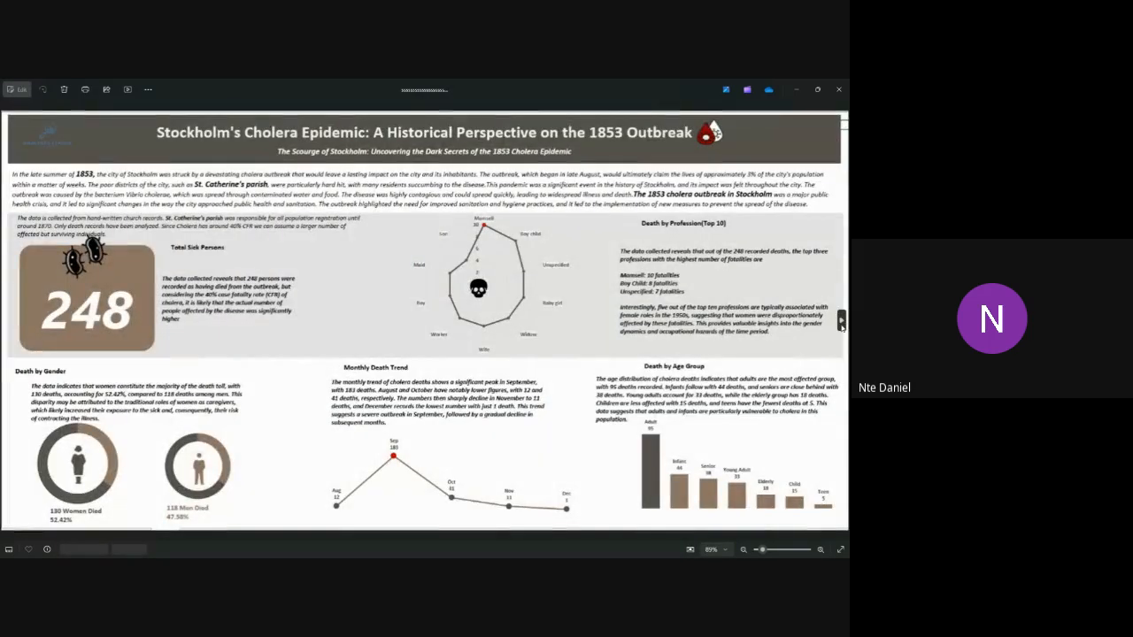
click(840, 323)
click(841, 324)
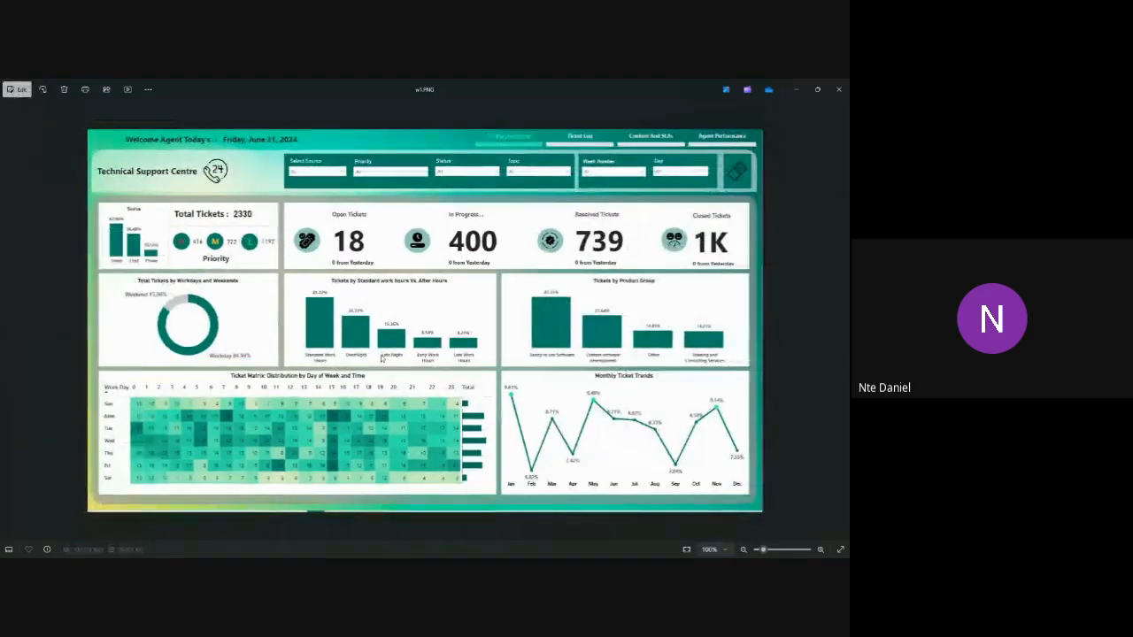
Step: Examine the Ticket Matrix by day of week and time in close-up, then return to the full dashboard view
scroll(400, 397, up, 1)
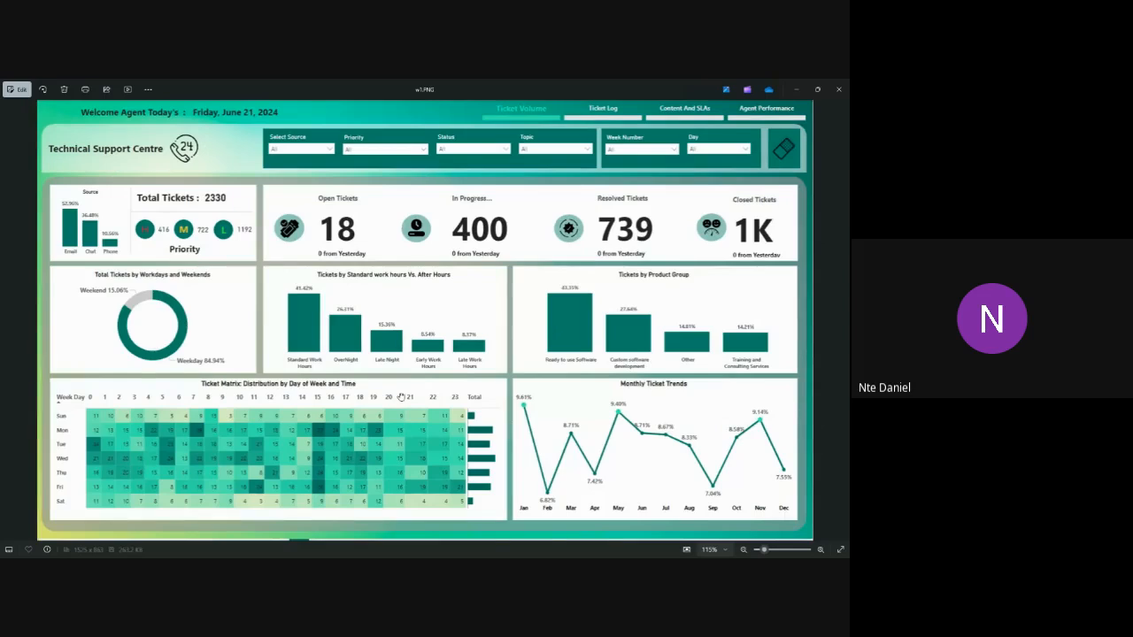
scroll(401, 398, up, 3)
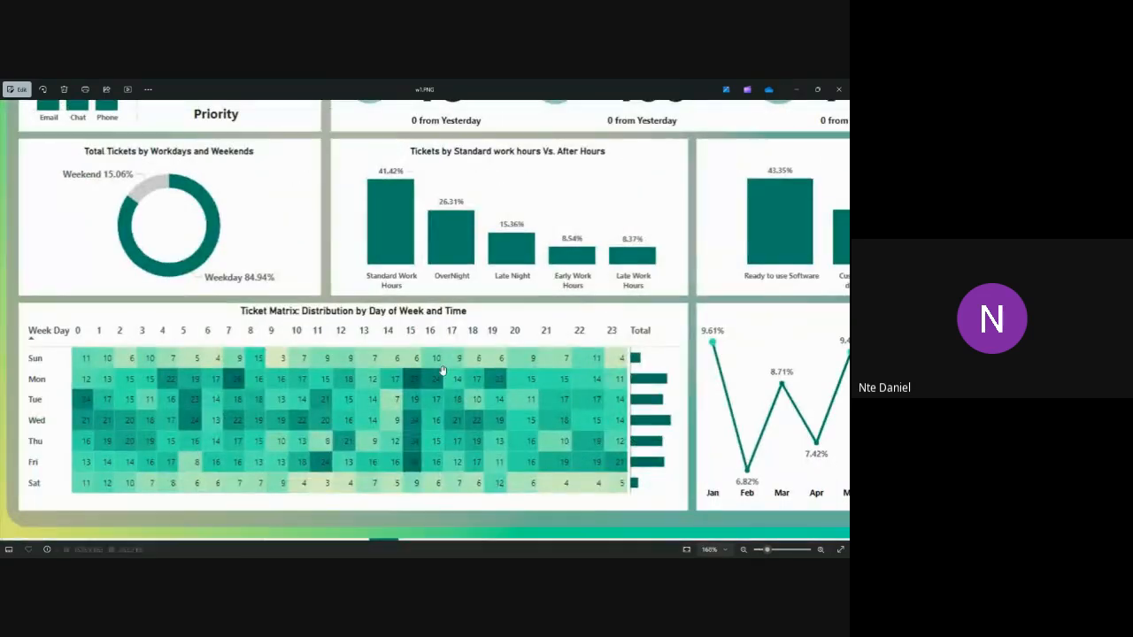
scroll(442, 370, up, 3)
drag(471, 298, 591, 224)
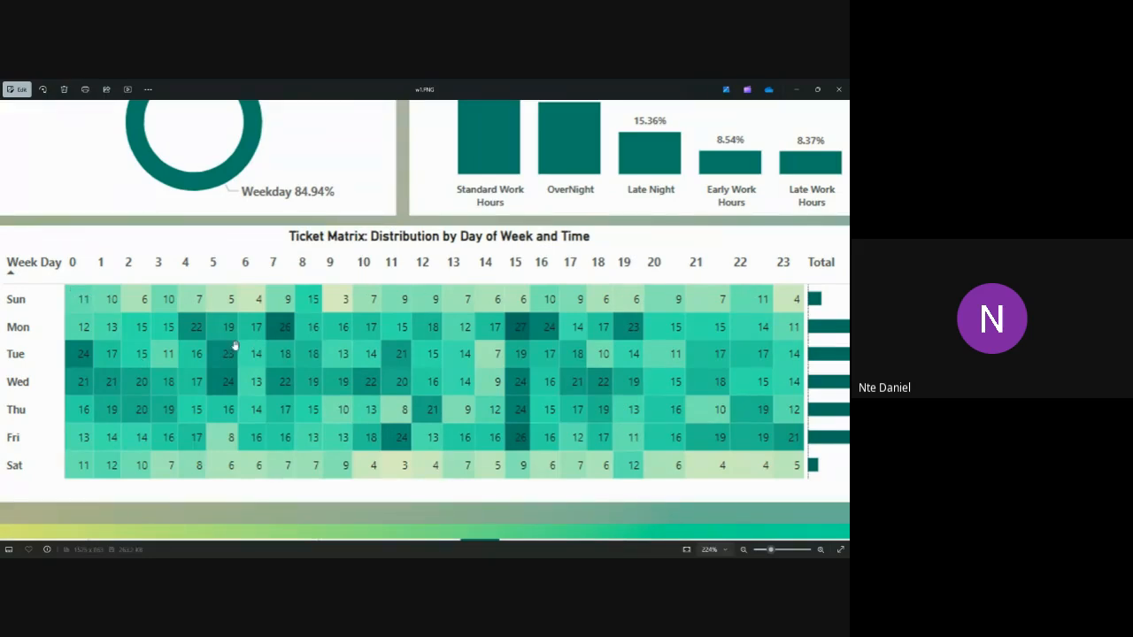
drag(705, 430, 296, 445)
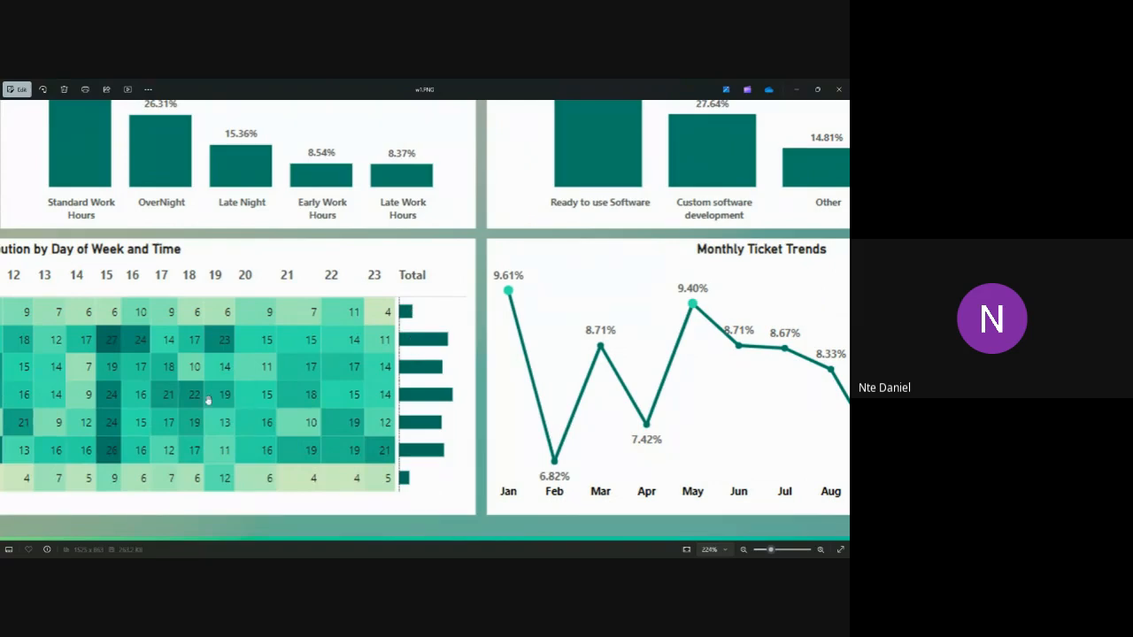
drag(247, 395, 574, 376)
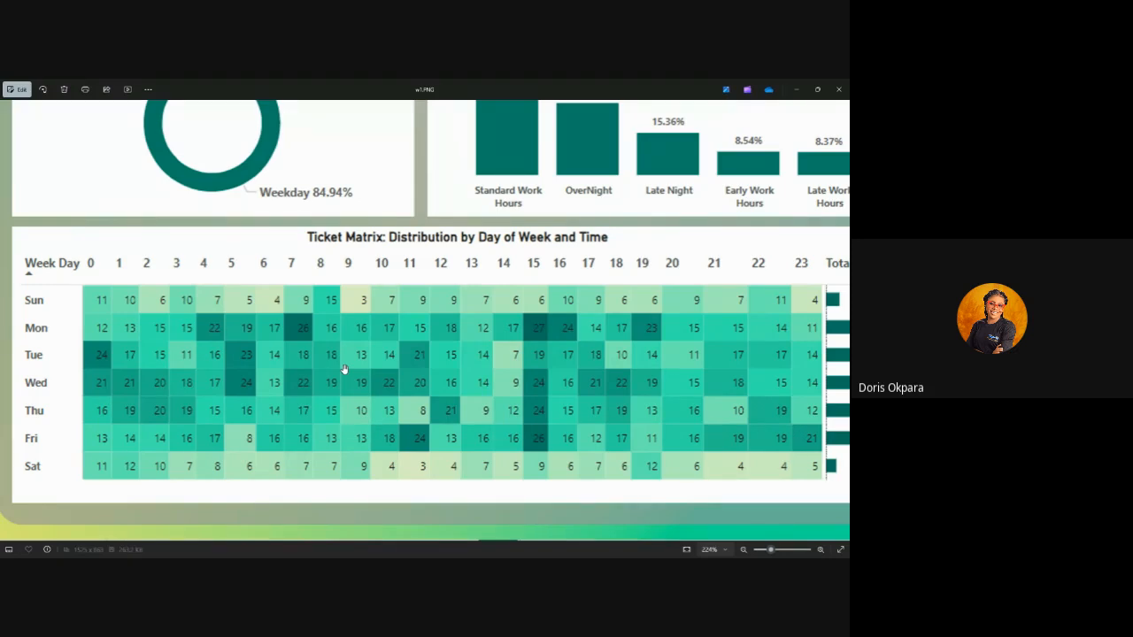
scroll(364, 375, down, 2)
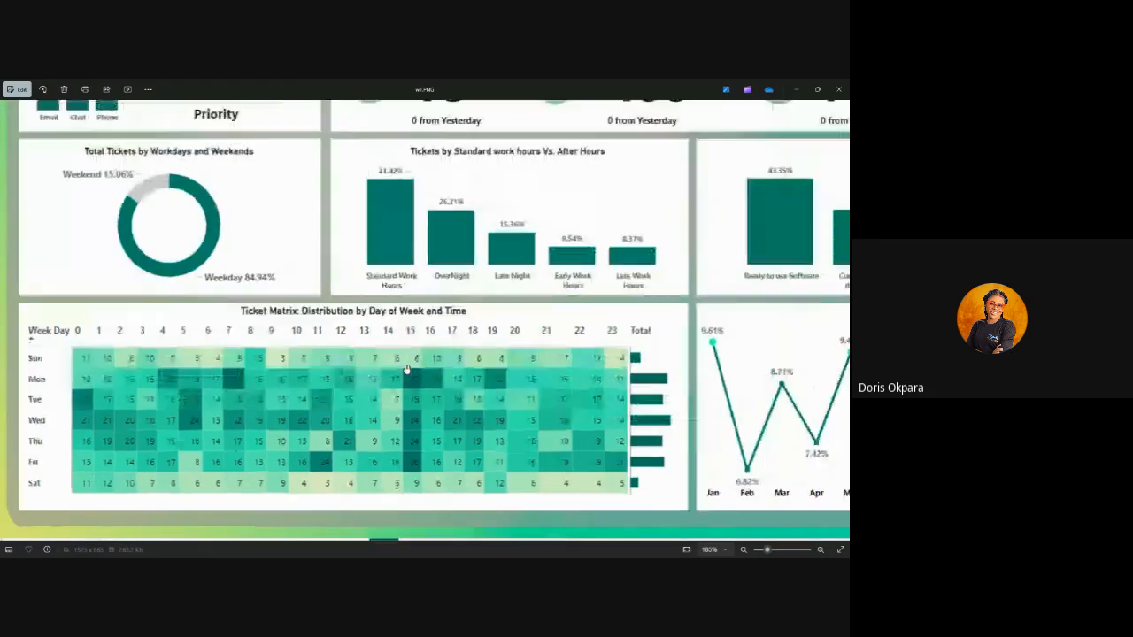
scroll(556, 378, down, 2)
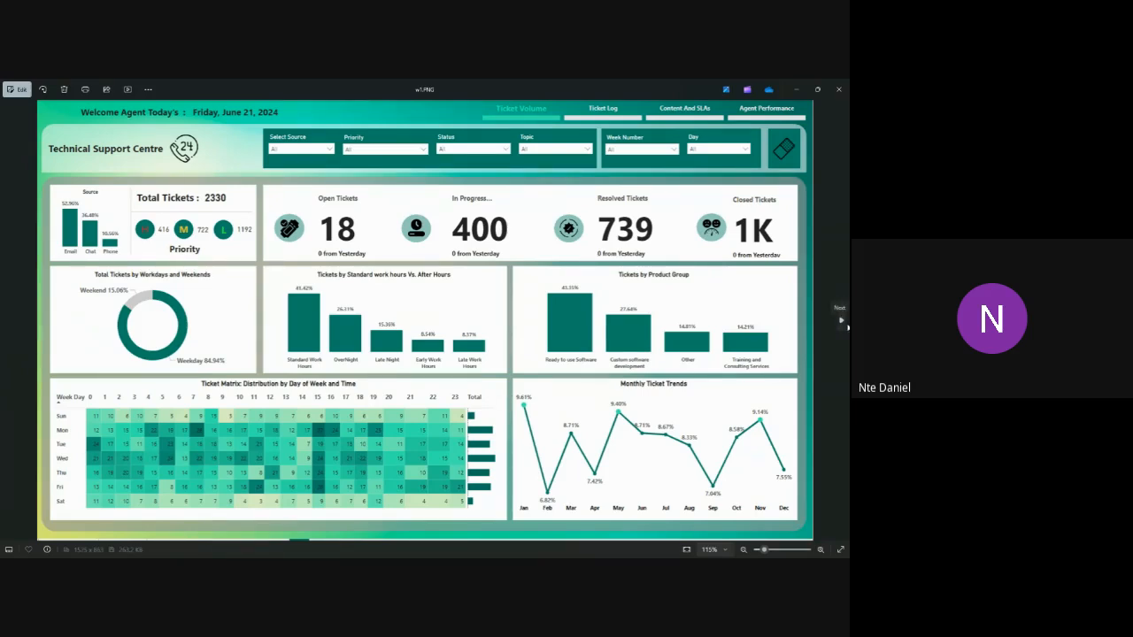
Step: Examine the Ticket Creation by Country and Topic table in w3.PNG up close, then show the Agent Performance dashboard in w4.PNG
click(840, 321)
click(841, 322)
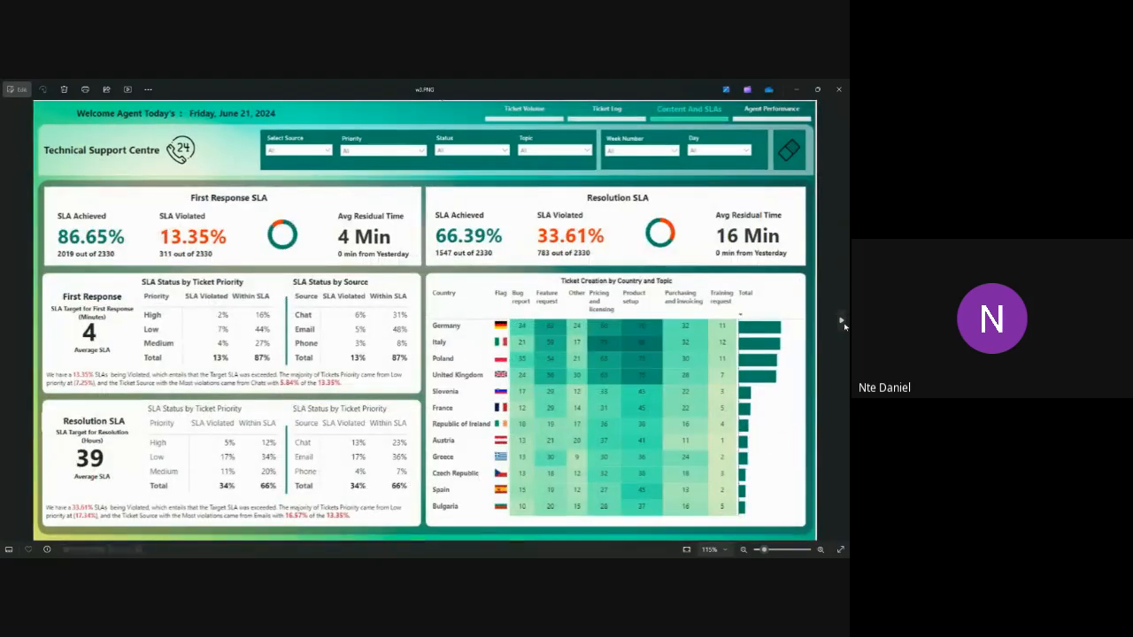
scroll(625, 400, up, 2)
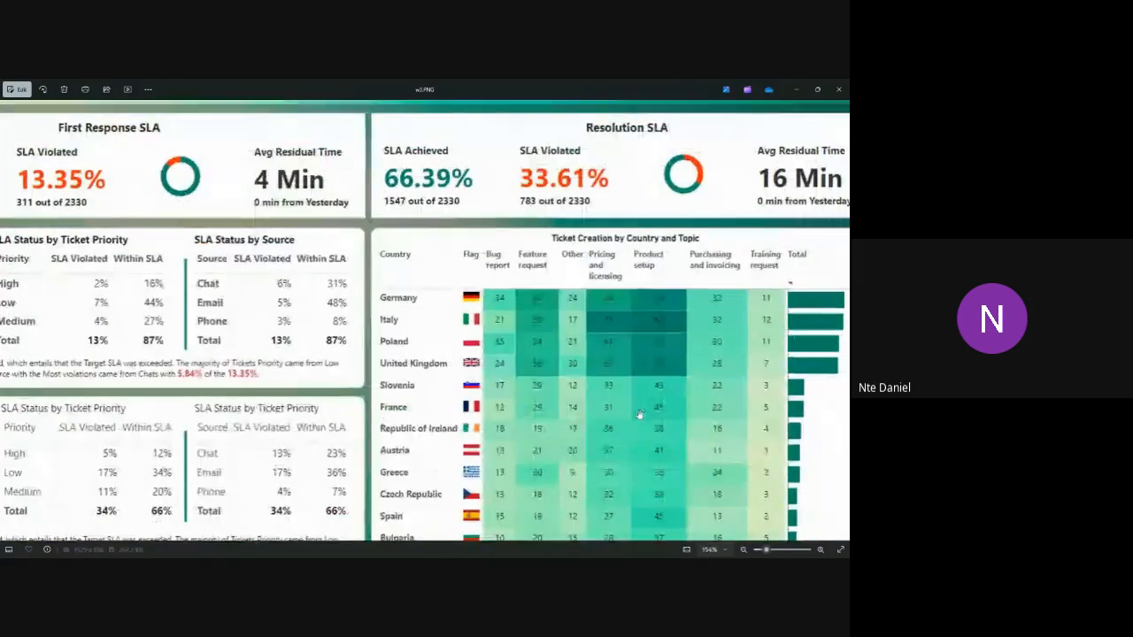
drag(655, 401, 525, 374)
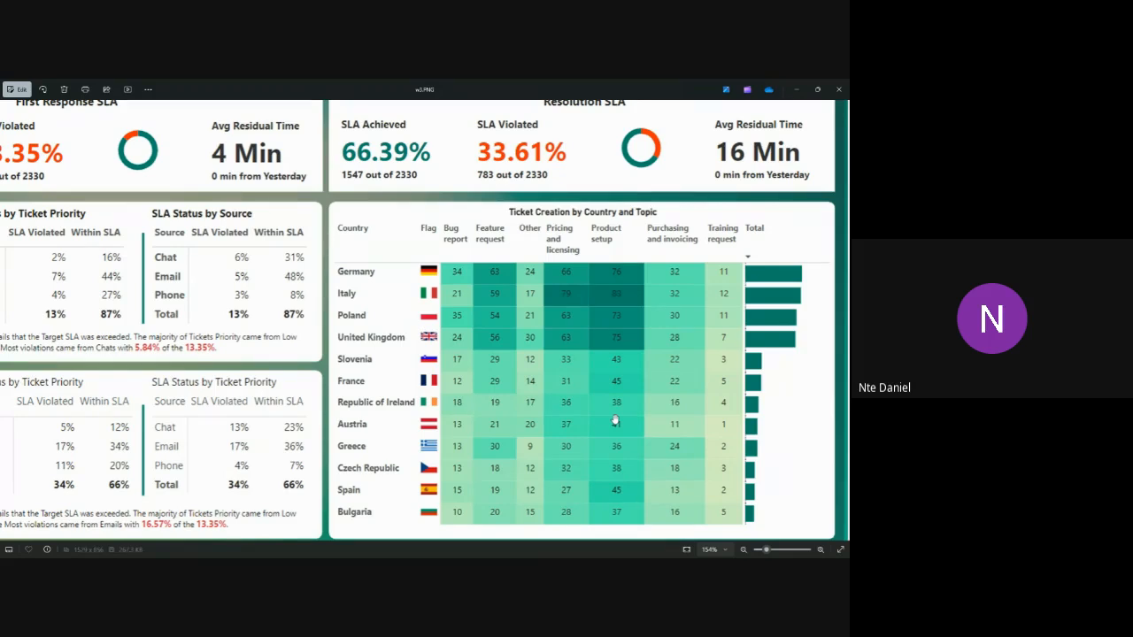
click(839, 321)
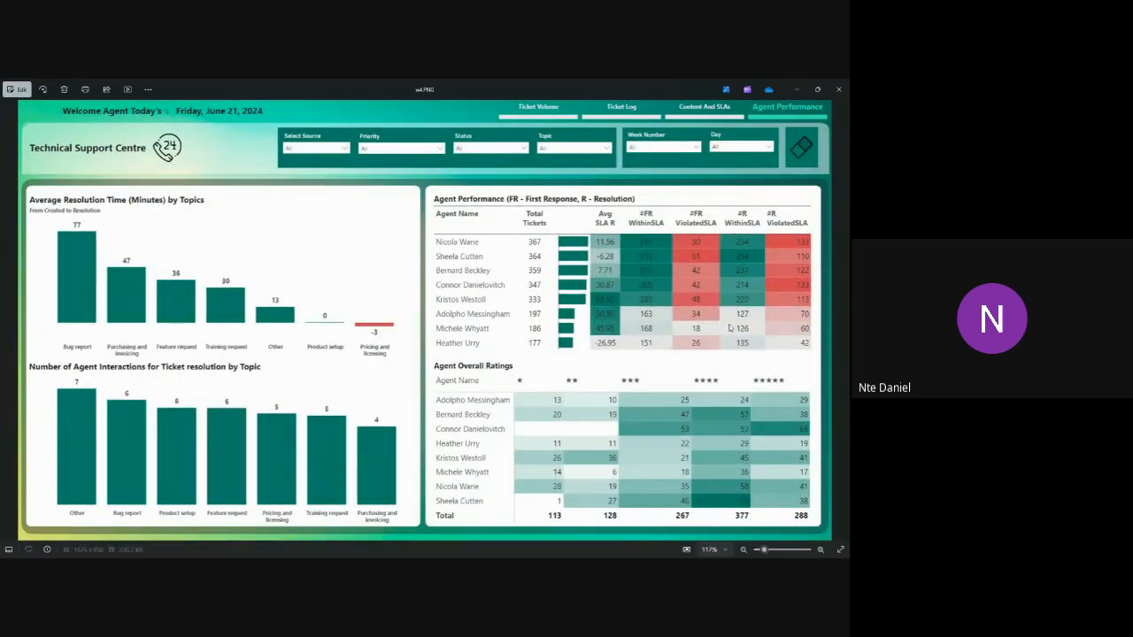
Step: Advance to the Splendor Hotel Group Analysis image, then put Photos away and switch to the class 3(AutoRecovered) workbook in Excel
click(840, 322)
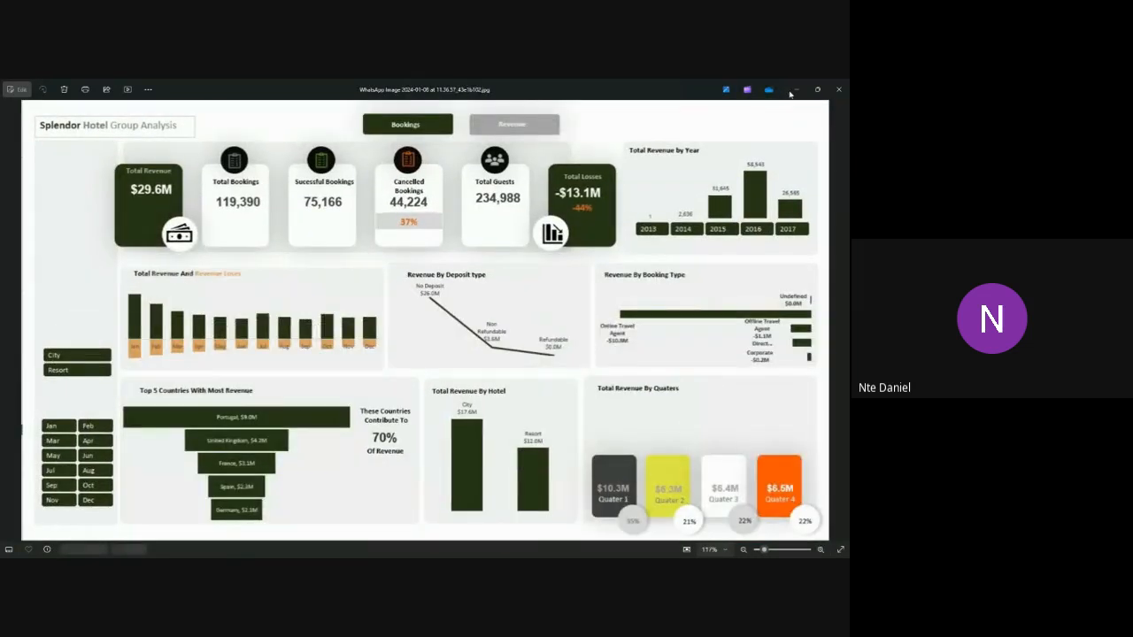
click(796, 90)
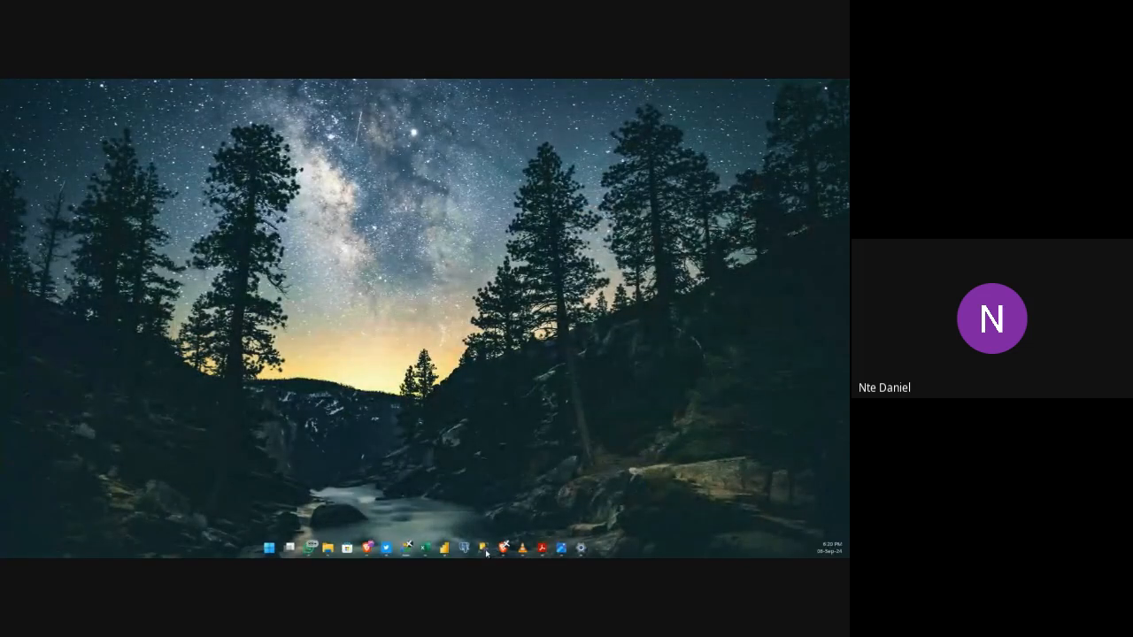
mouse_move(426, 548)
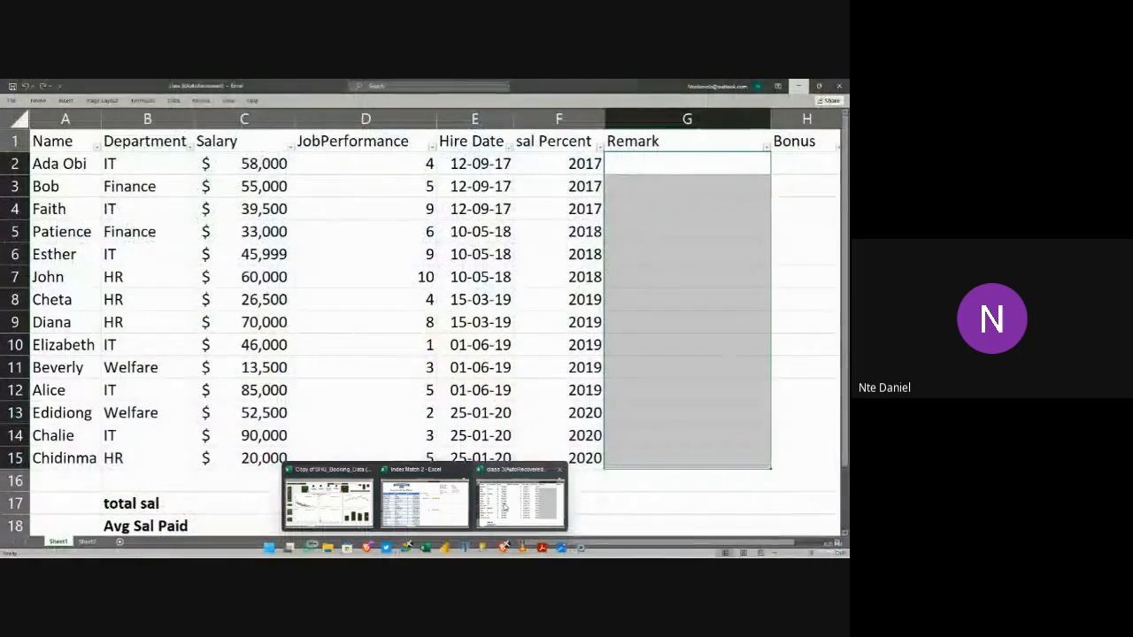
click(505, 509)
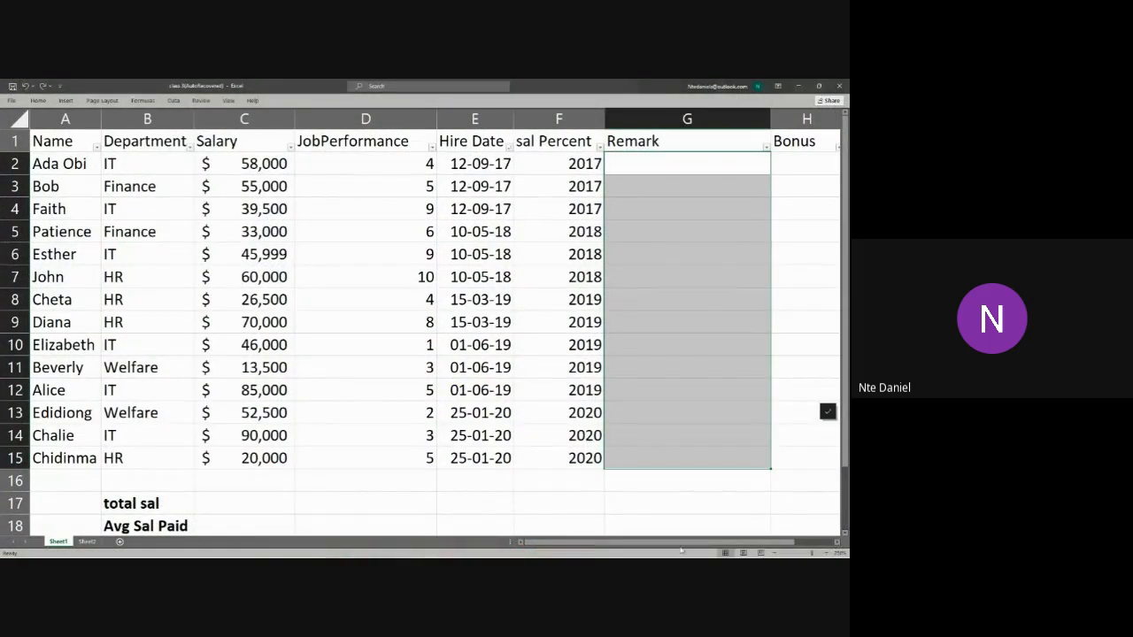
click(423, 439)
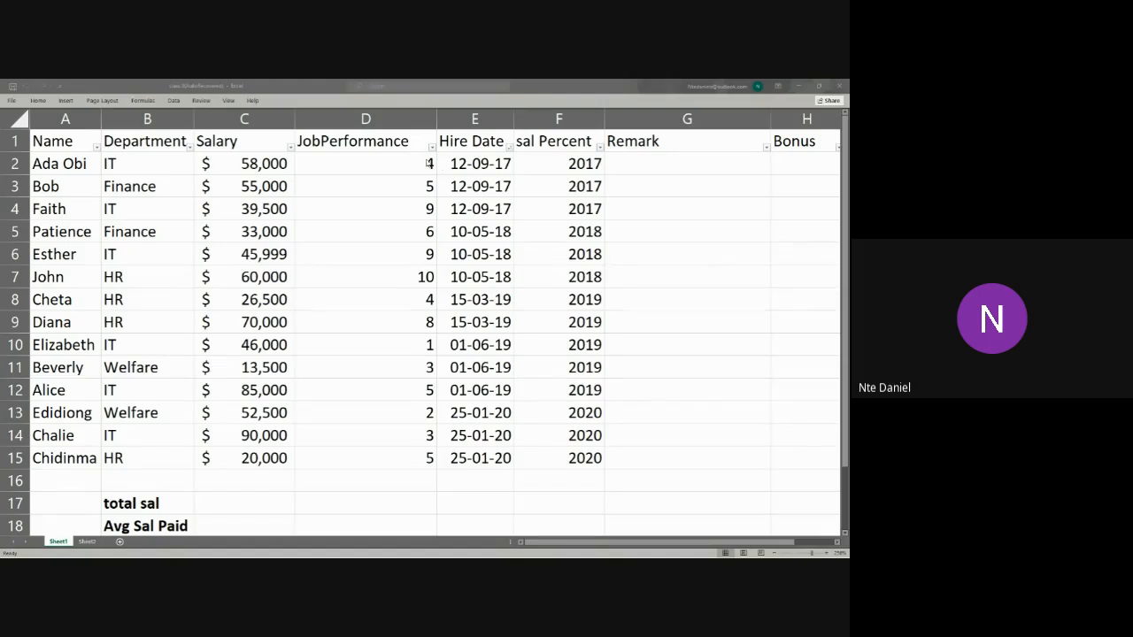
Step: Apply the Green - Yellow - Red Color Scale conditional format to the JobPerformance scores in D2:D15
click(403, 165)
drag(385, 167, 386, 456)
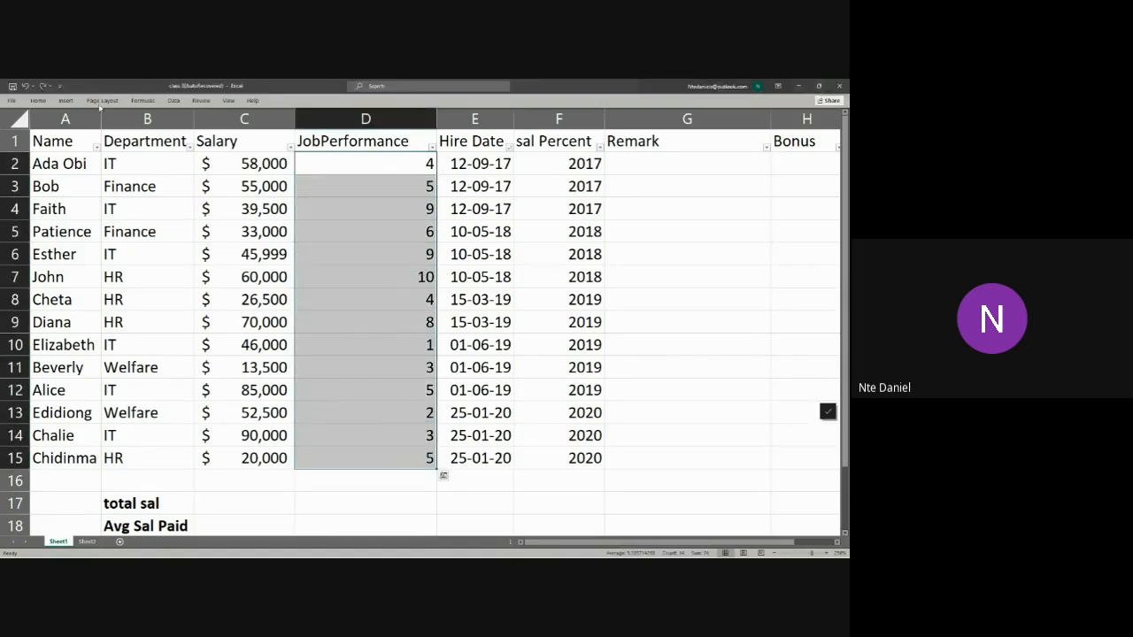
click(37, 101)
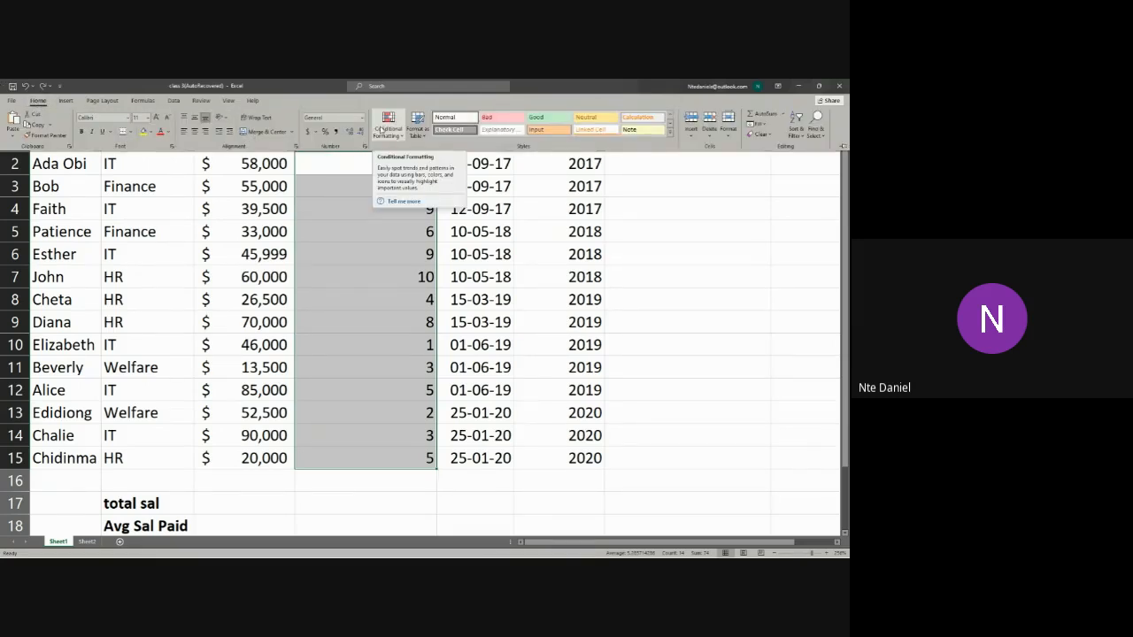
click(380, 131)
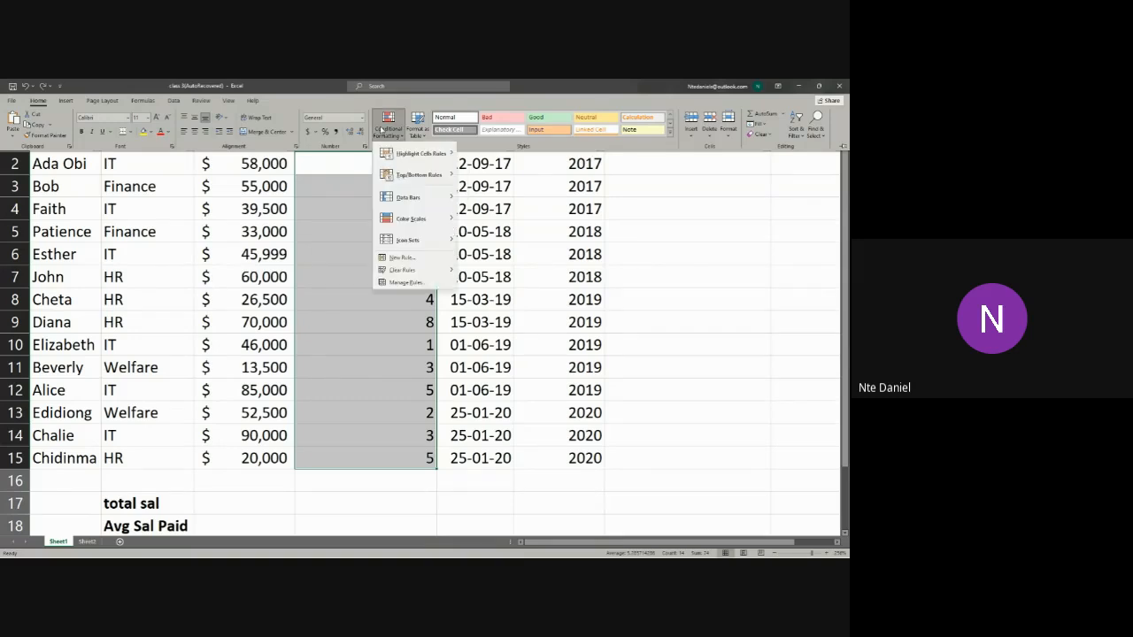
mouse_move(406, 222)
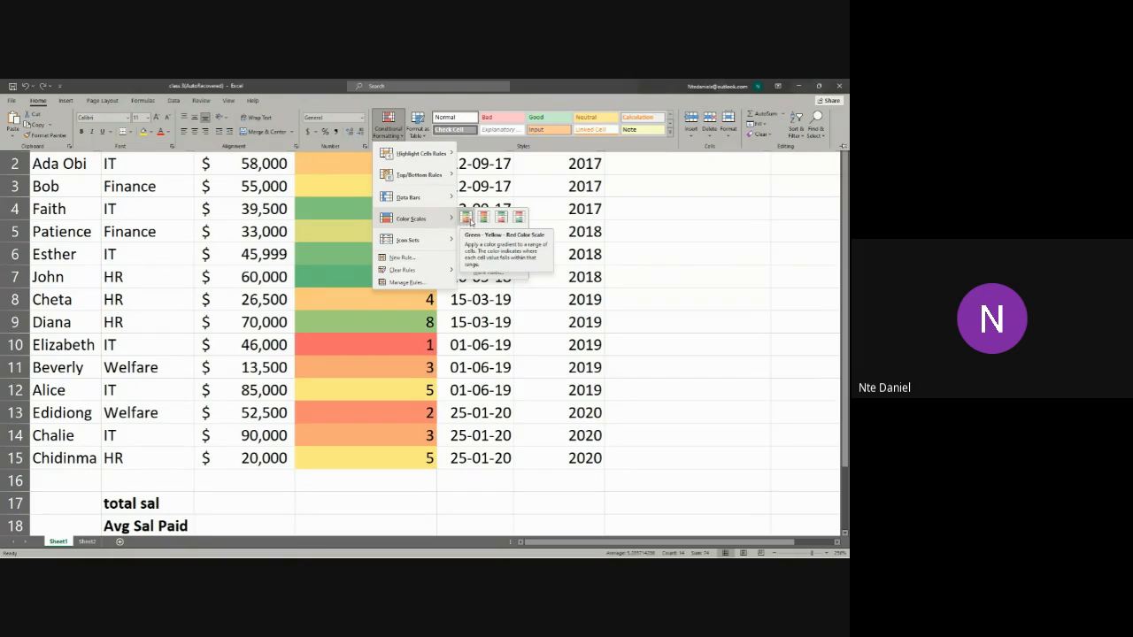
click(466, 219)
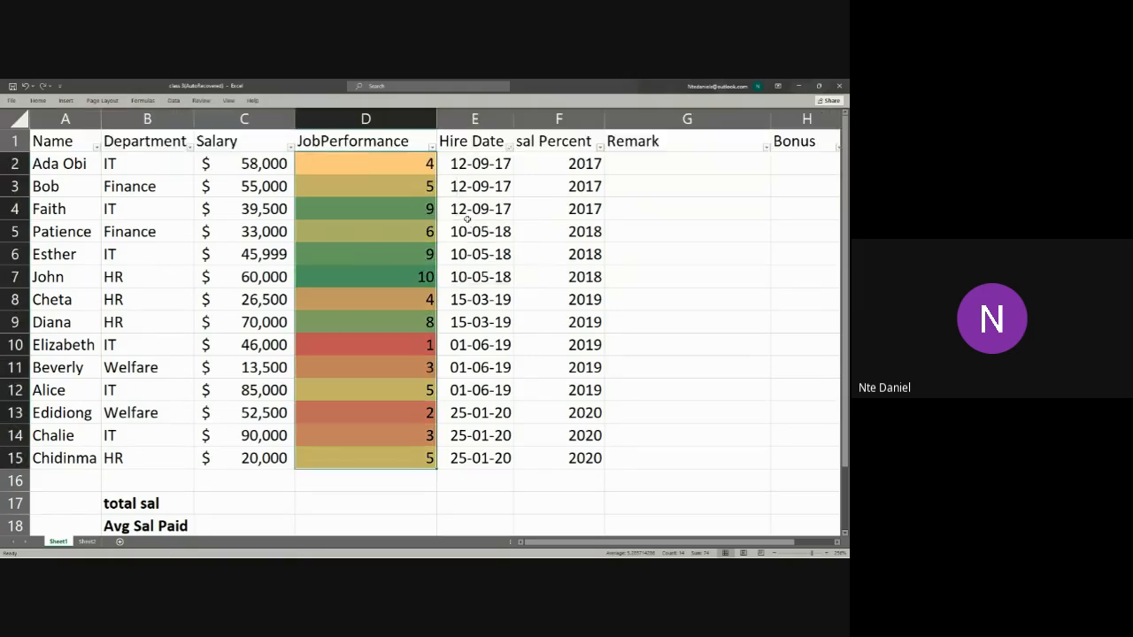
click(444, 478)
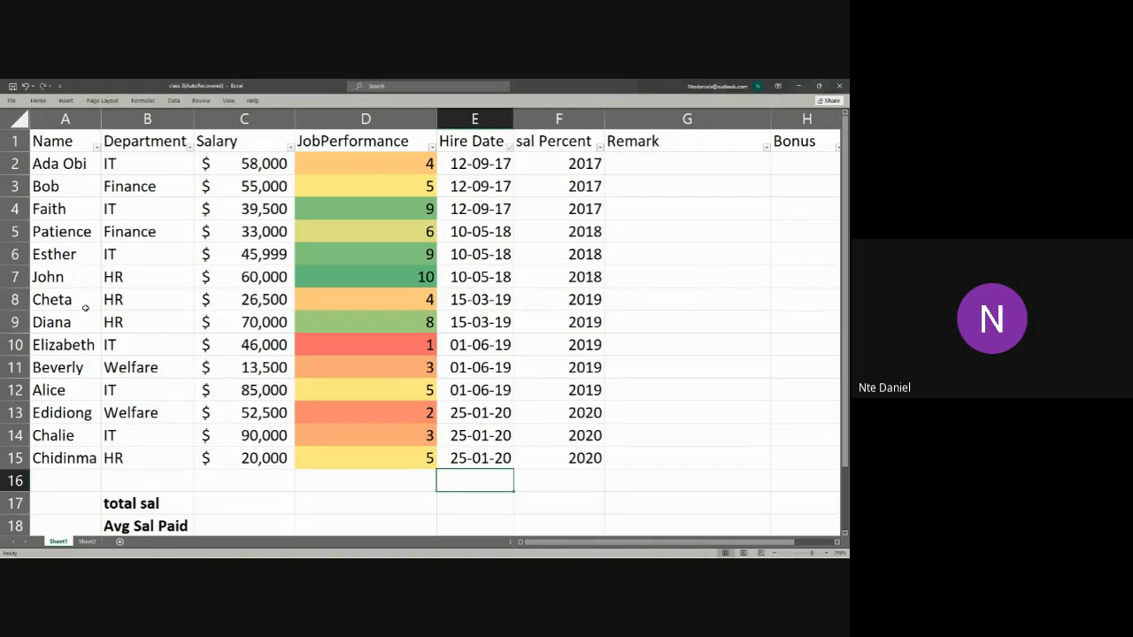
Step: Undo the colour scale on the JobPerformance column and clear the selection
key(alt+Tab)
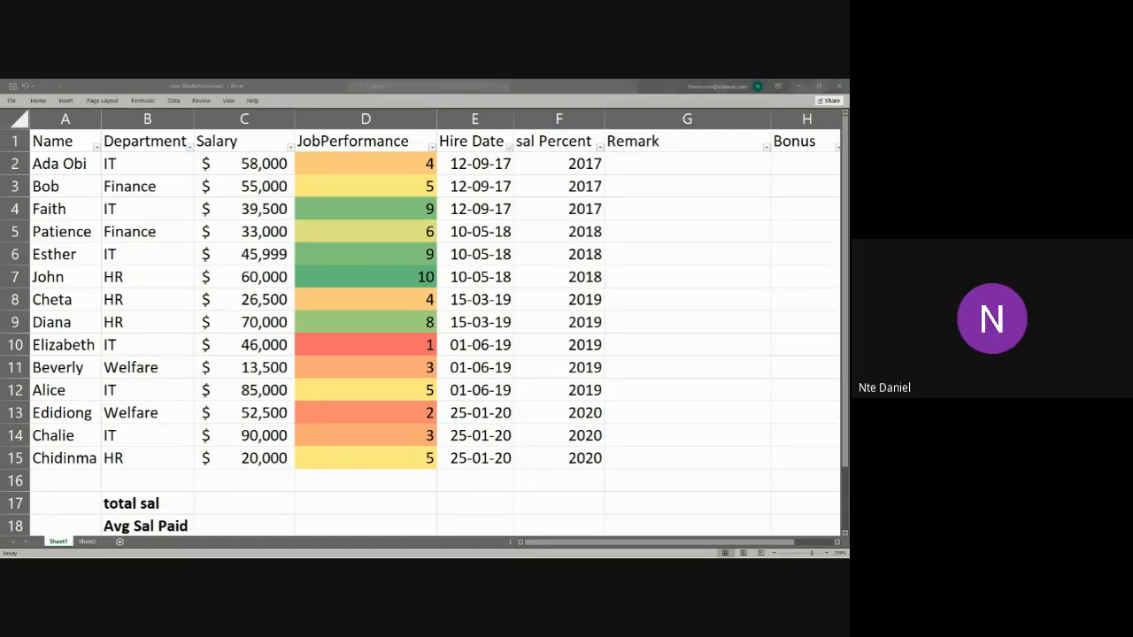
click(499, 277)
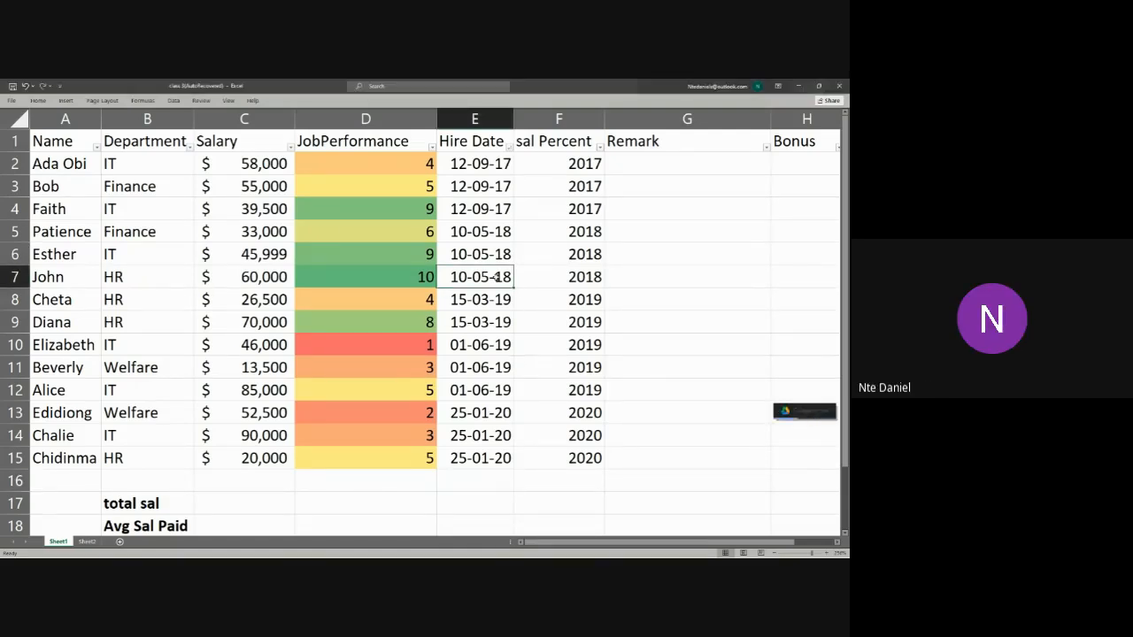
key(ctrl+z)
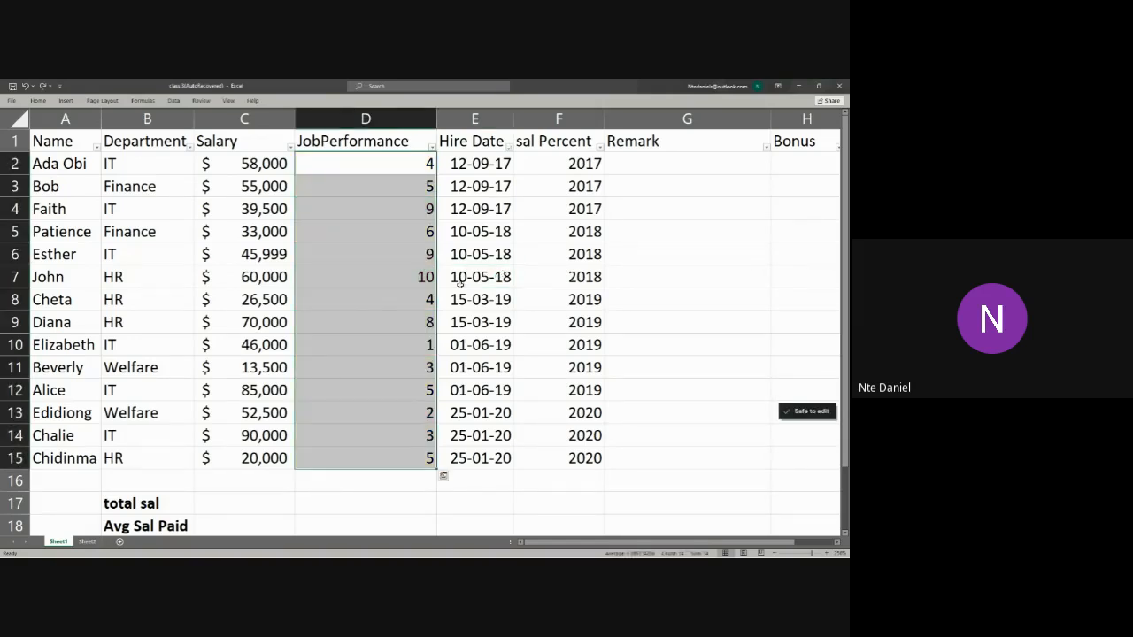
click(633, 417)
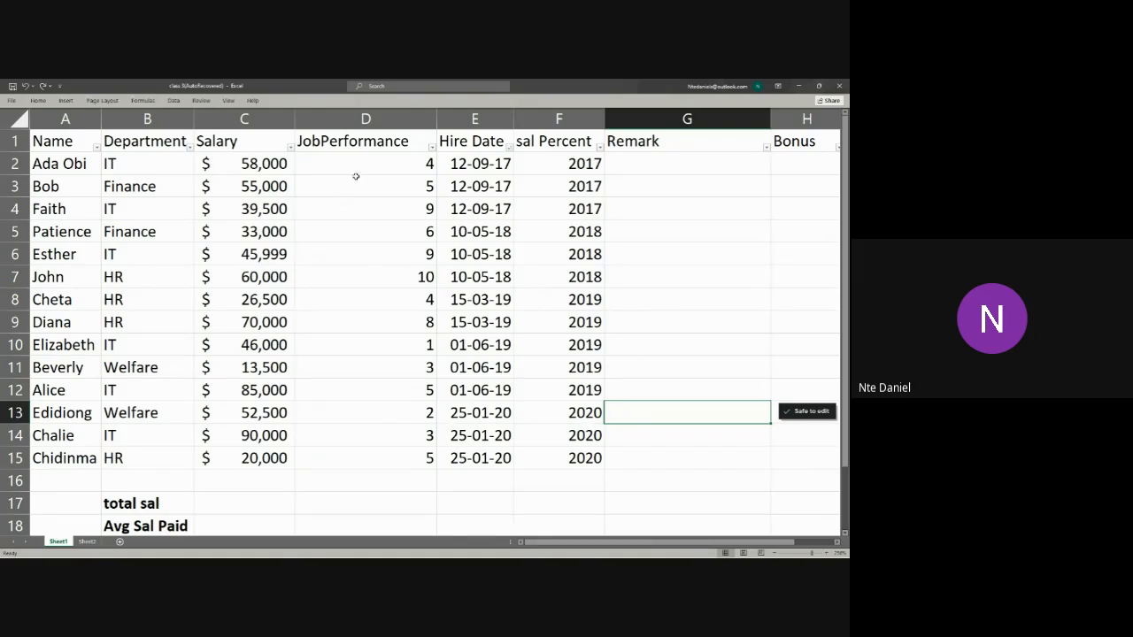
drag(394, 159, 434, 466)
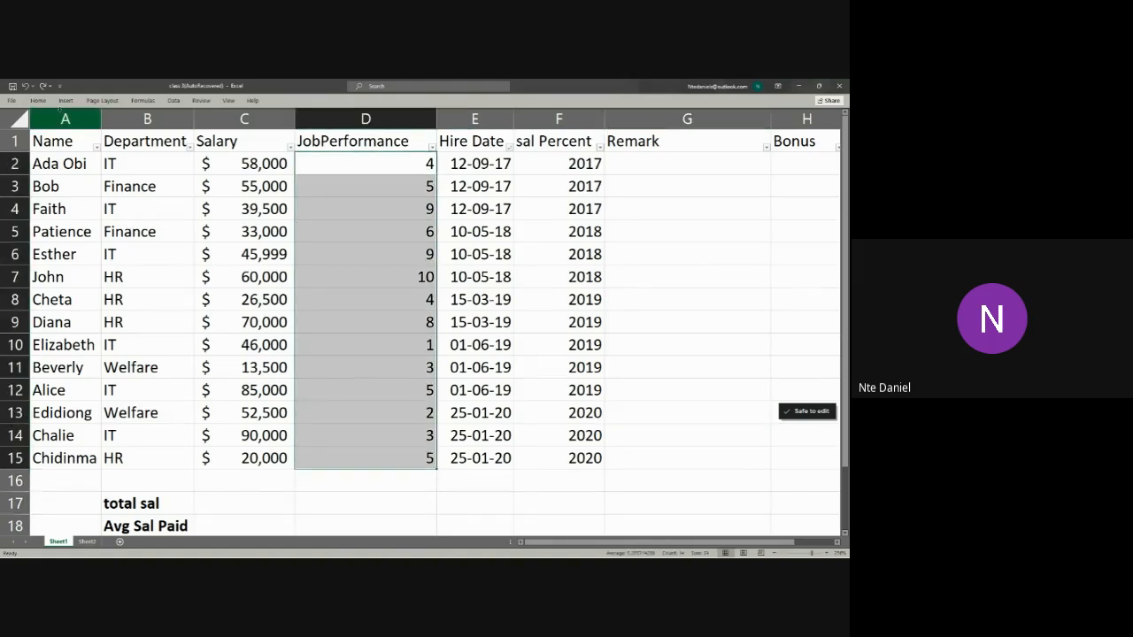
click(38, 100)
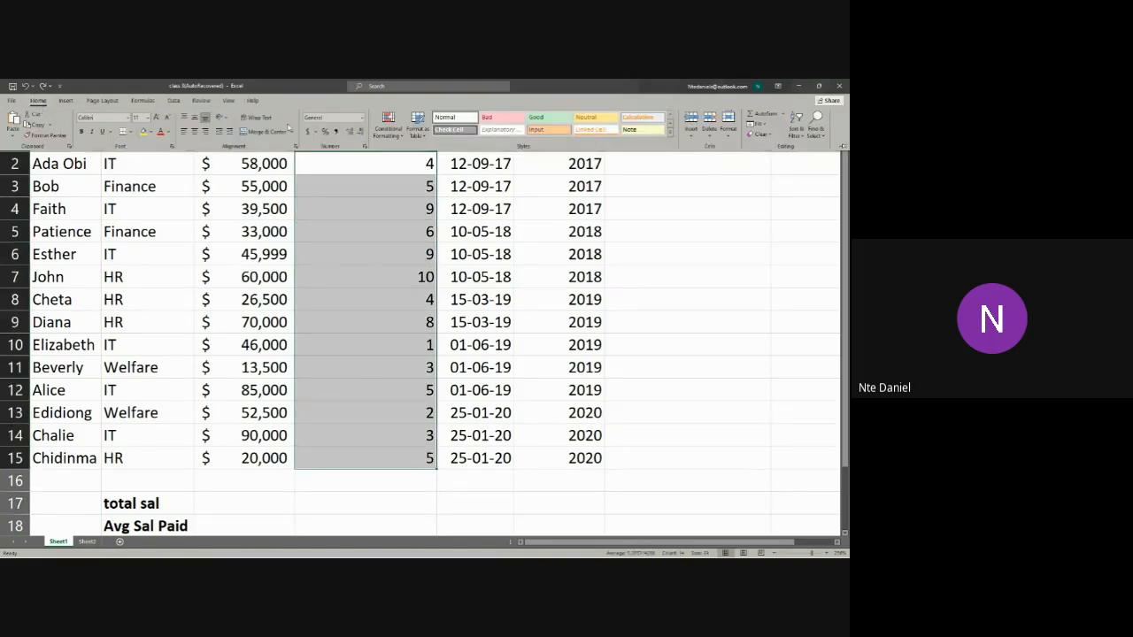
click(389, 133)
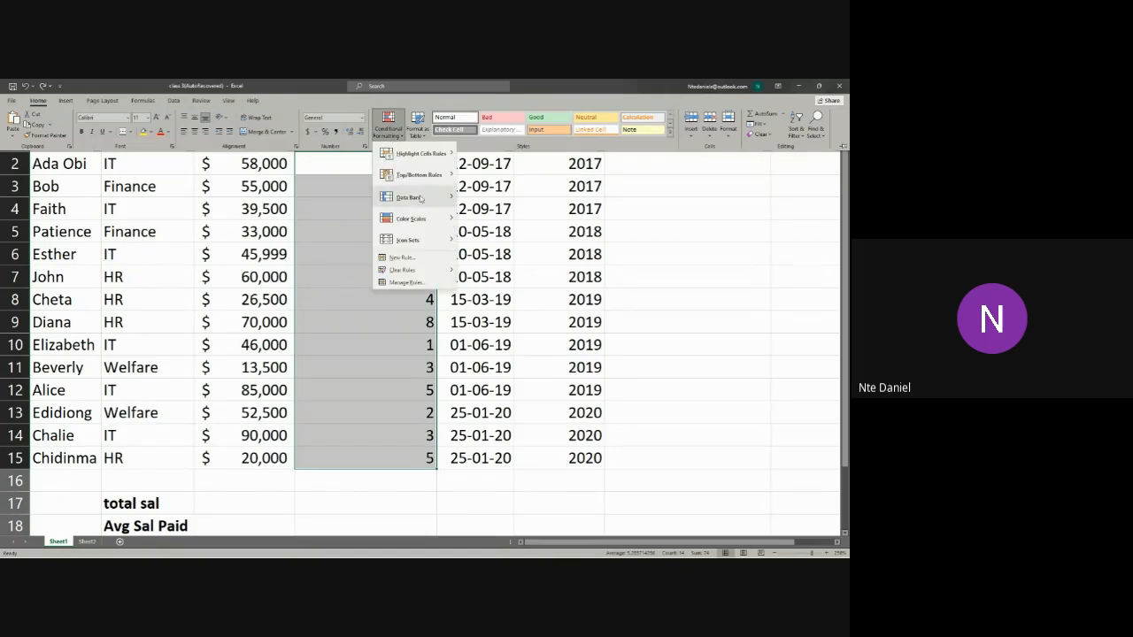
mouse_move(404, 222)
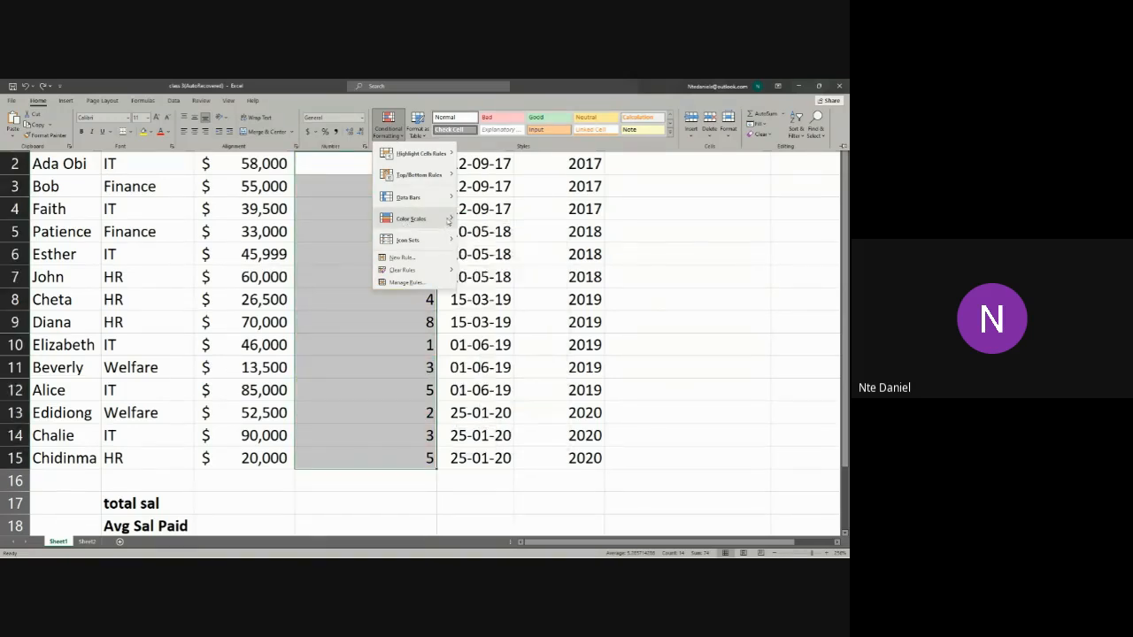
mouse_move(448, 219)
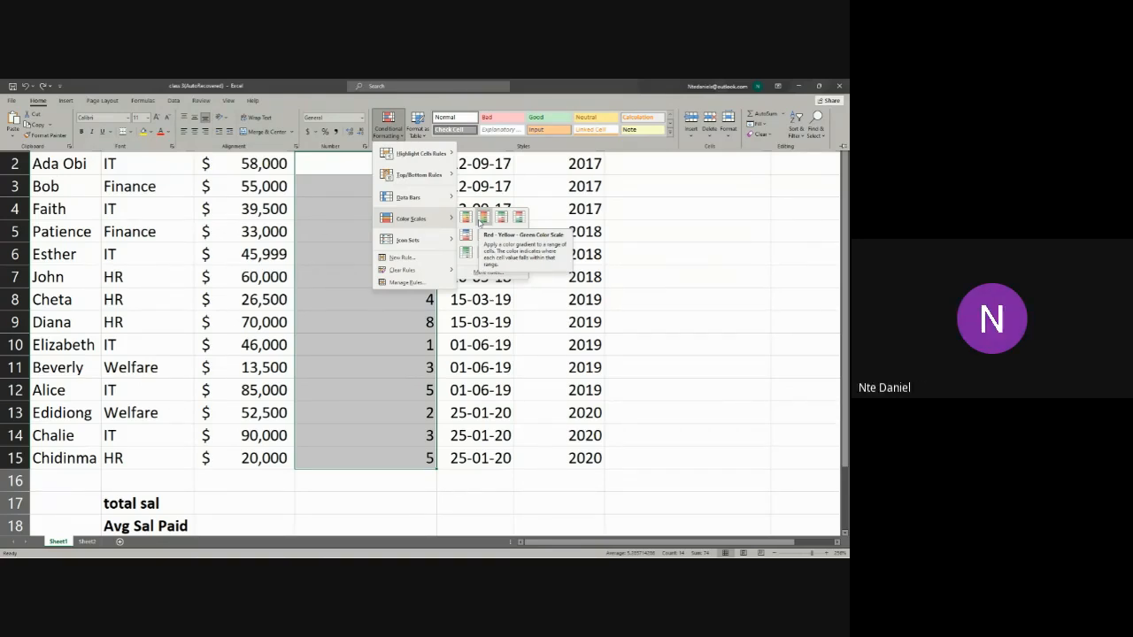
click(8, 276)
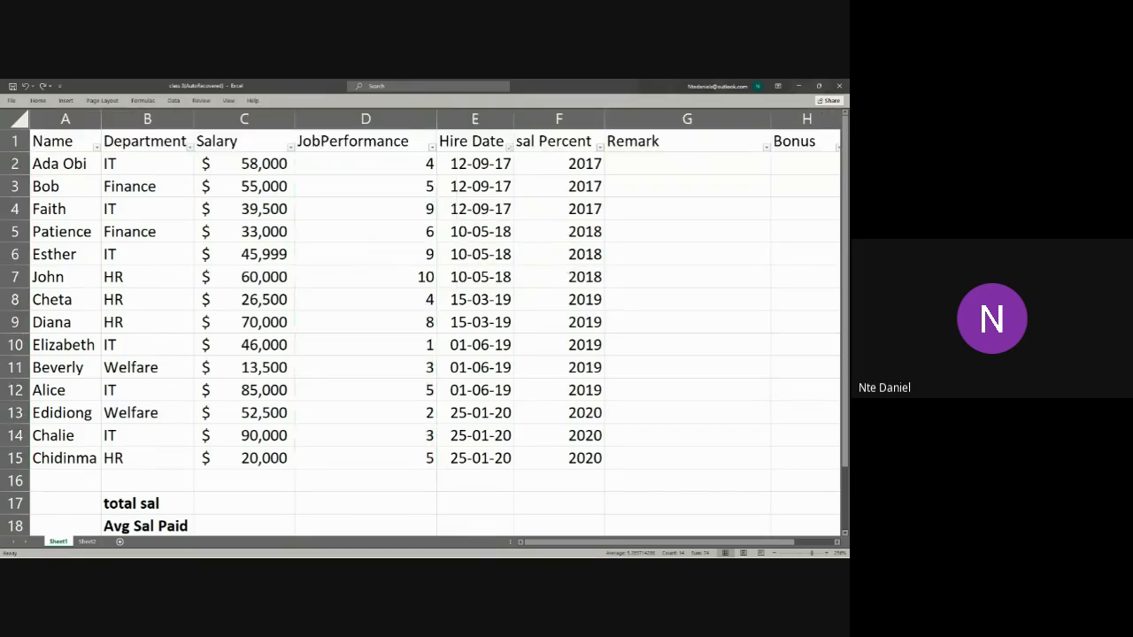
Step: Reapply the Green - Yellow - Red Color Scale to the JobPerformance values in D2:D15
click(371, 159)
key(ctrl+shift+Down)
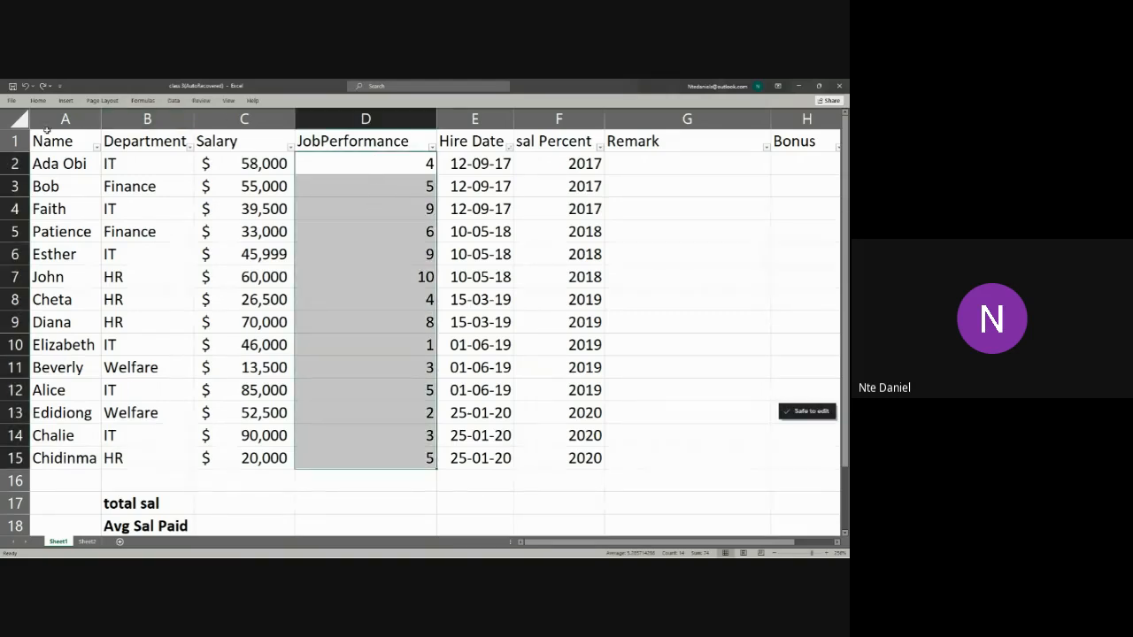
click(38, 100)
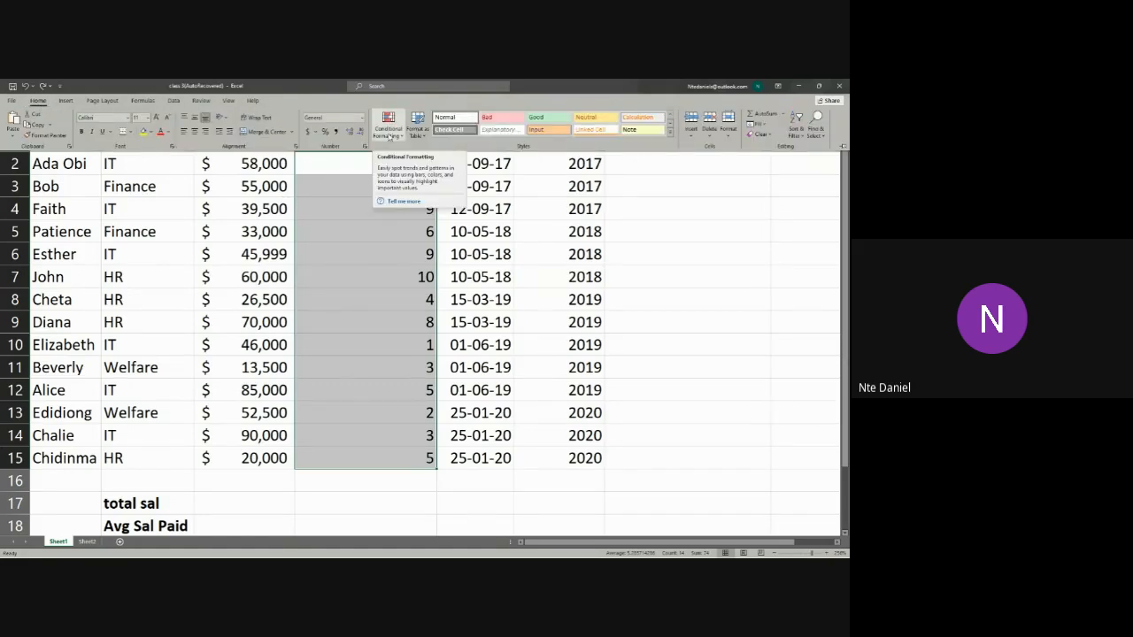
click(388, 138)
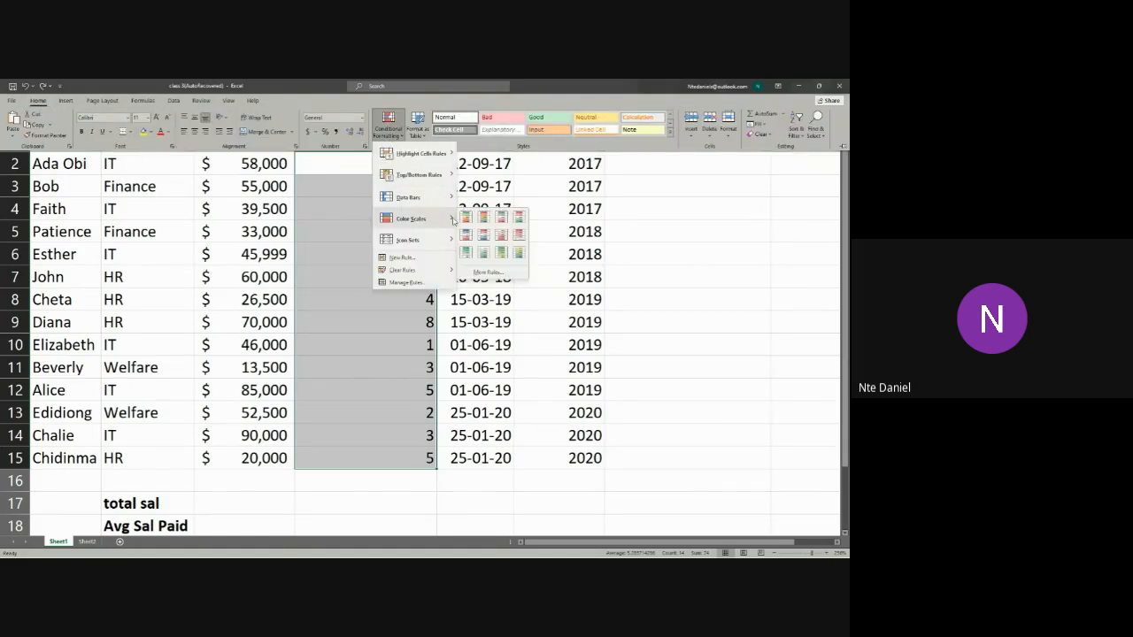
click(467, 217)
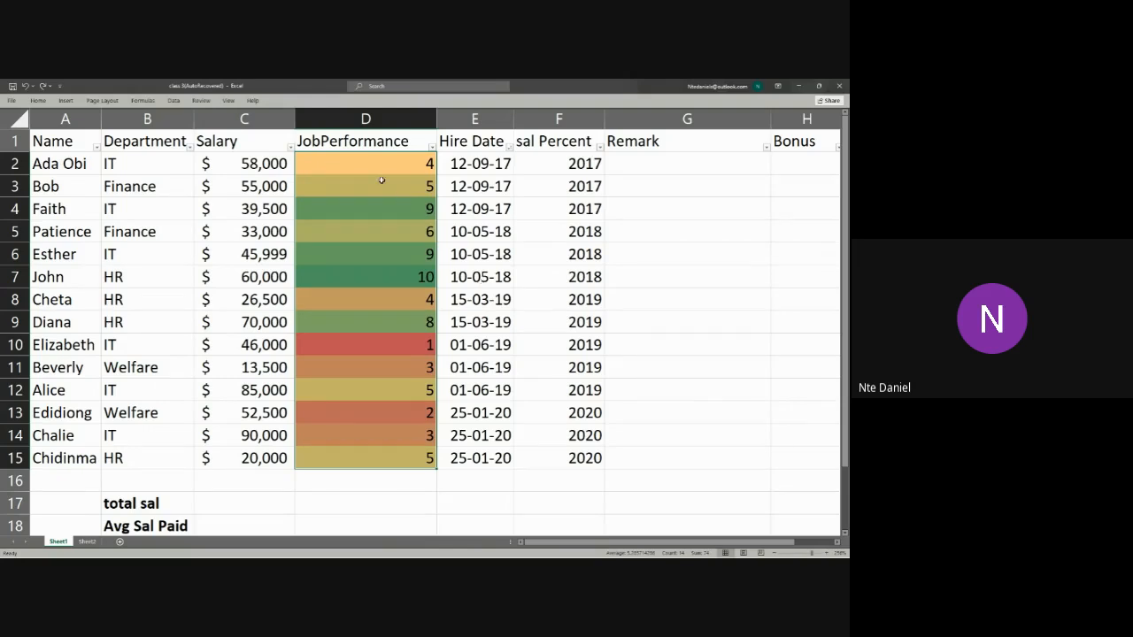
key(alt+Tab)
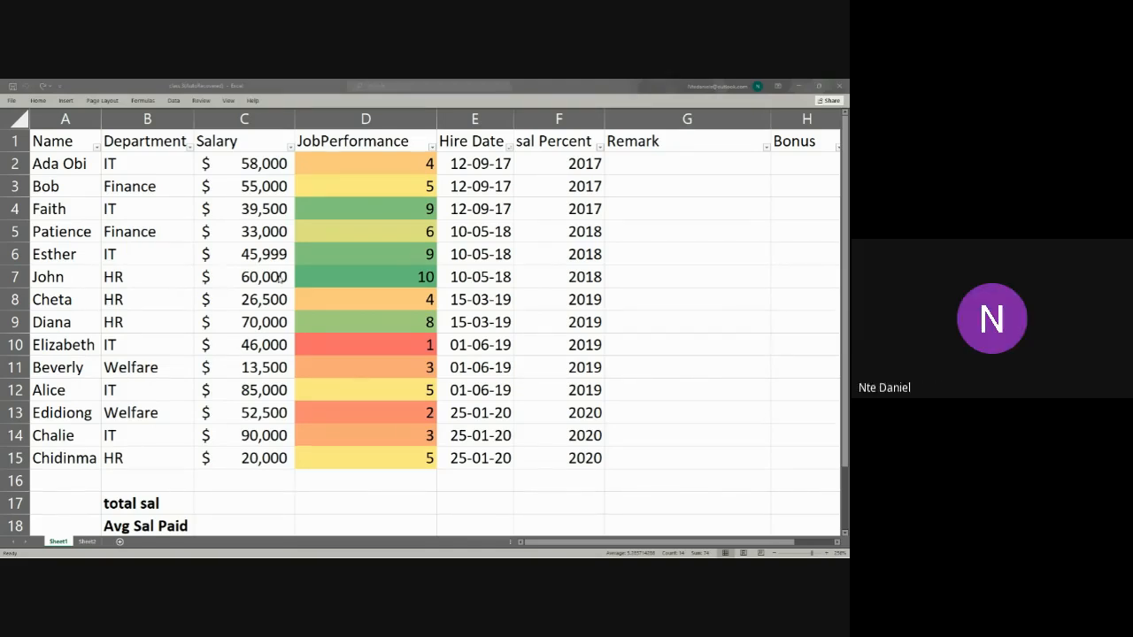
Step: Change the conditional formatting of the JobPerformance values in D2:D15 to the Red - Yellow - Green Color Scale
click(346, 165)
key(ctrl+shift+Down)
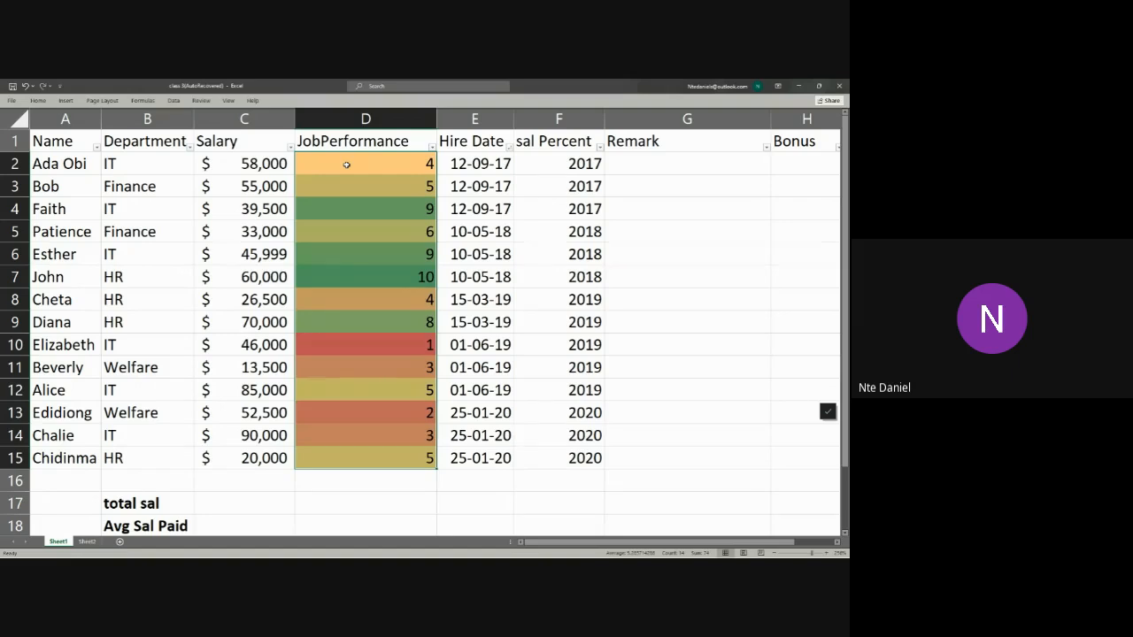
click(382, 254)
drag(375, 157, 360, 455)
click(38, 100)
click(388, 126)
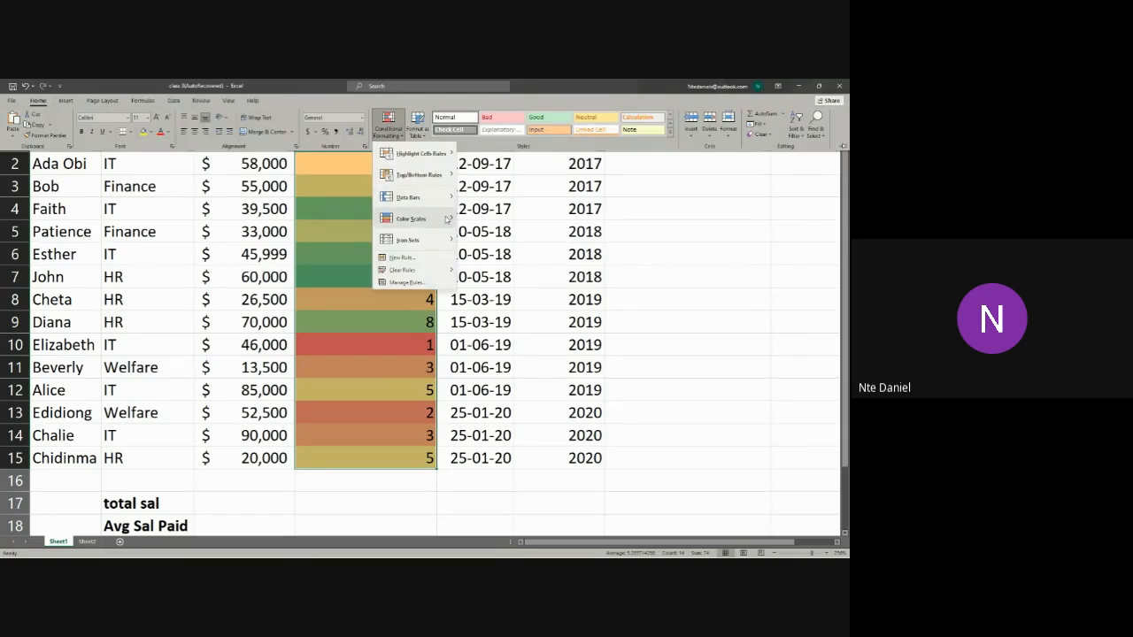
mouse_move(411, 219)
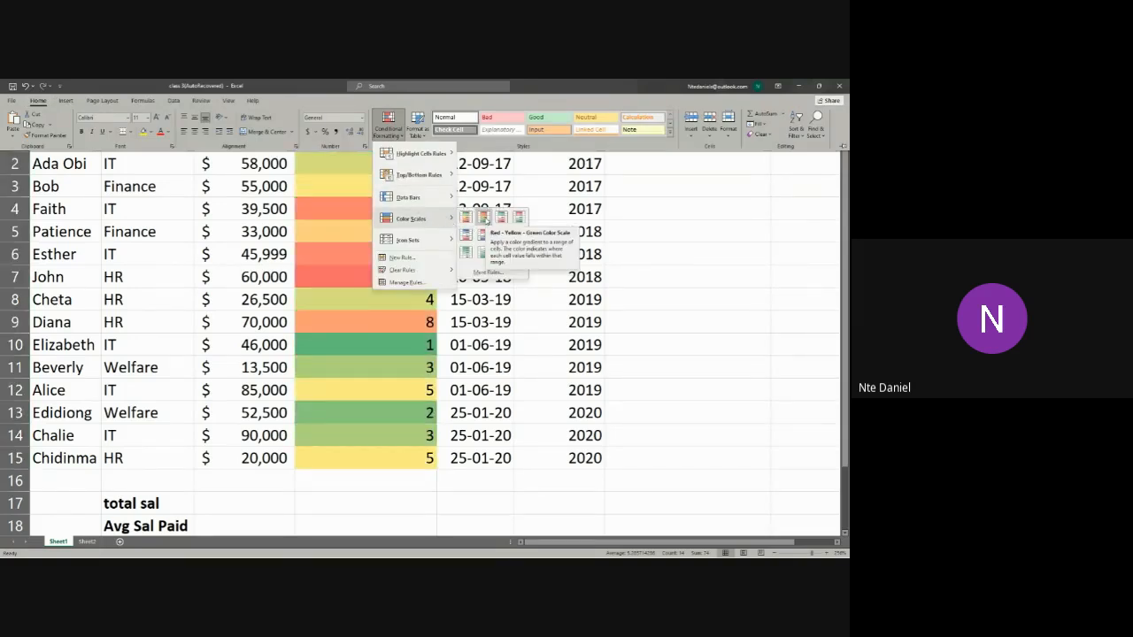
click(484, 218)
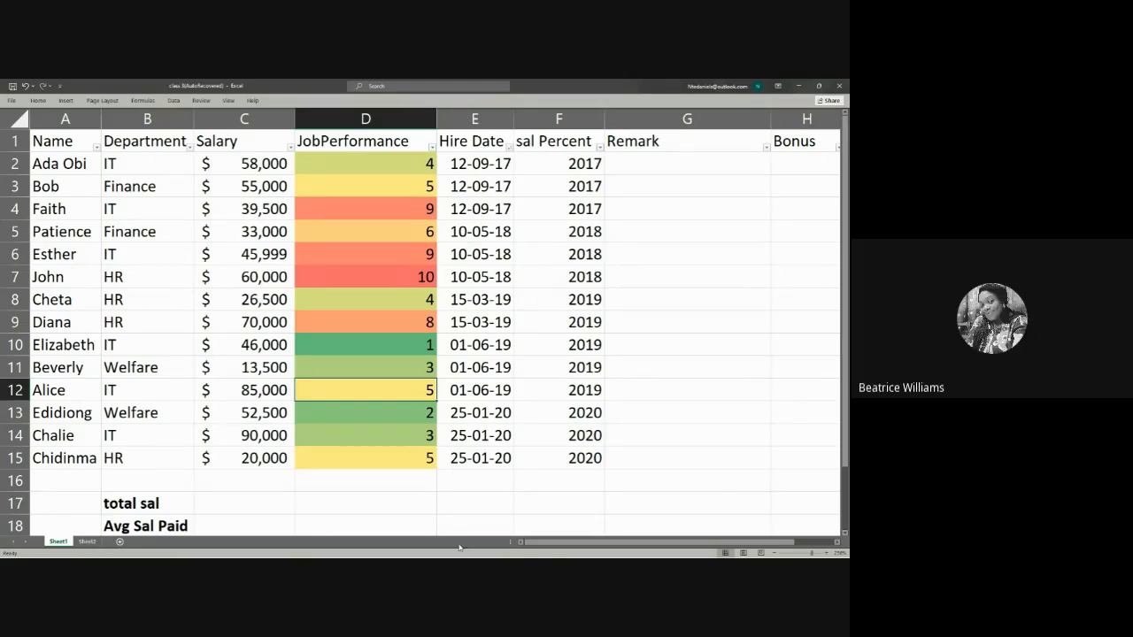
Step: Switch to the Copy of SHG_Booking_Data workbook and examine the conditionally formatted pivot tables on its Analysis sheet
mouse_move(461, 551)
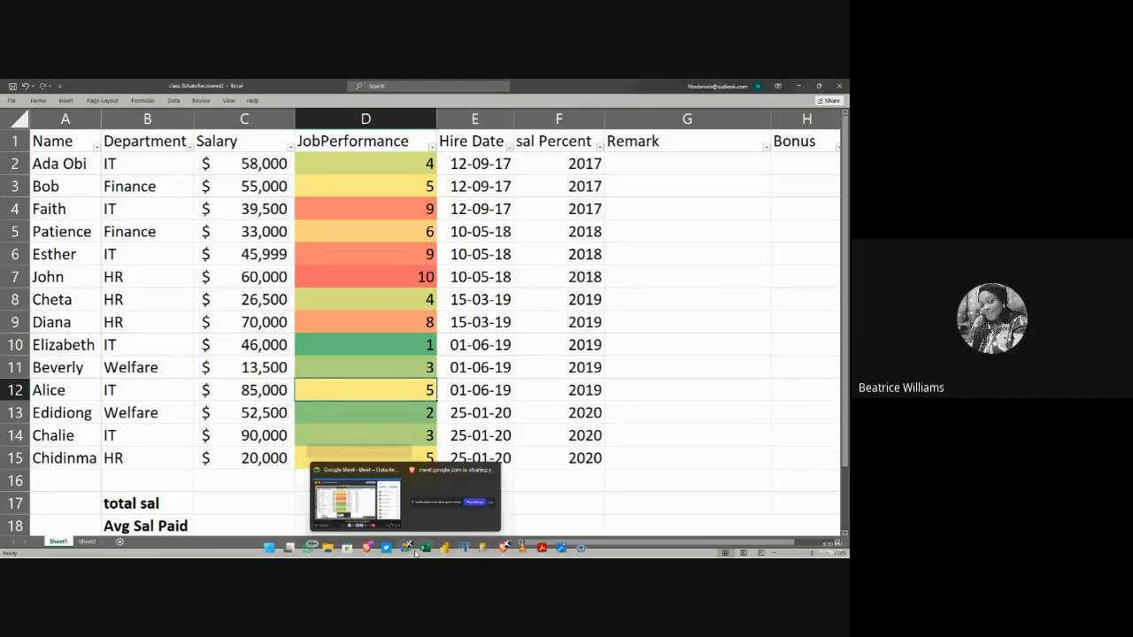
mouse_move(423, 550)
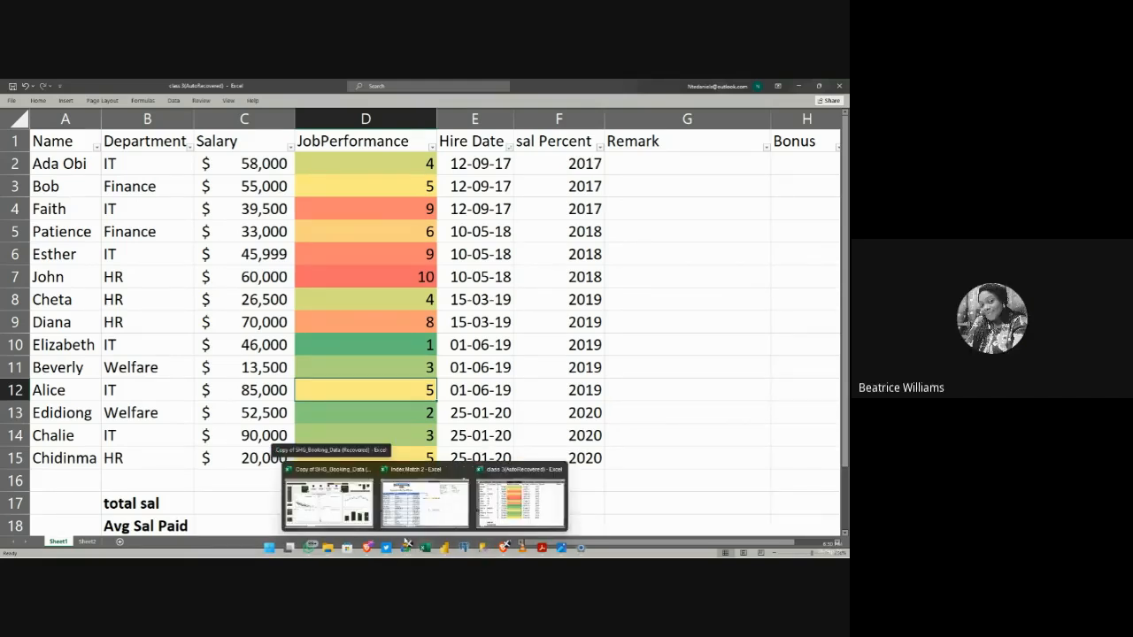
click(349, 503)
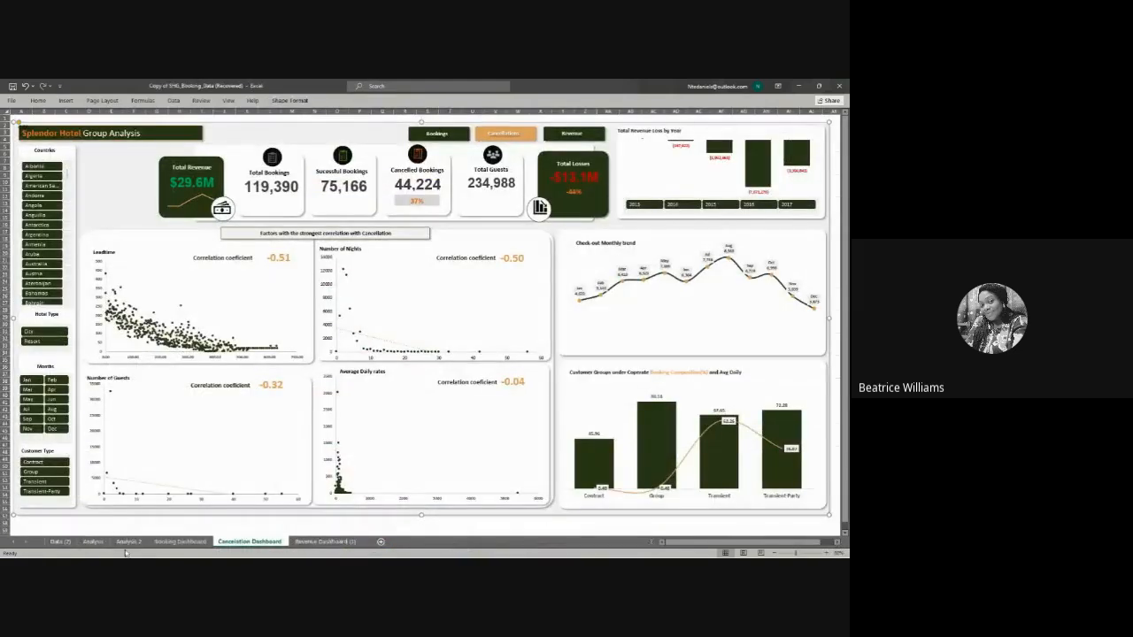
click(129, 541)
click(94, 541)
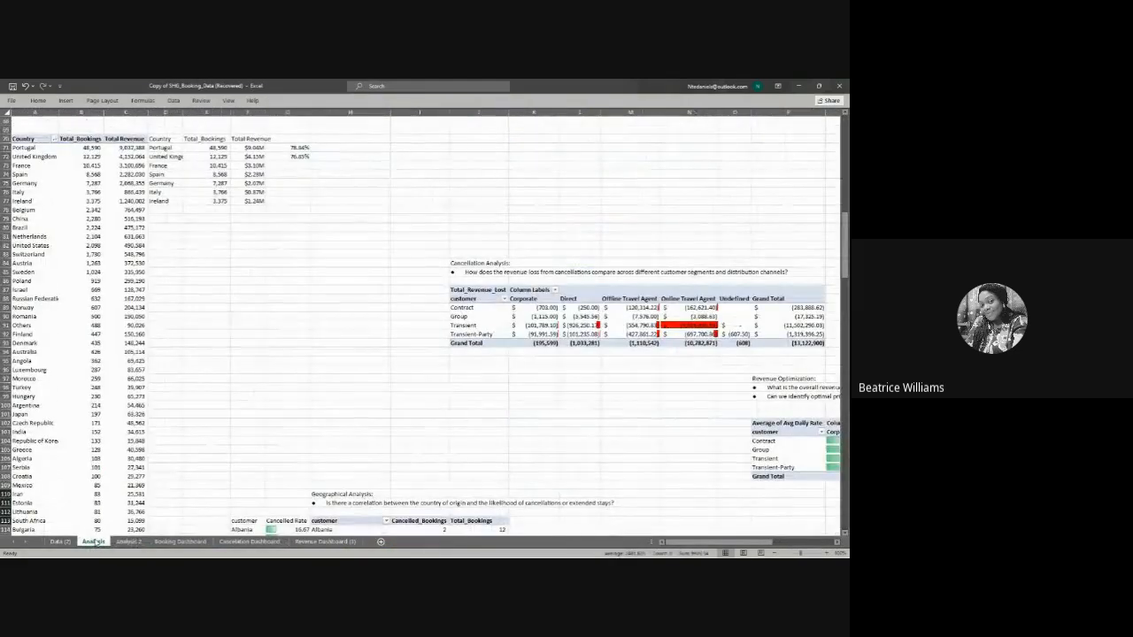
scroll(131, 496, up, 5)
scroll(131, 494, up, 15)
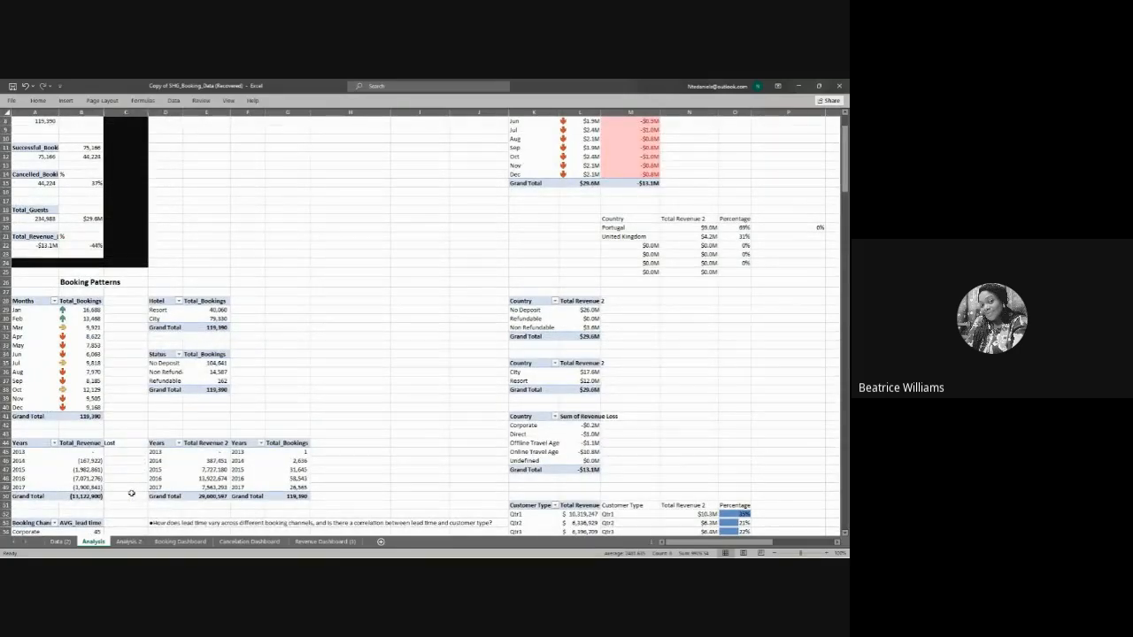
Step: Clear the conditional formatting rules from the Revenue Analysis PivotTable on the Analysis sheet, starting from the monthly values in L3:M14
scroll(131, 493, up, 3)
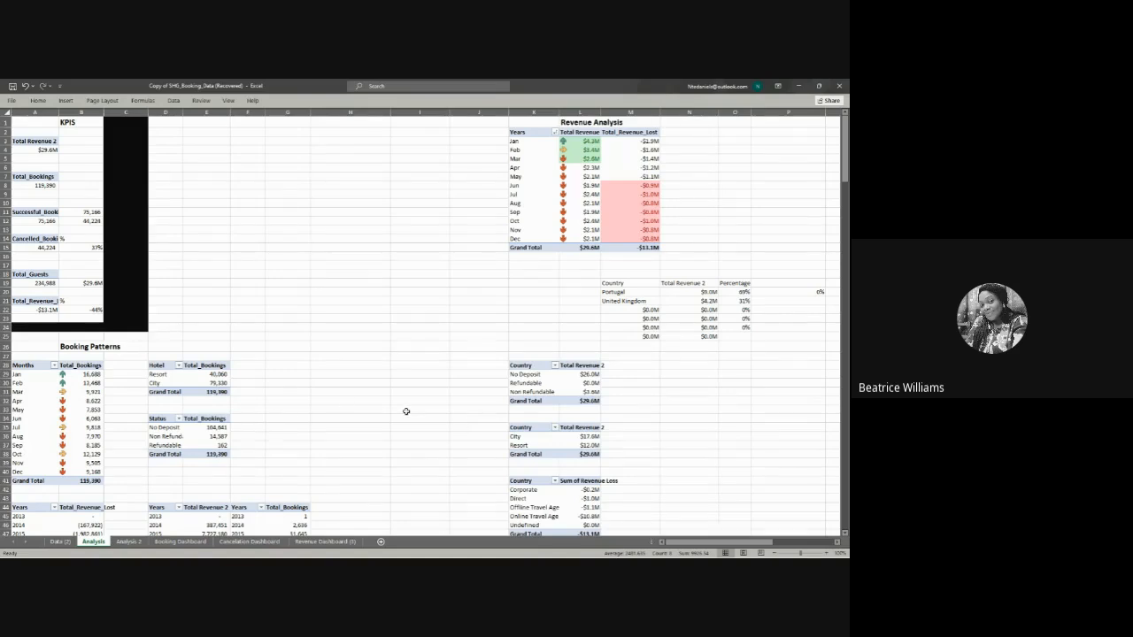
scroll(406, 412, up, 5)
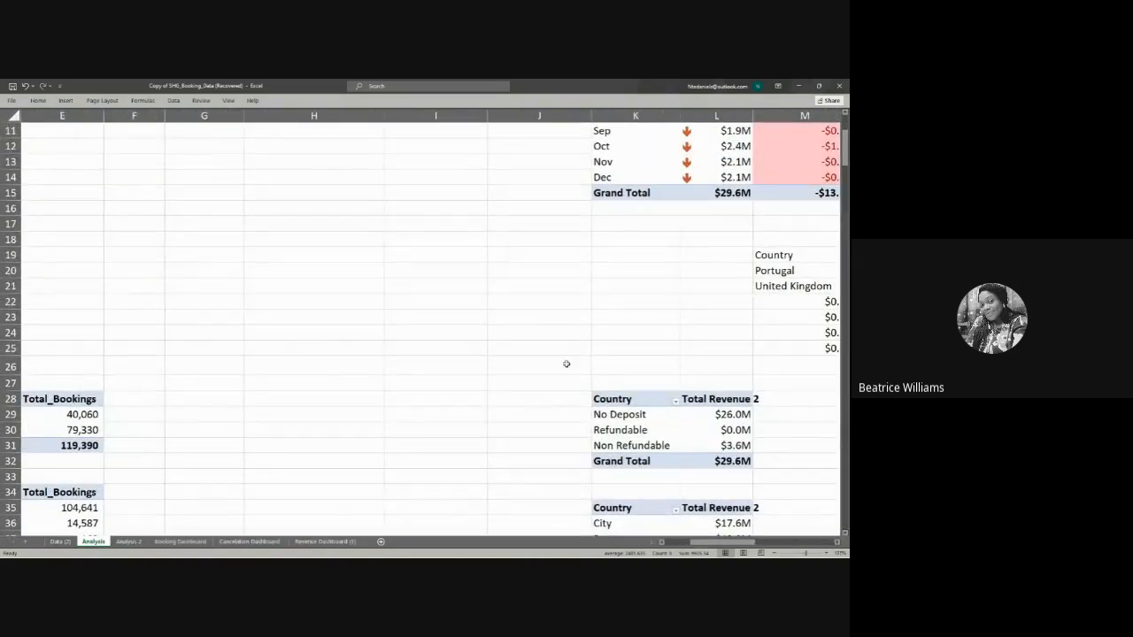
drag(699, 542, 742, 551)
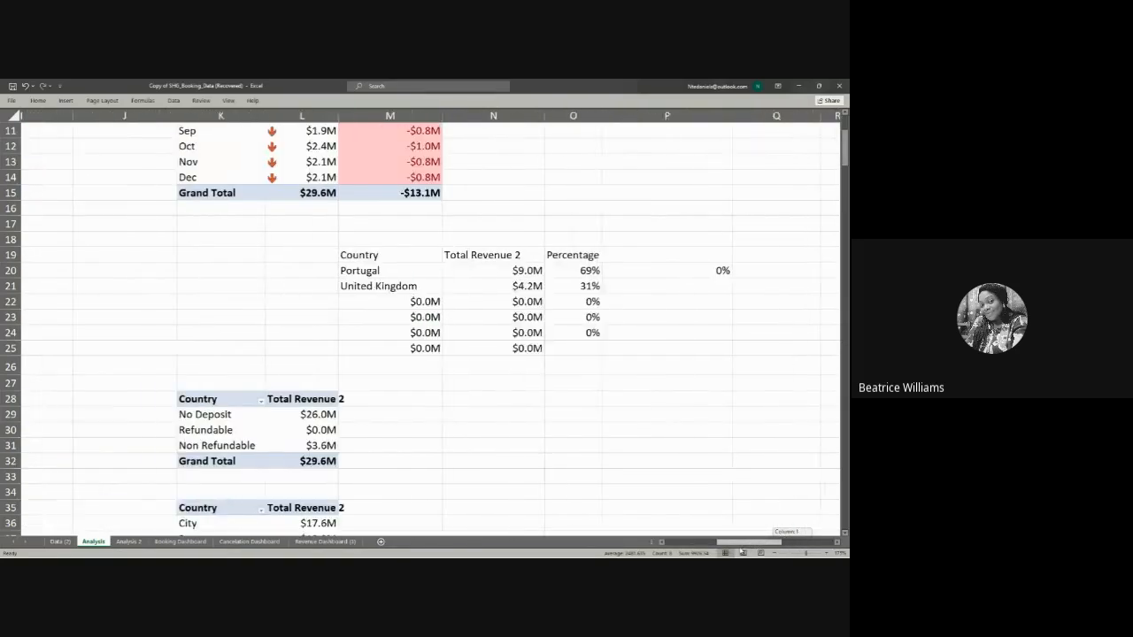
scroll(562, 397, up, 4)
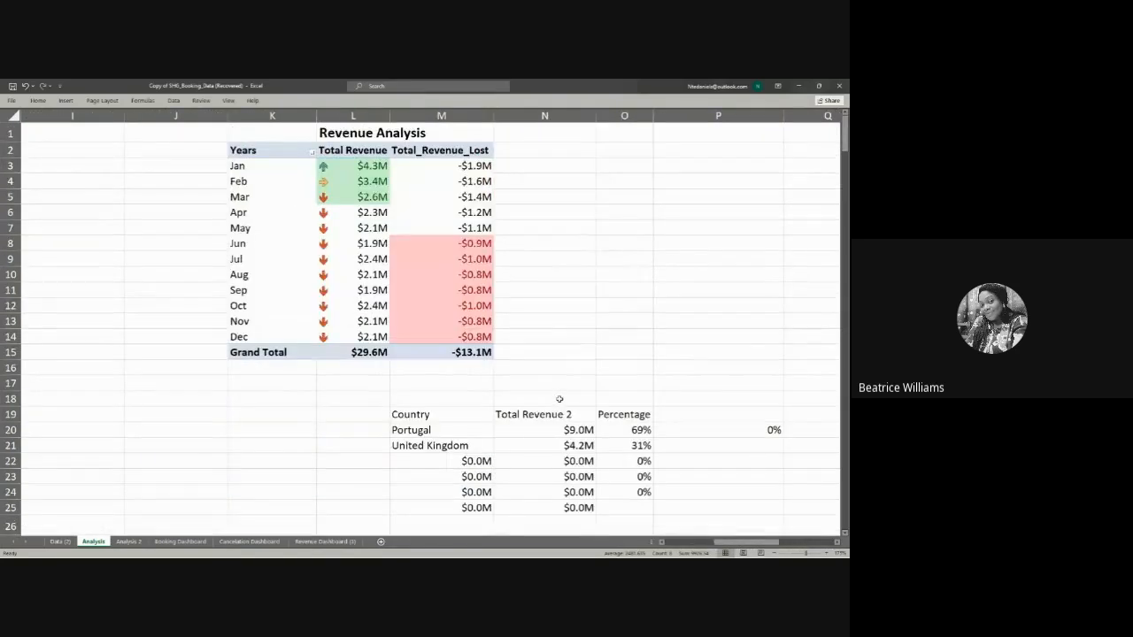
click(363, 228)
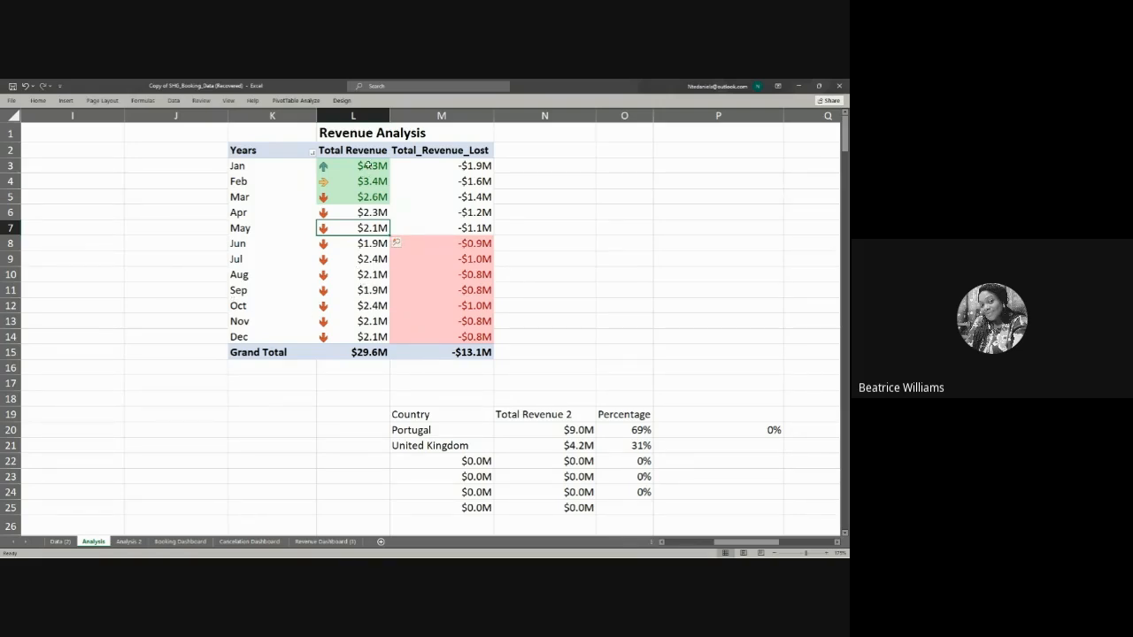
drag(369, 168, 436, 337)
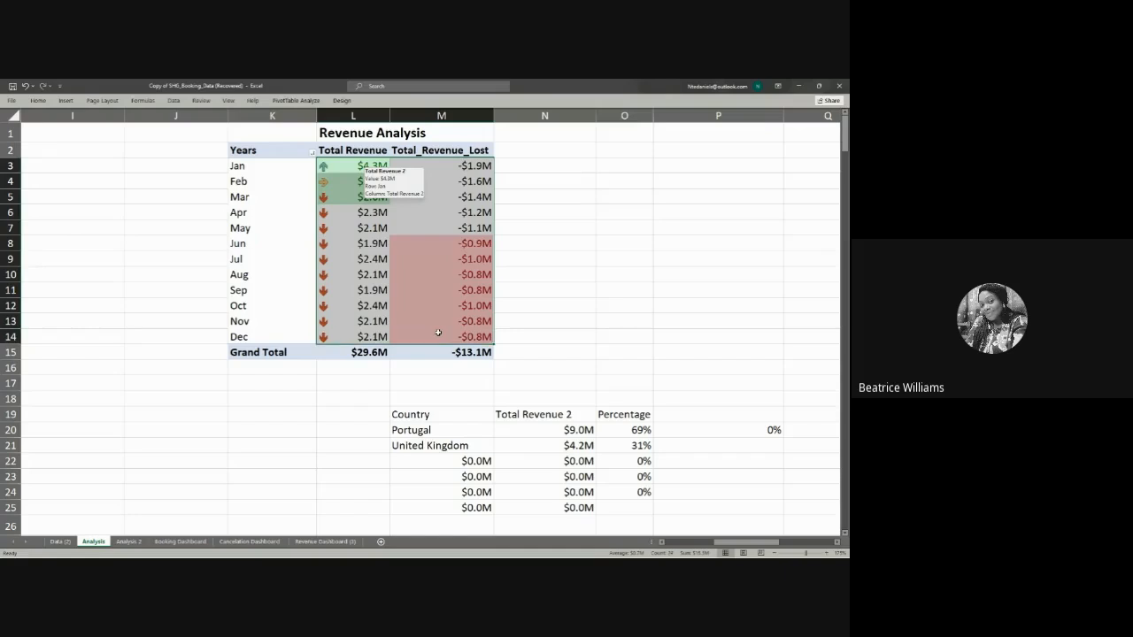
click(37, 101)
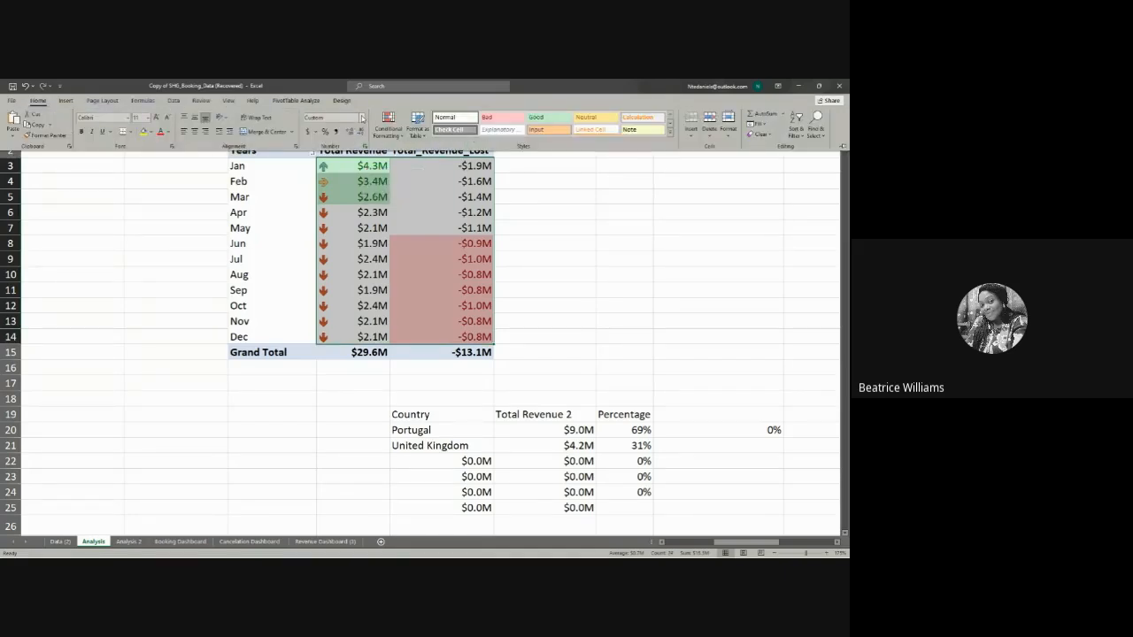
click(361, 118)
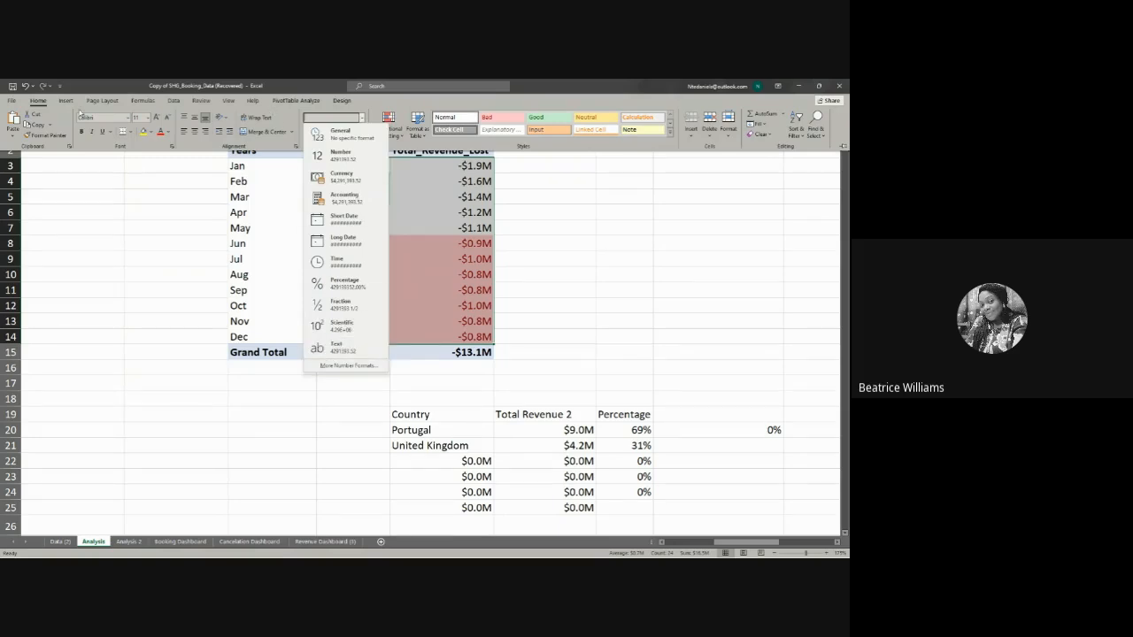
click(14, 102)
click(16, 104)
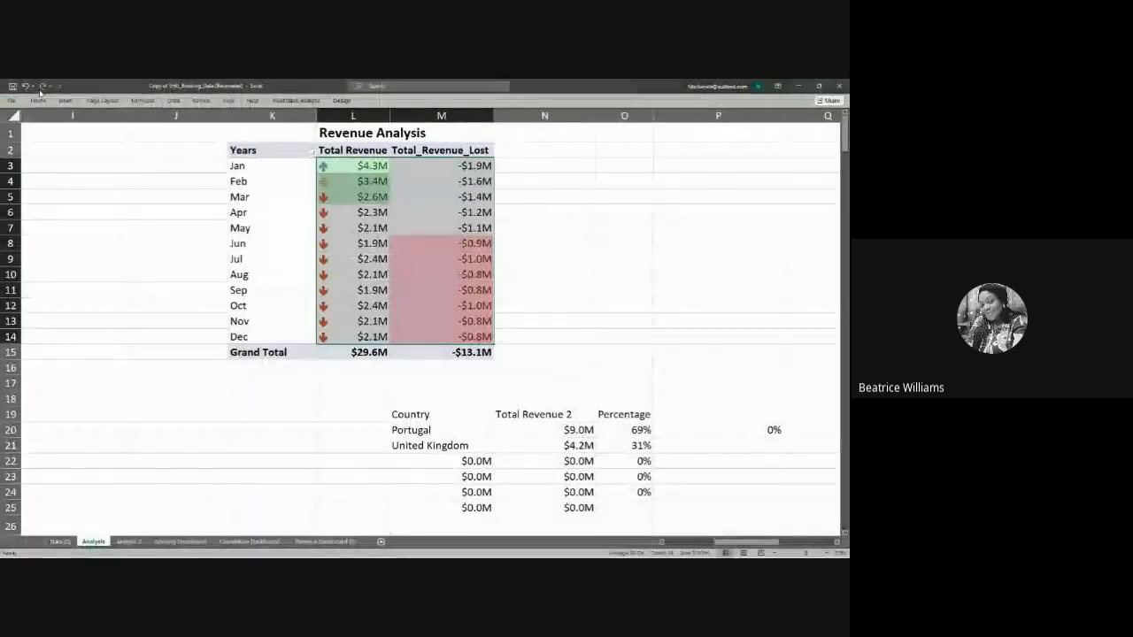
click(38, 100)
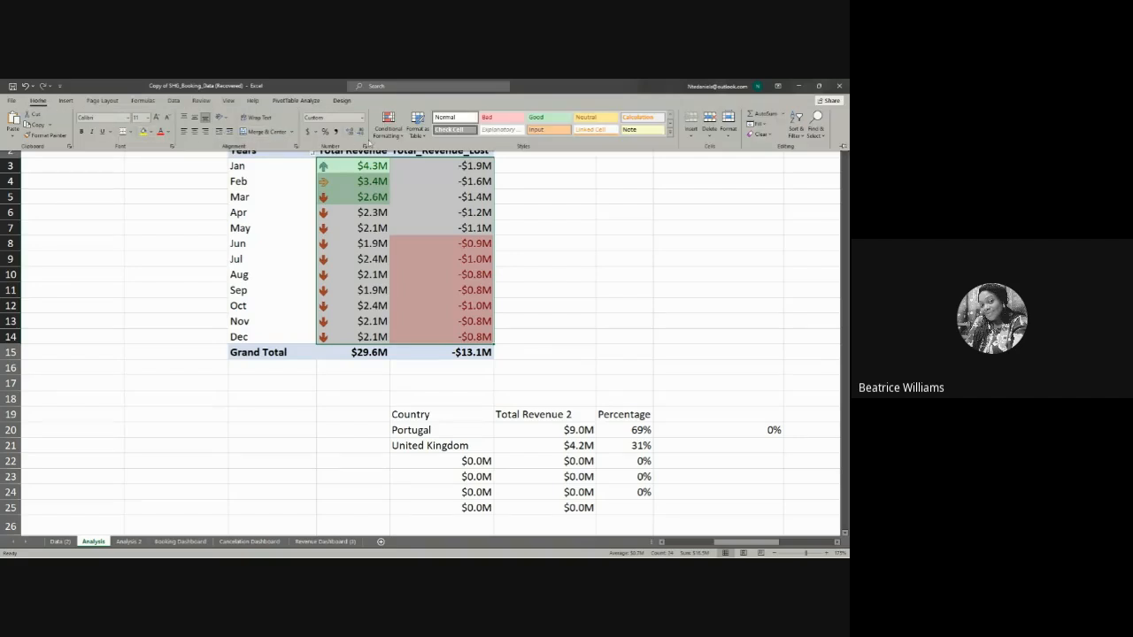
click(396, 139)
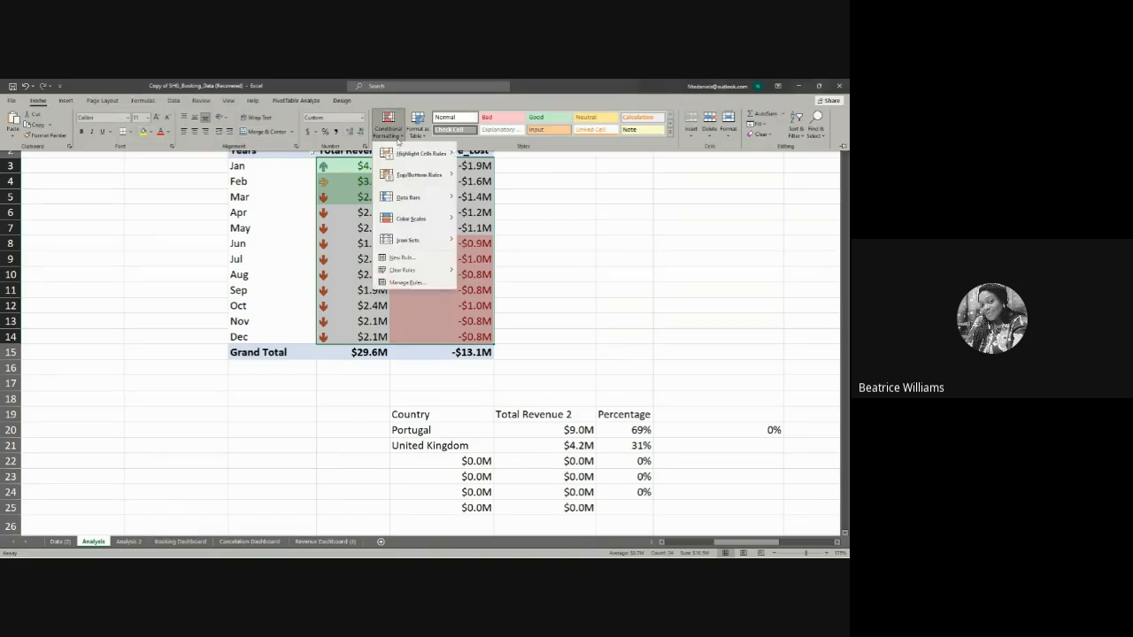
mouse_move(433, 273)
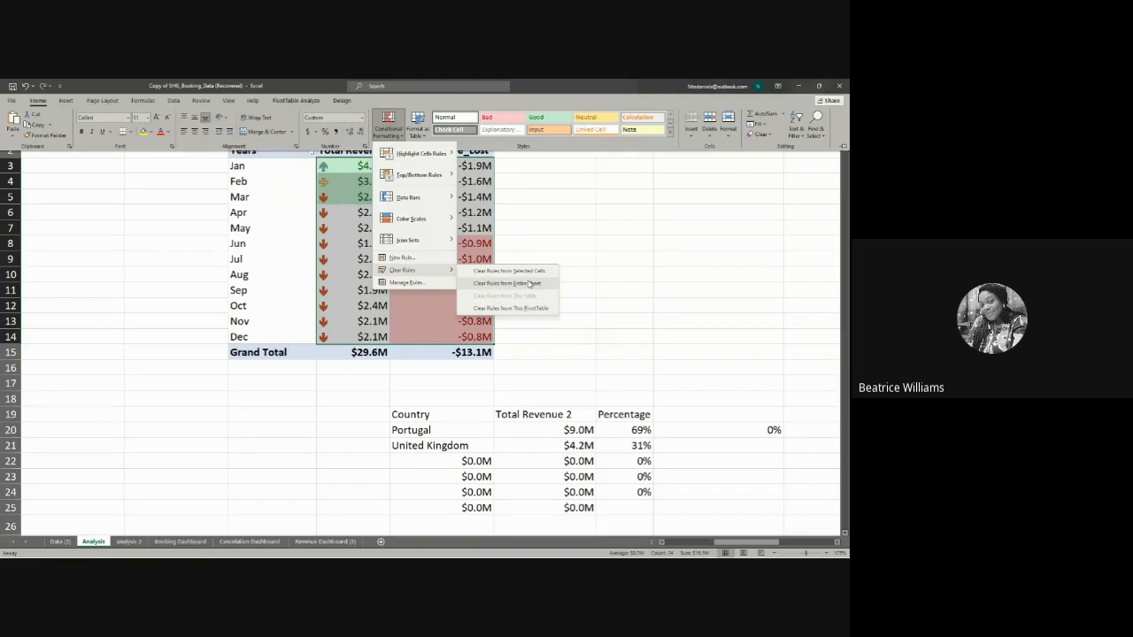
click(537, 307)
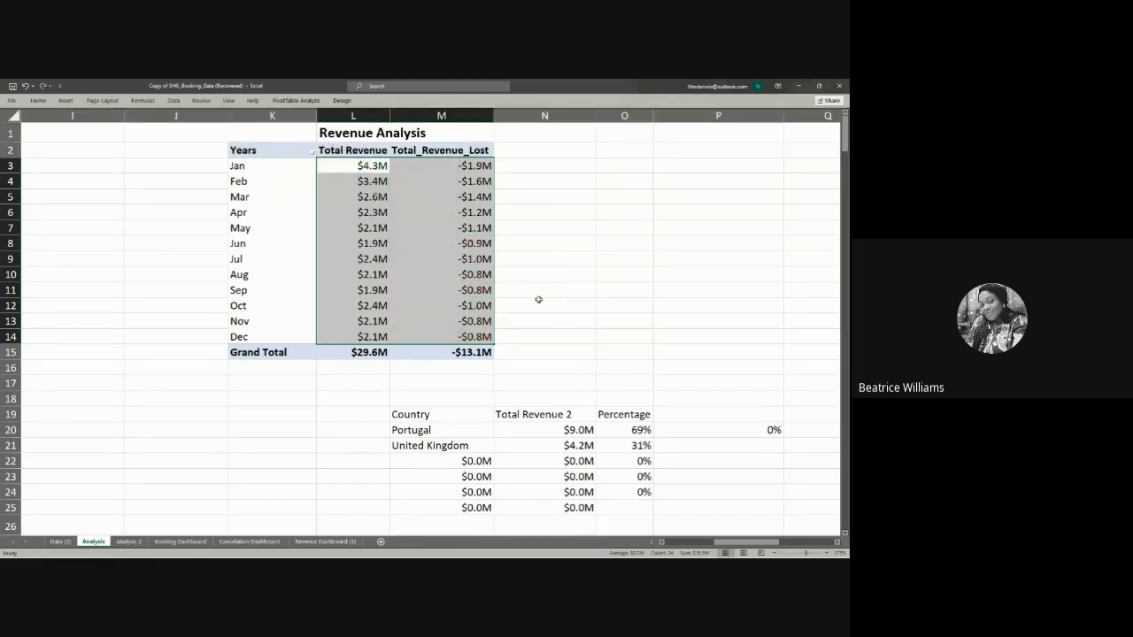
click(538, 302)
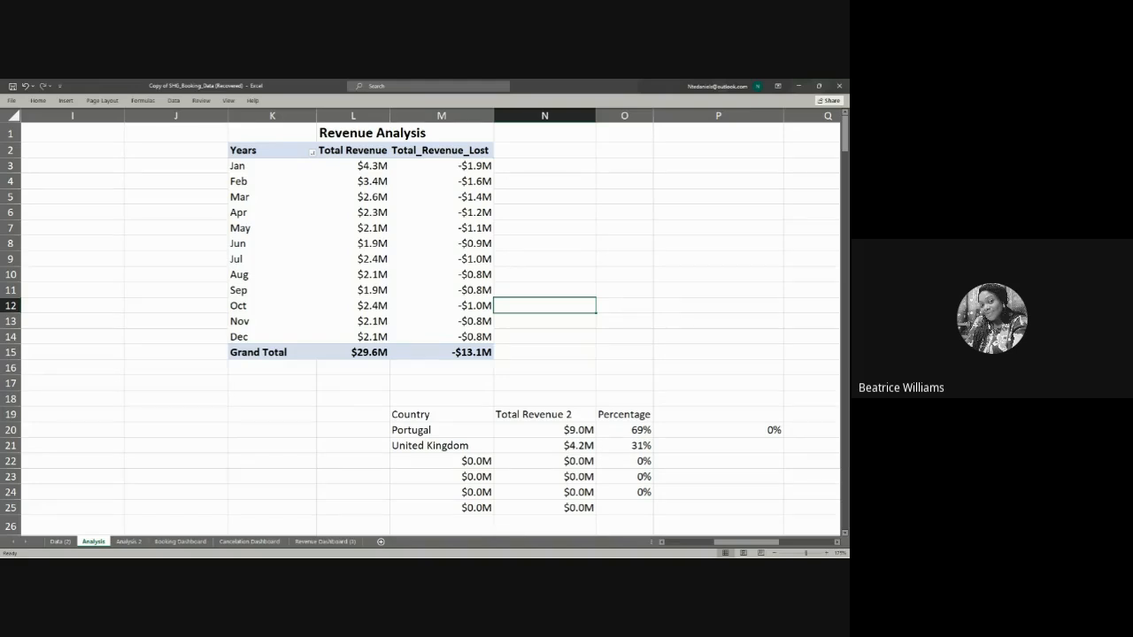
Step: Apply the Green - White Color Scale to the monthly Total Revenue values in L3:L14 of the Revenue Analysis PivotTable
key(alt+Tab)
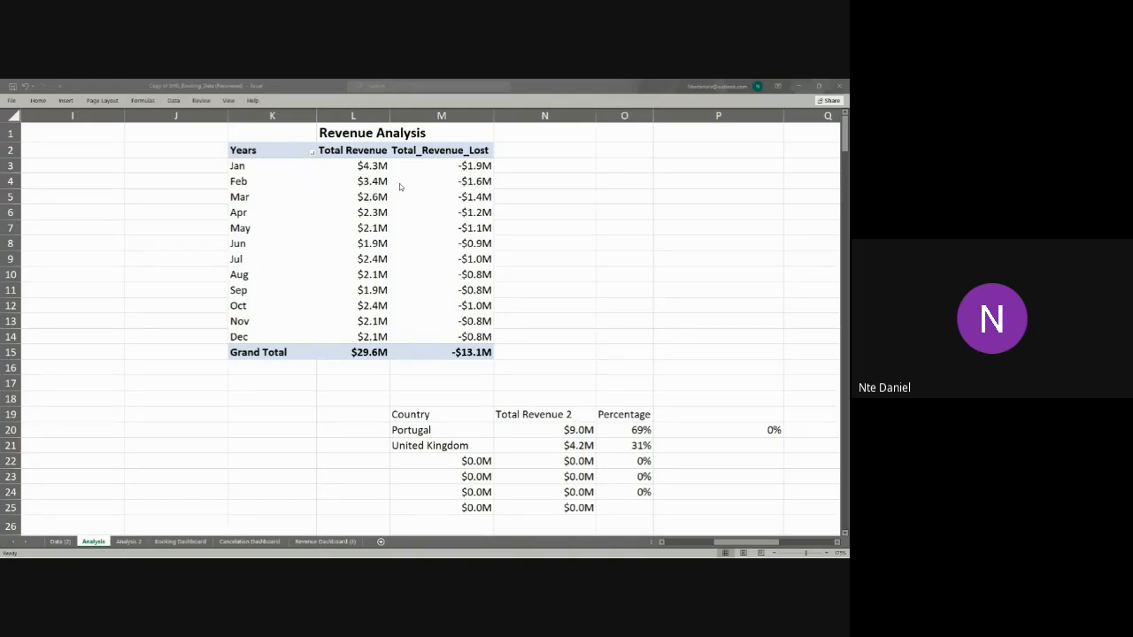
click(377, 171)
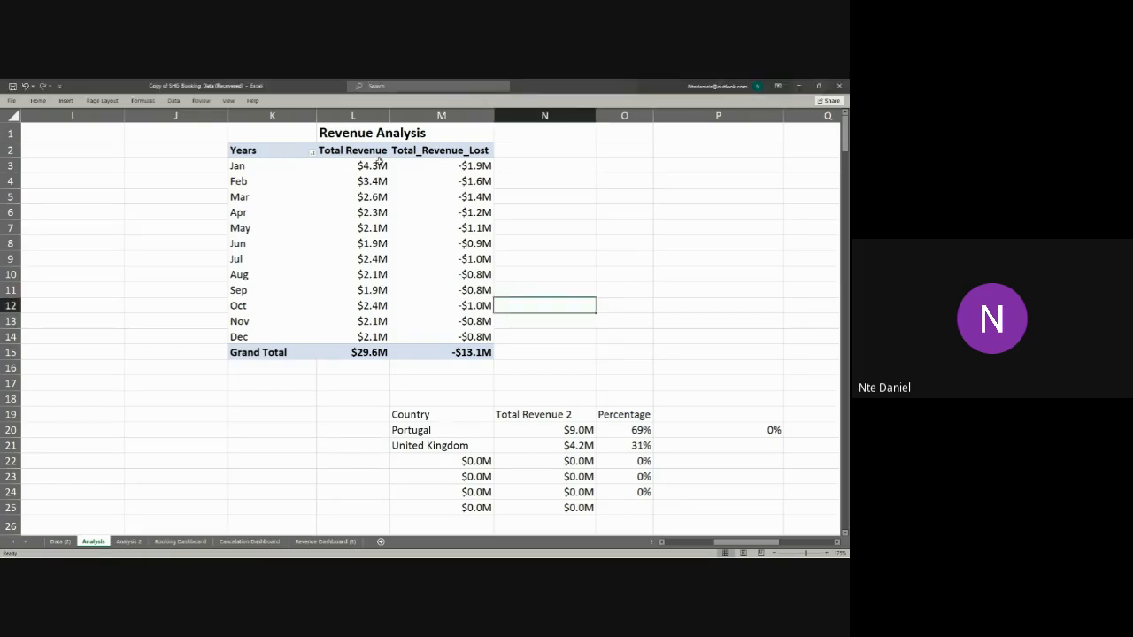
click(377, 162)
click(389, 228)
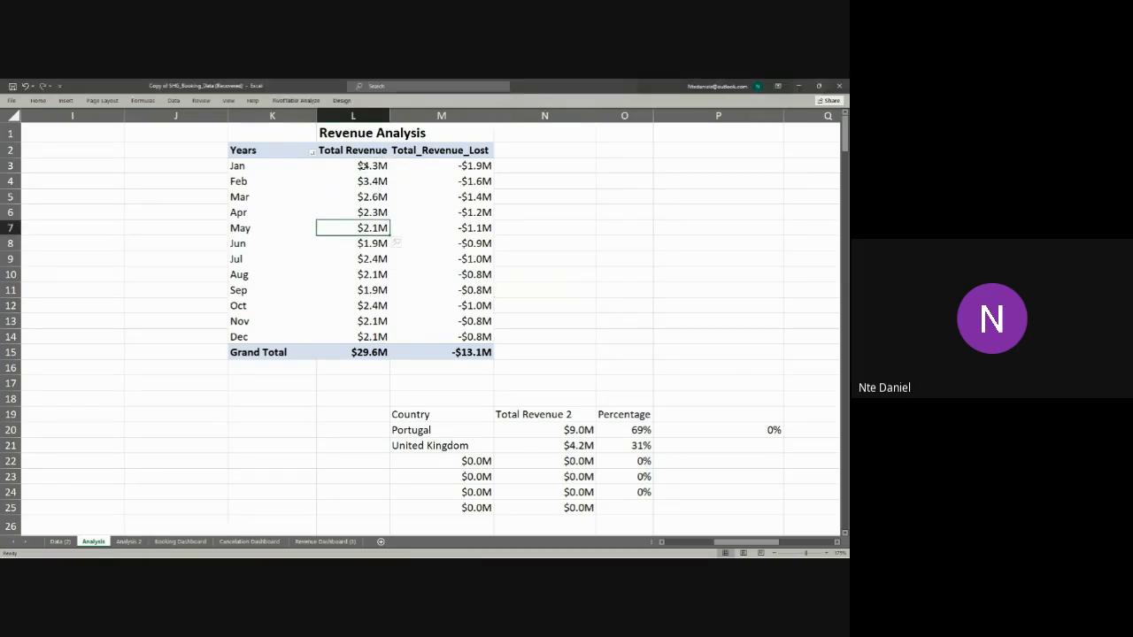
drag(363, 165, 362, 340)
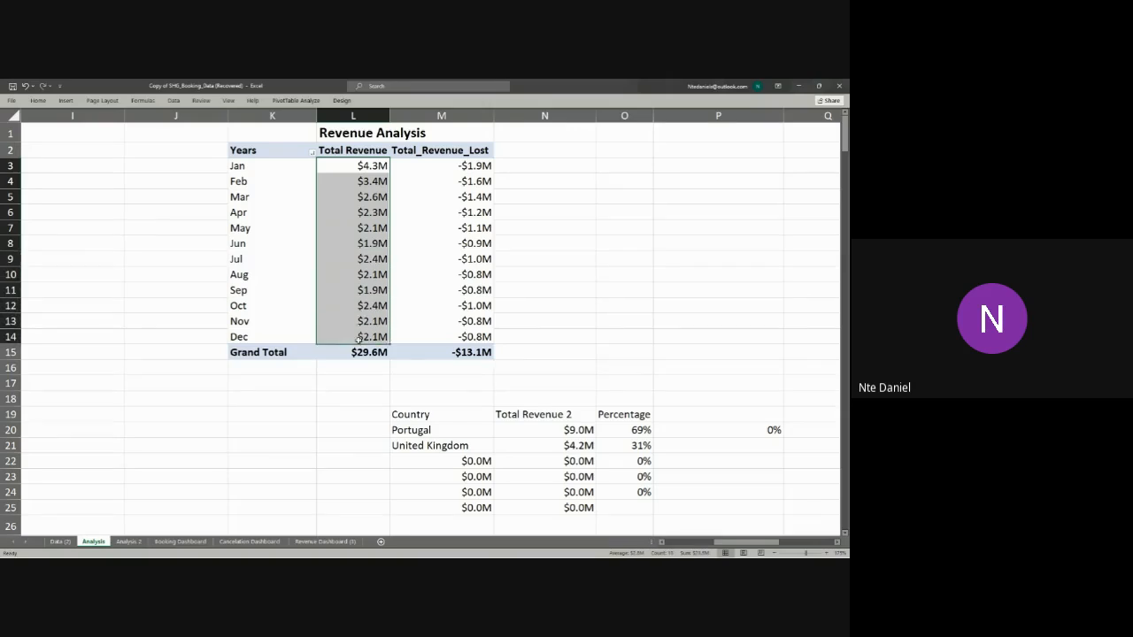
click(38, 101)
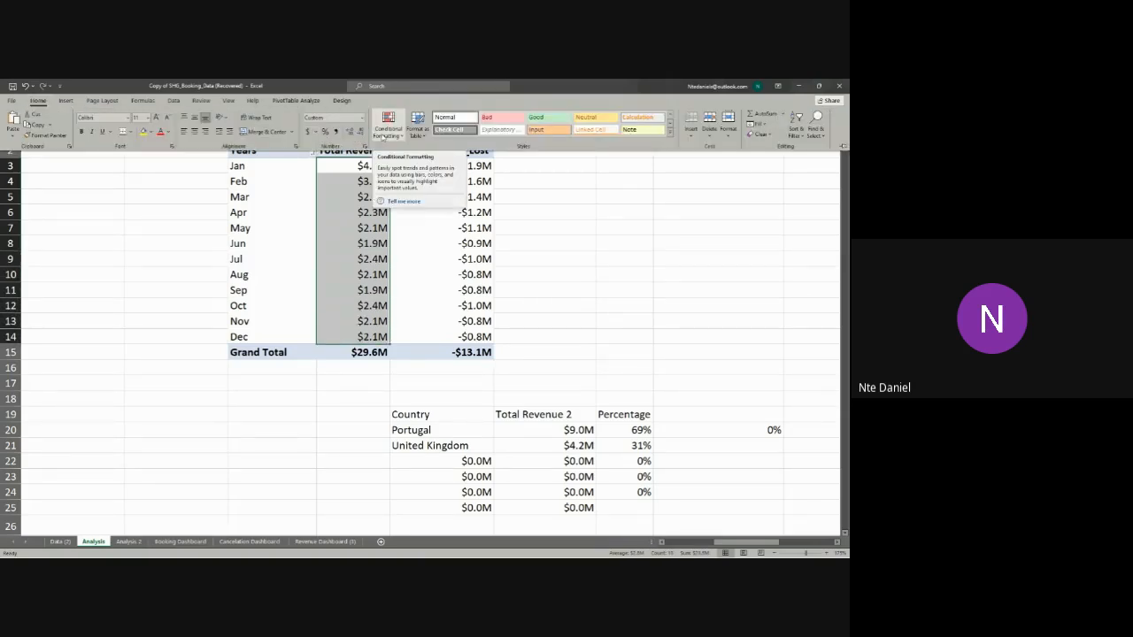
click(385, 134)
mouse_move(436, 222)
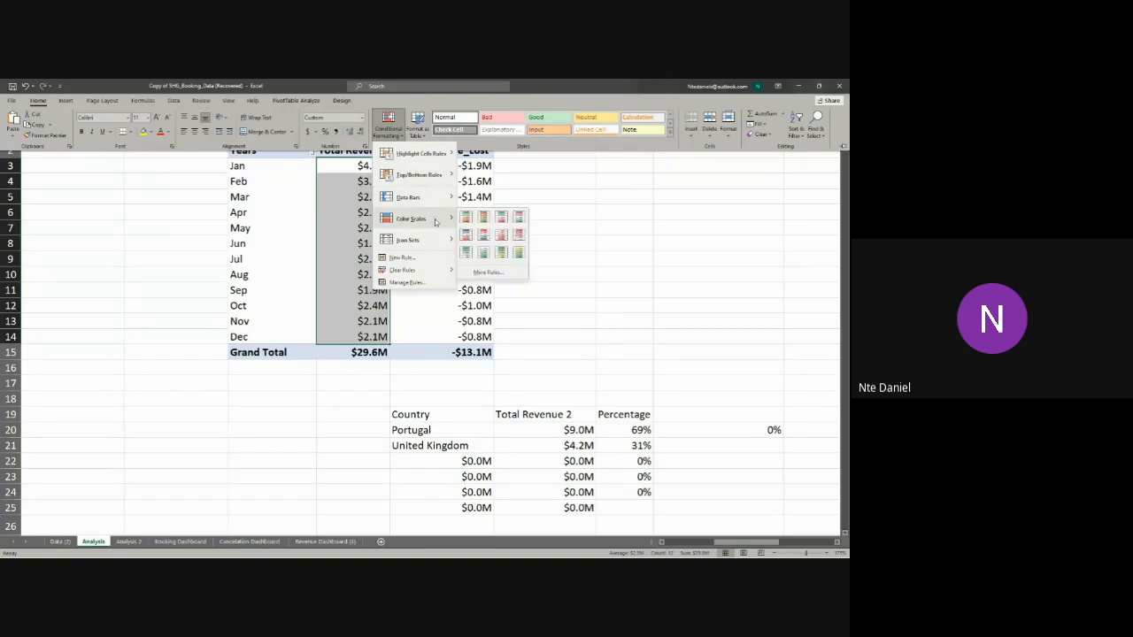
click(468, 254)
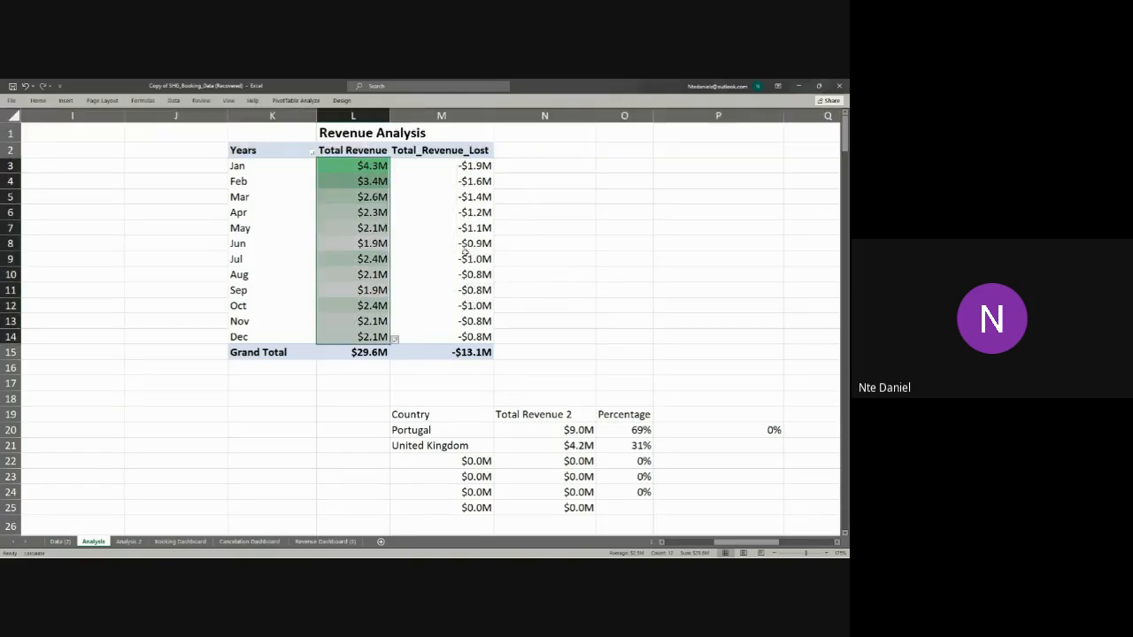
click(416, 316)
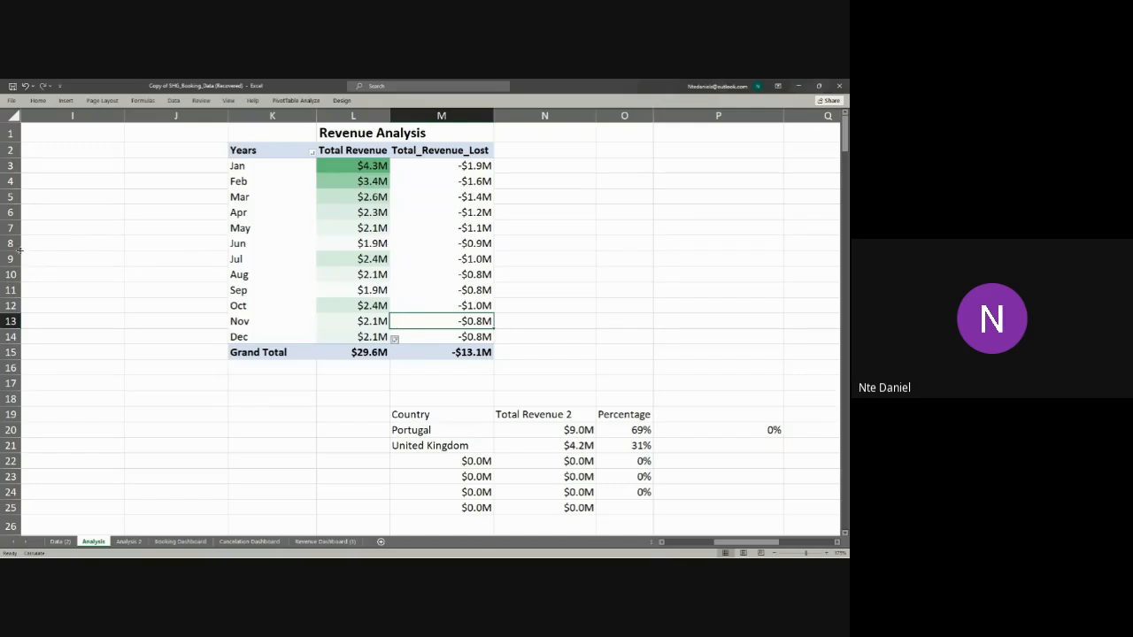
key(alt+Tab)
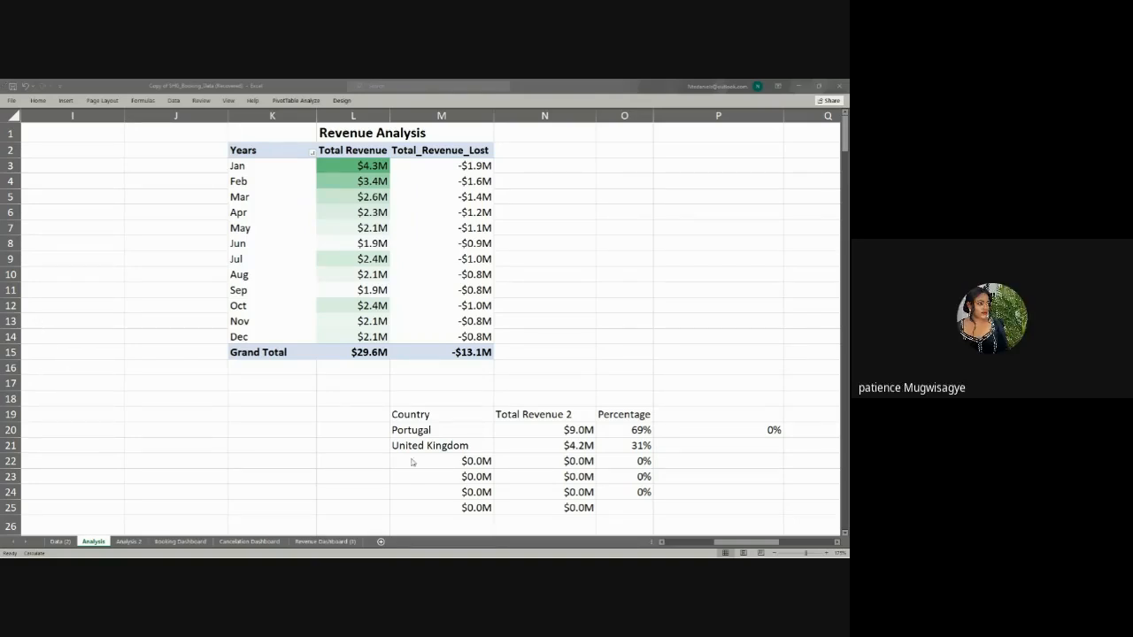
scroll(476, 481, down, 4)
scroll(476, 480, up, 4)
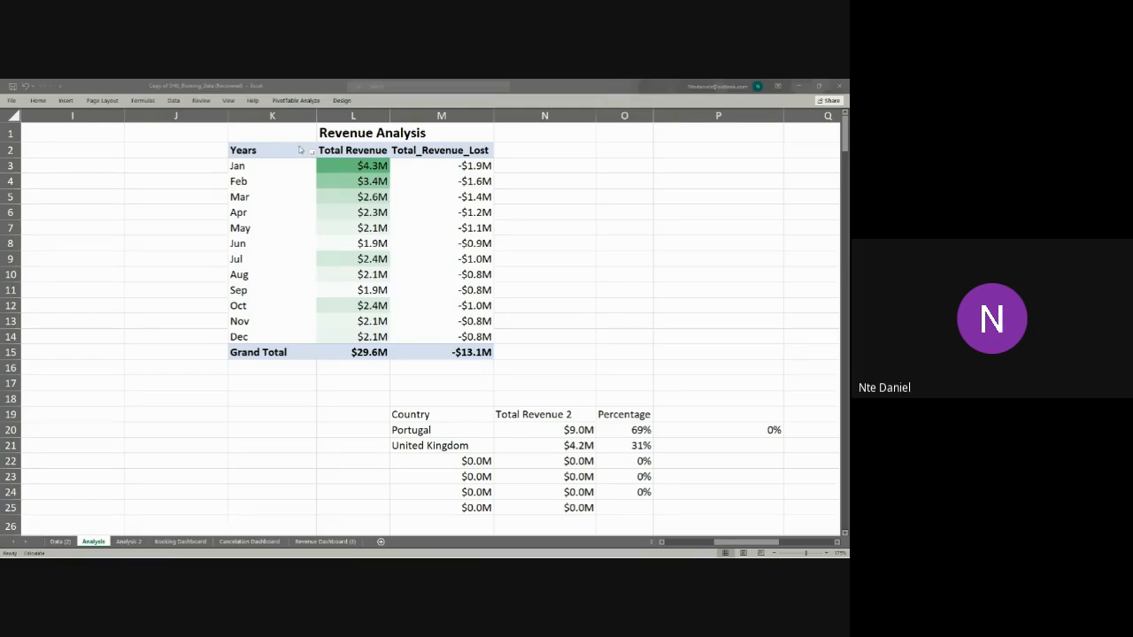
click(416, 321)
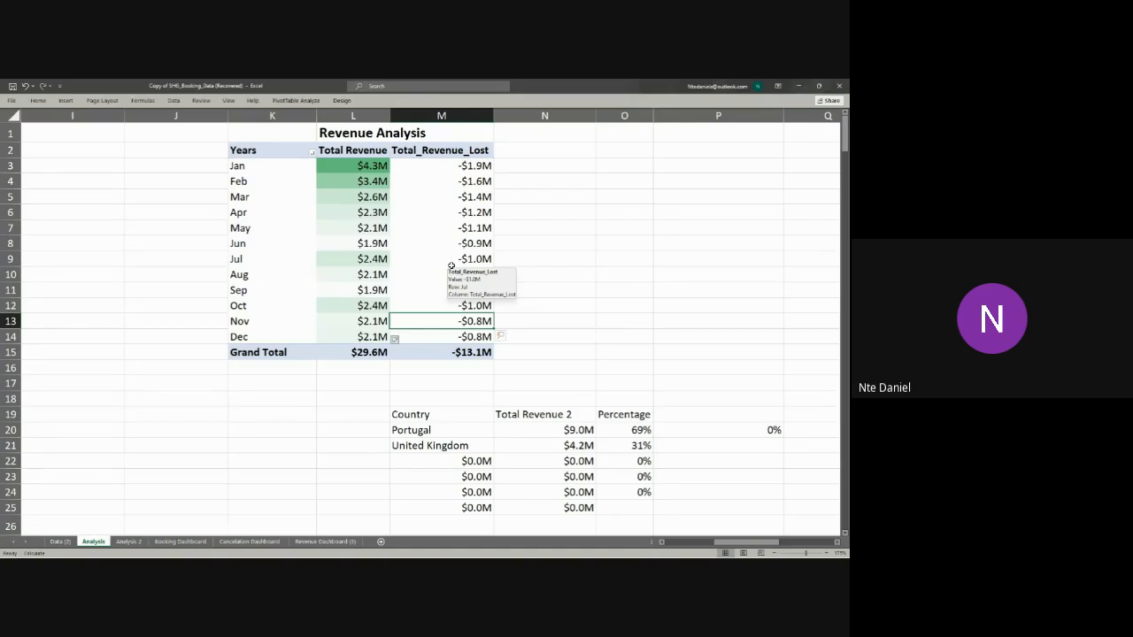
key(alt+Tab)
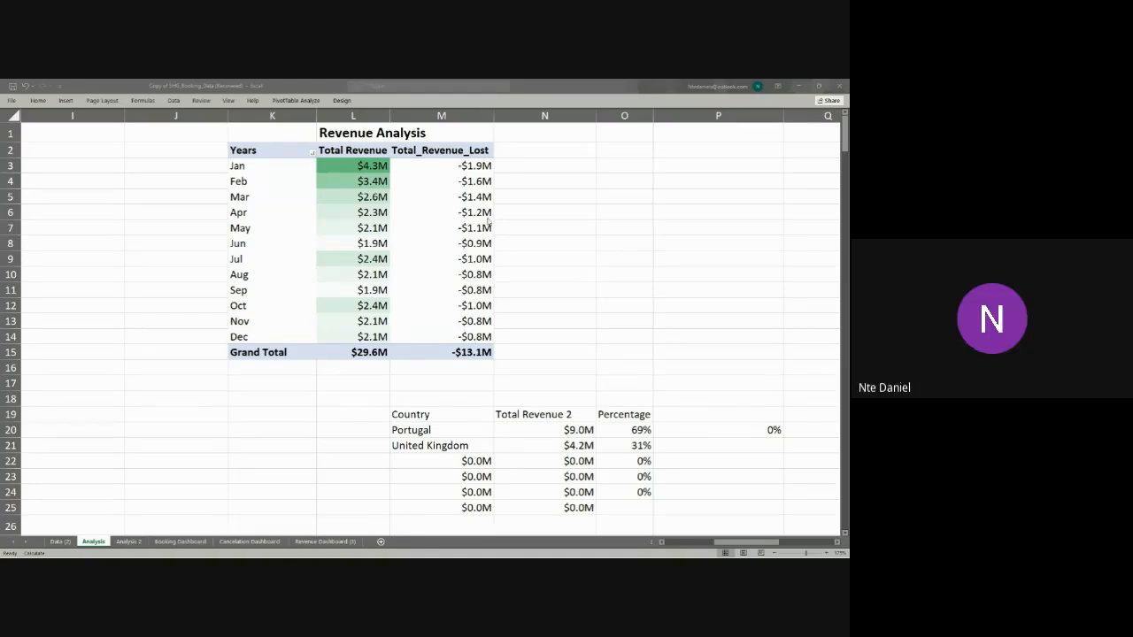
Step: Examine how the shade of green relates to each month's Total Revenue value in the Revenue Analysis PivotTable
click(450, 177)
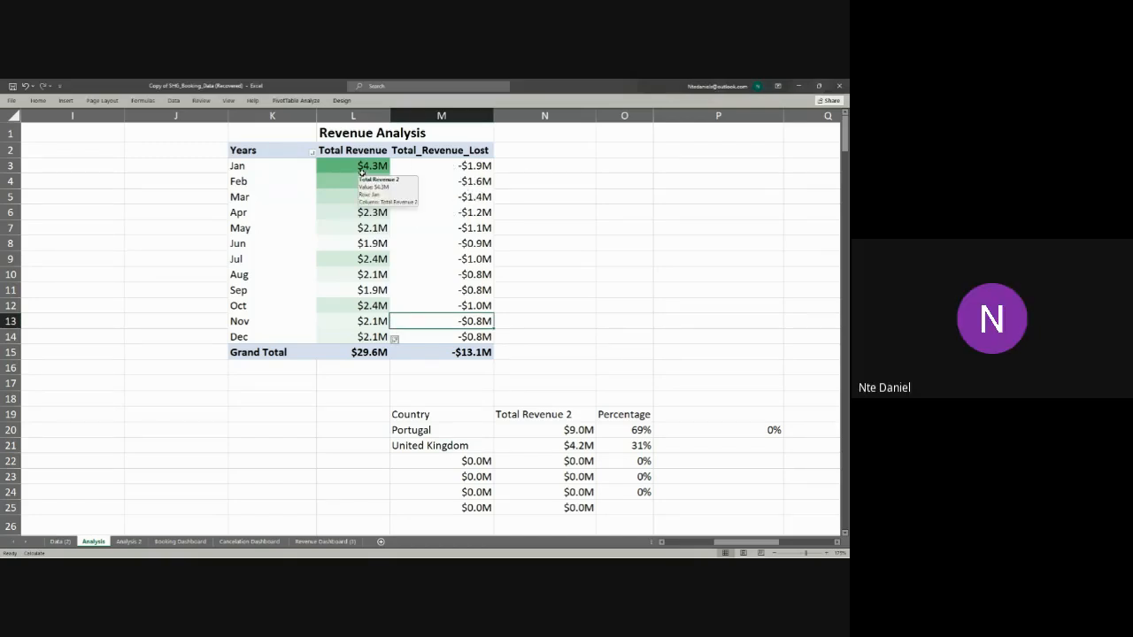
click(360, 172)
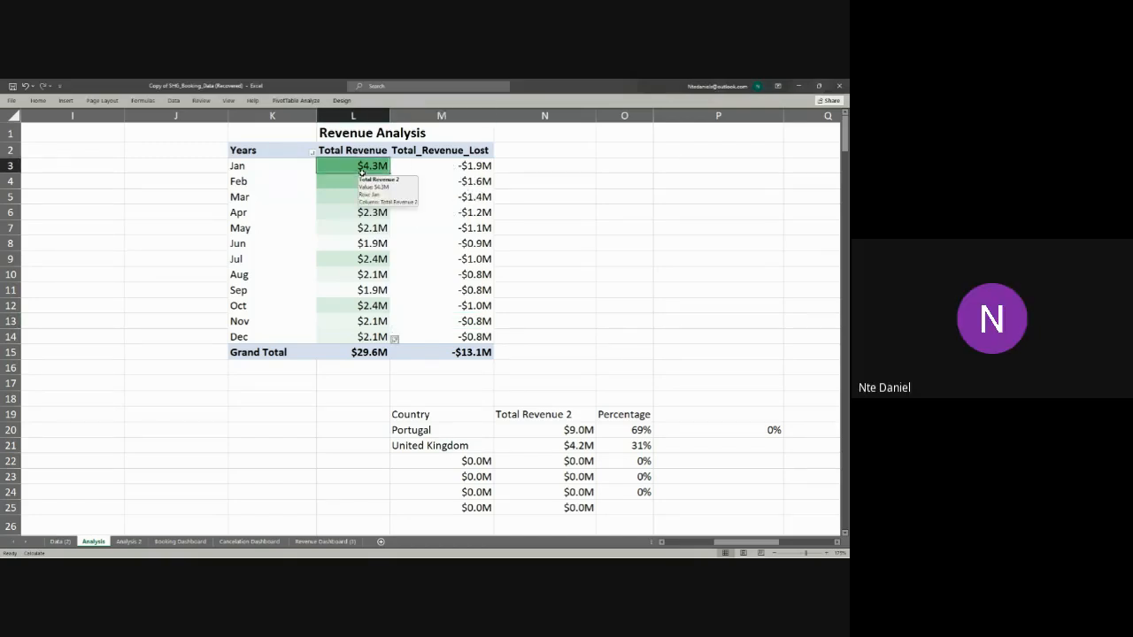
click(286, 170)
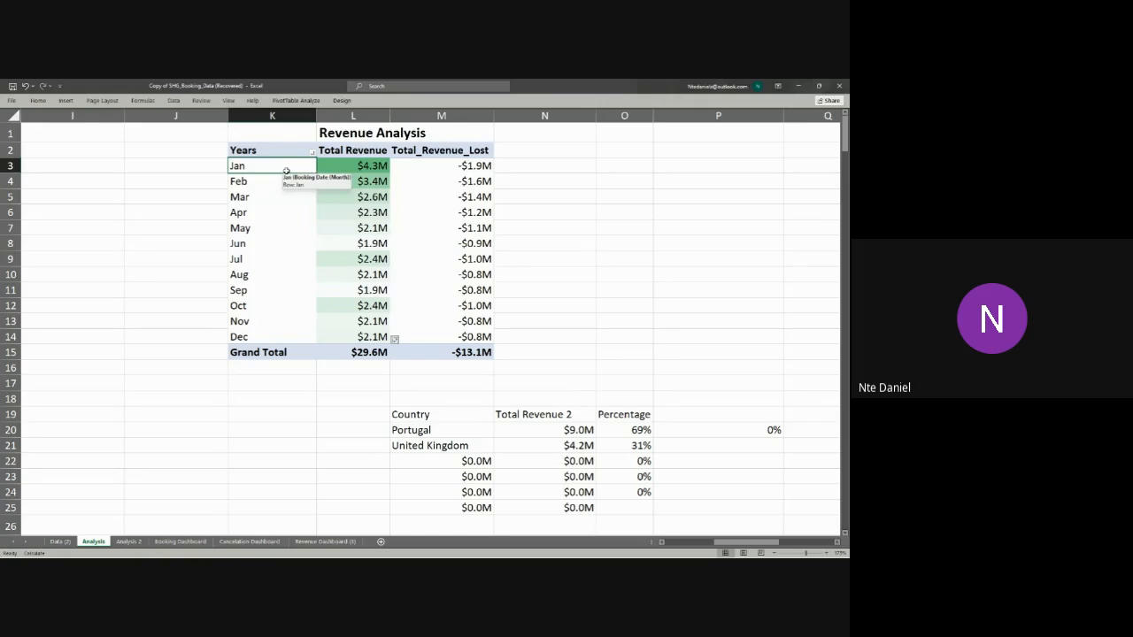
click(355, 174)
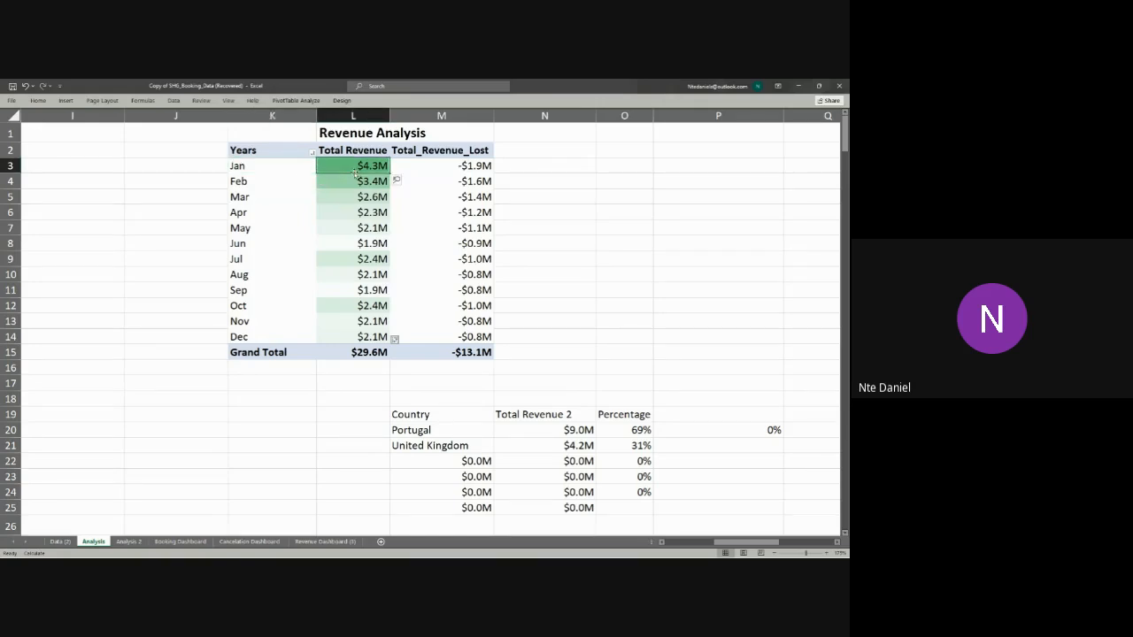
click(355, 183)
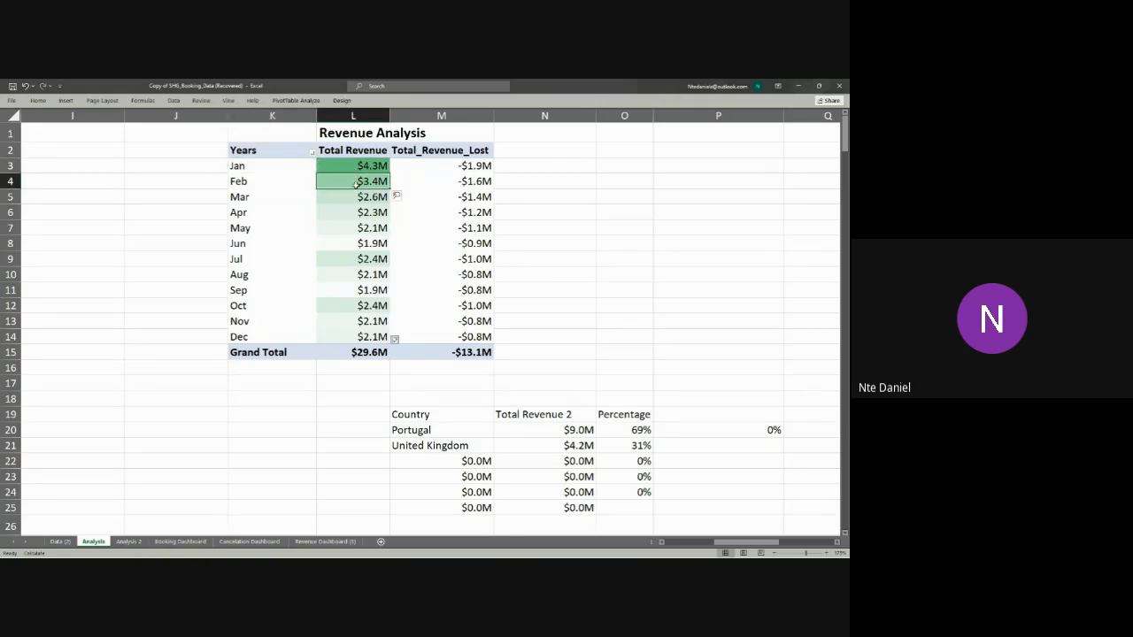
click(354, 197)
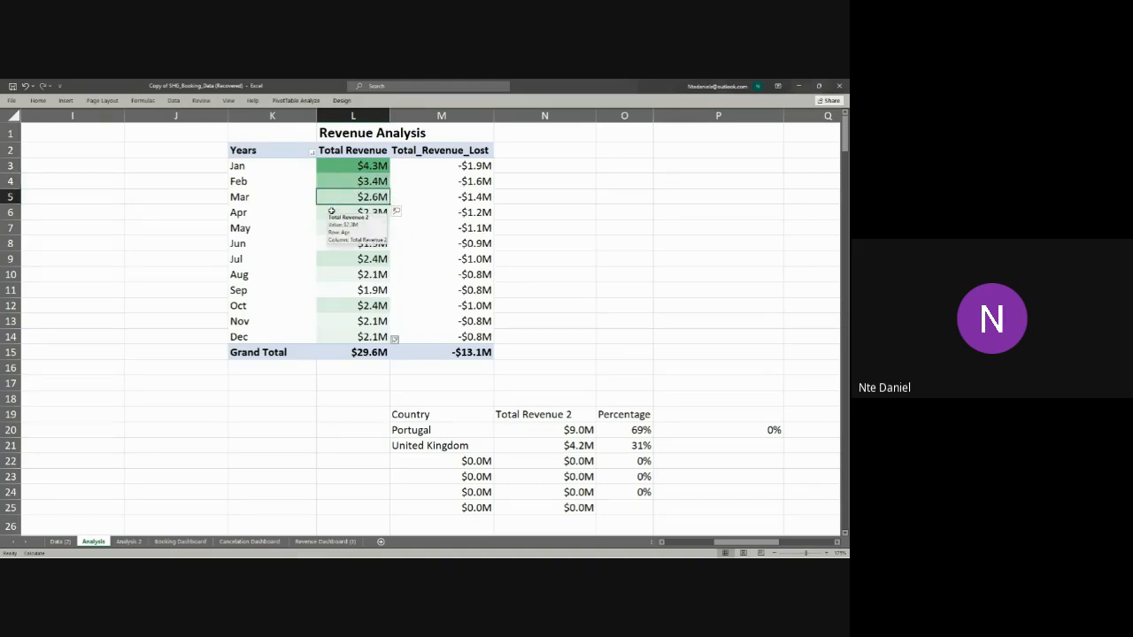
click(331, 211)
click(330, 256)
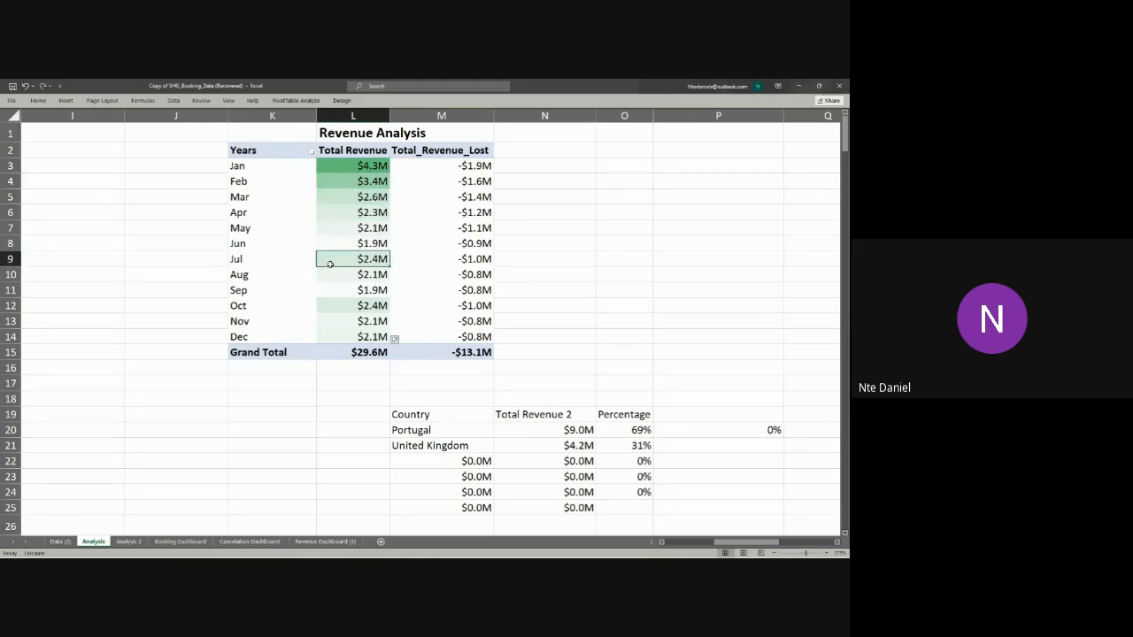
click(331, 291)
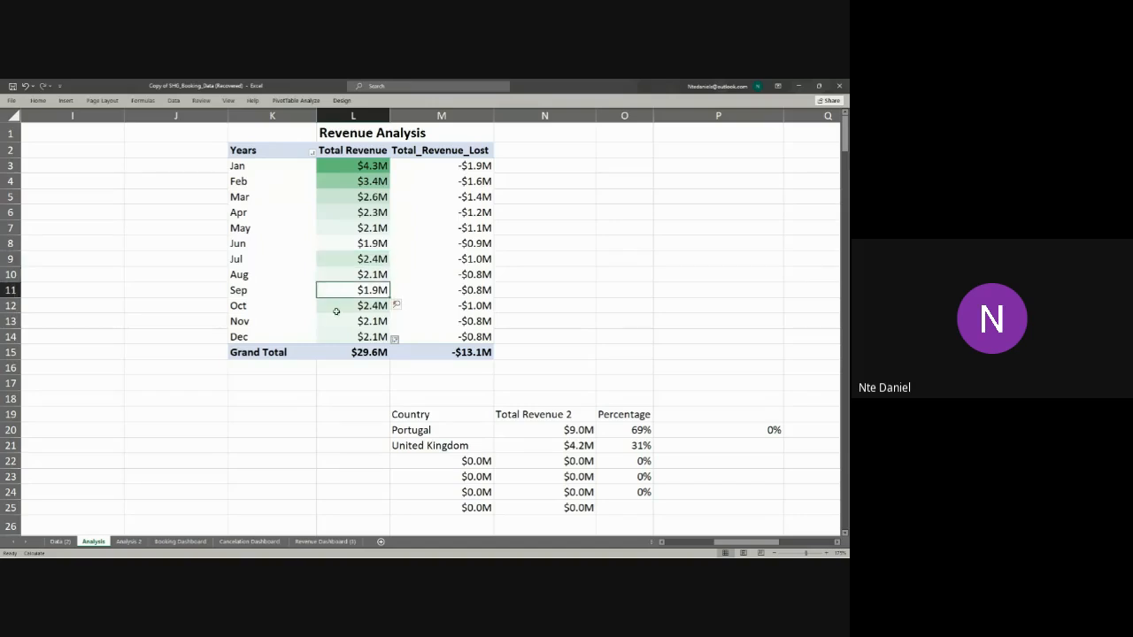
click(335, 308)
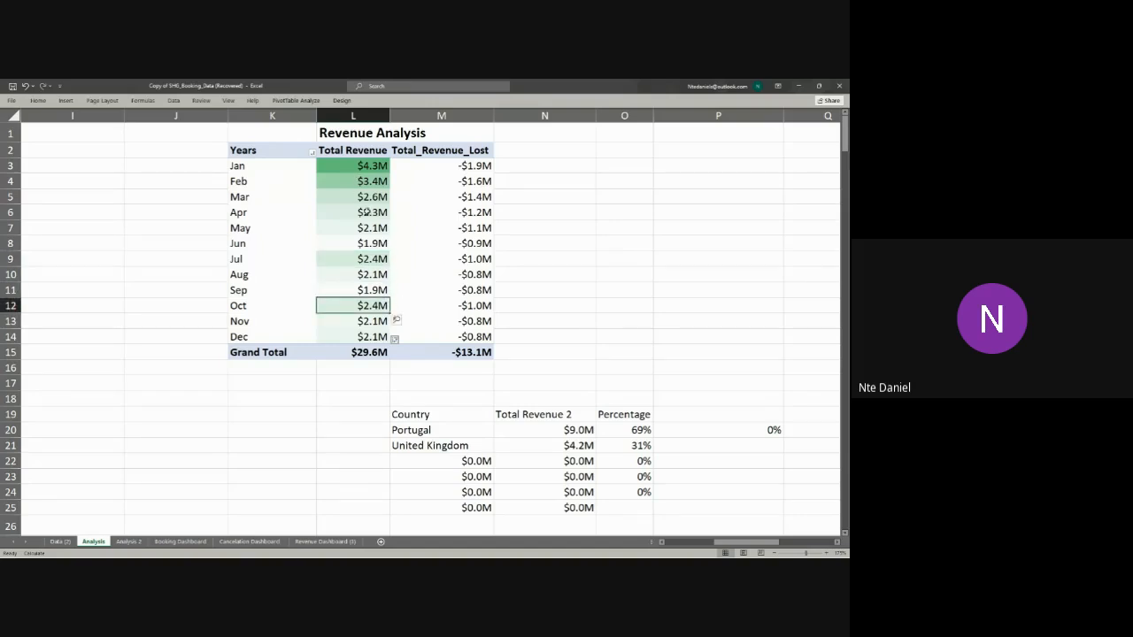
Step: Apply the White - Red Color Scale to the monthly Total_Revenue_Lost values in M3:M14 of the Revenue Analysis PivotTable
mouse_move(373, 351)
drag(441, 165, 440, 336)
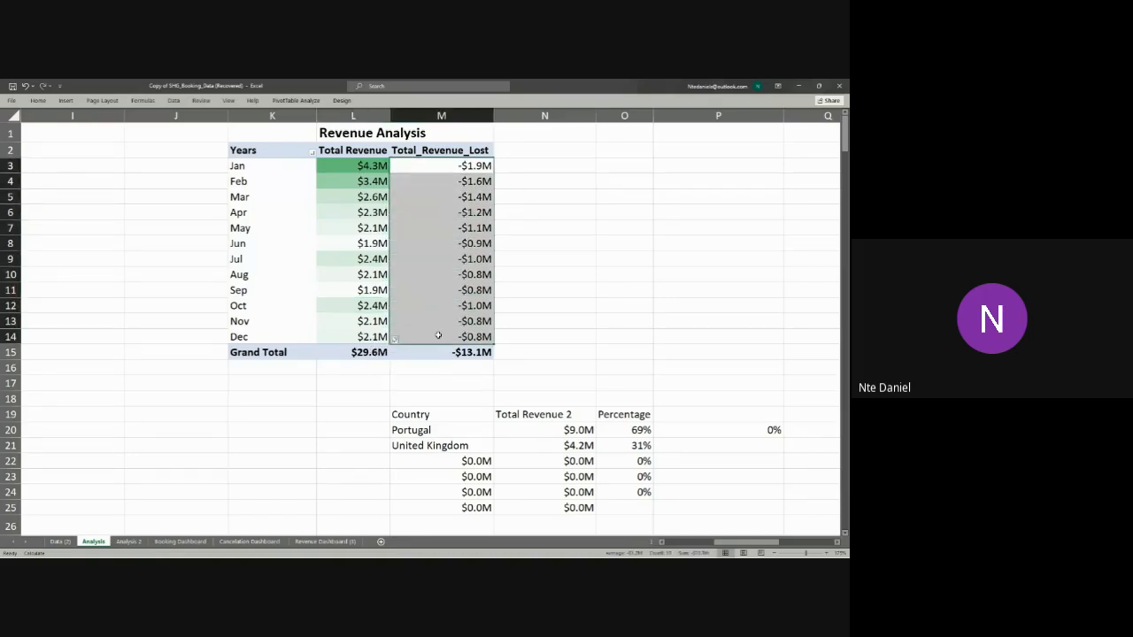
click(38, 101)
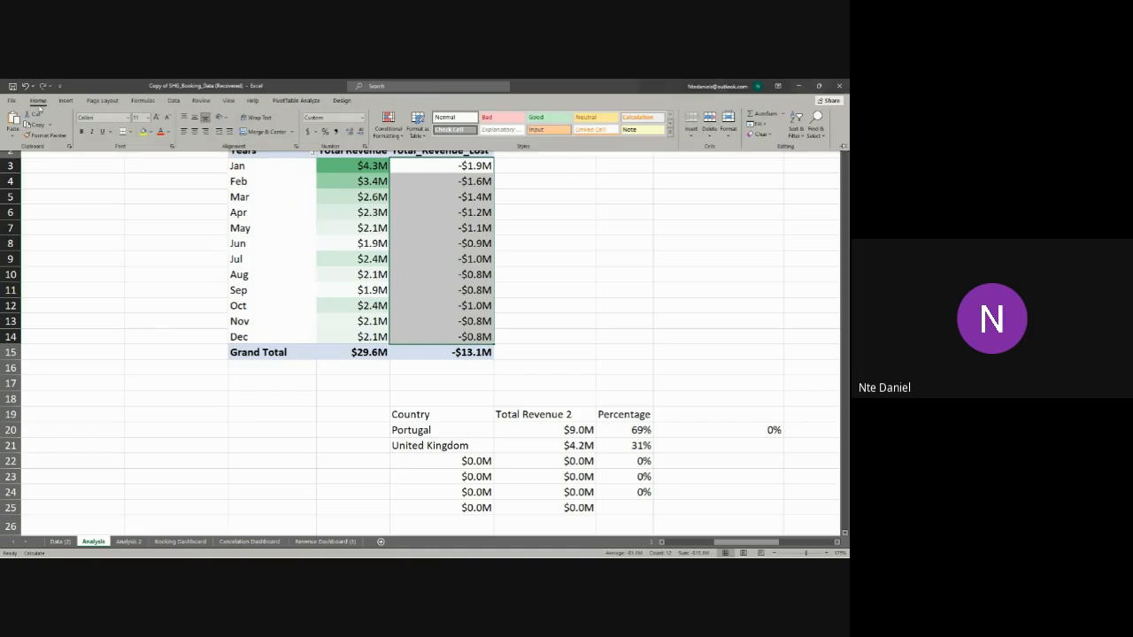
click(388, 125)
mouse_move(447, 227)
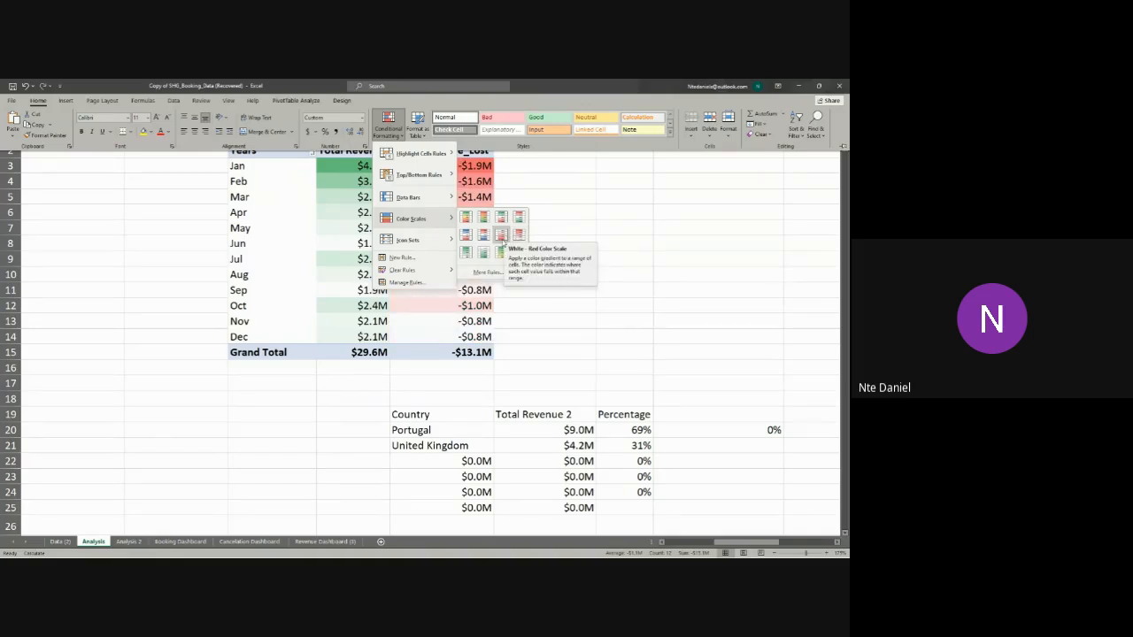
click(501, 234)
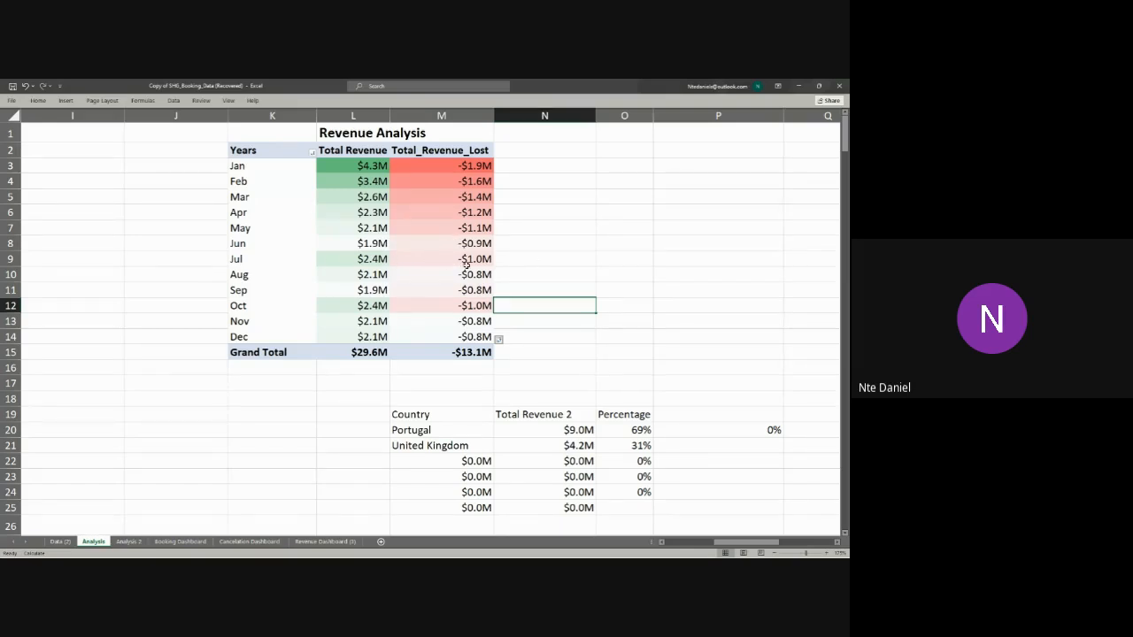
Step: Compare the green Total Revenue shading with the red Total_Revenue_Lost shading month by month from January to August
click(365, 165)
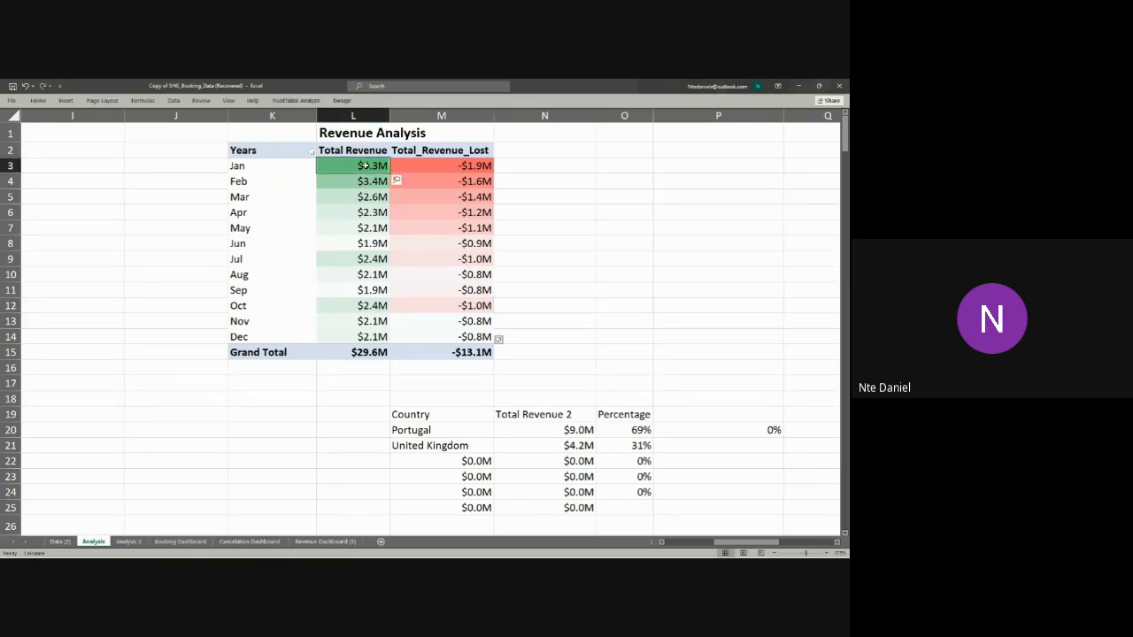
click(358, 181)
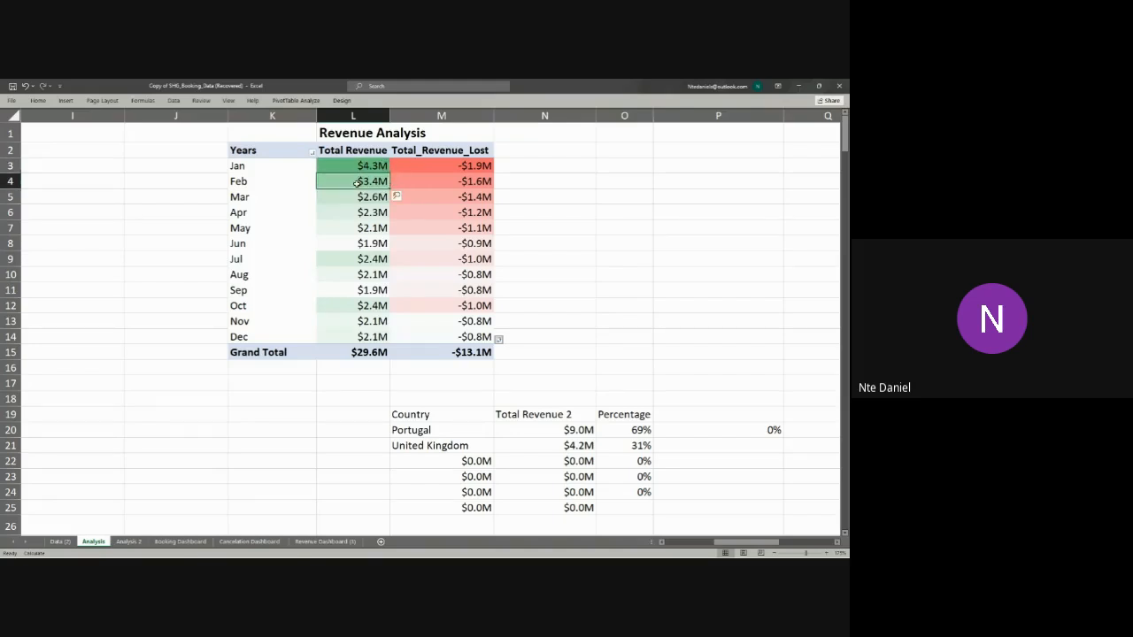
click(420, 167)
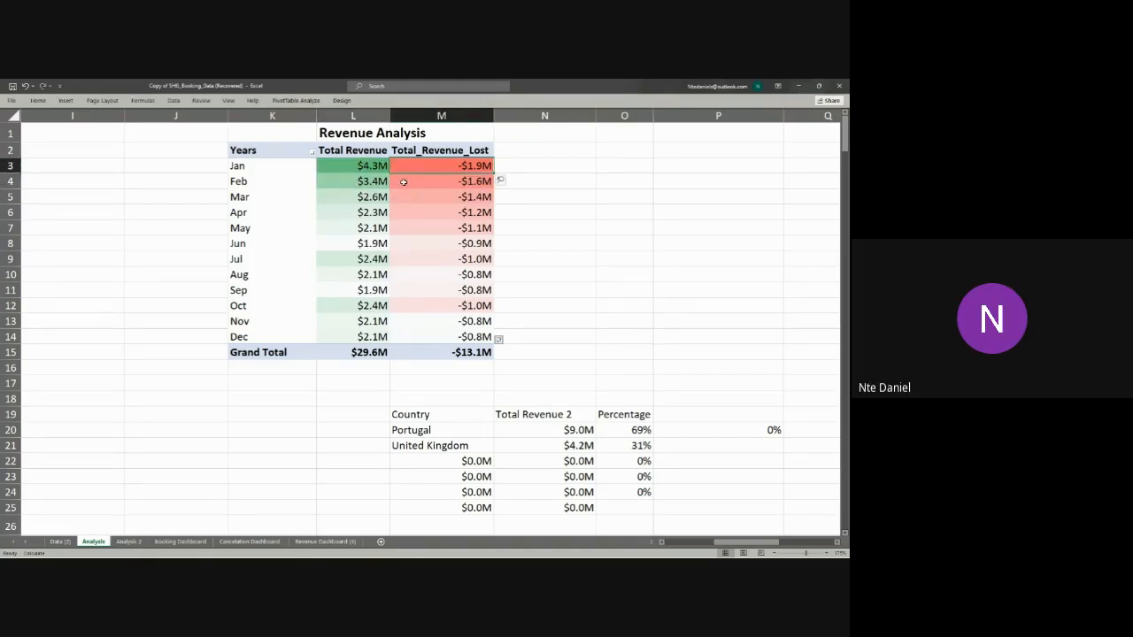
click(355, 183)
click(425, 181)
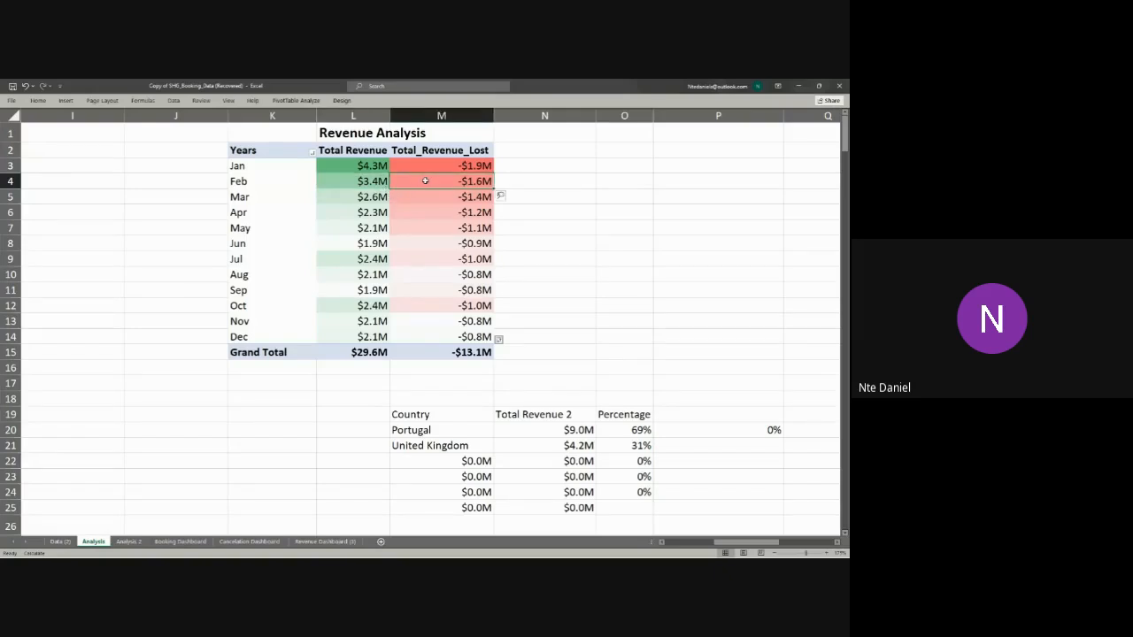
click(374, 201)
click(415, 199)
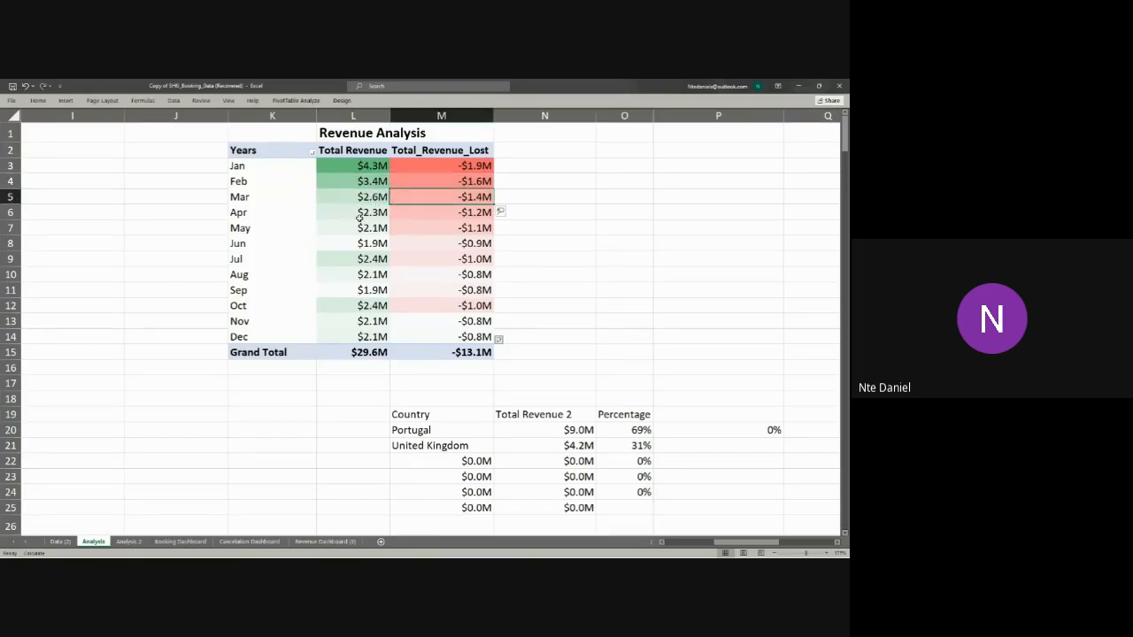
click(359, 218)
click(419, 214)
click(377, 229)
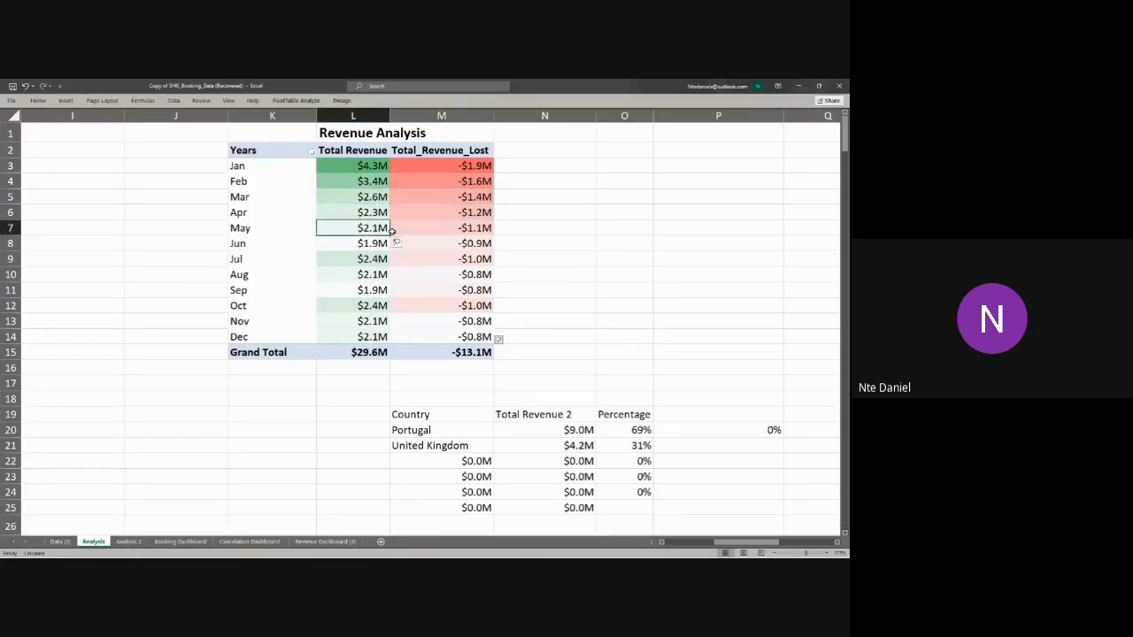
click(405, 228)
click(359, 247)
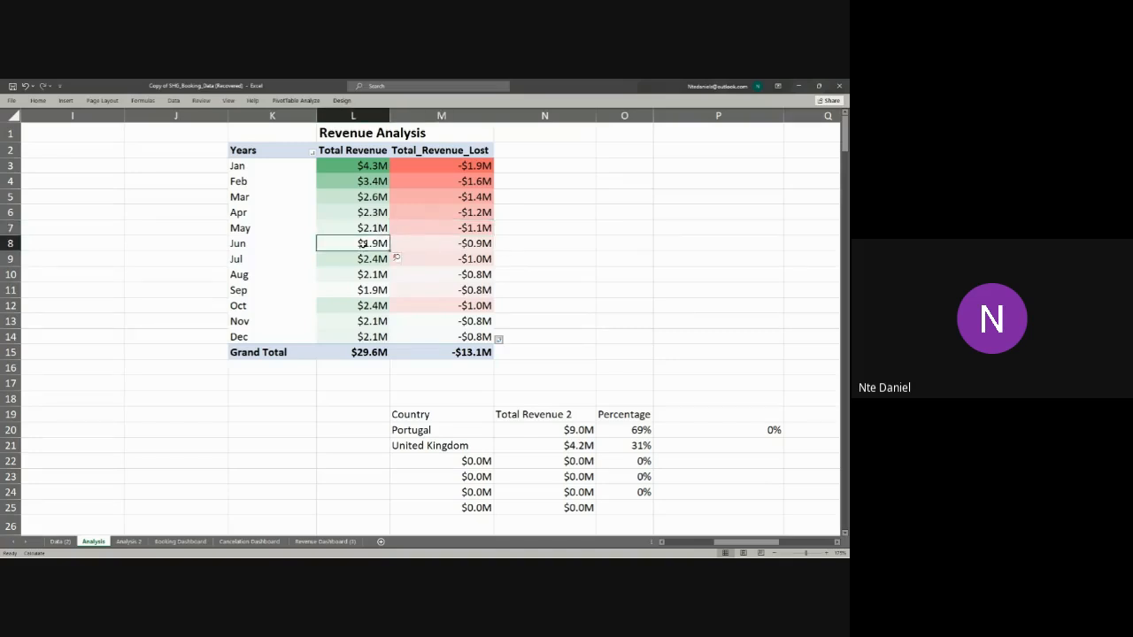
click(421, 248)
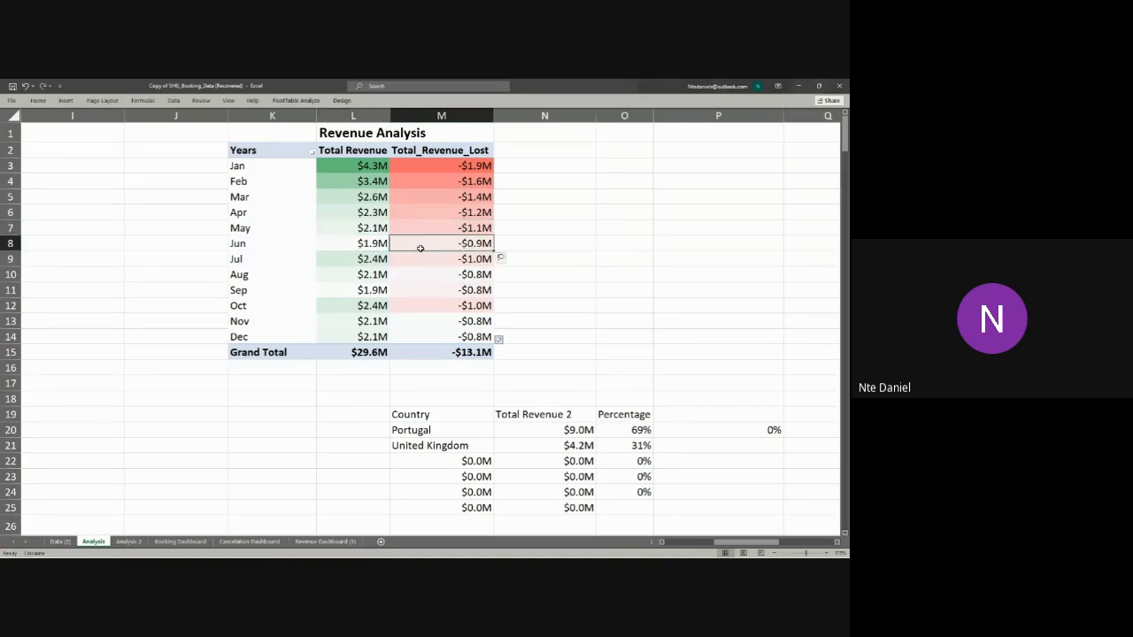
click(363, 257)
click(421, 258)
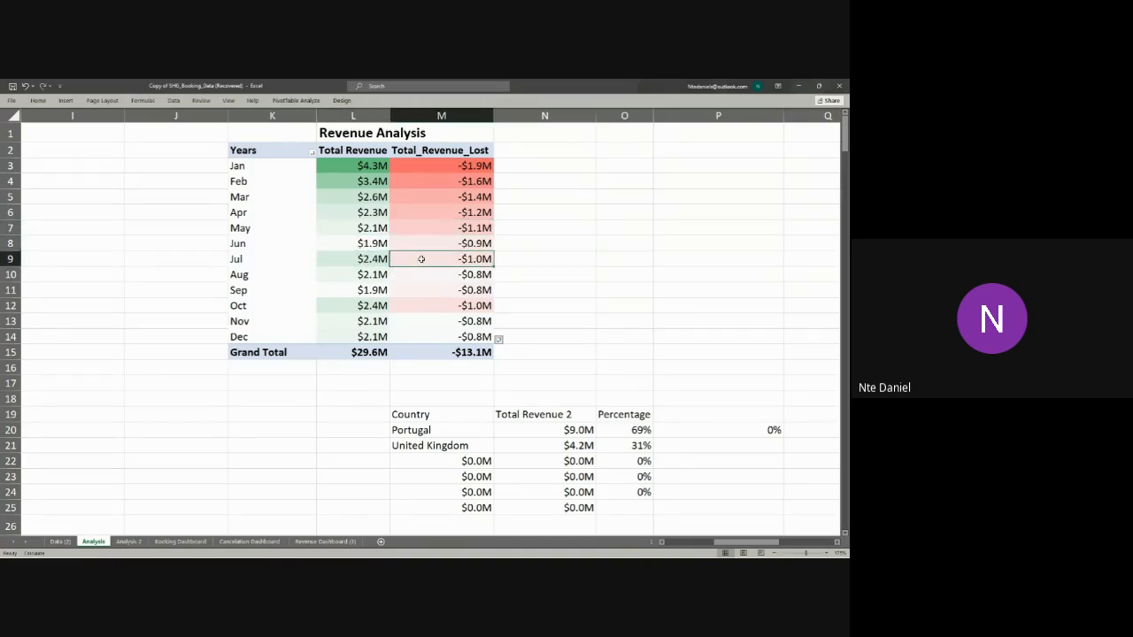
click(368, 281)
click(430, 280)
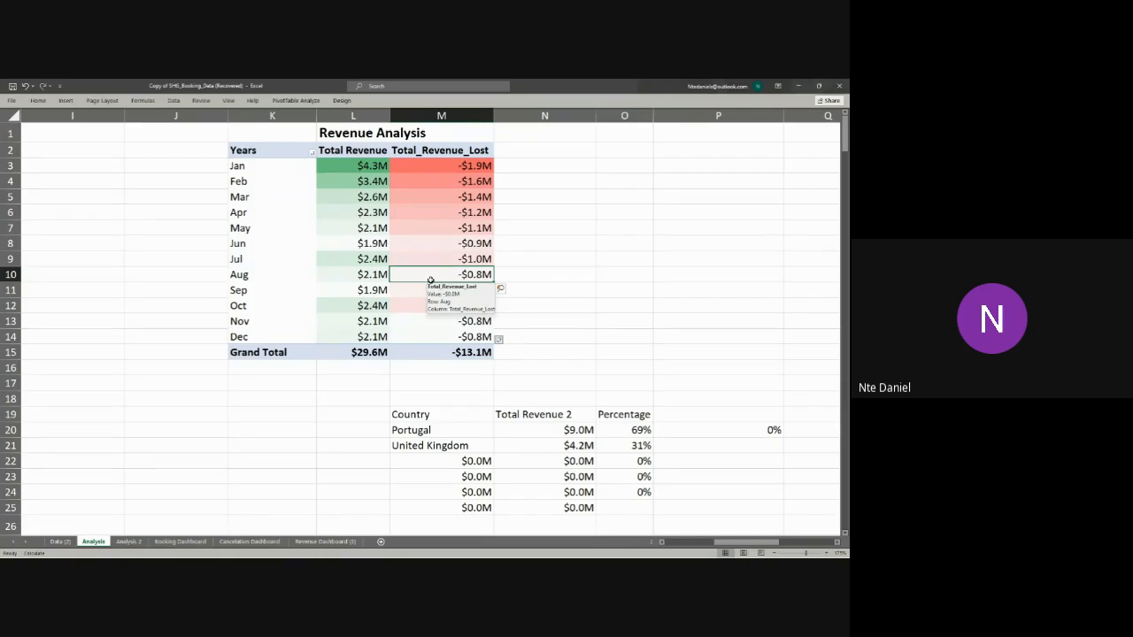
Step: Switch back to the class workbook's Sheet1 containing the JobPerformance column
click(799, 85)
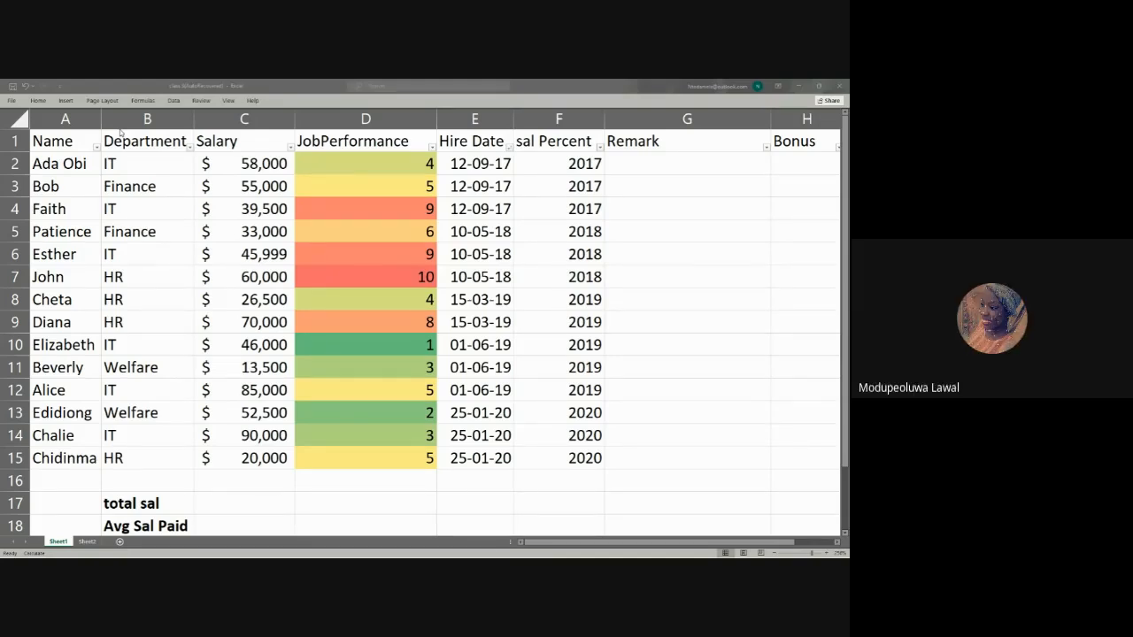
click(38, 101)
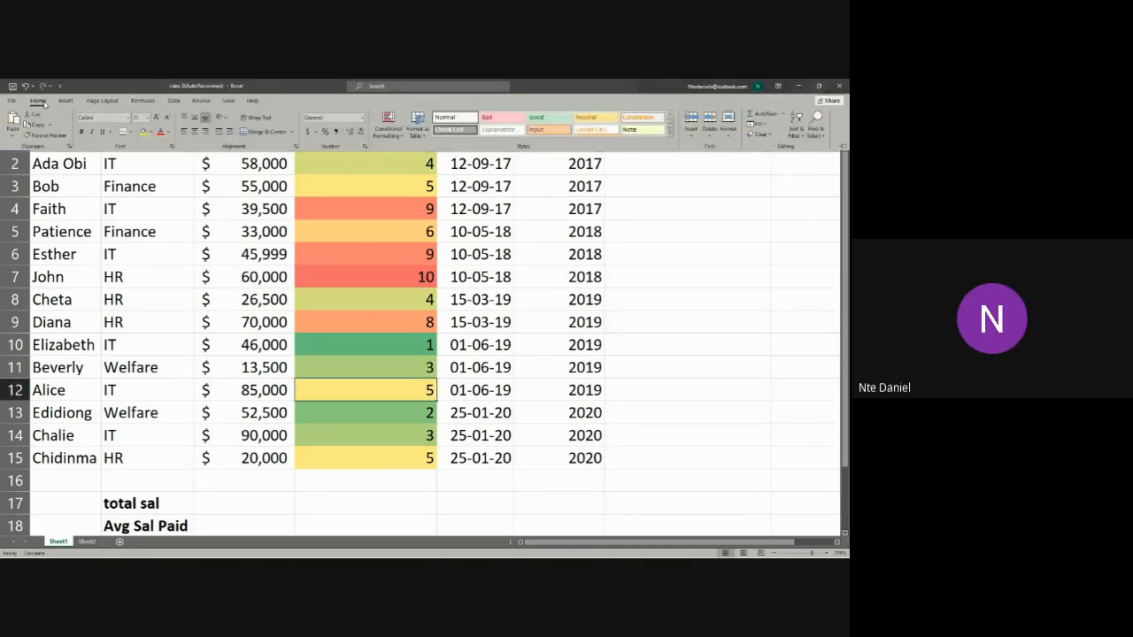
click(385, 135)
click(443, 429)
click(429, 412)
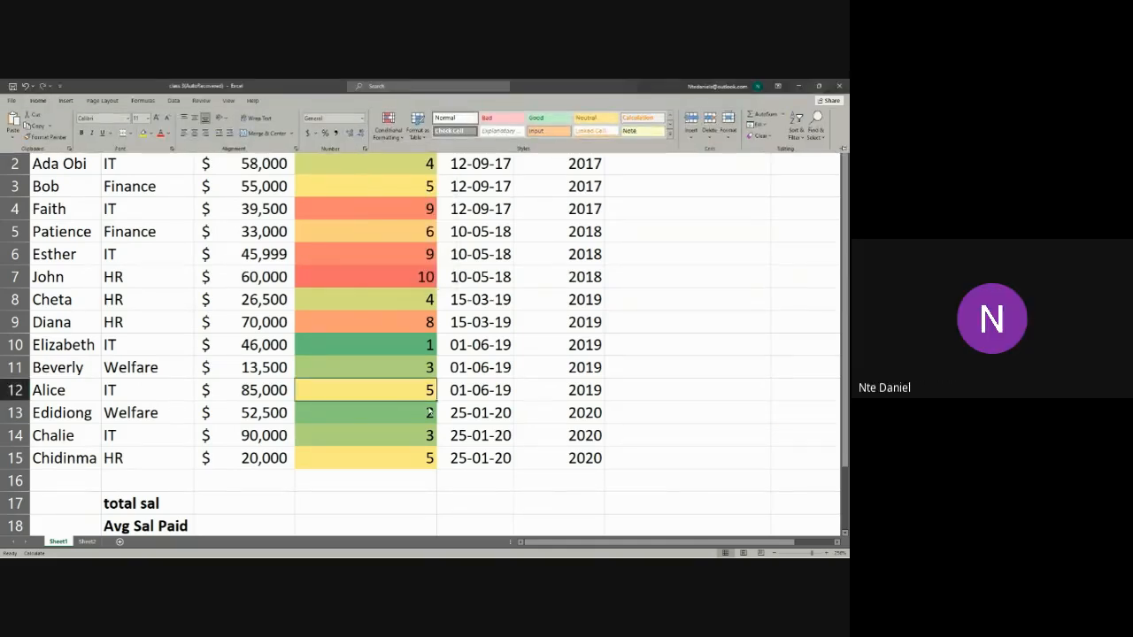
Step: Apply the Green - Yellow - Red Color Scale to the JobPerformance values in D2:D15
drag(369, 157, 363, 455)
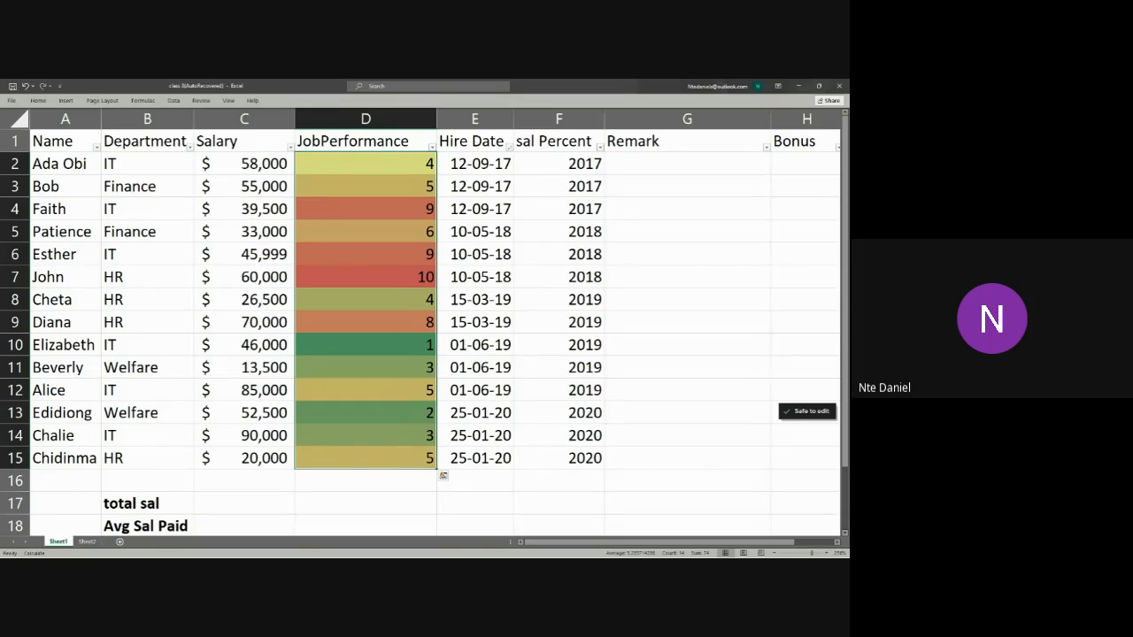
click(38, 100)
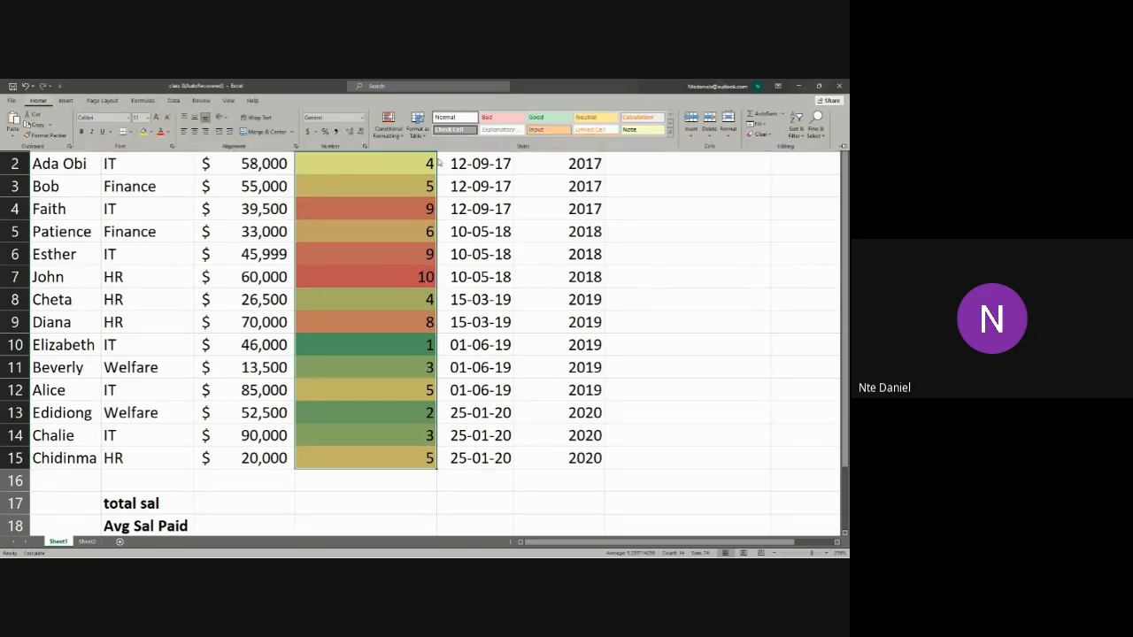
click(386, 135)
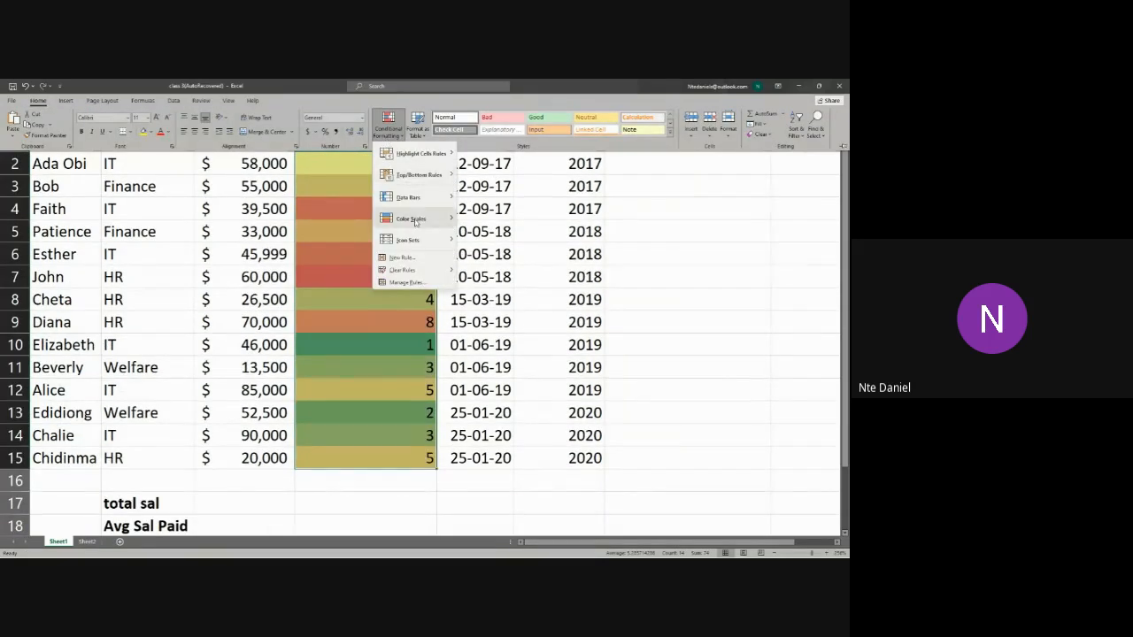
mouse_move(415, 221)
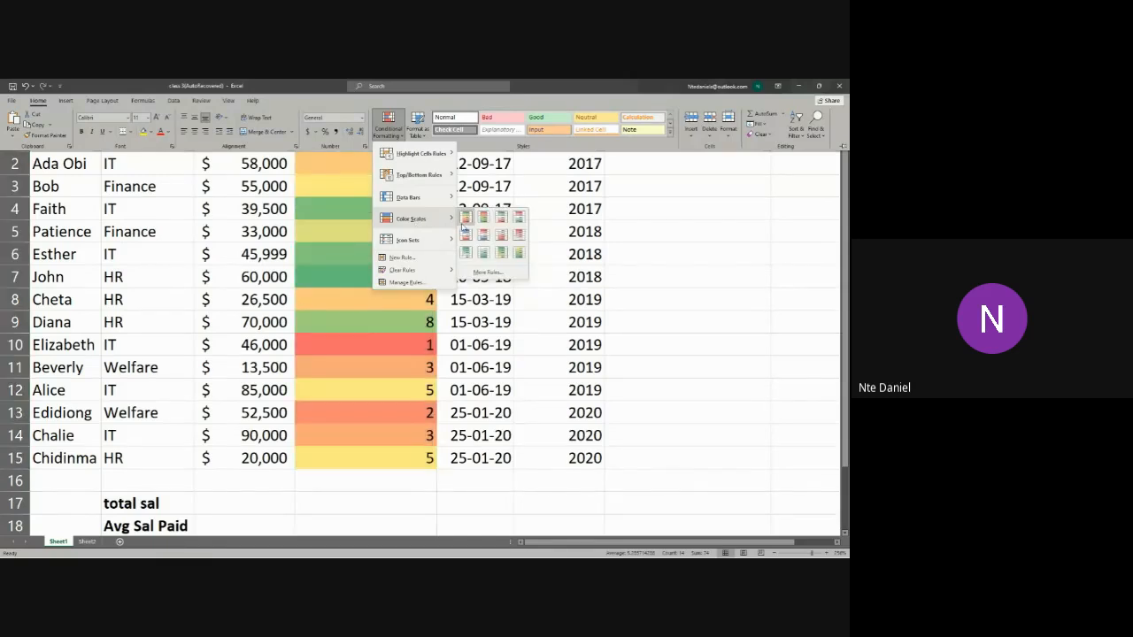
click(464, 223)
click(416, 415)
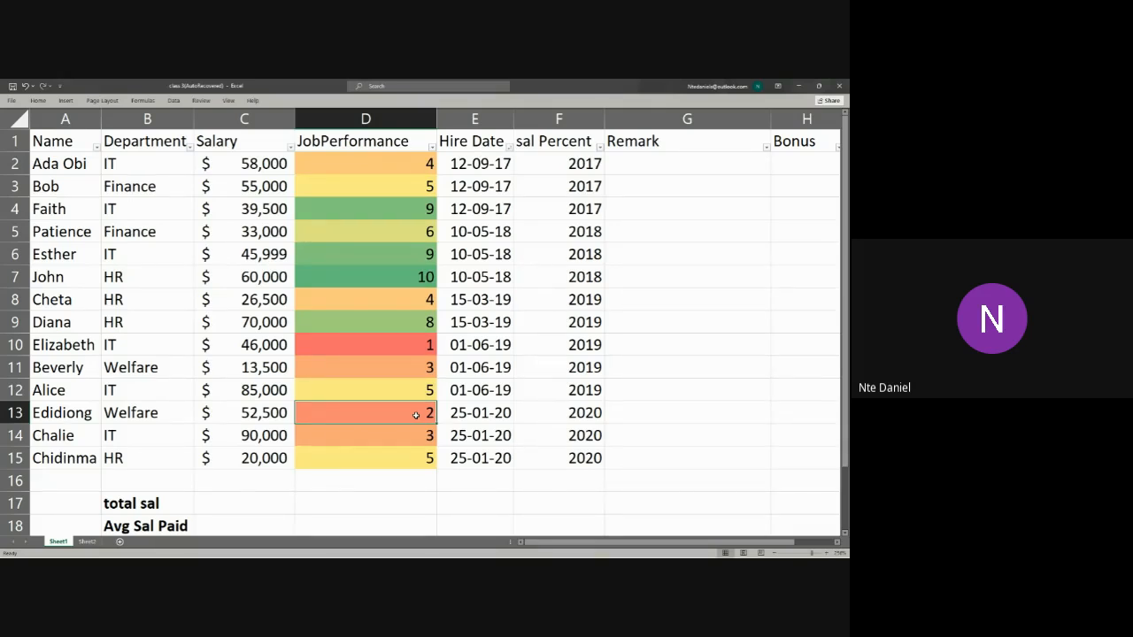
Step: Review the available Color Scales presets in Conditional Formatting without applying one
click(38, 100)
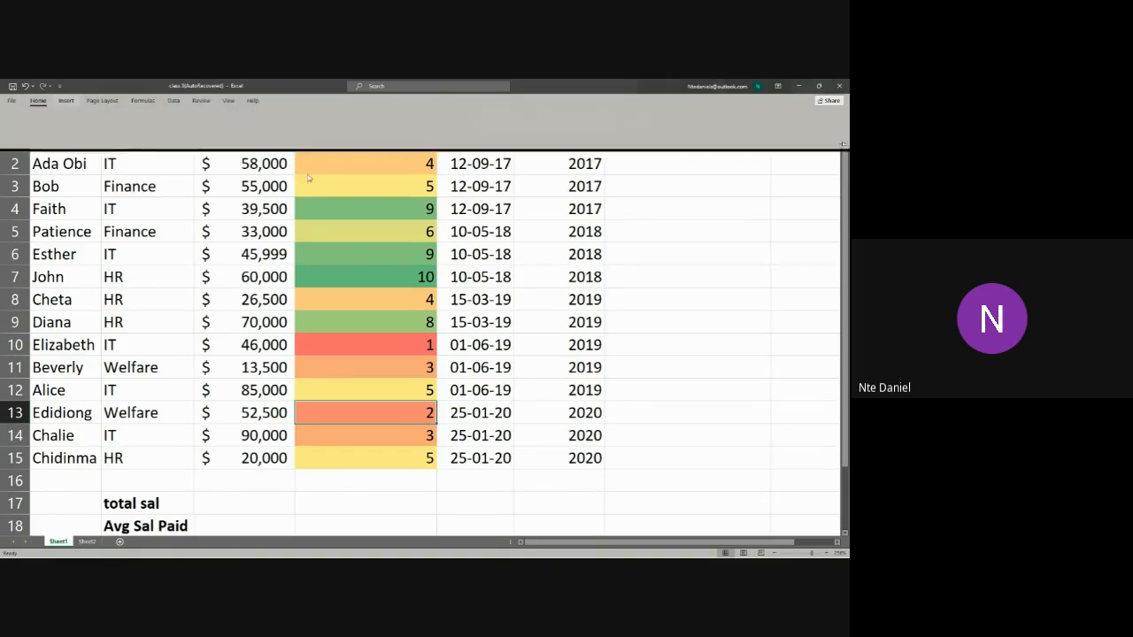
click(388, 123)
mouse_move(425, 207)
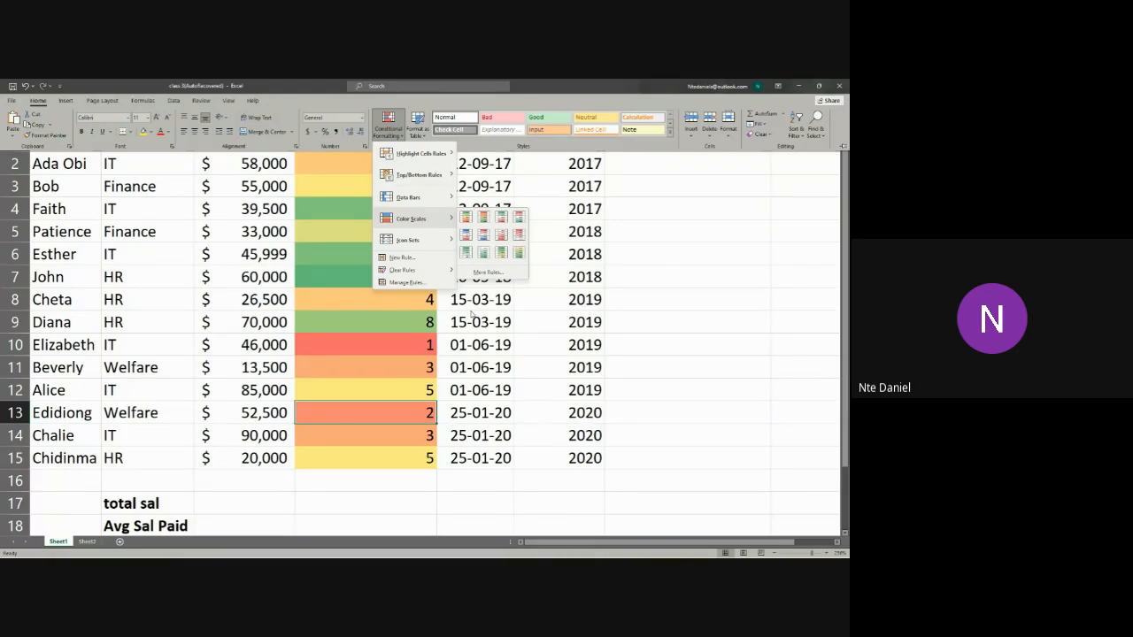
click(182, 282)
click(181, 281)
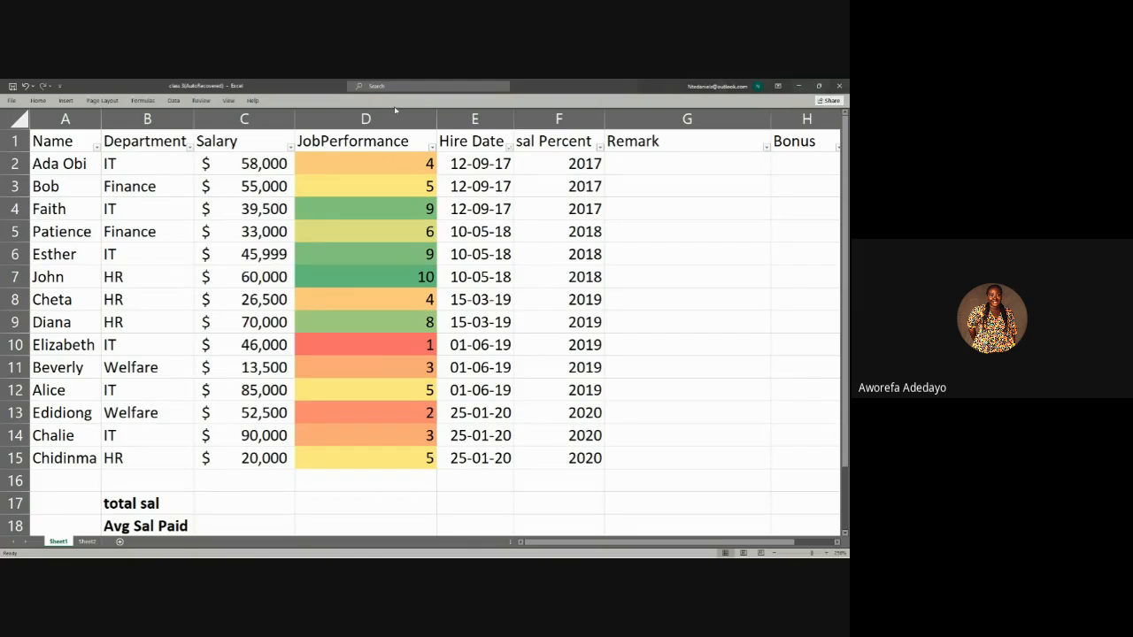
Step: Clear the conditional formatting rules from the entire Sheet1, including the JobPerformance values in D2:D15
click(369, 159)
click(370, 220)
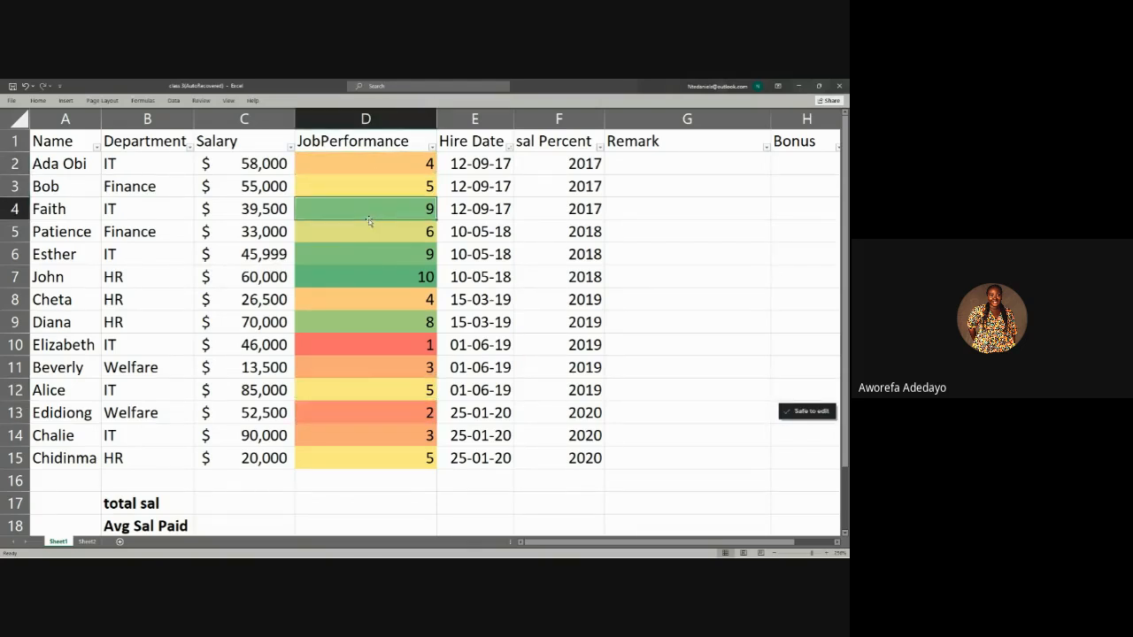
drag(384, 161, 392, 462)
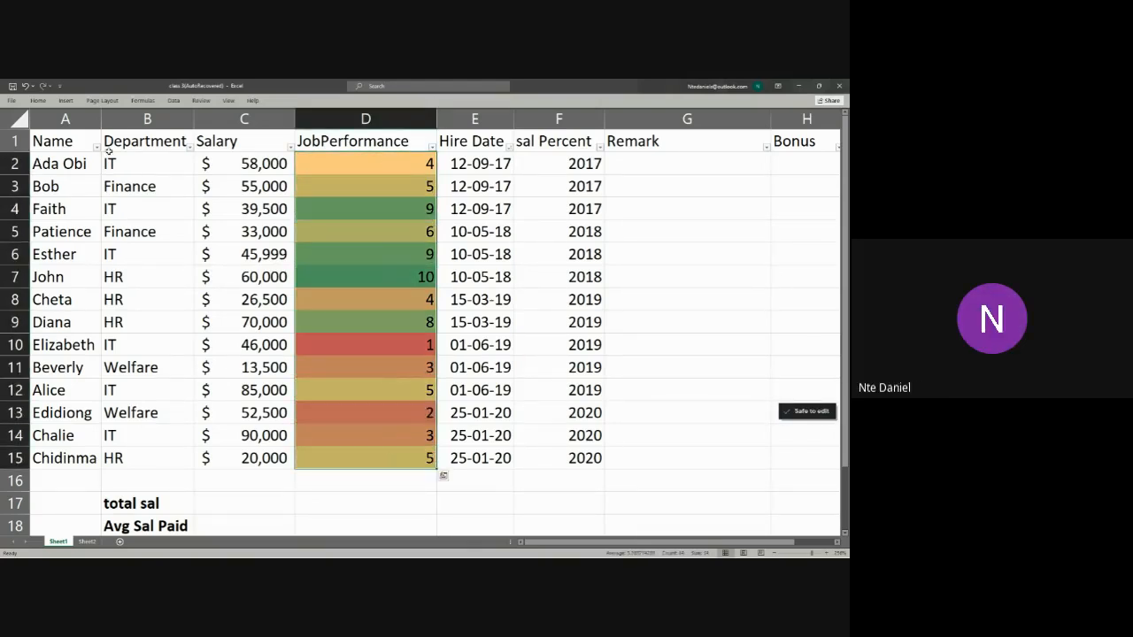
click(38, 100)
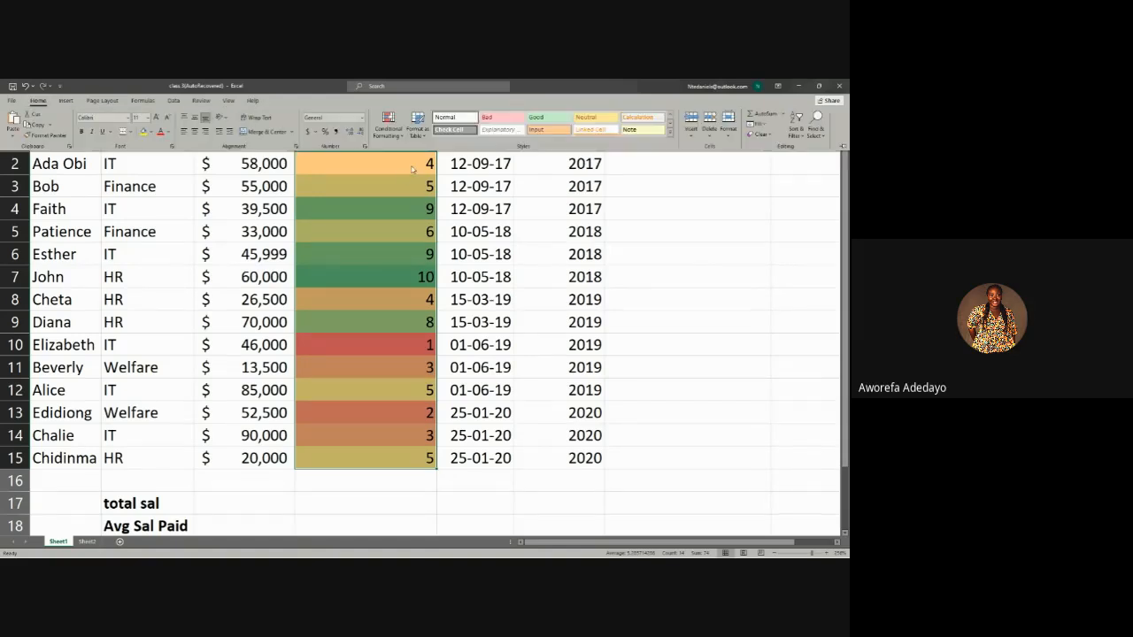
click(388, 125)
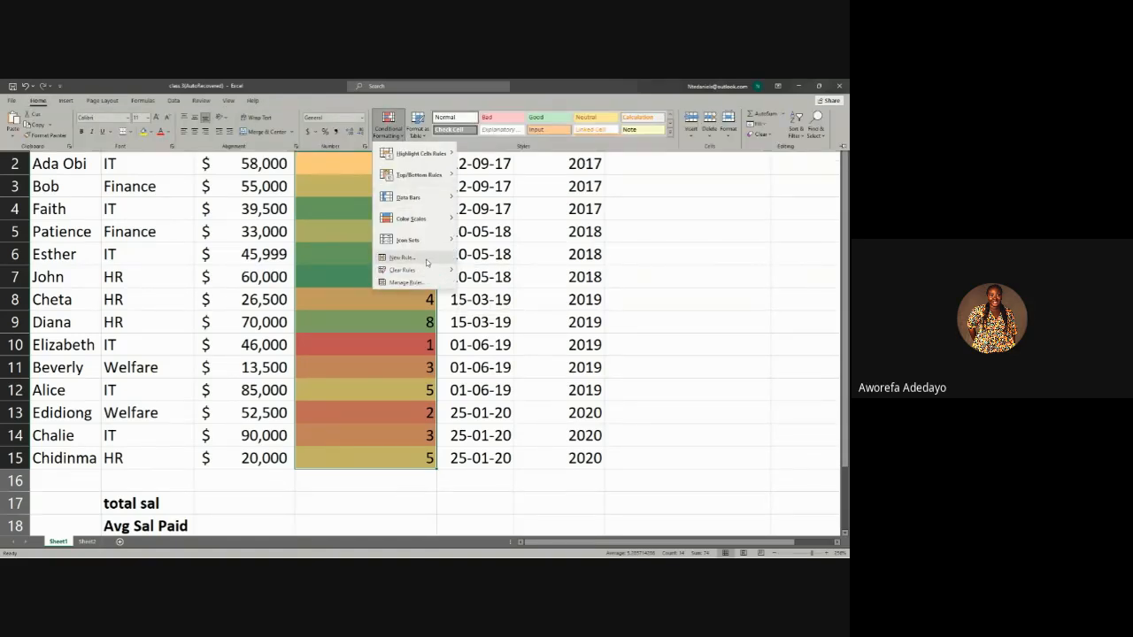
mouse_move(436, 244)
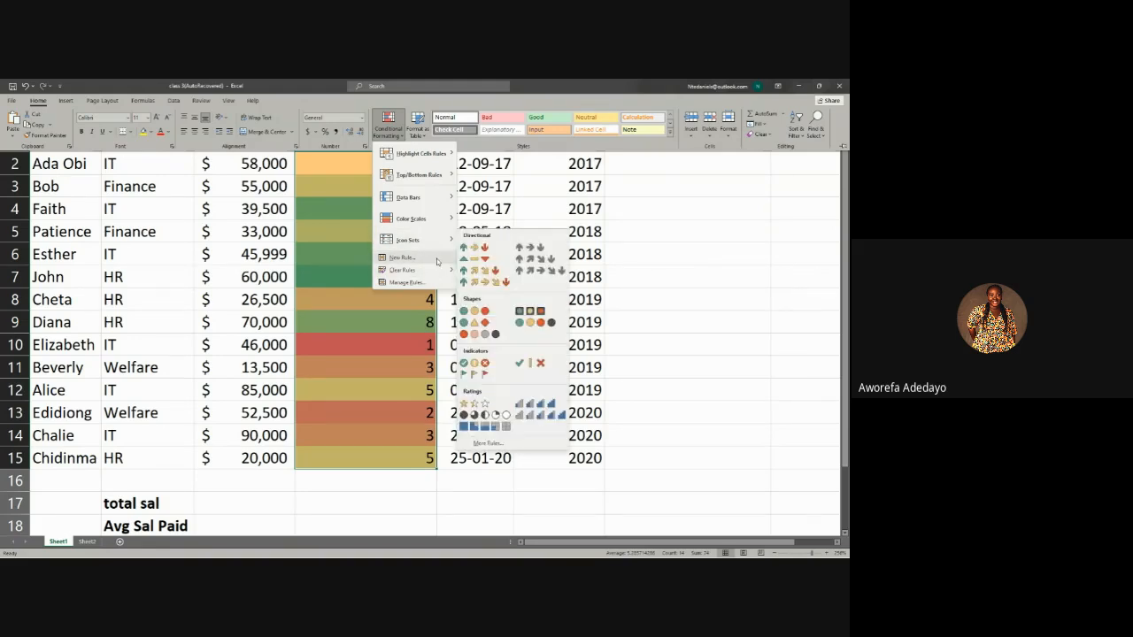
mouse_move(441, 271)
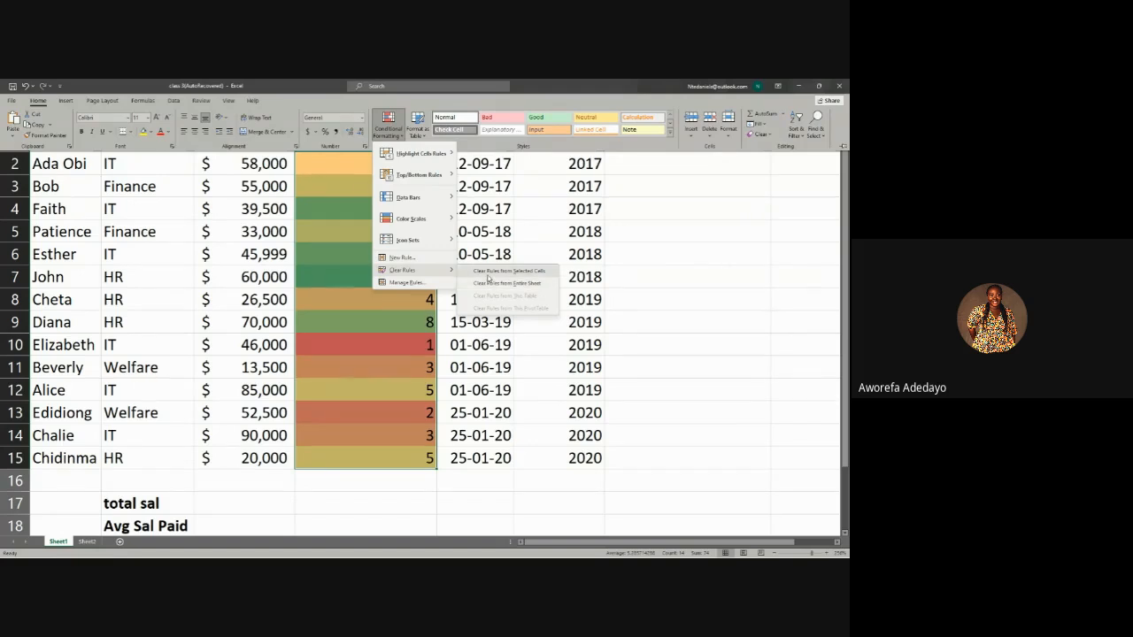
click(486, 284)
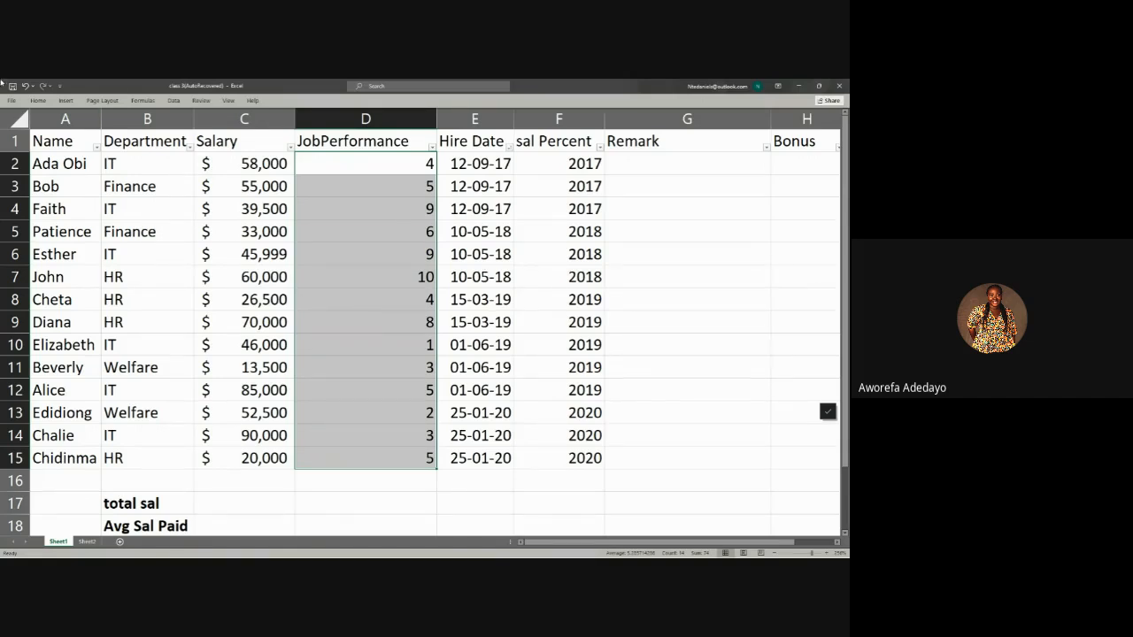
key(alt+Tab)
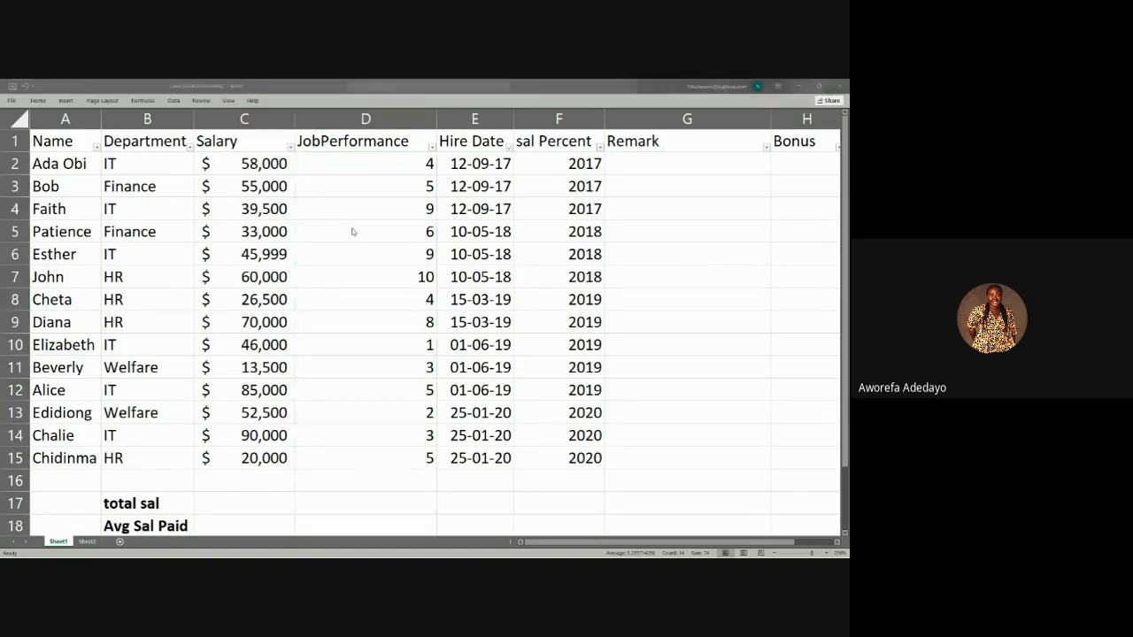
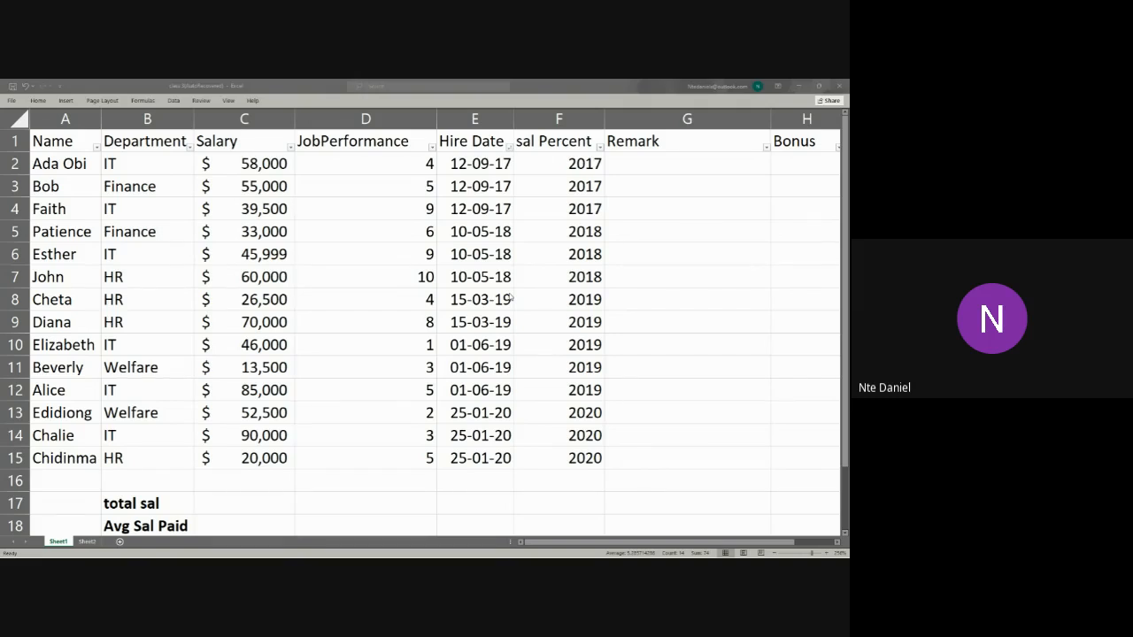
Step: Apply green gradient-fill data bars to the JobPerformance values in D2:D15
click(44, 103)
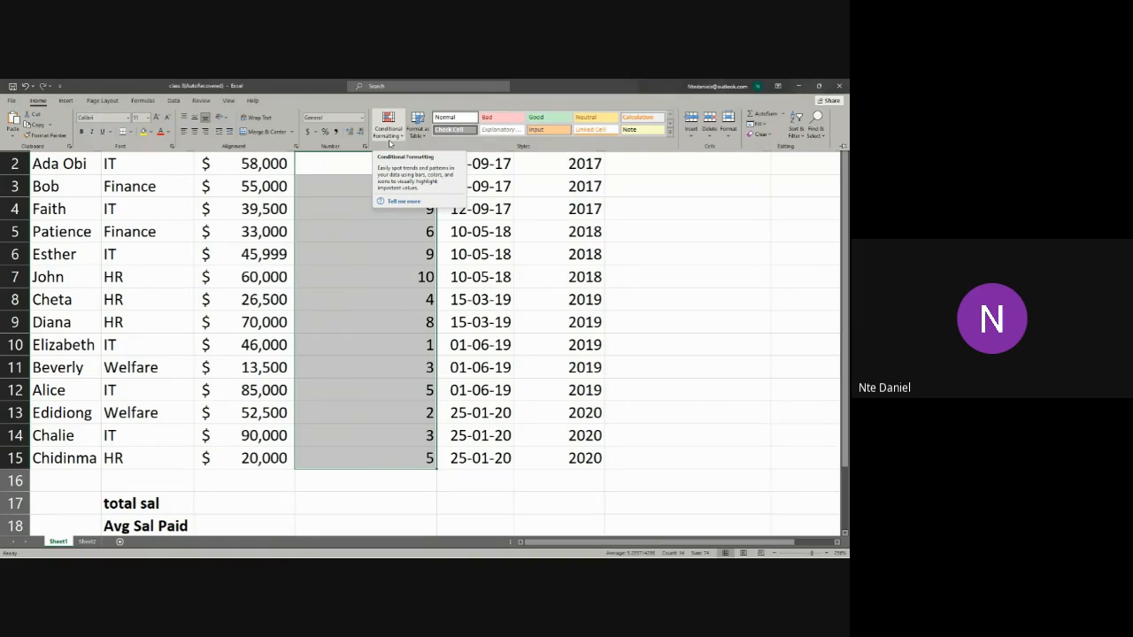
click(390, 133)
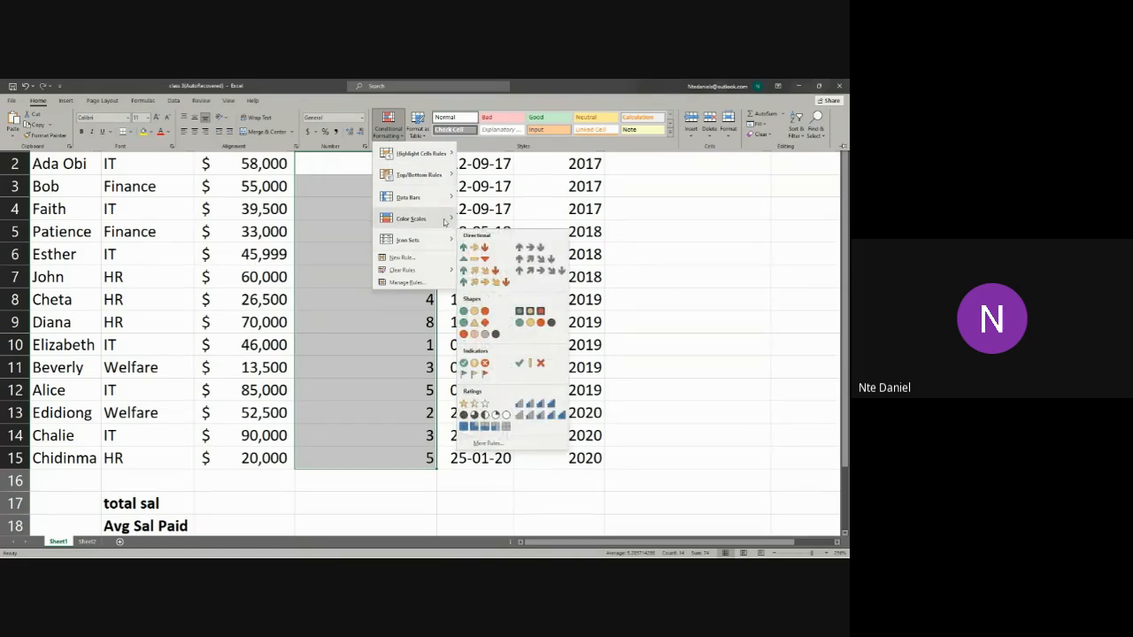
mouse_move(442, 222)
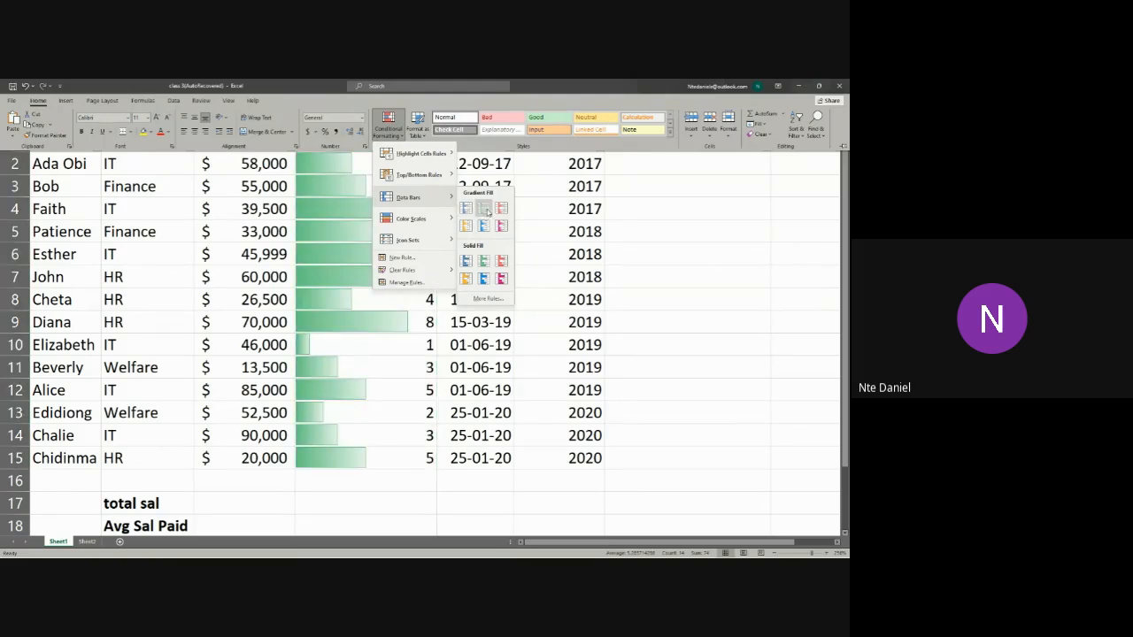
click(483, 209)
click(431, 368)
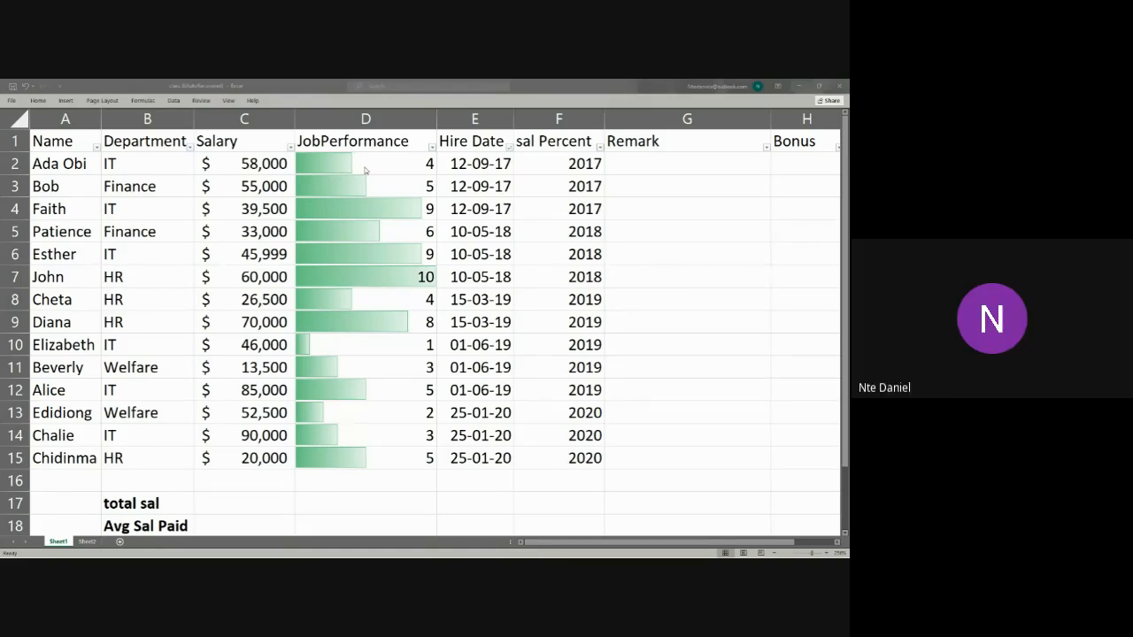
Step: Add the directional icon set with three coloured arrows to the JobPerformance values in D2:D15
drag(368, 165, 364, 456)
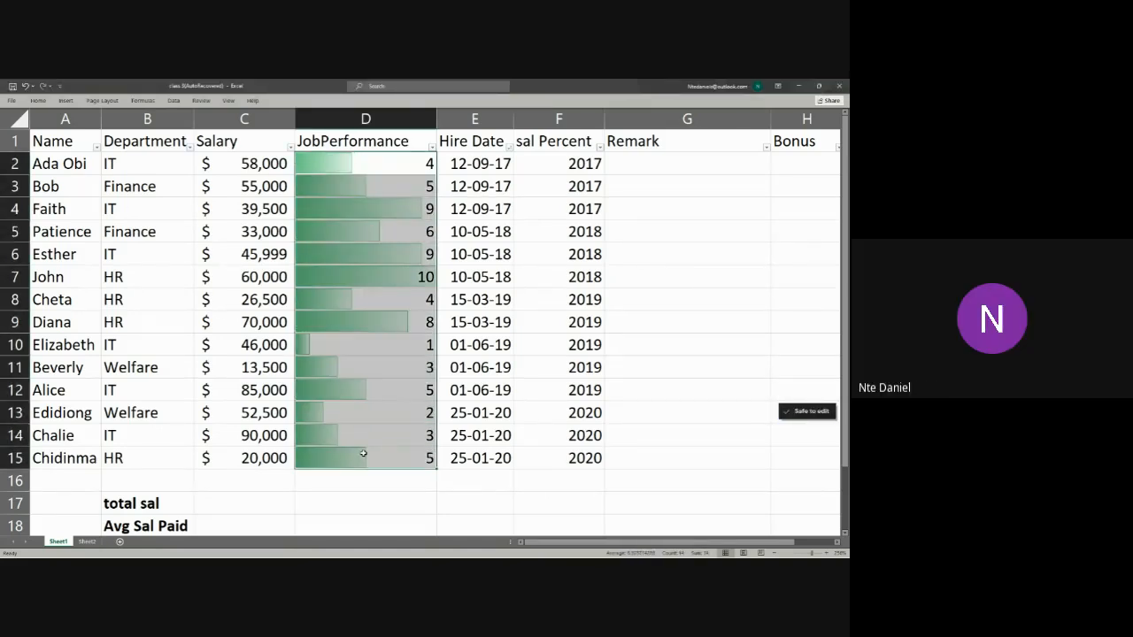
click(38, 100)
click(382, 140)
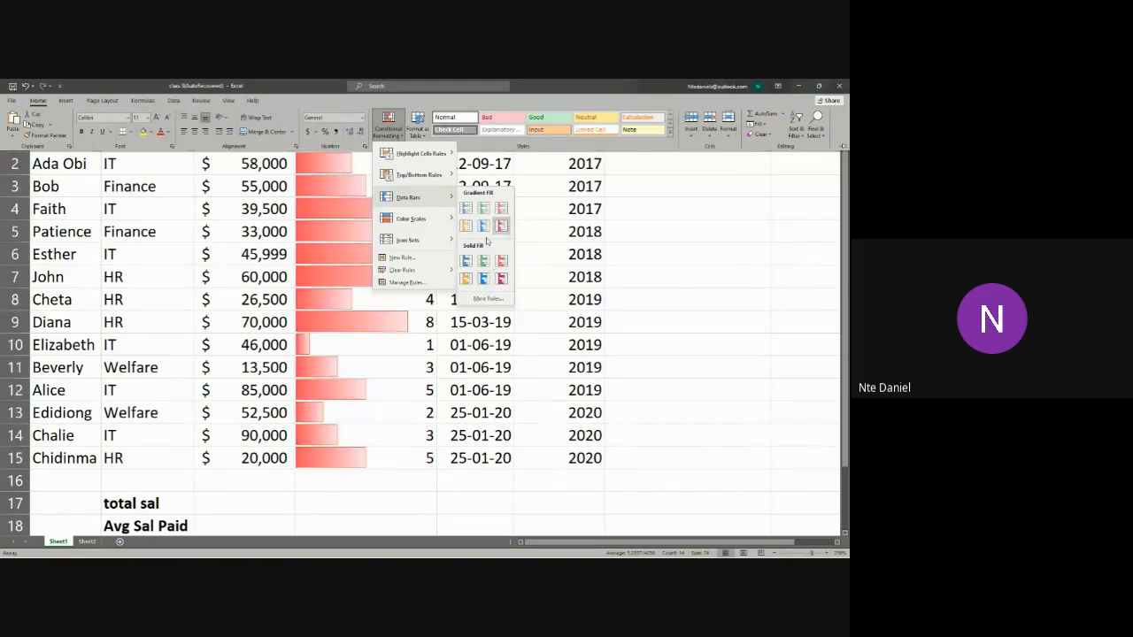
mouse_move(416, 240)
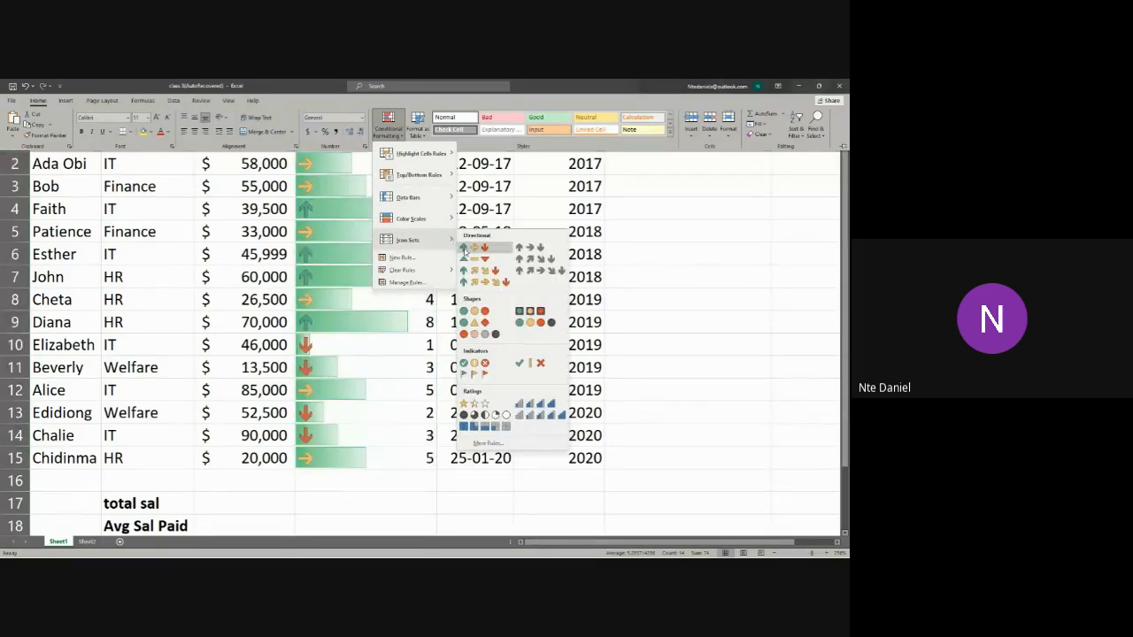
click(464, 248)
click(427, 326)
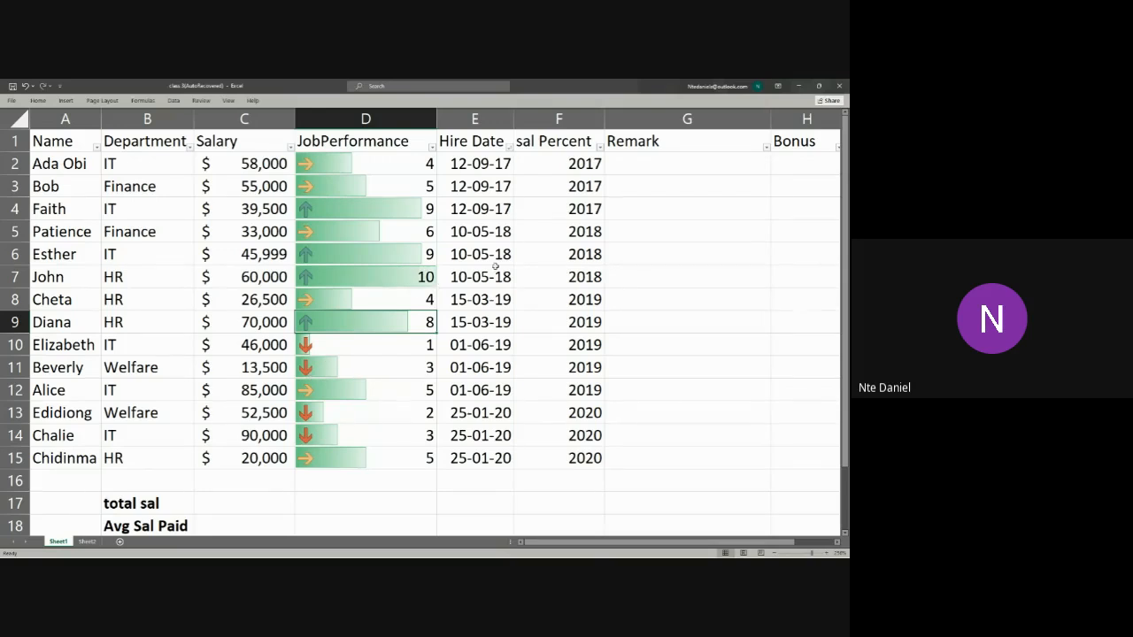
Step: Clear the data bar and icon set conditional formatting rules from the entire Sheet1
click(432, 143)
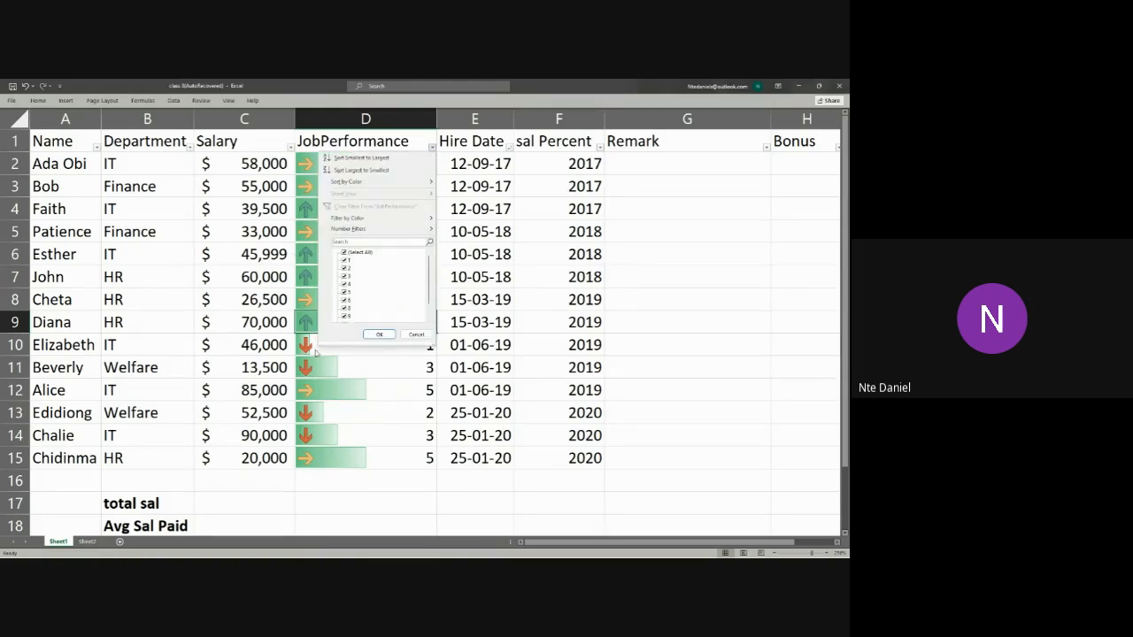
click(370, 413)
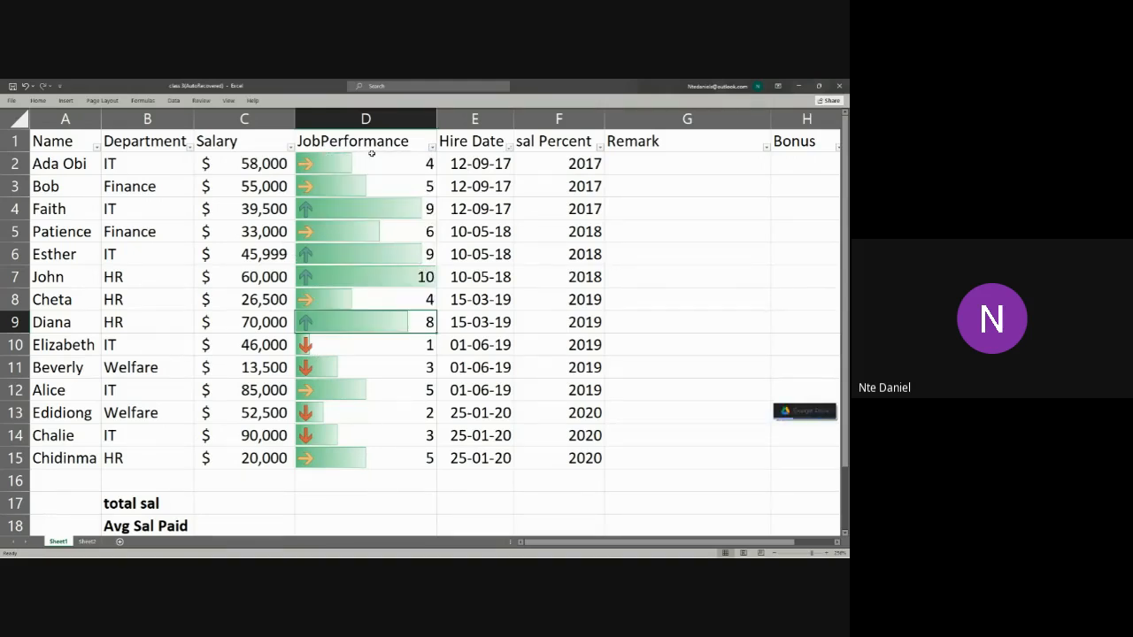
mouse_move(372, 161)
mouse_down()
mouse_move(395, 392)
mouse_move(386, 453)
mouse_up()
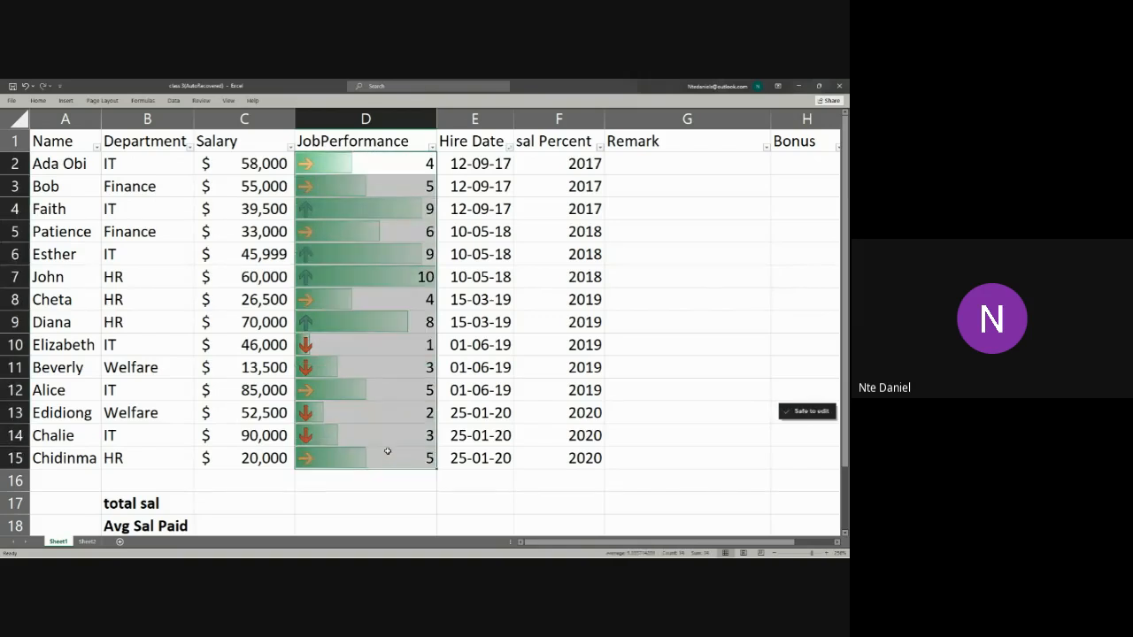
click(39, 101)
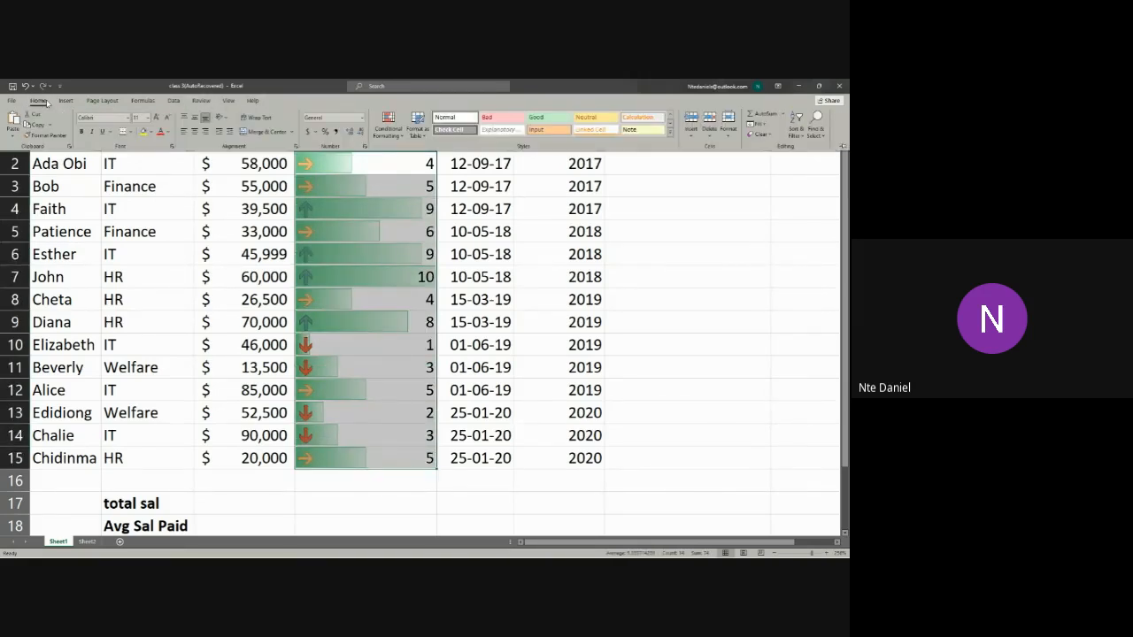
click(397, 136)
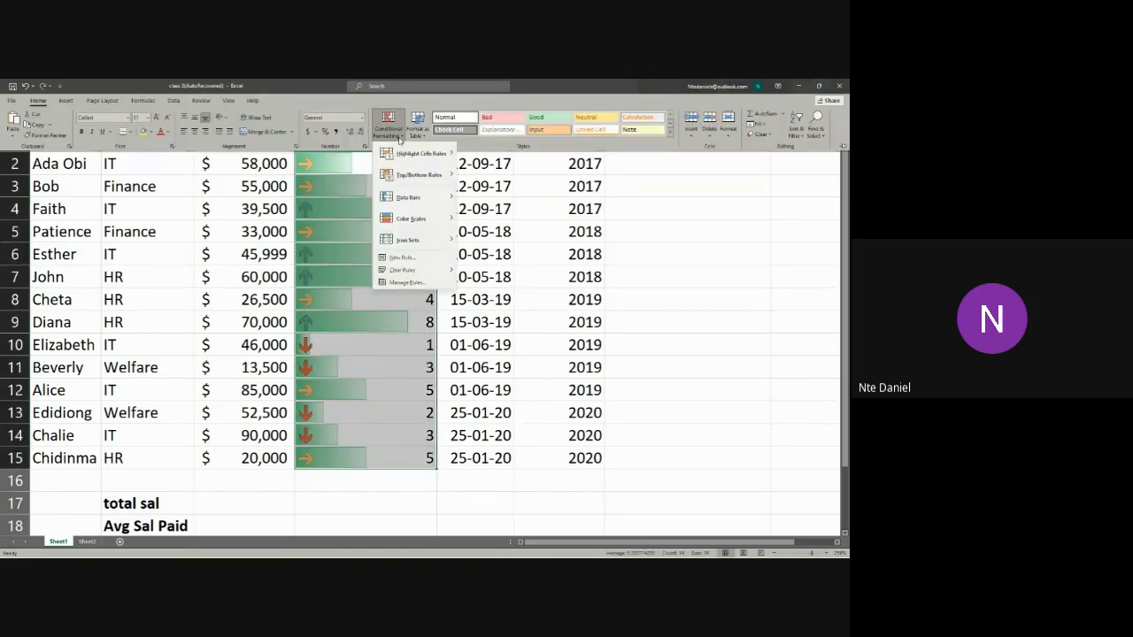
mouse_move(422, 271)
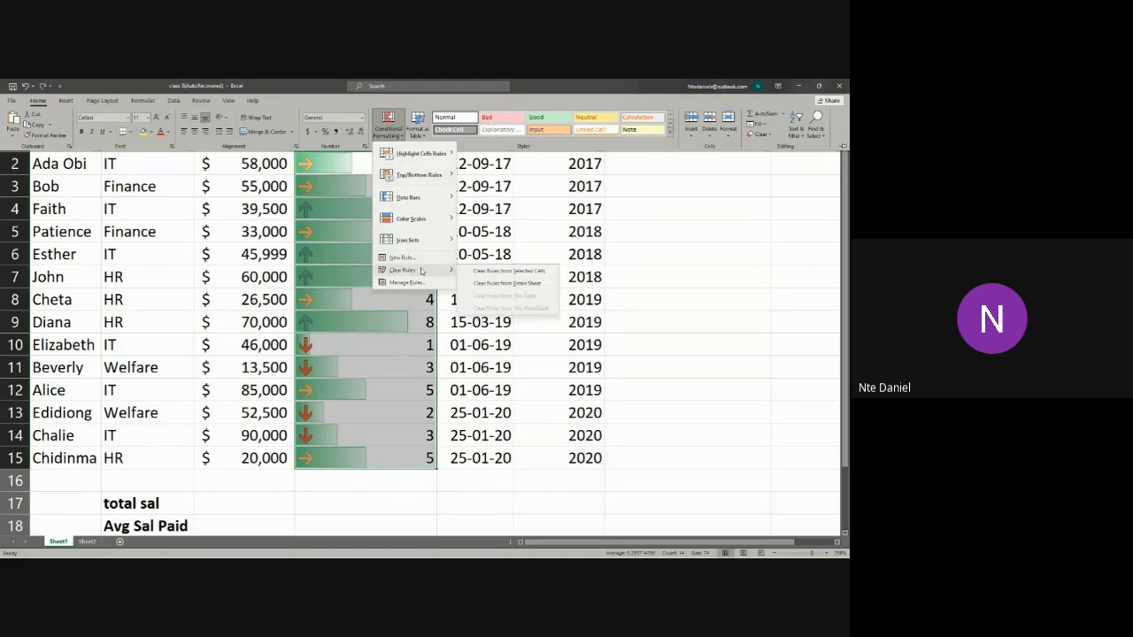
click(493, 290)
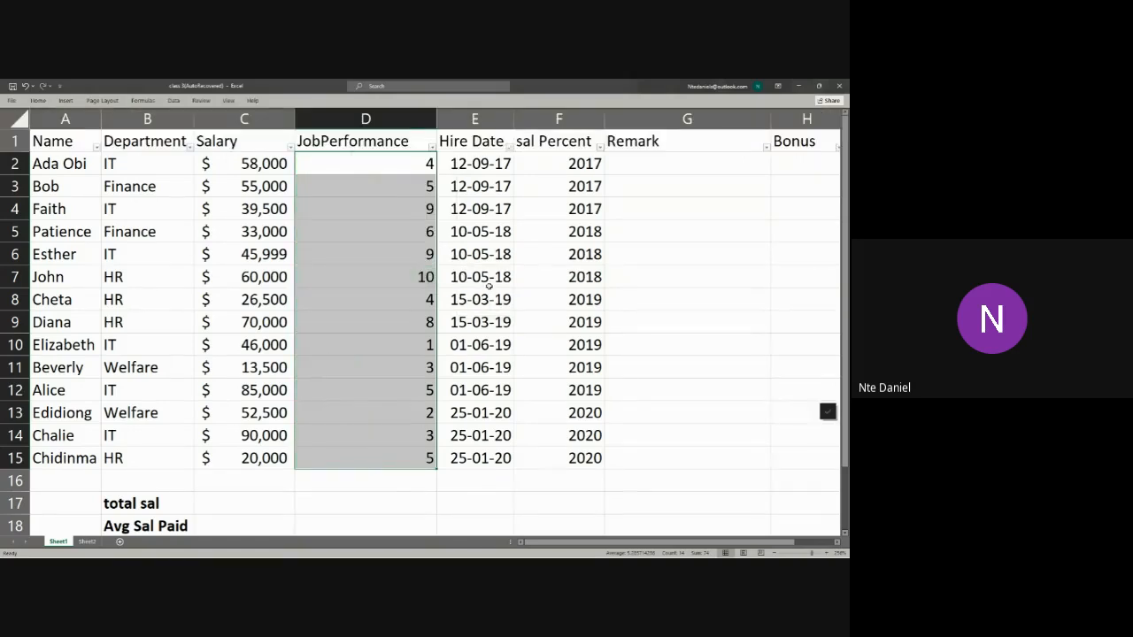
click(490, 285)
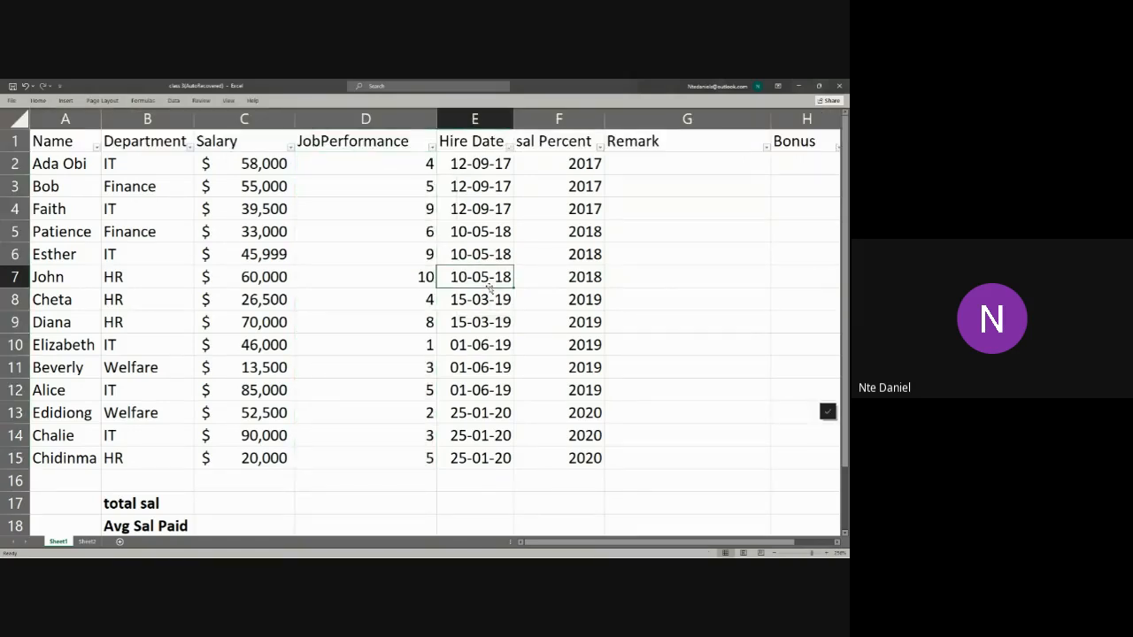
Step: Highlight the Salary values in C2:C15 that are greater than $50000 using Light Red Fill with Dark Red Text
click(290, 147)
click(291, 149)
drag(260, 163, 253, 459)
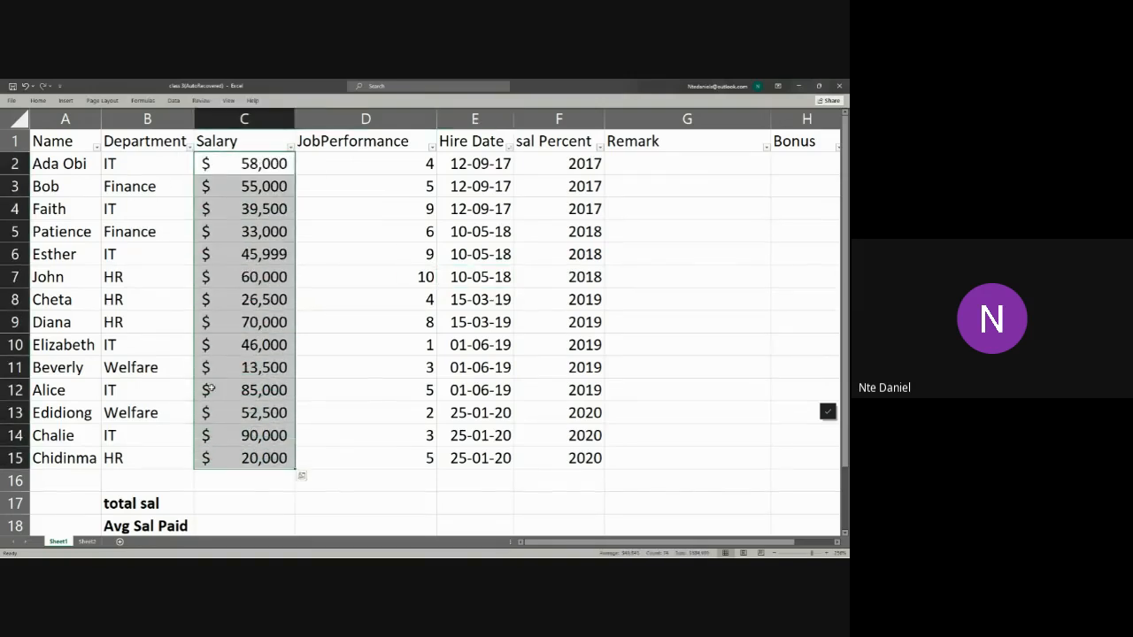
click(38, 100)
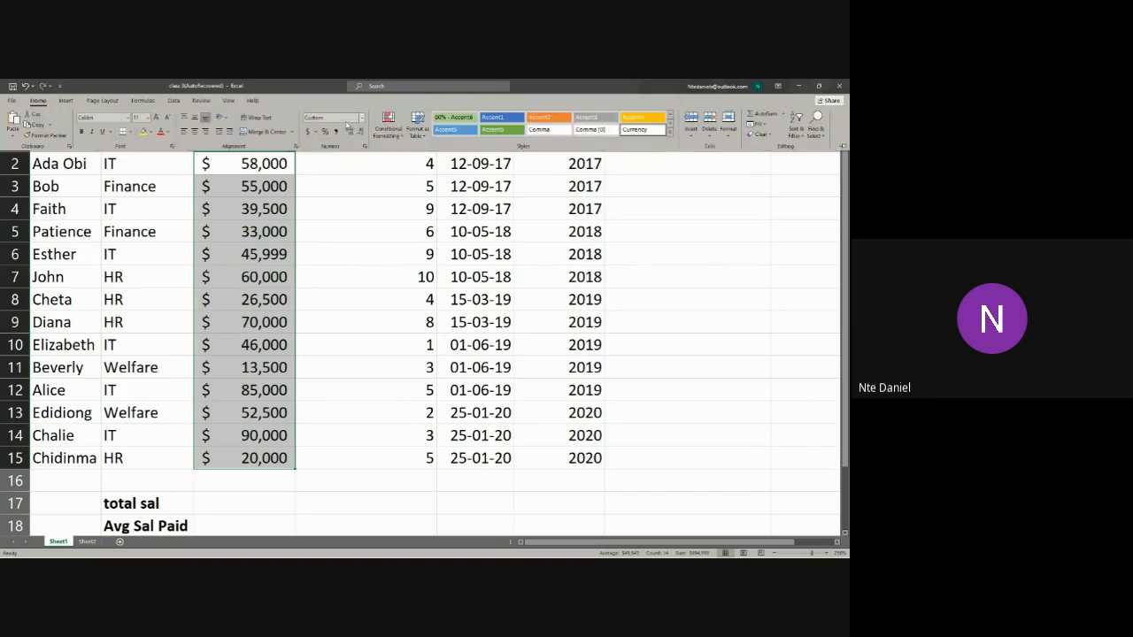
click(396, 135)
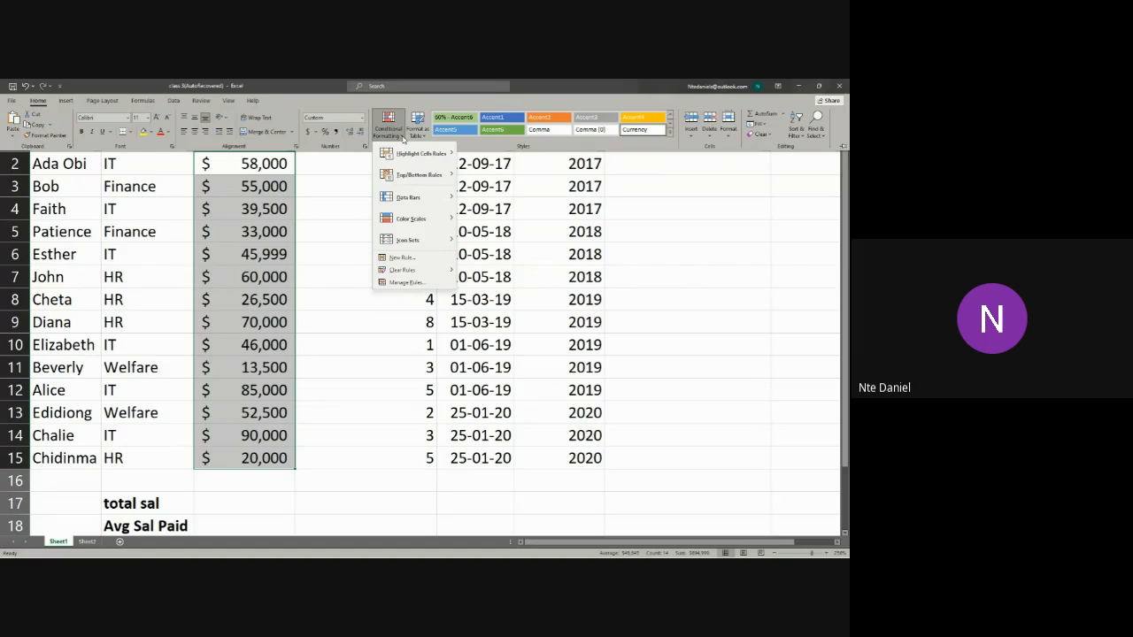
mouse_move(411, 154)
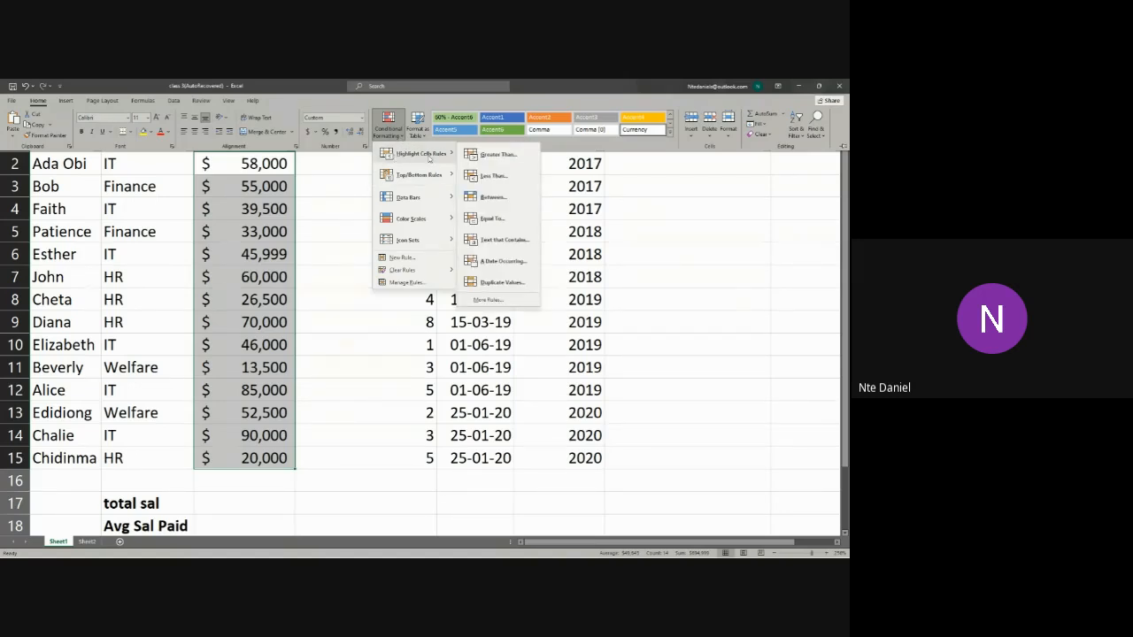
click(496, 155)
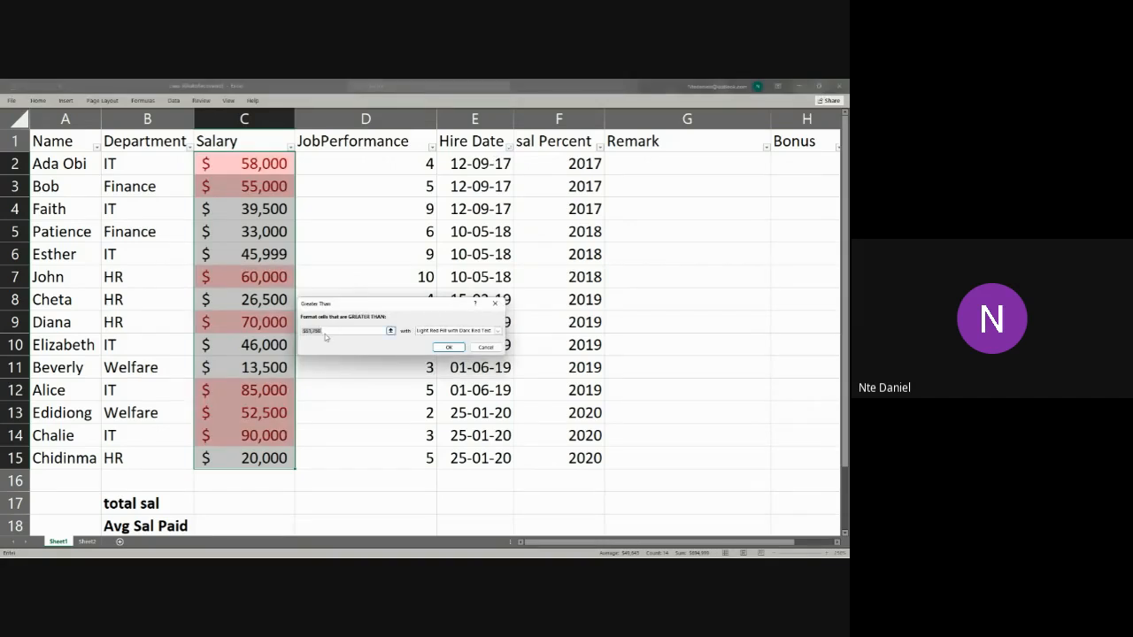
click(338, 330)
key(BackSpace)
key(BackSpace)
key(BackSpace)
key(BackSpace)
key(BackSpace)
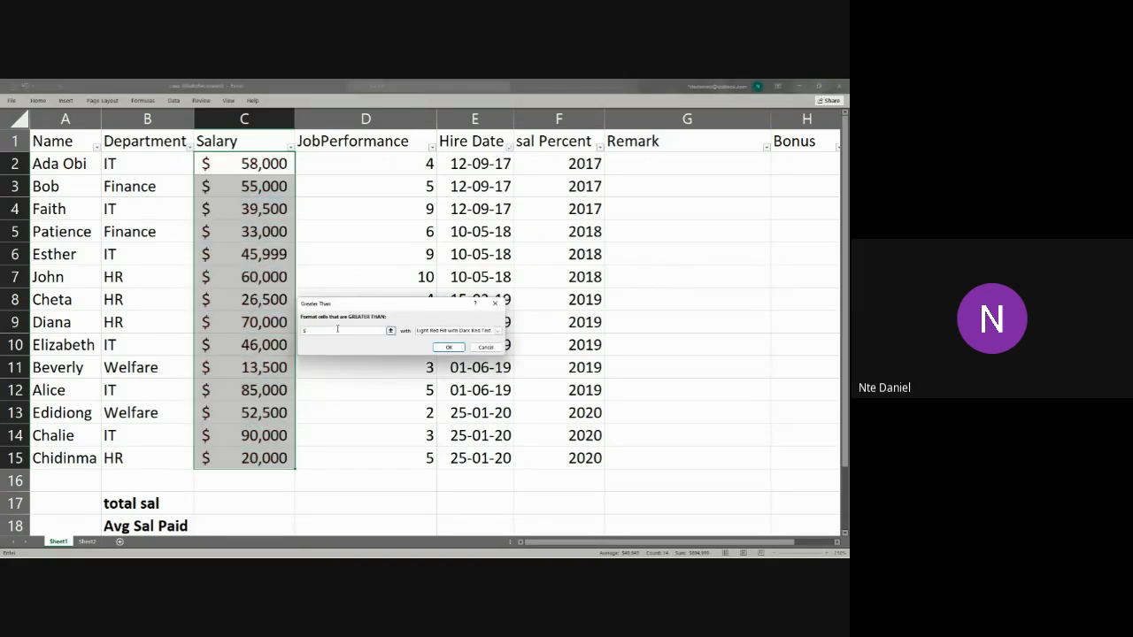
text(5000)
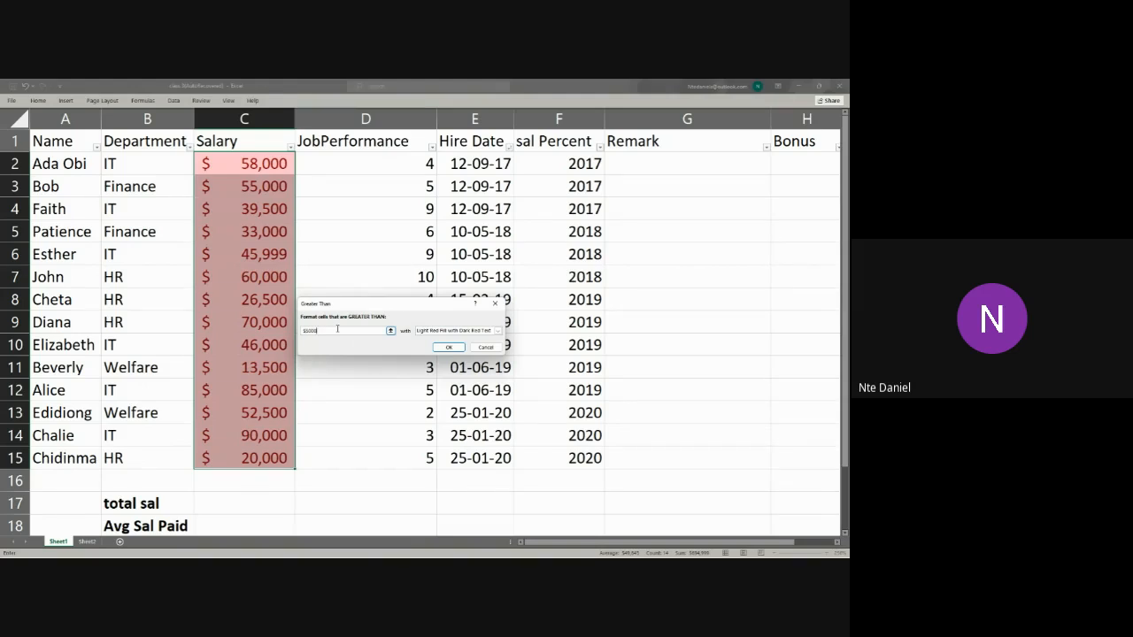
text(0)
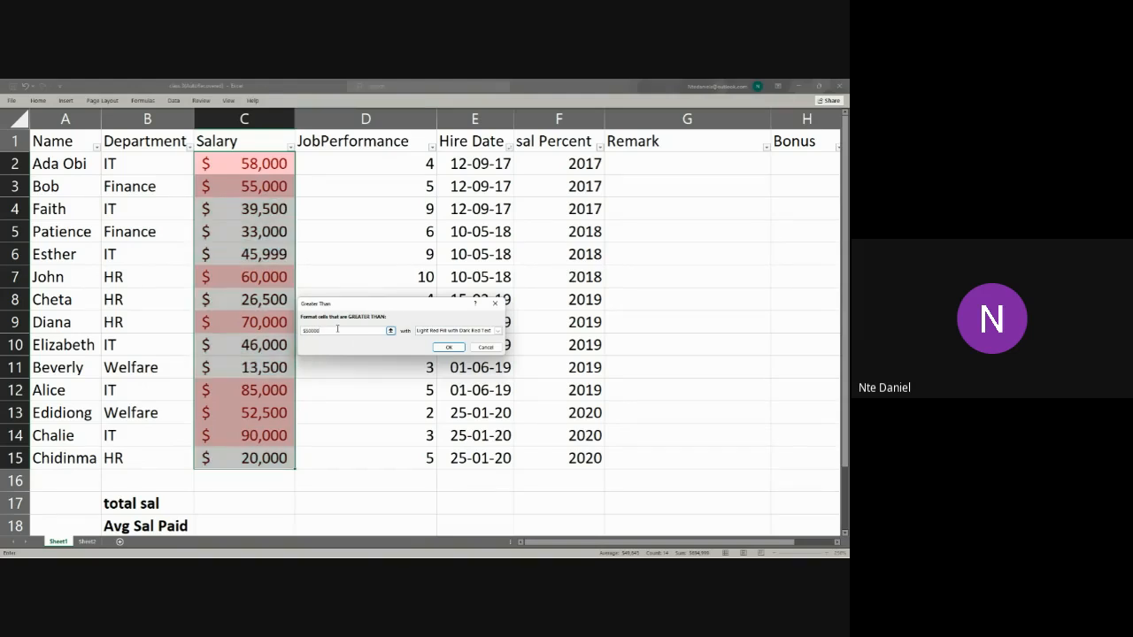
click(449, 347)
click(390, 469)
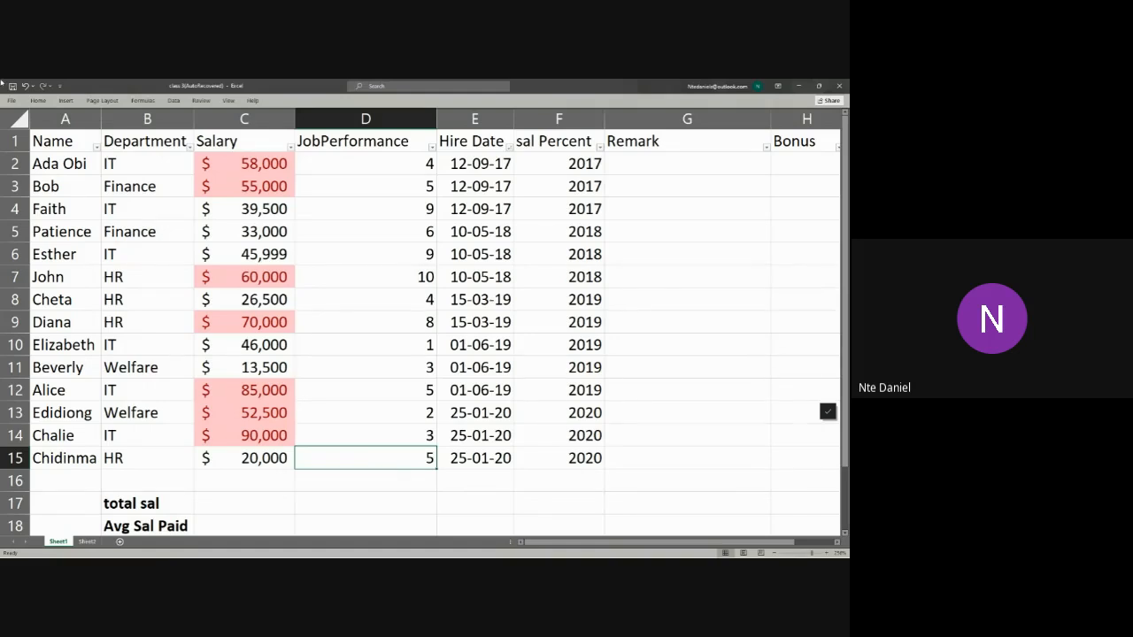
Step: Examine the conditional formatting in the booking data workbook's Booking Patterns and Cancellation Analysis PivotTables on the Analysis sheet, and return to the class workbook's Sheet1
key(alt+Tab)
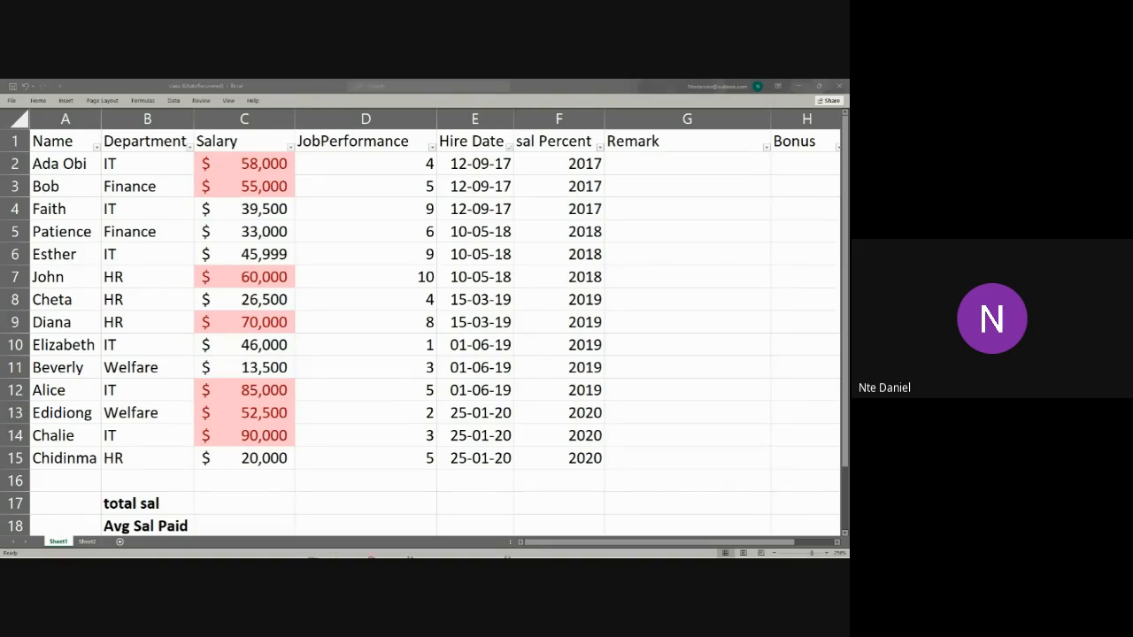
mouse_move(427, 549)
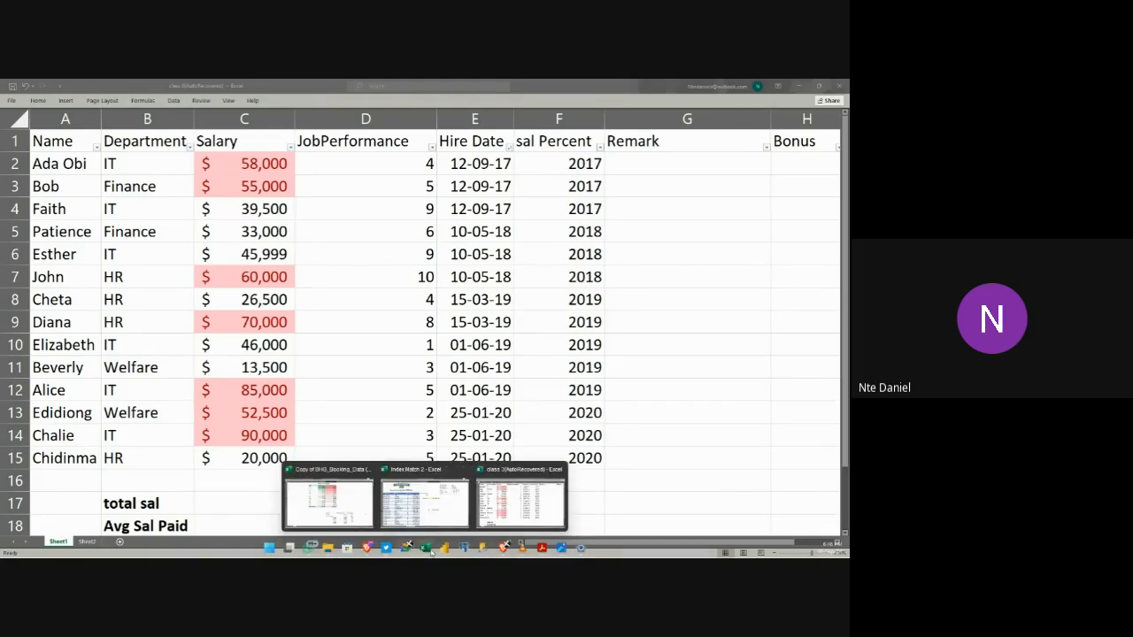
click(328, 502)
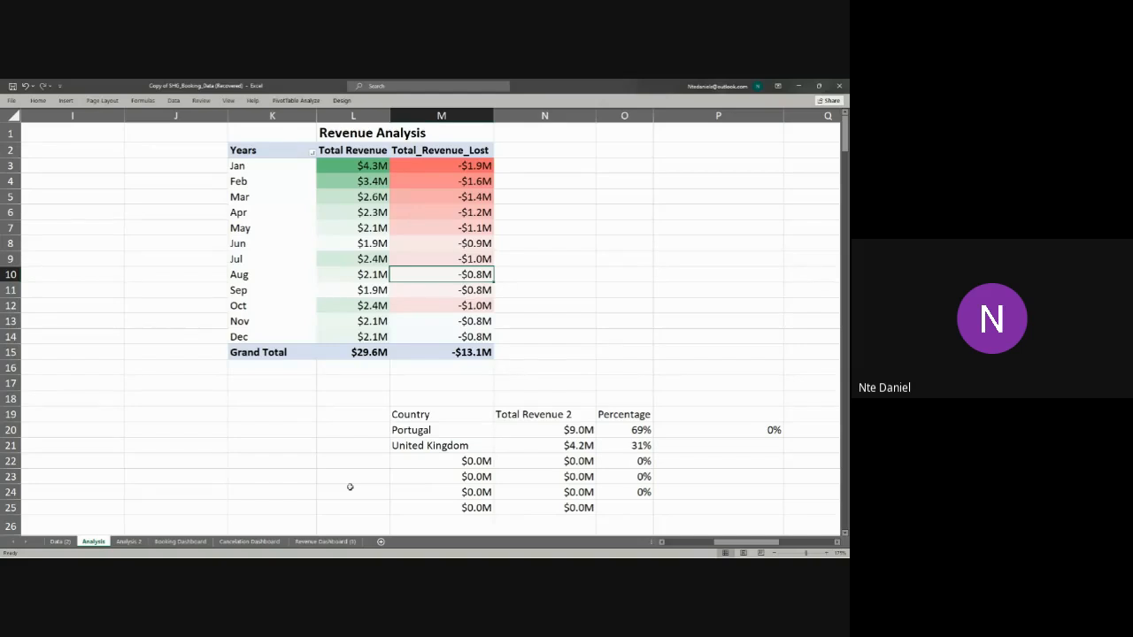
scroll(354, 485, down, 6)
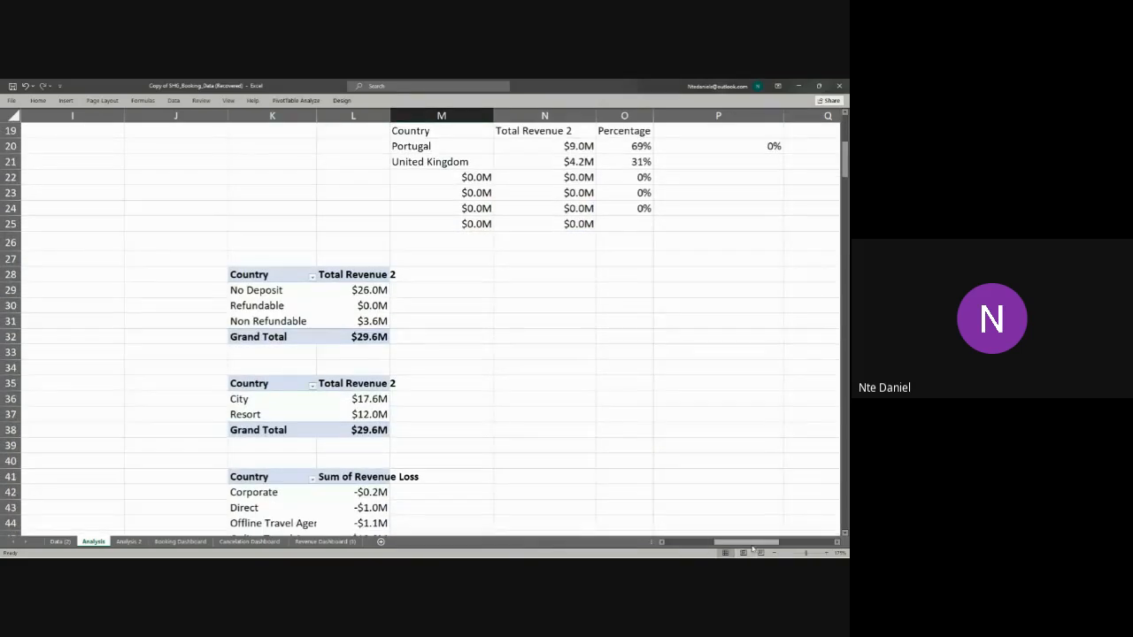
drag(752, 541, 705, 542)
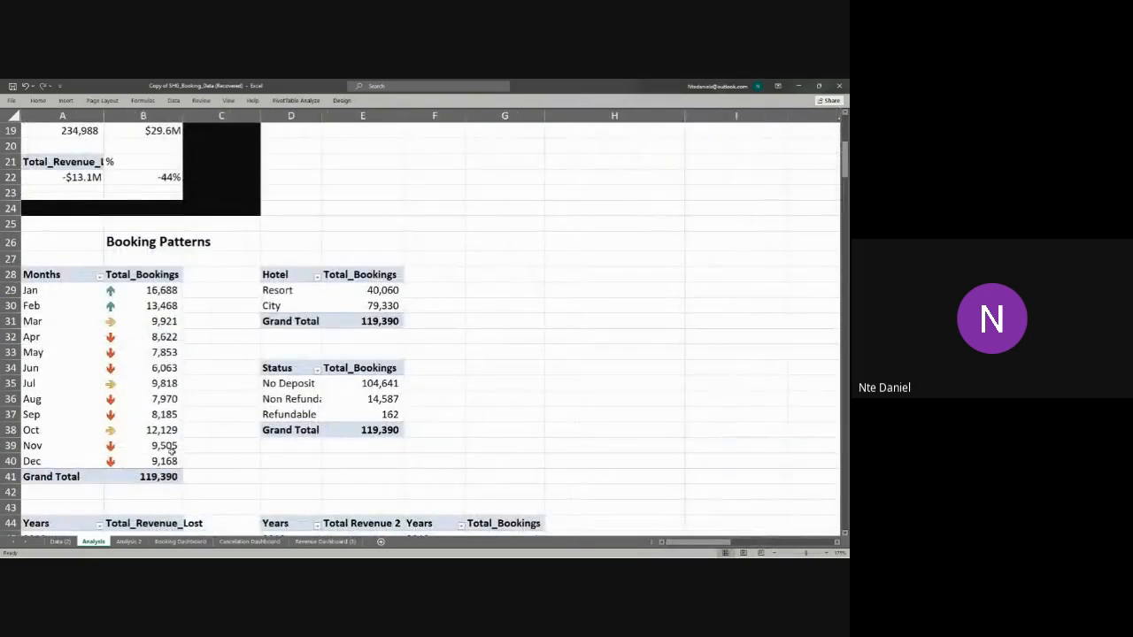
scroll(362, 414, down, 13)
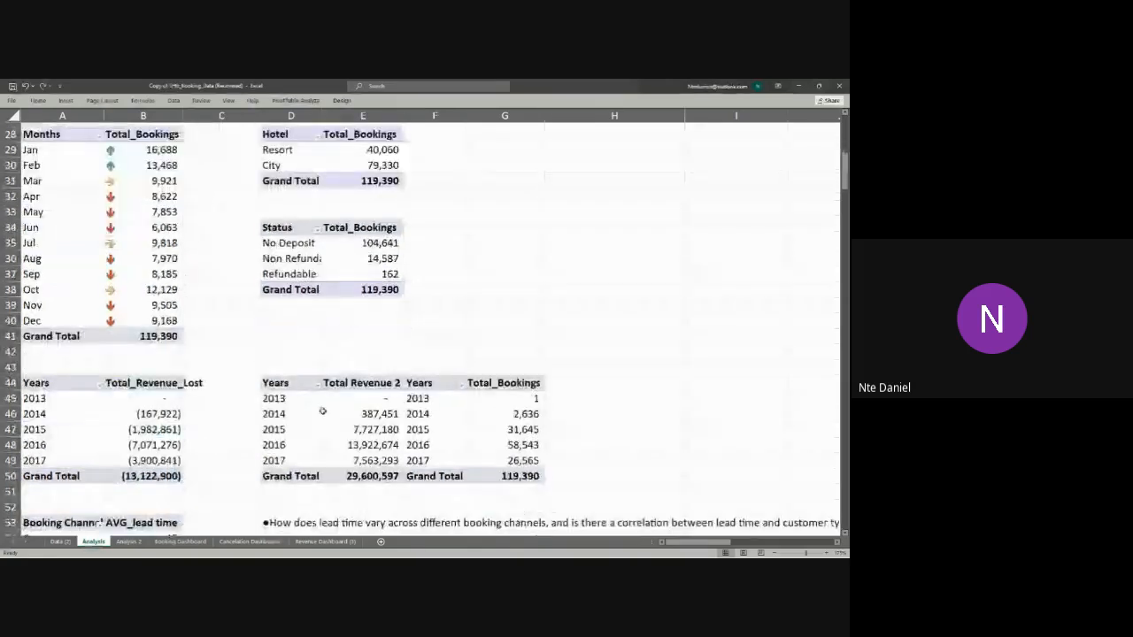
scroll(362, 413, down, 4)
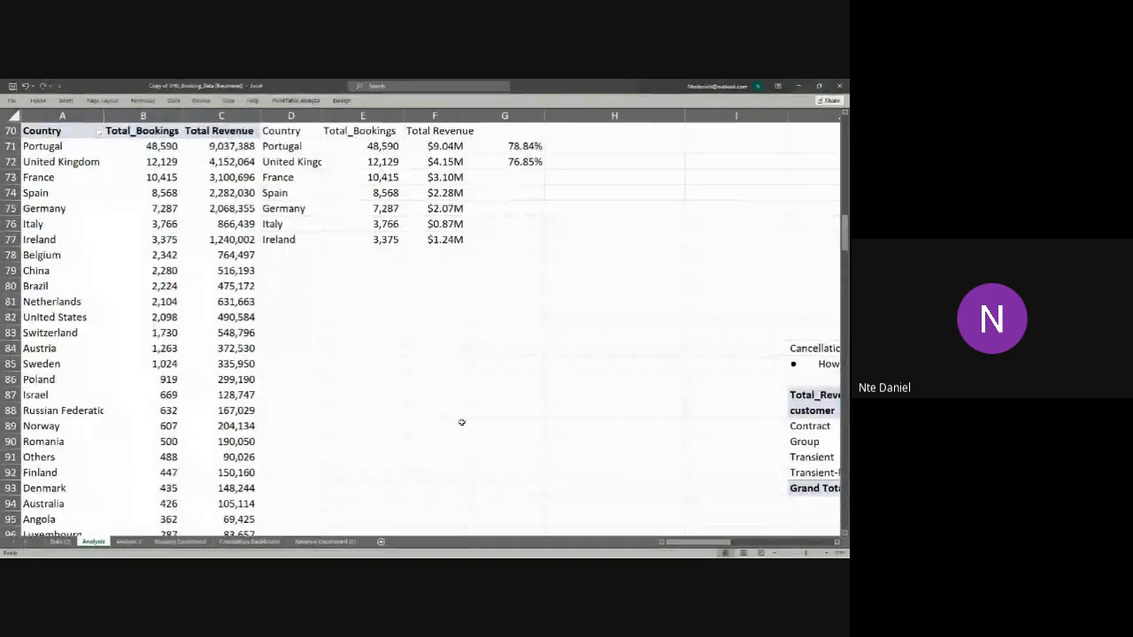
drag(694, 543, 748, 543)
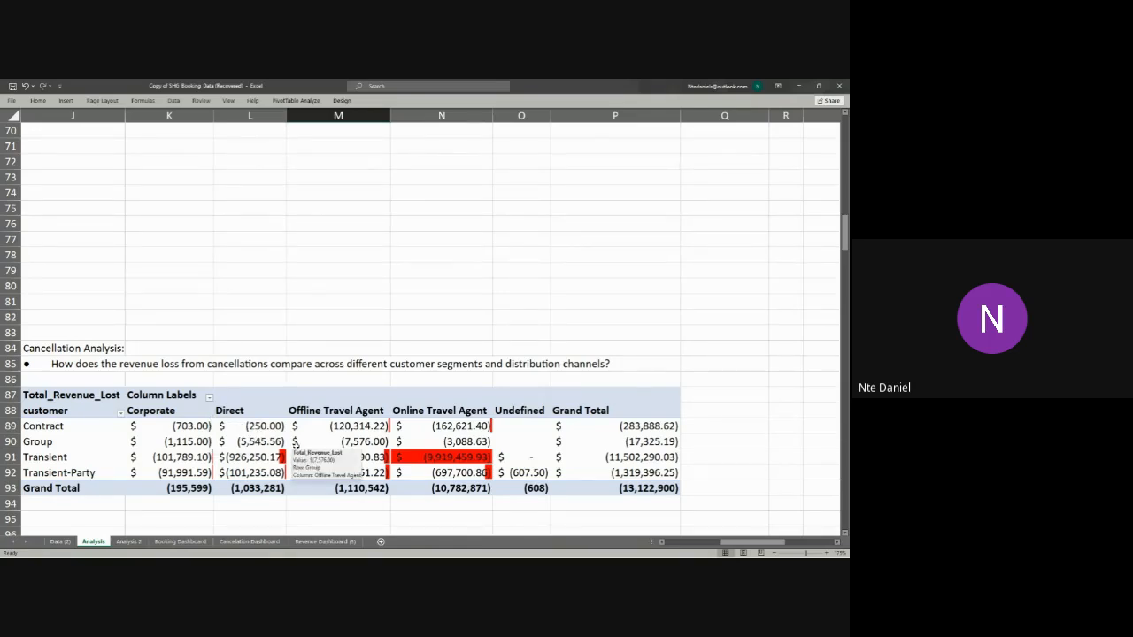
click(796, 85)
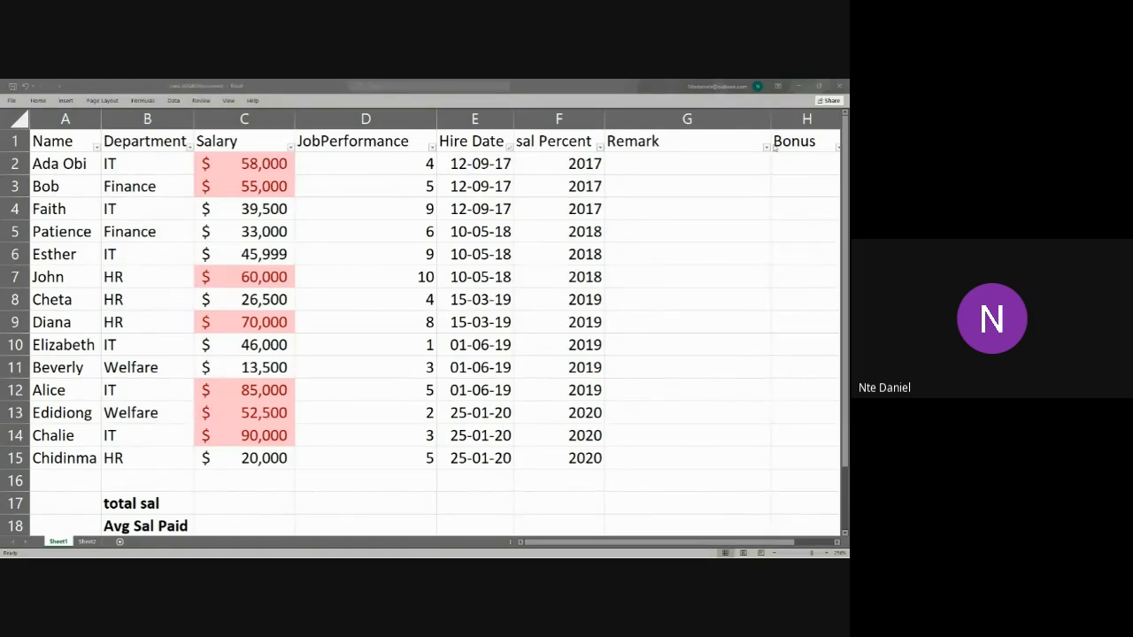
click(451, 239)
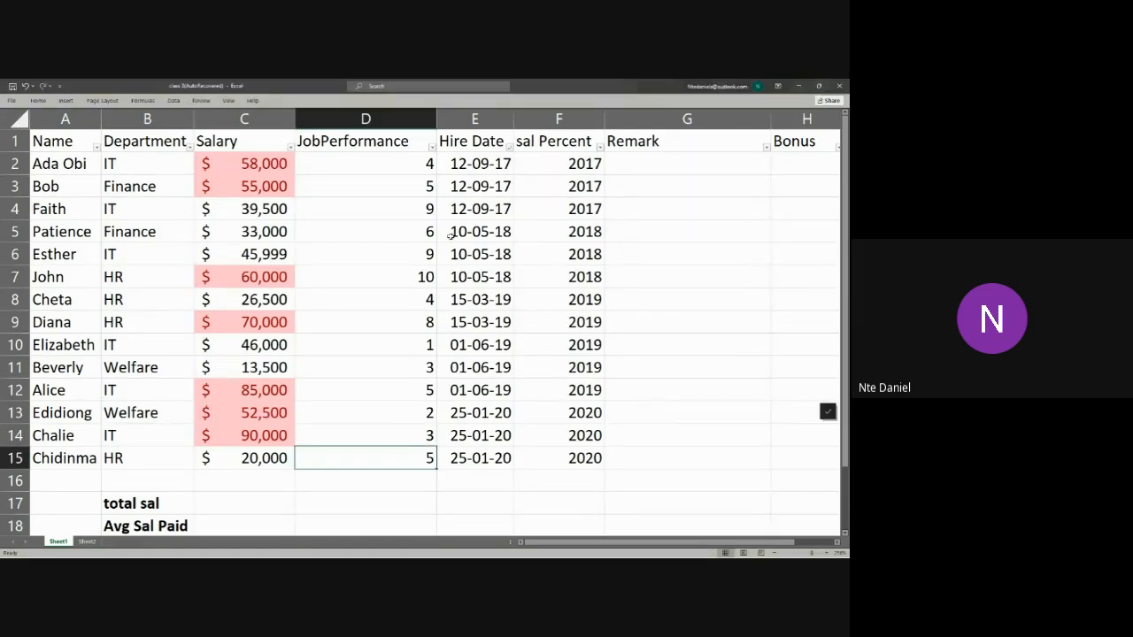
Step: Undo the last Salary highlight and reapply a Greater Than $50000 rule to C2:C15 with Light Red Fill with Dark Red Text
key(ctrl+z)
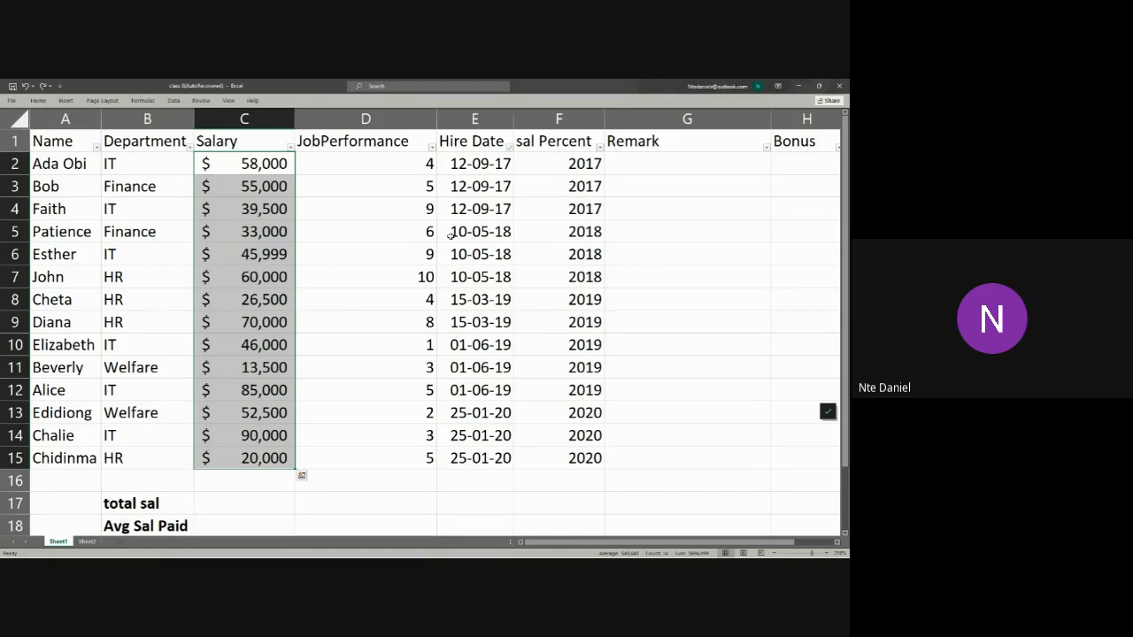
click(36, 100)
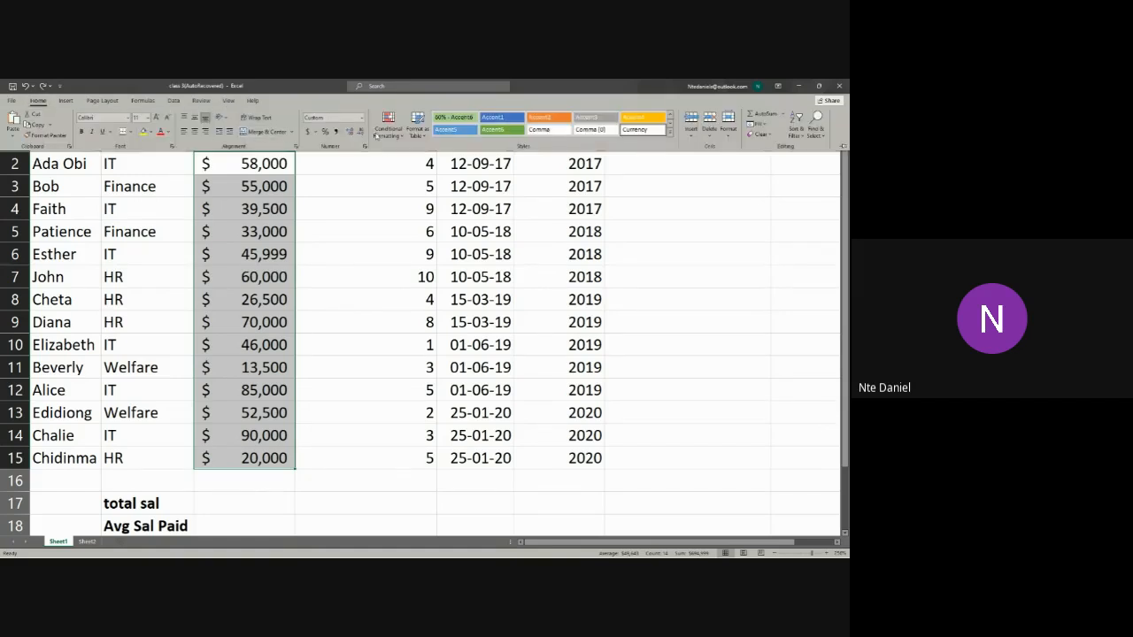
click(389, 142)
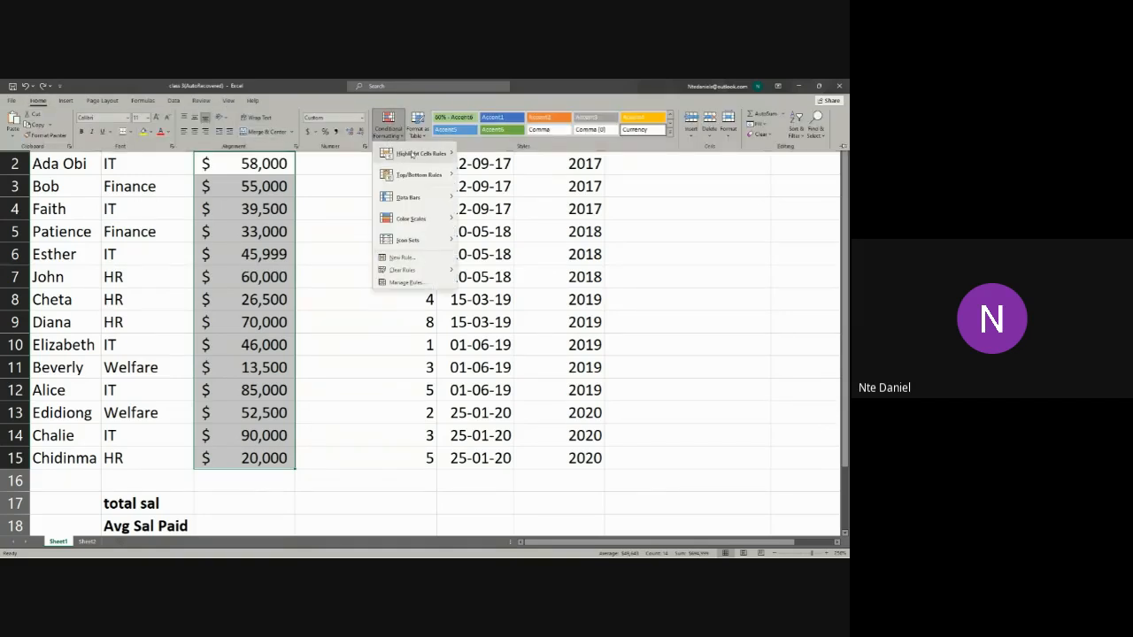
mouse_move(414, 156)
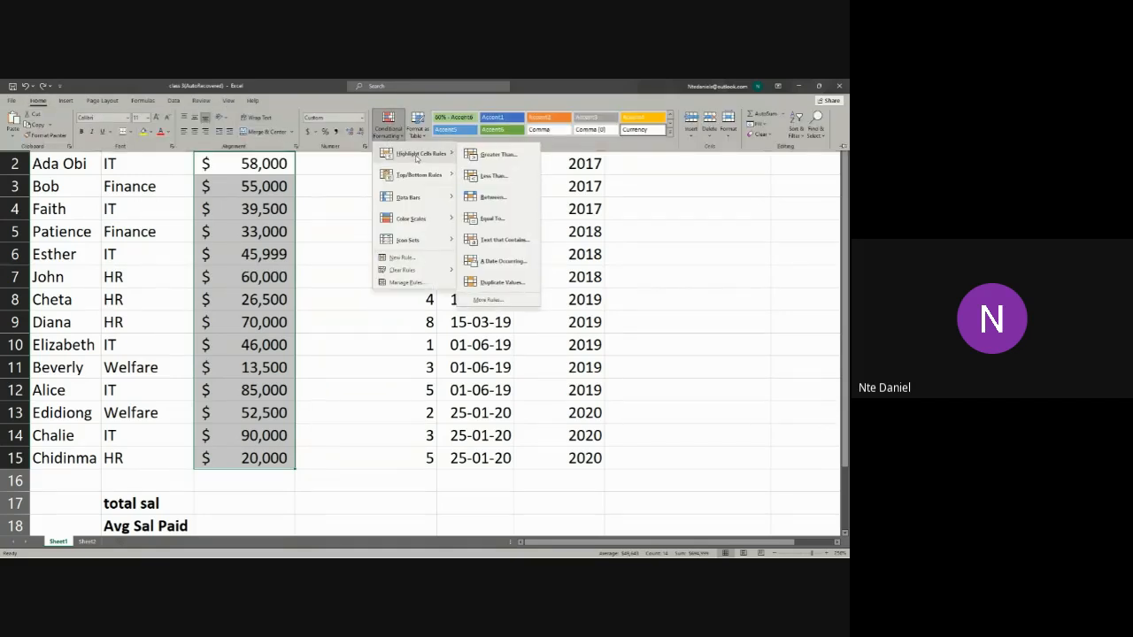
click(496, 155)
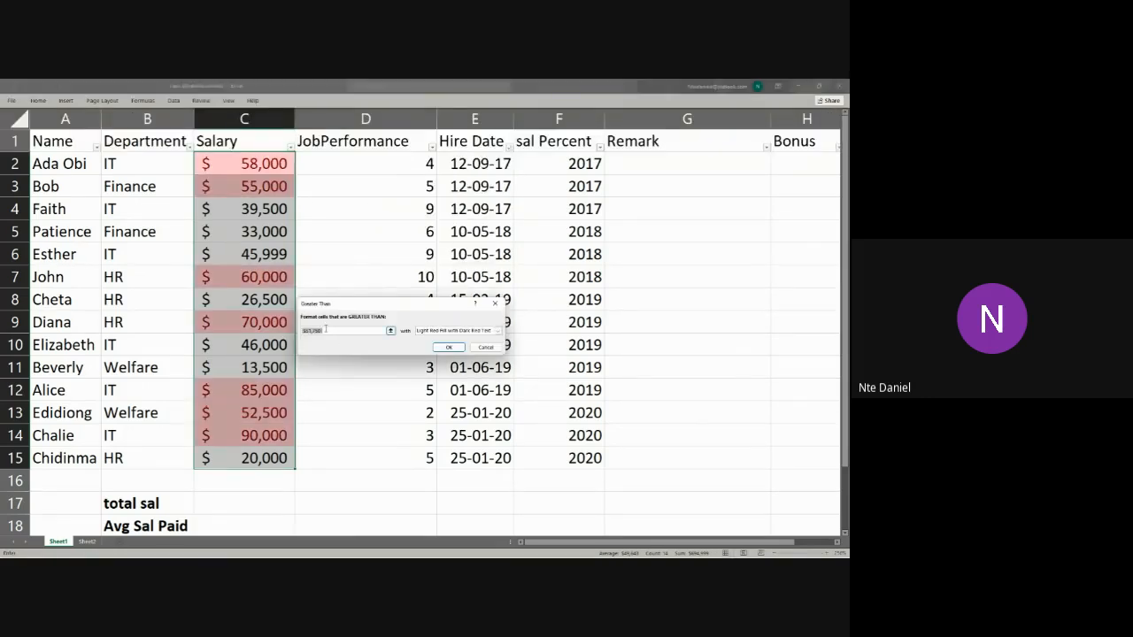
drag(325, 330, 310, 333)
text(0000)
click(448, 347)
click(350, 415)
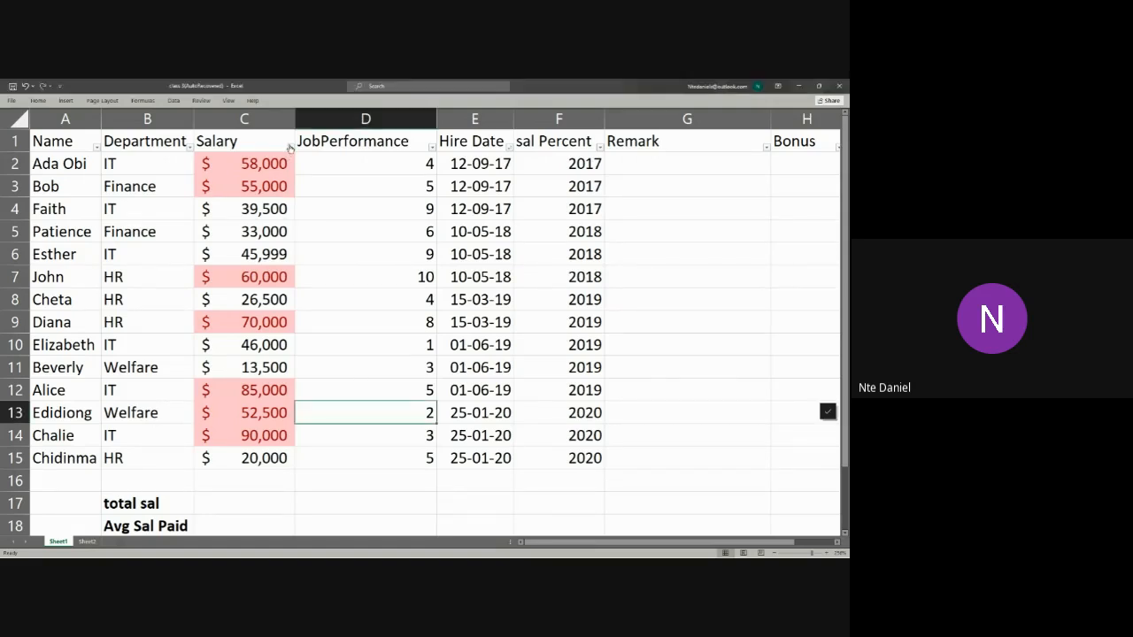
Step: Sort the rows by the light red cell colour in the Salary column, and undo the sort
click(291, 148)
mouse_move(216, 183)
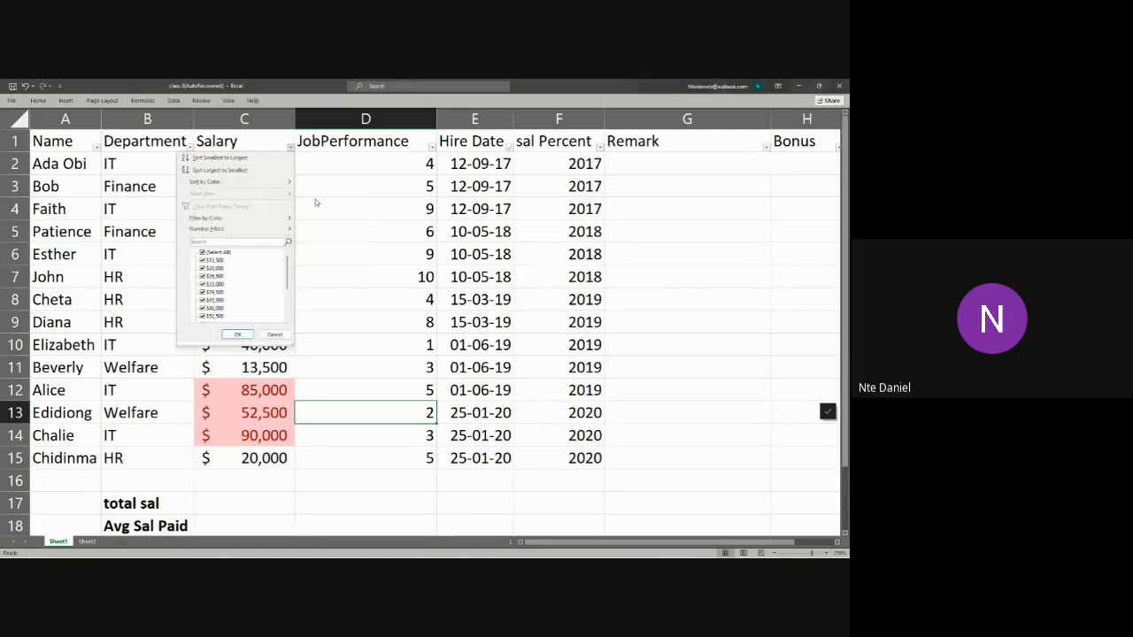
mouse_move(271, 188)
click(319, 190)
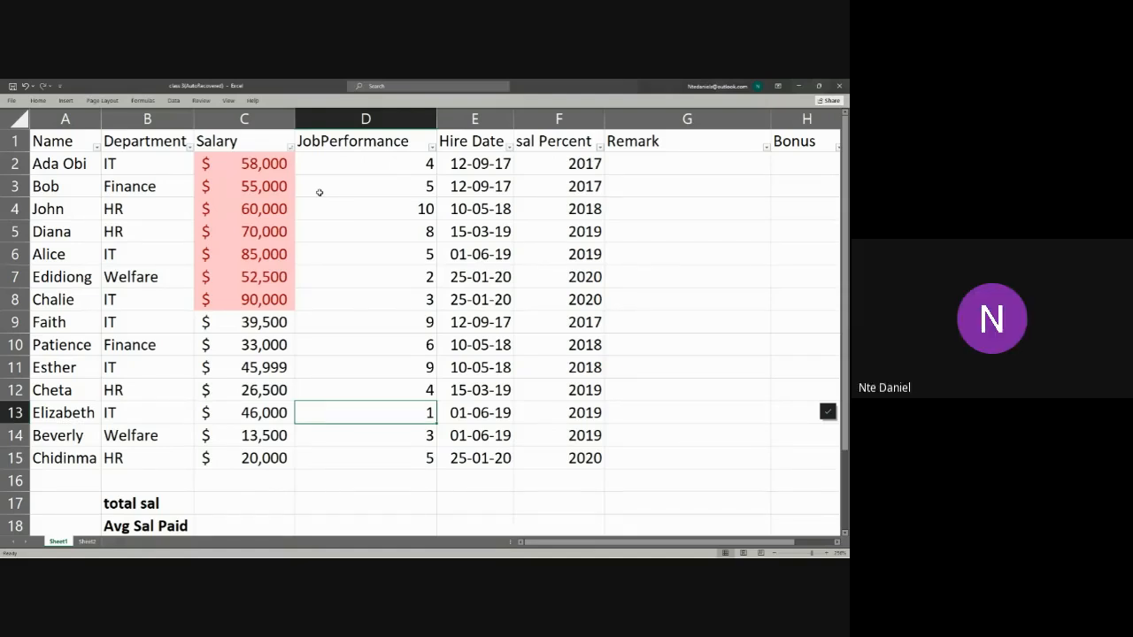
key(ctrl+z)
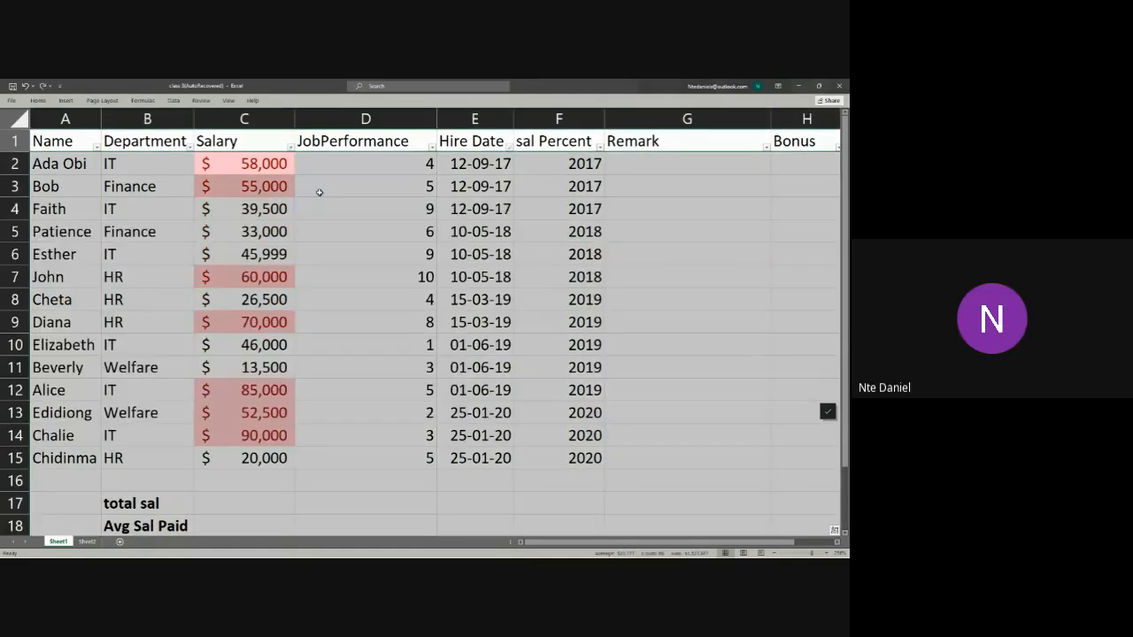
click(294, 159)
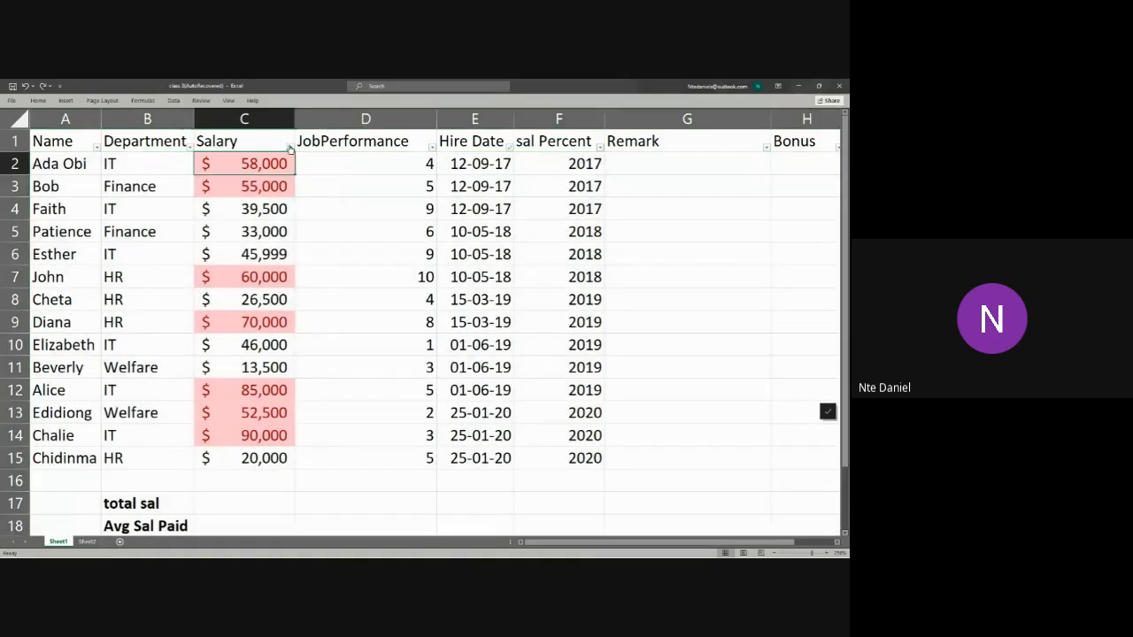
Step: Filter the Salary column by the light red cell colour, and undo the filter
click(291, 147)
mouse_move(267, 228)
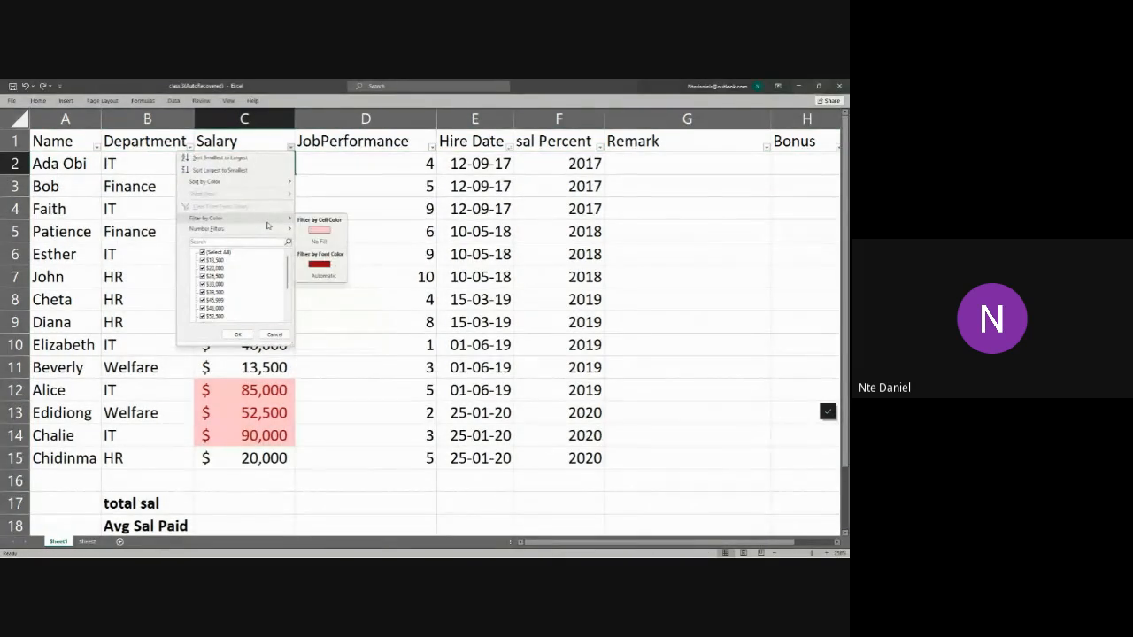
click(308, 233)
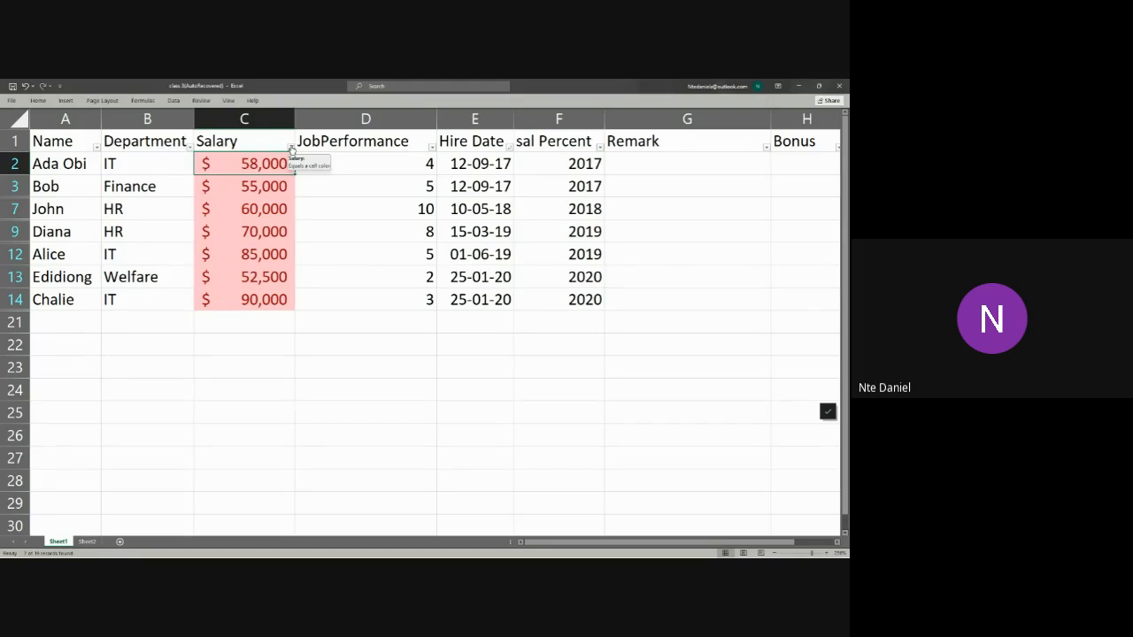
key(ctrl+z)
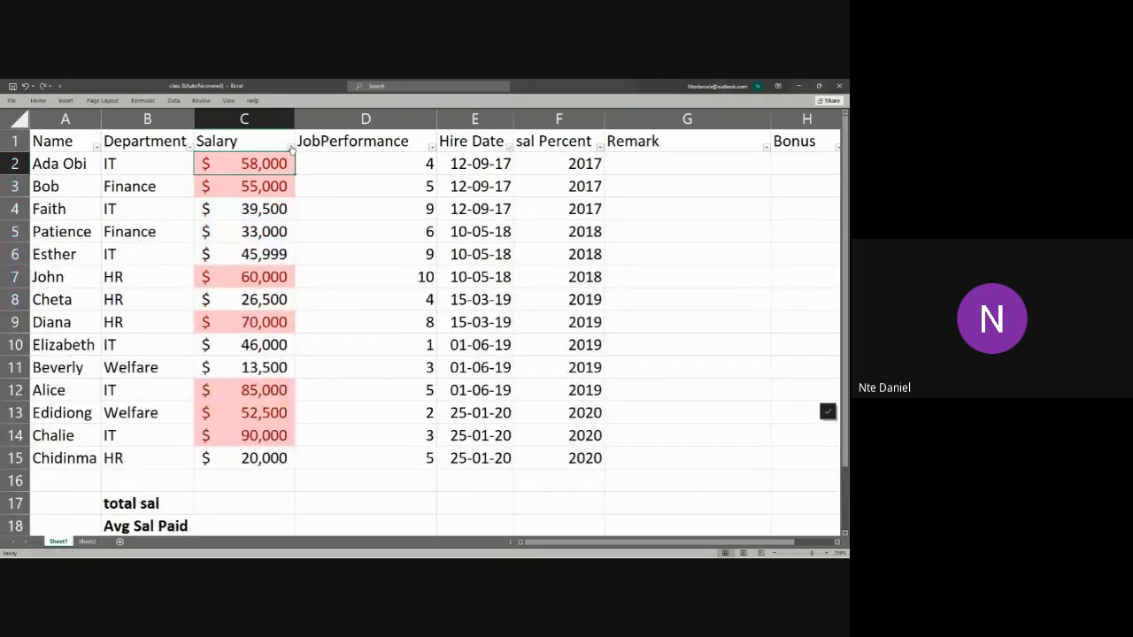
click(275, 251)
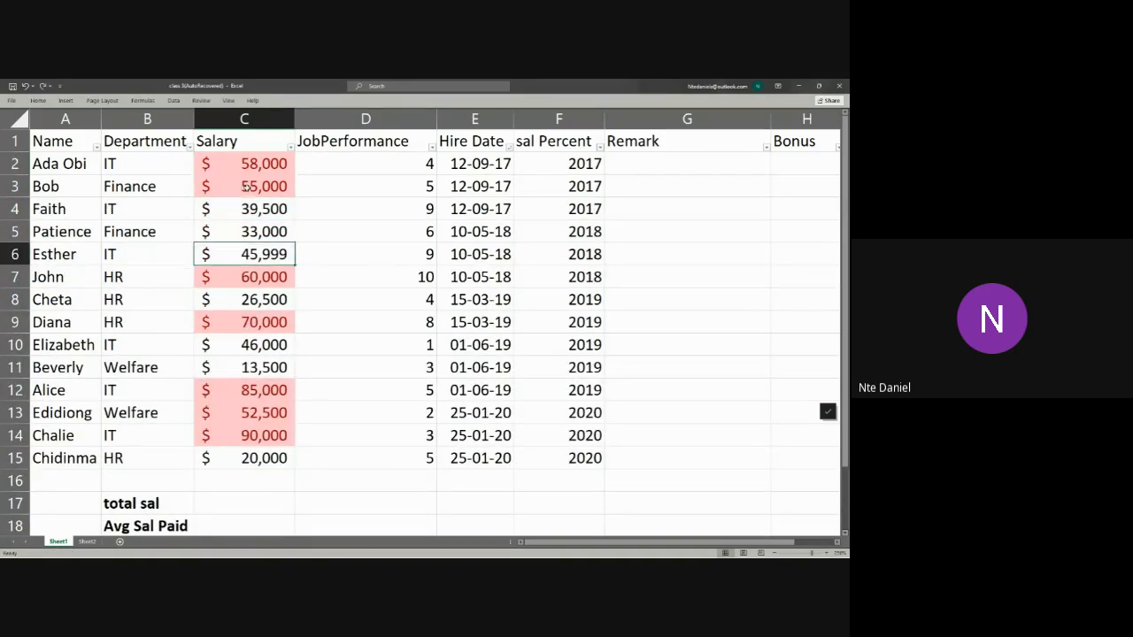
Step: Clear the conditional formatting rules from the selected Salary cells C2:C15, and check the column's colour filter option
drag(241, 163, 224, 461)
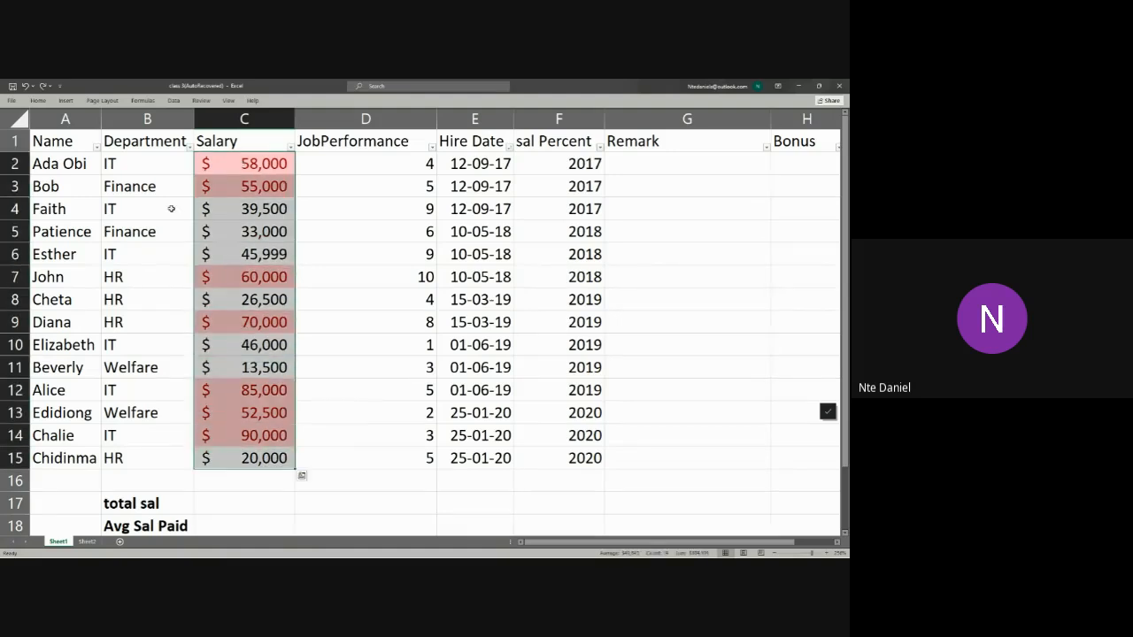
click(38, 101)
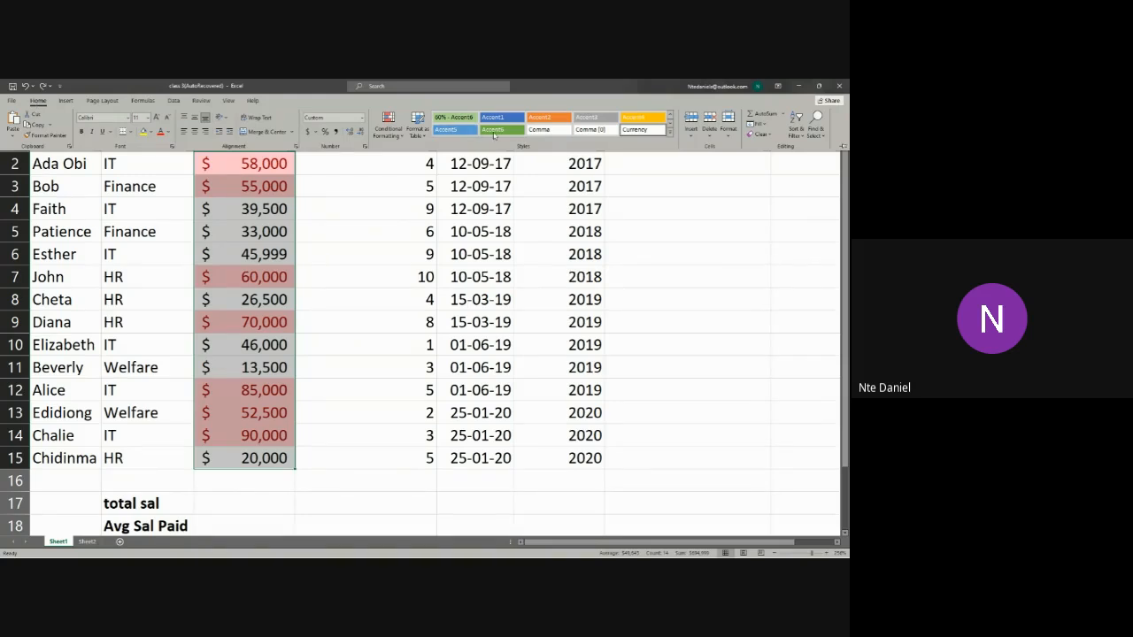
click(397, 136)
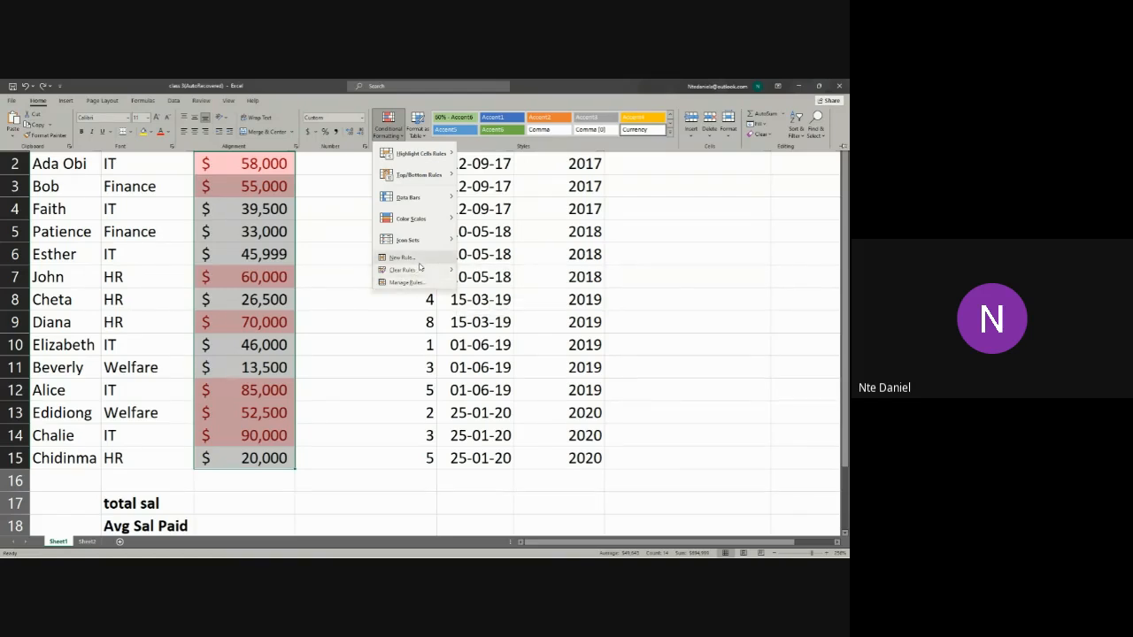
mouse_move(425, 270)
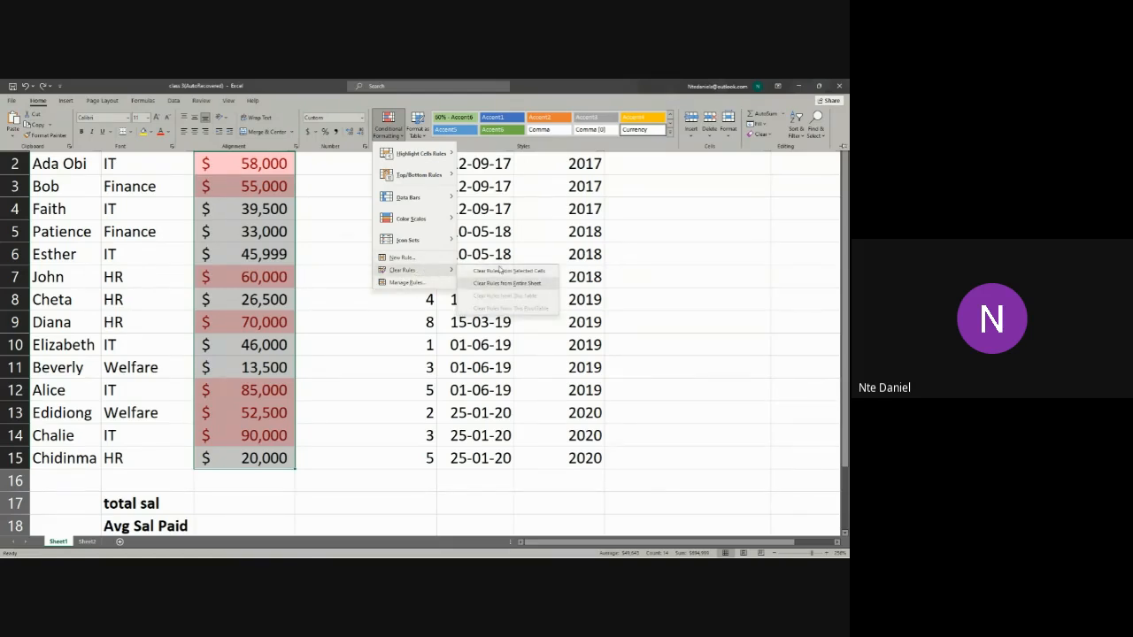
click(501, 271)
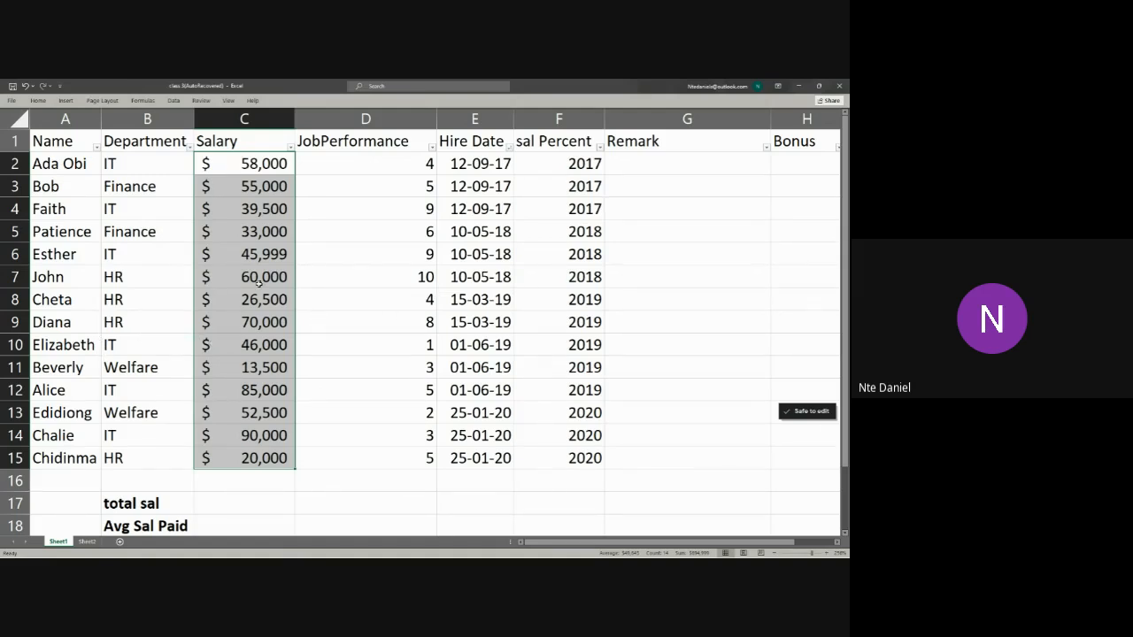
click(290, 147)
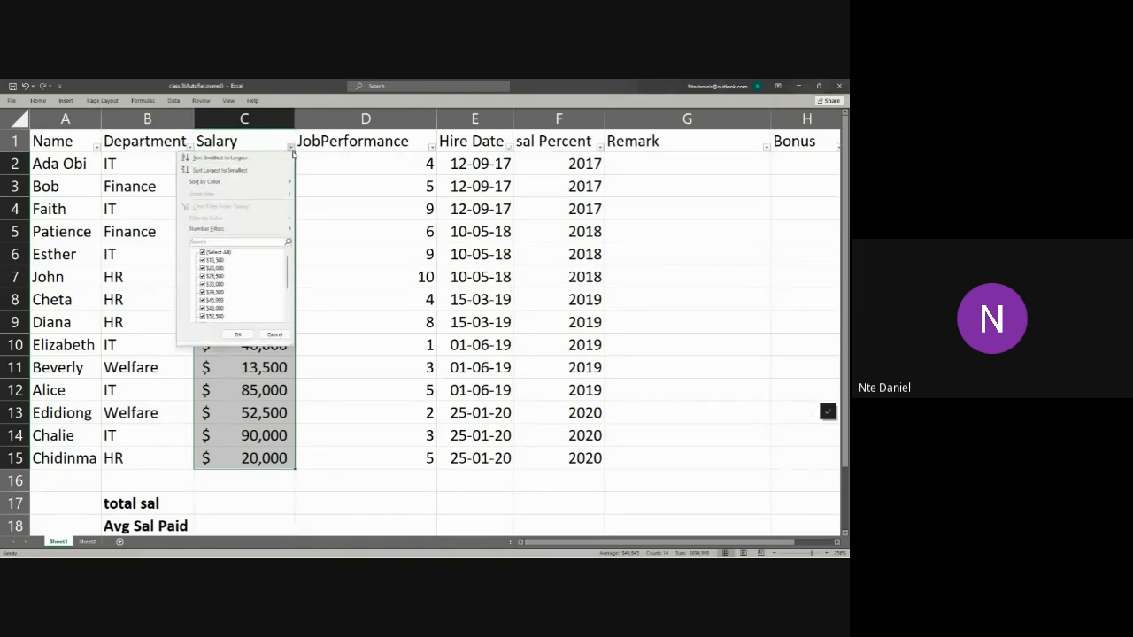
click(34, 100)
Step: Highlight the Salary values in C2:C15 that are less than $40000 using Green Fill with Dark Green Text
click(37, 100)
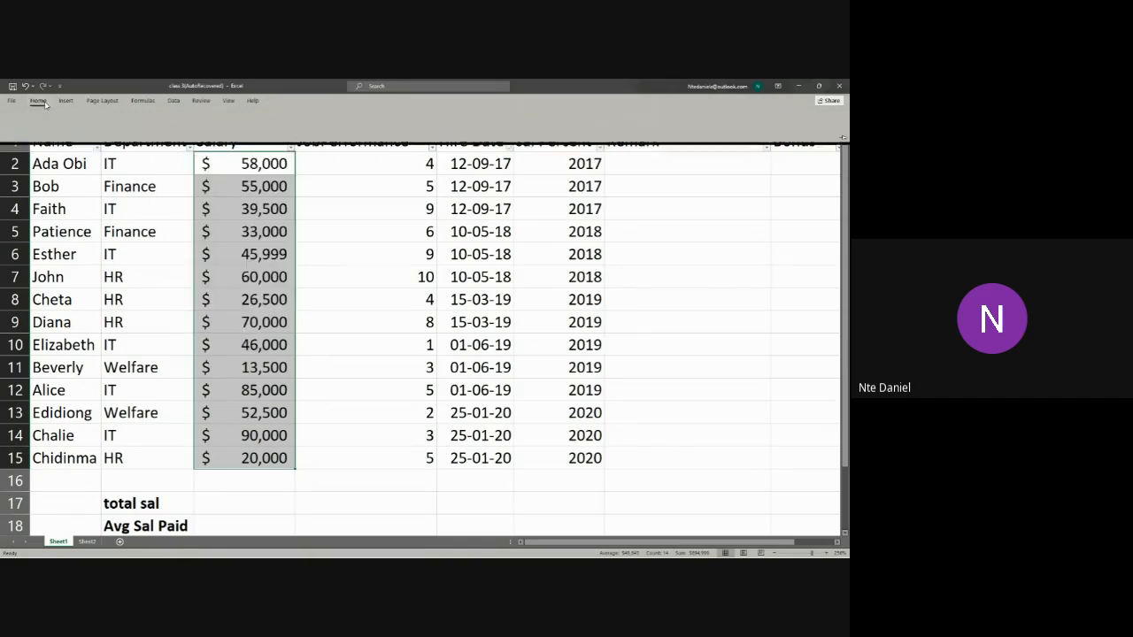
click(390, 136)
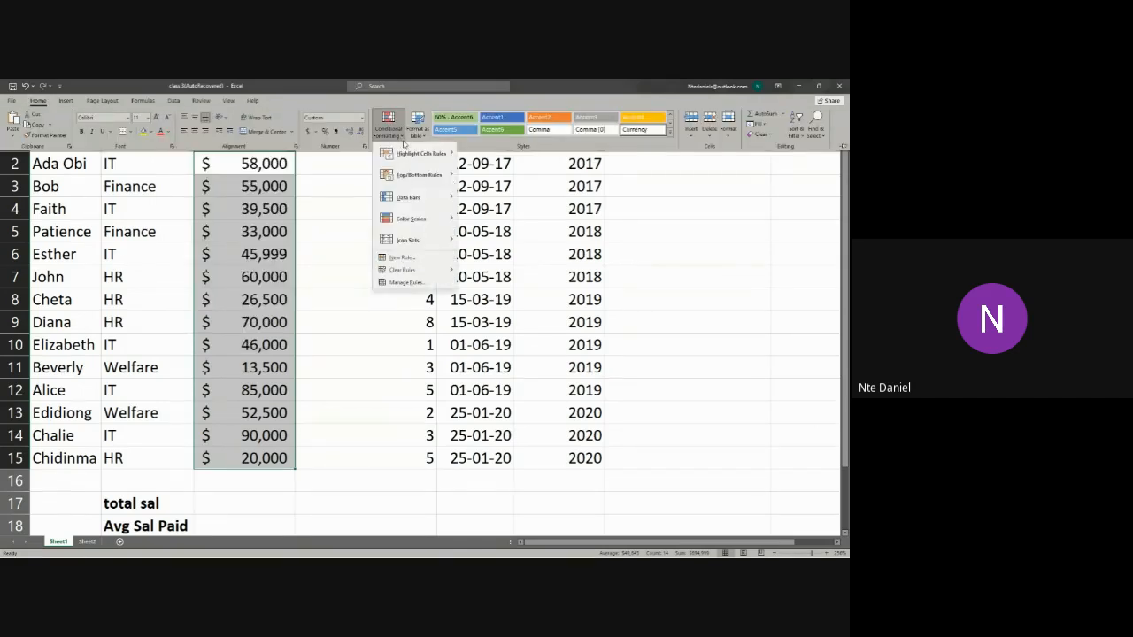
mouse_move(411, 156)
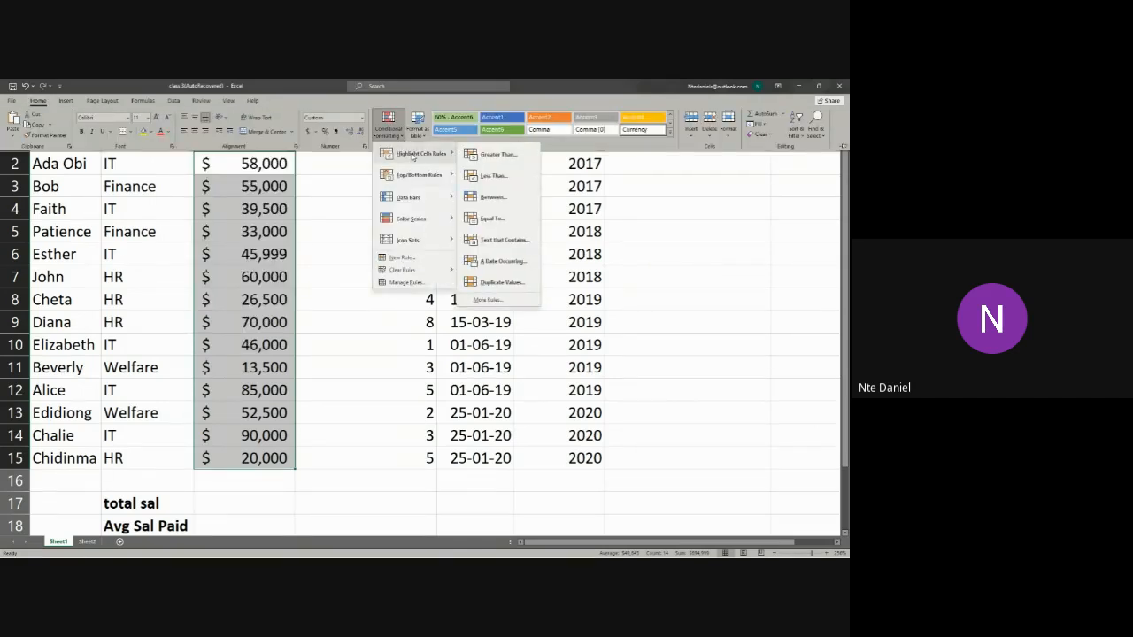
click(488, 175)
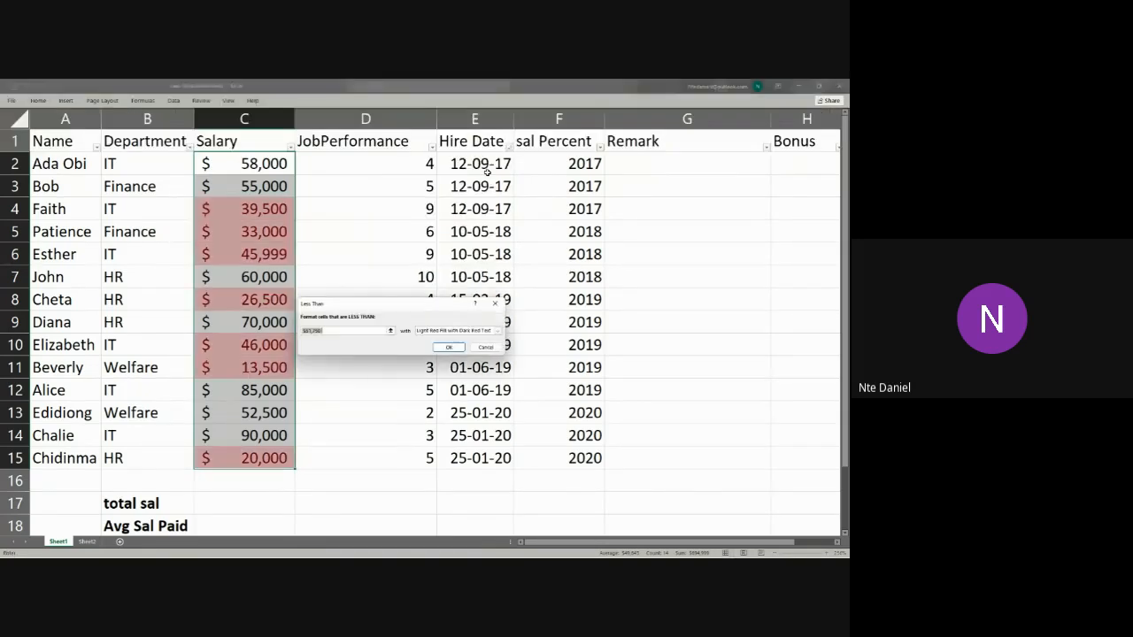
click(324, 330)
drag(324, 330, 307, 338)
text(6)
key(BackSpace)
key(BackSpace)
key(BackSpace)
key(BackSpace)
key(BackSpace)
key(BackSpace)
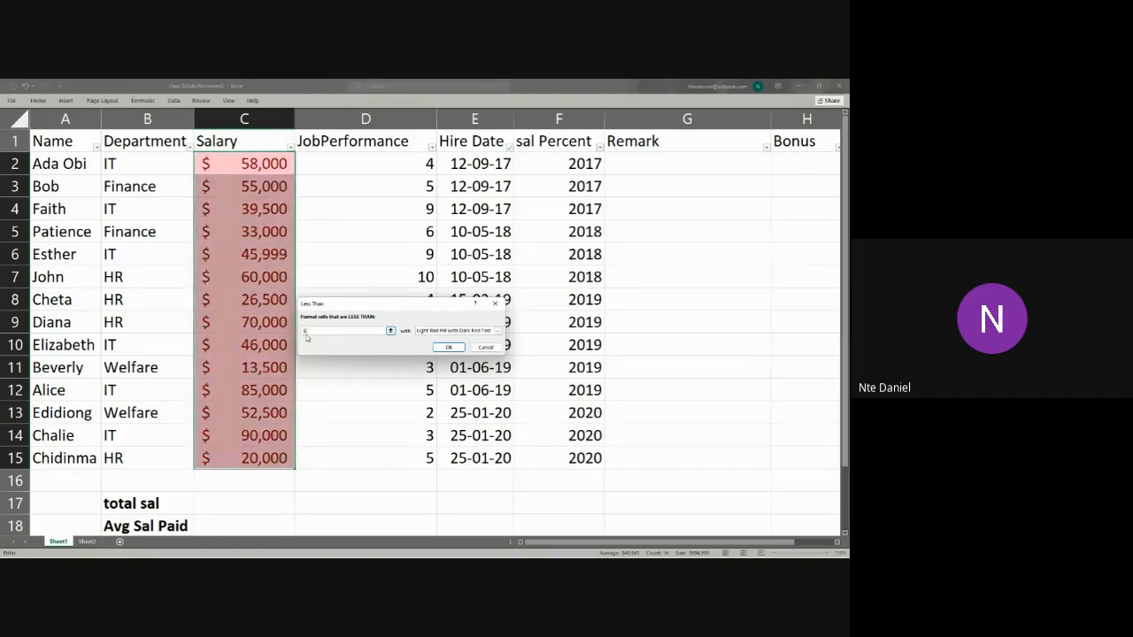
text(40000)
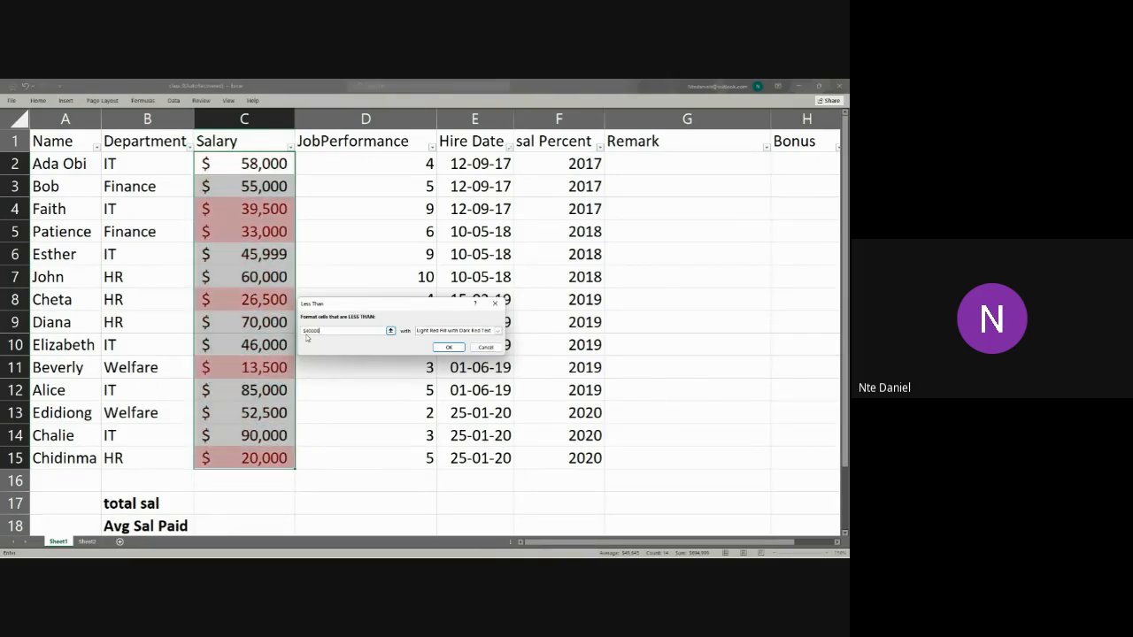
click(498, 330)
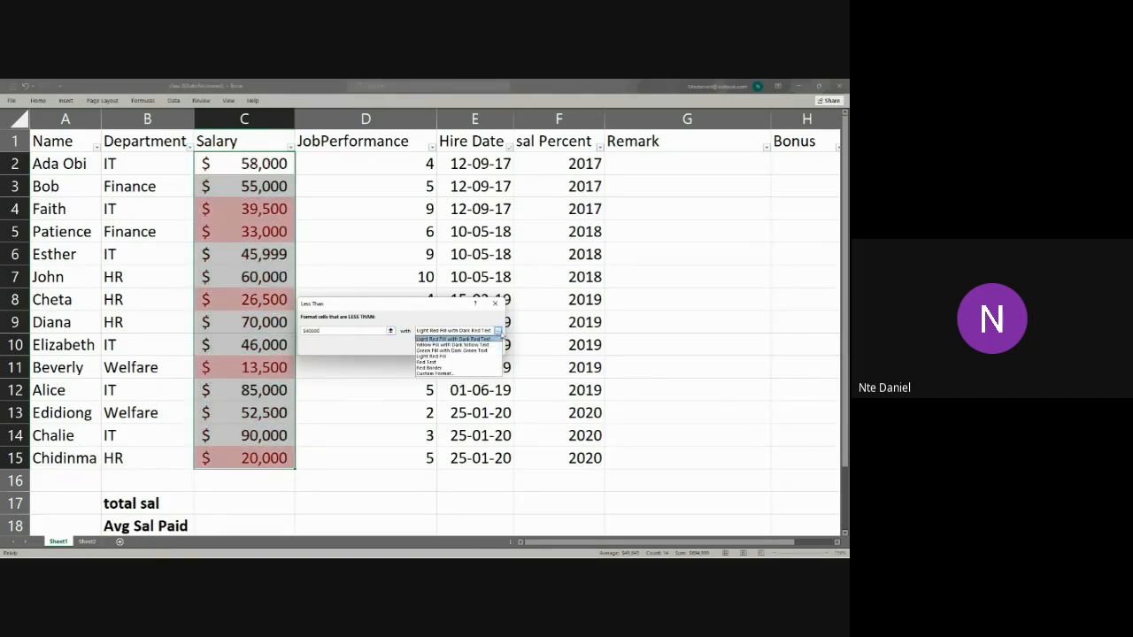
click(451, 350)
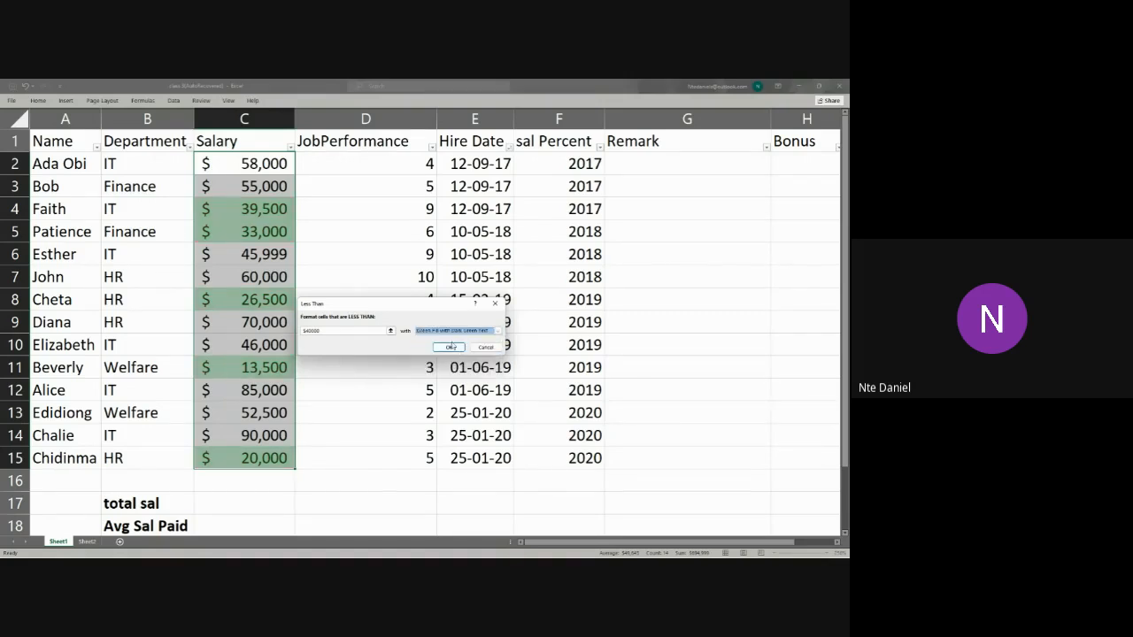
click(450, 347)
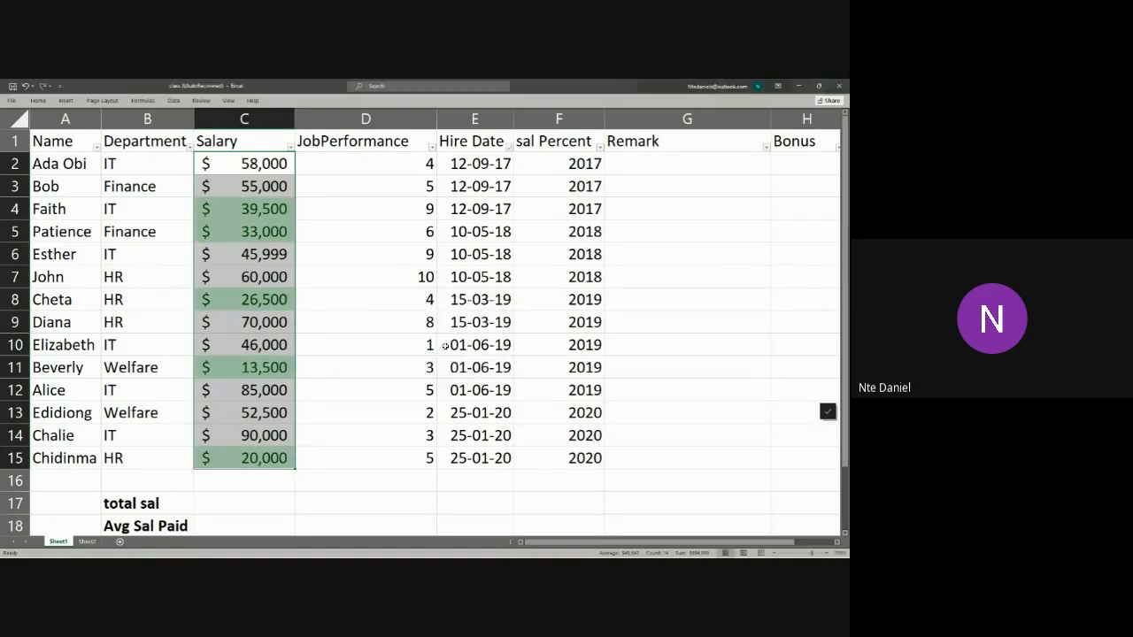
click(433, 371)
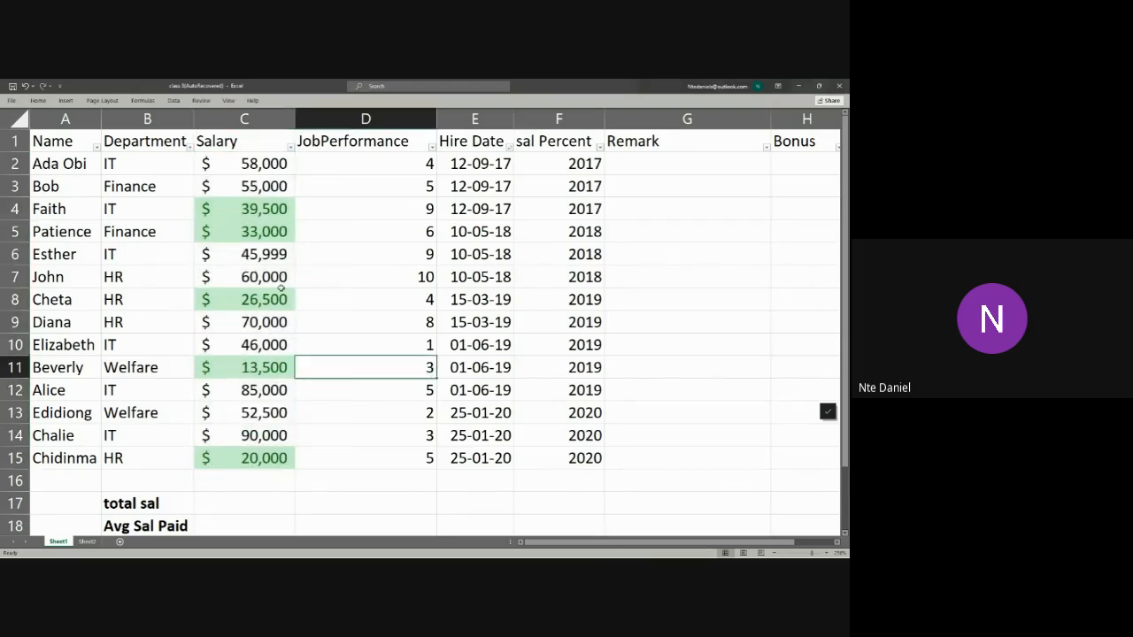
Step: Look over the names beside the green-highlighted salaries, and filter the Salary column by the light green cell colour
click(65, 213)
click(61, 234)
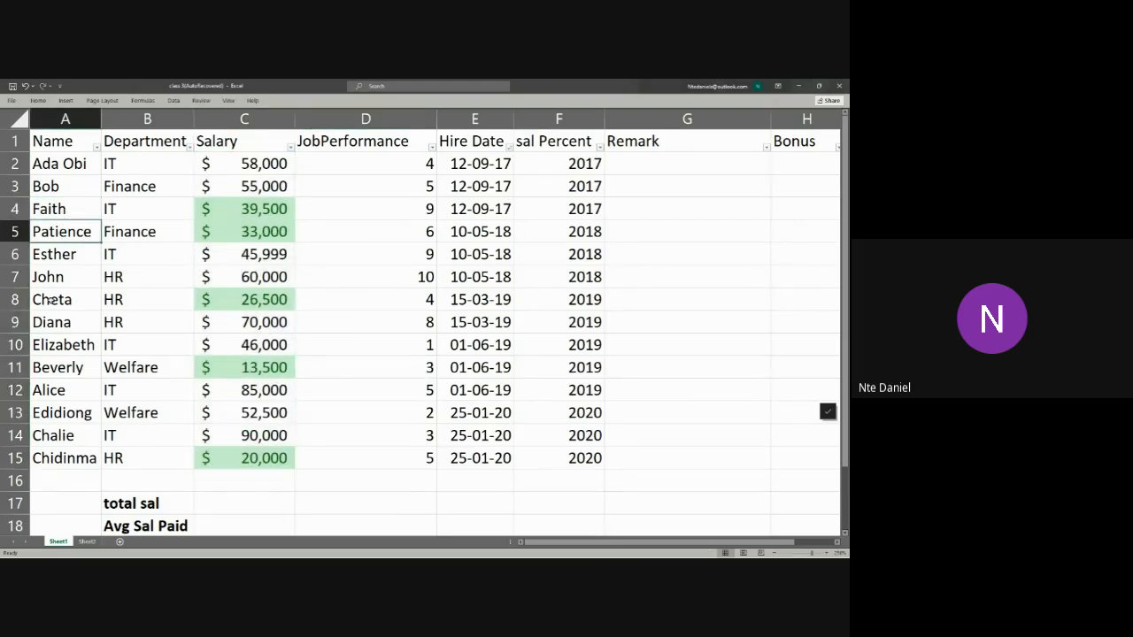
click(50, 299)
click(74, 369)
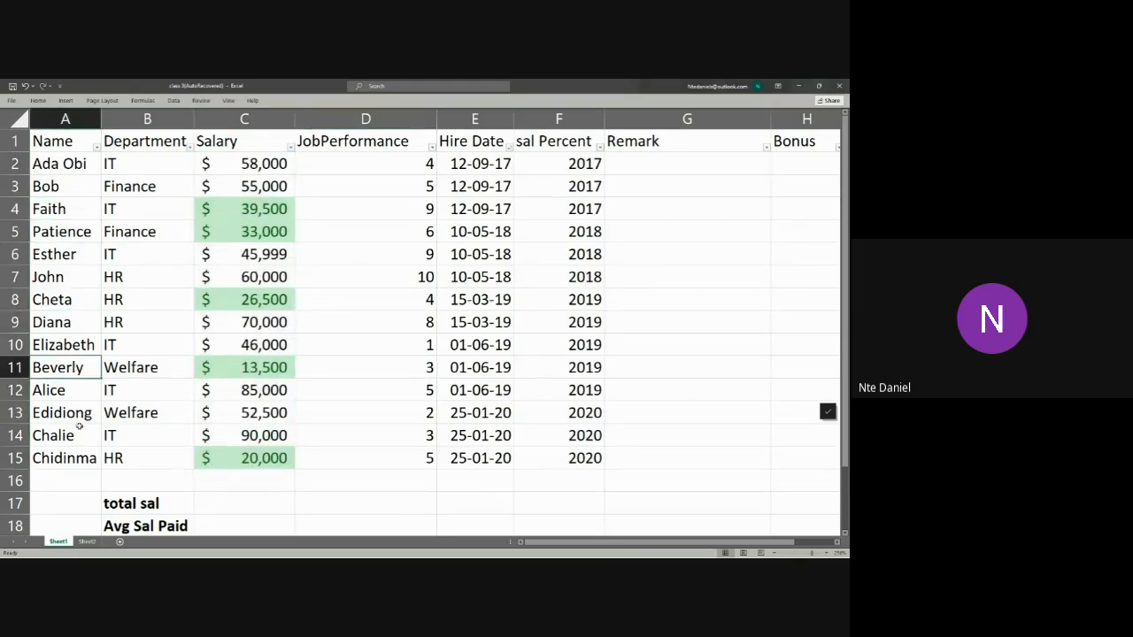
click(89, 456)
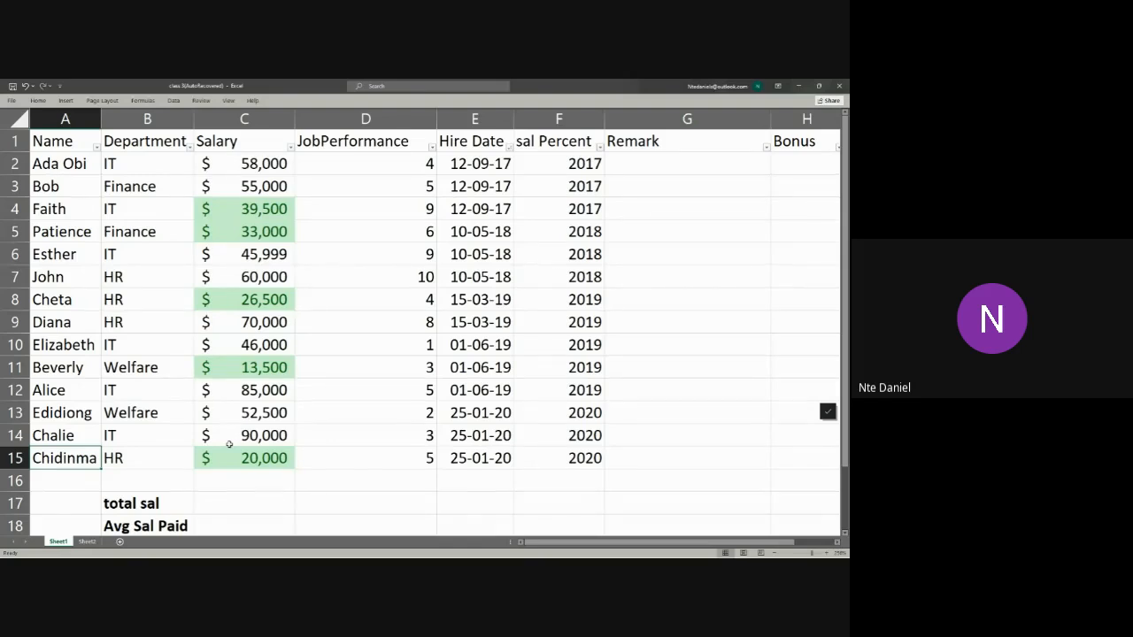
click(290, 147)
mouse_move(238, 229)
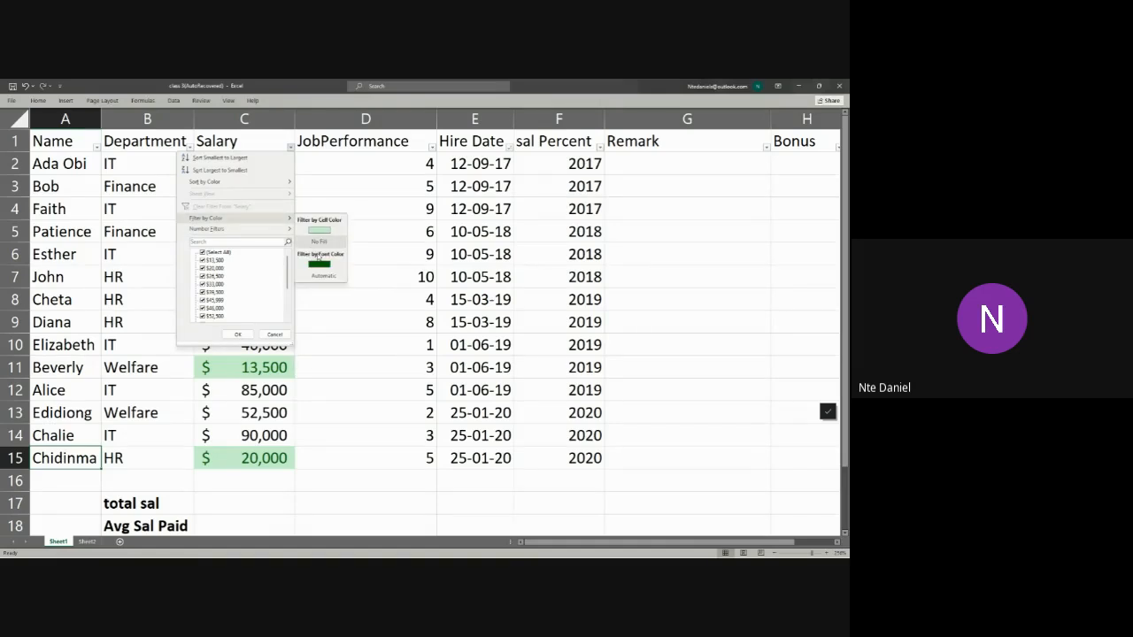
click(320, 229)
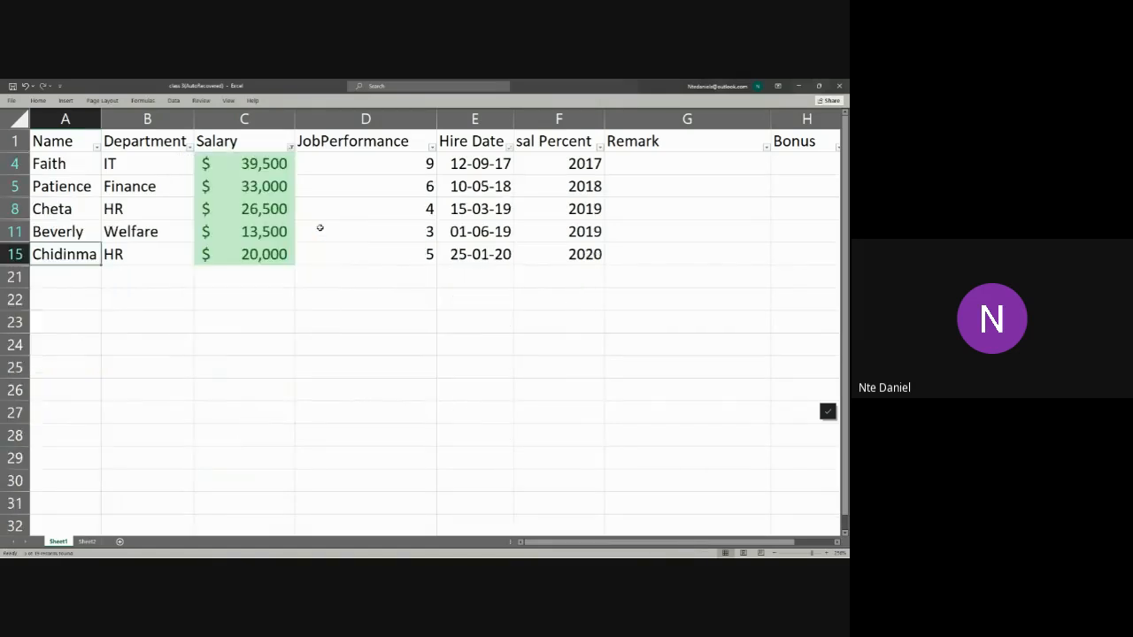
Step: Enter Raise as the Remark in G4 and fill it down the filtered rows to G15
click(635, 183)
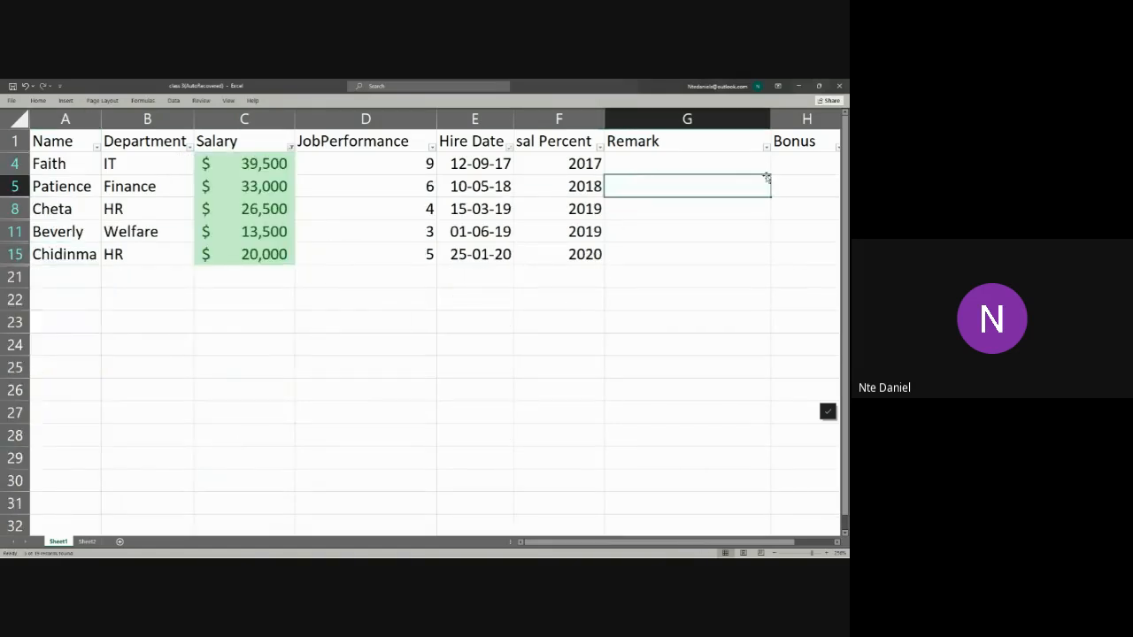
double_click(690, 164)
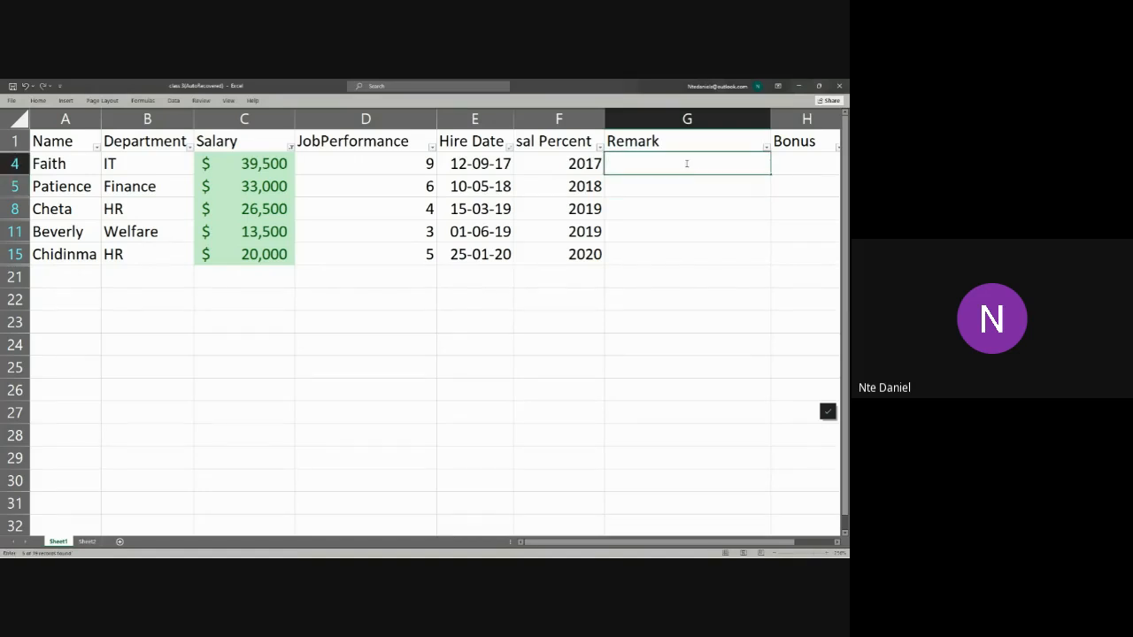
text(Raise)
key(Return)
click(761, 165)
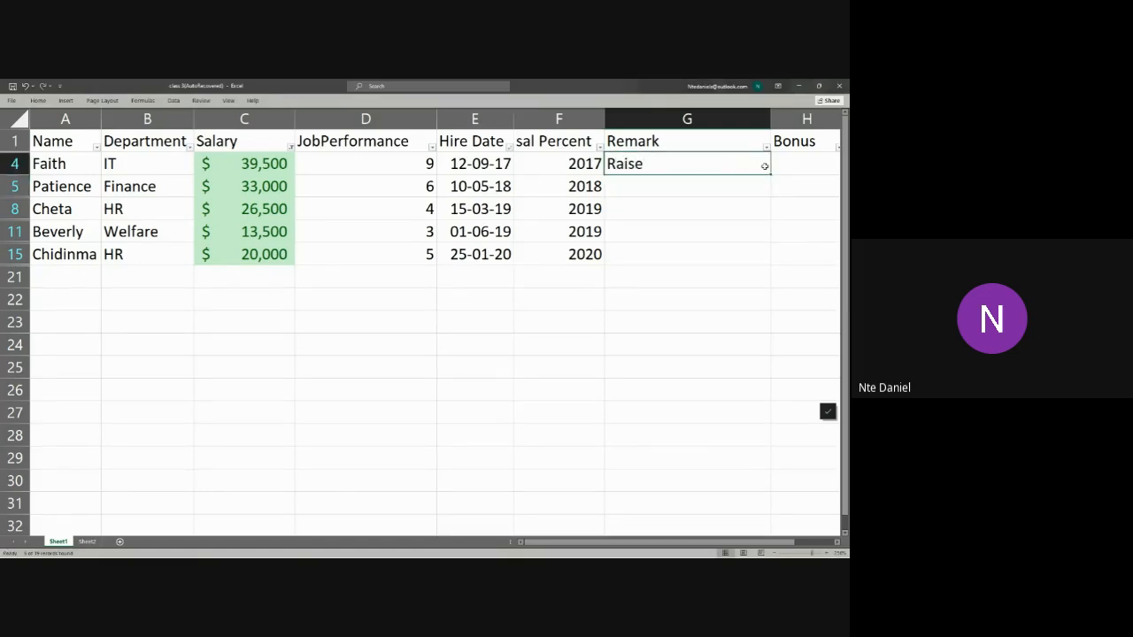
drag(770, 176, 775, 264)
Step: Clear the colour filter from the Salary column
click(290, 146)
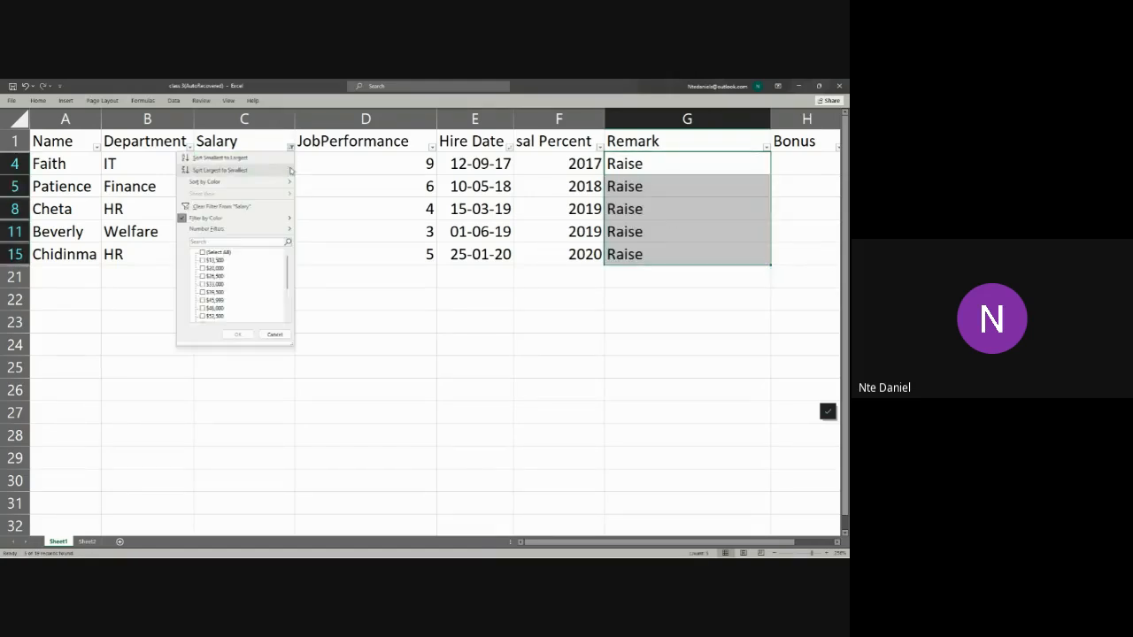
click(232, 206)
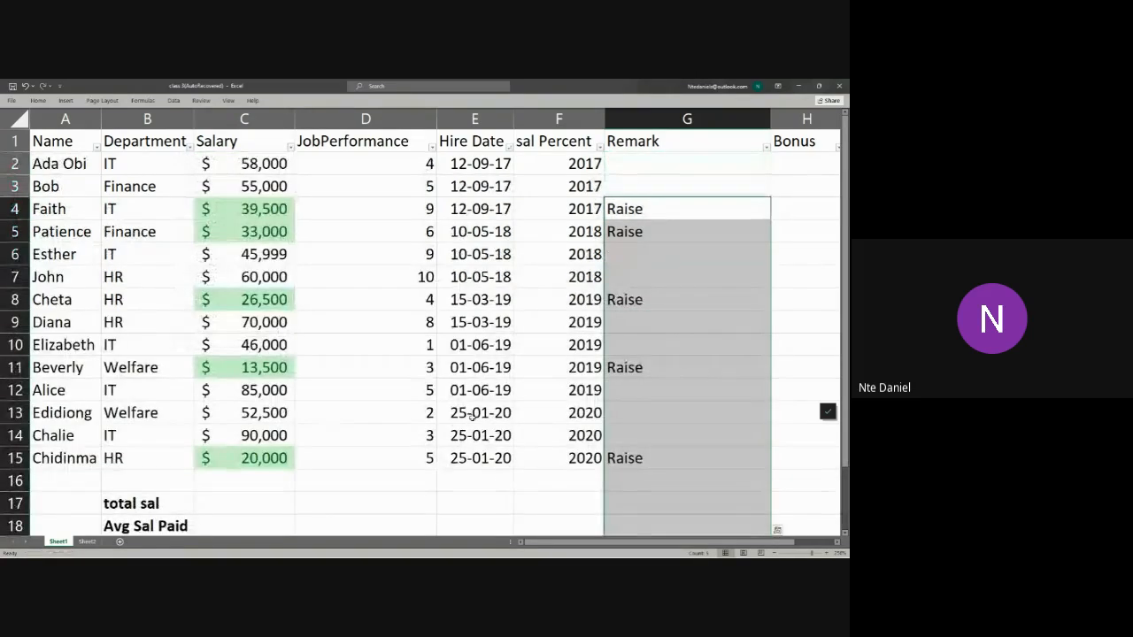
click(472, 412)
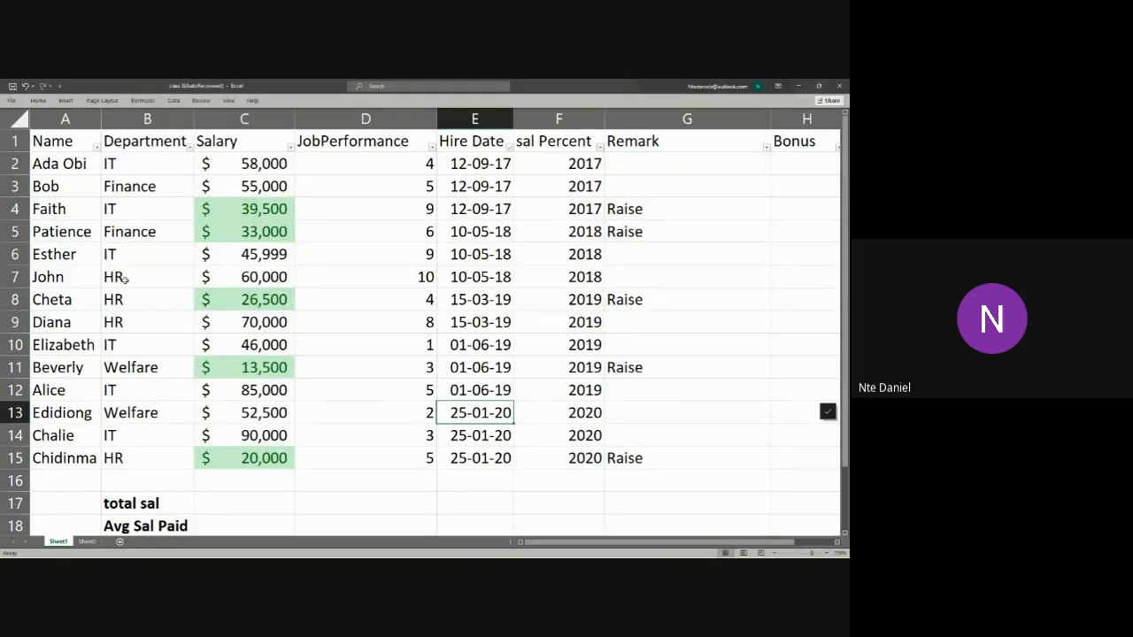
Step: Switch to the Brave browser, view the Private Classes folder in Google Drive, and return to the Excel sheet
key(alt+Tab)
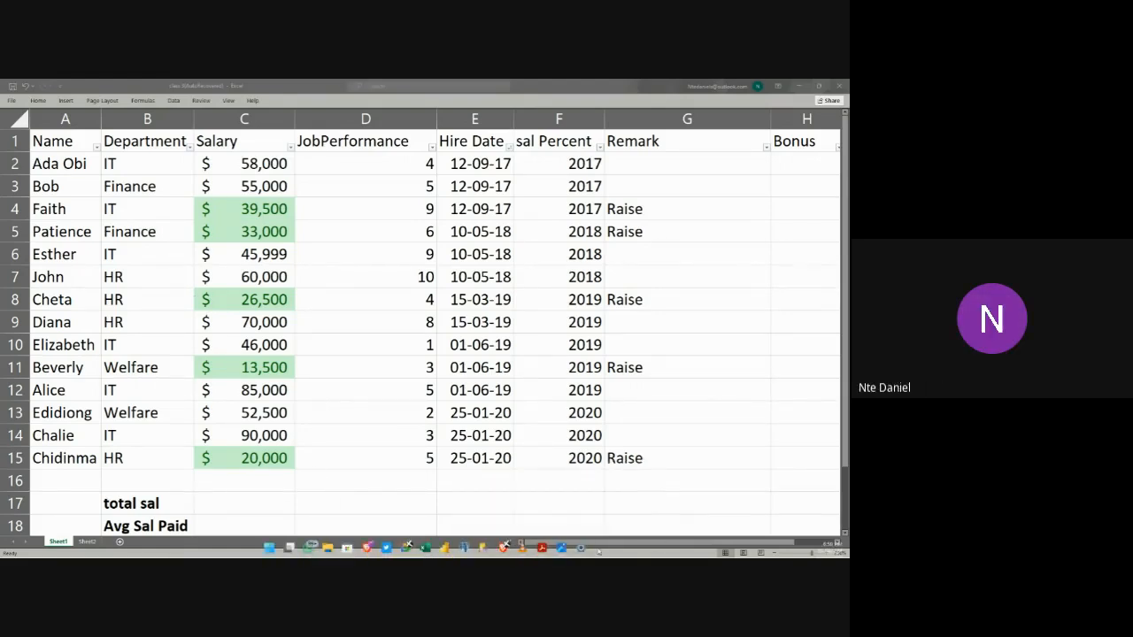
mouse_move(508, 557)
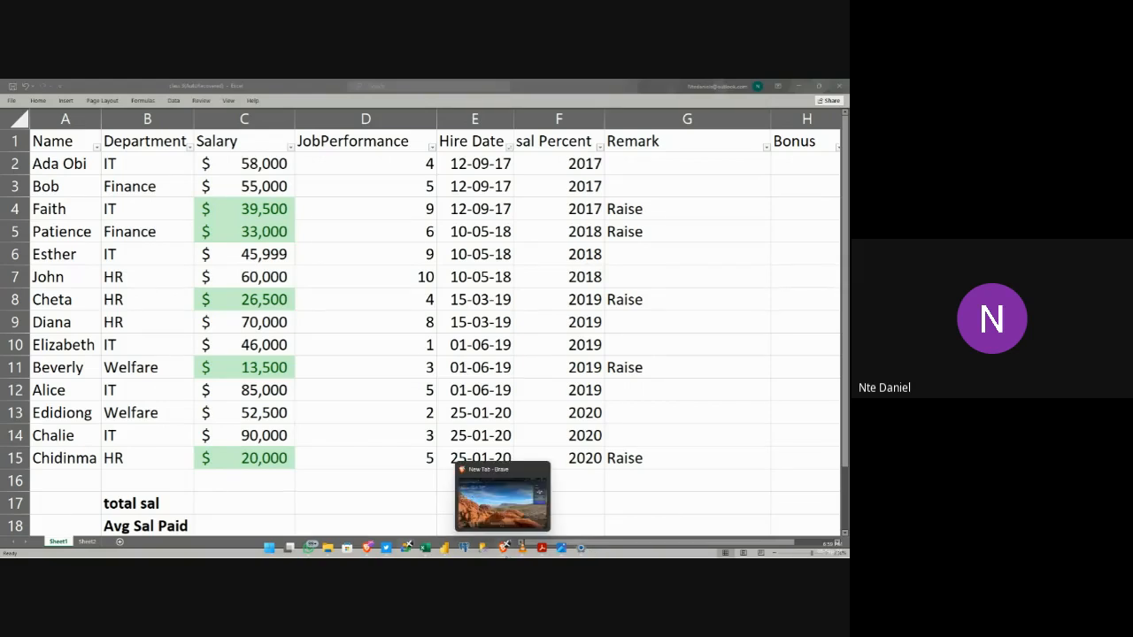
click(497, 524)
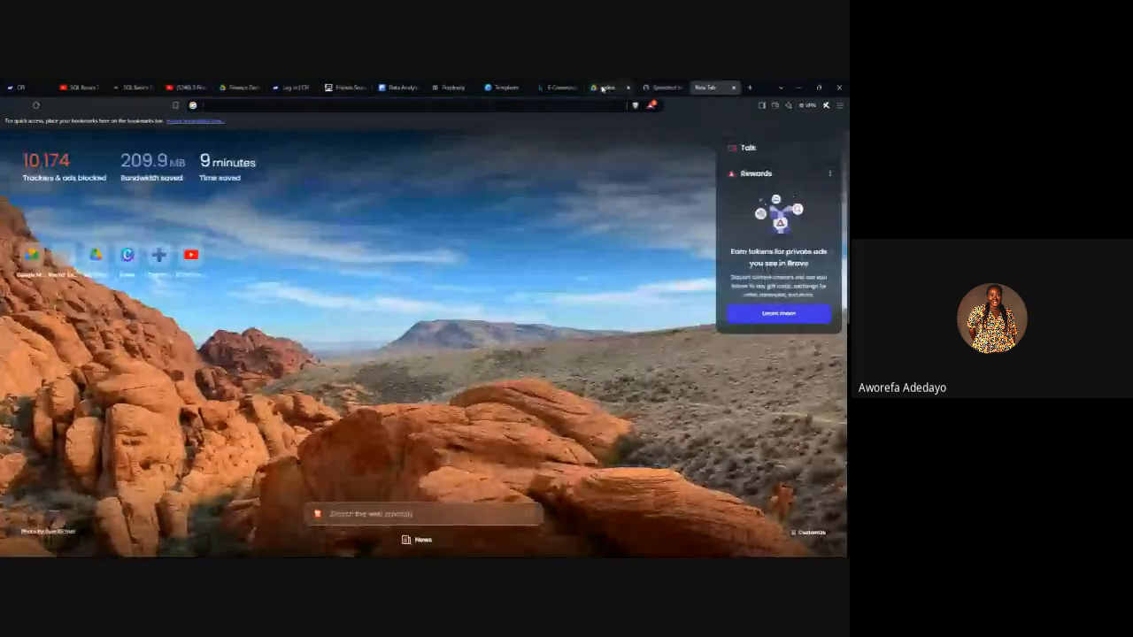
click(607, 88)
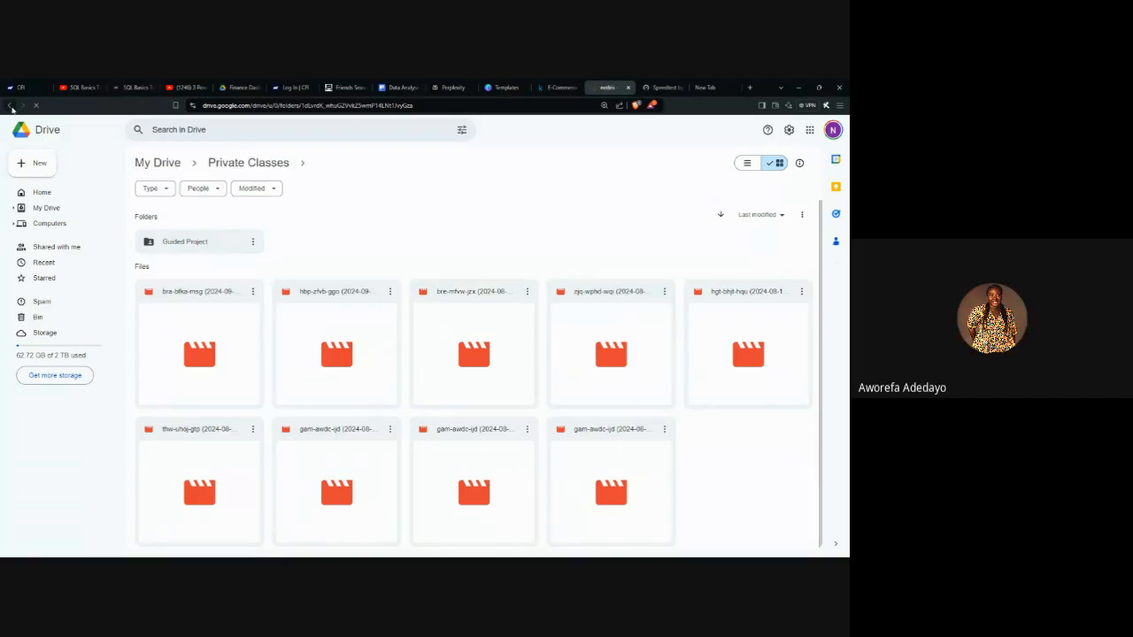
click(11, 107)
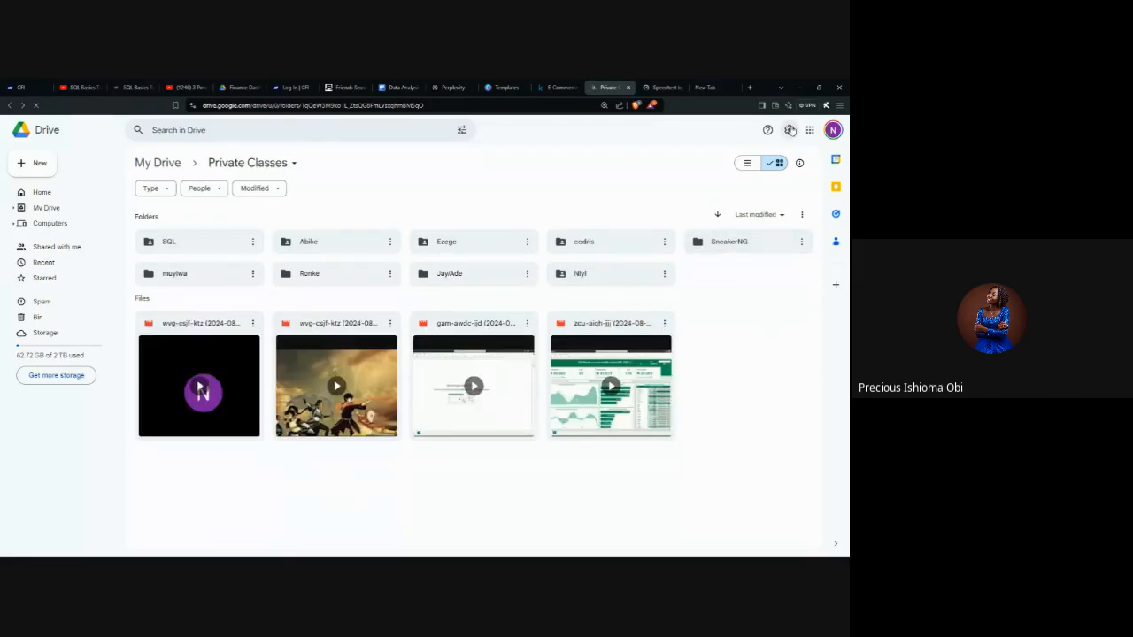
click(798, 88)
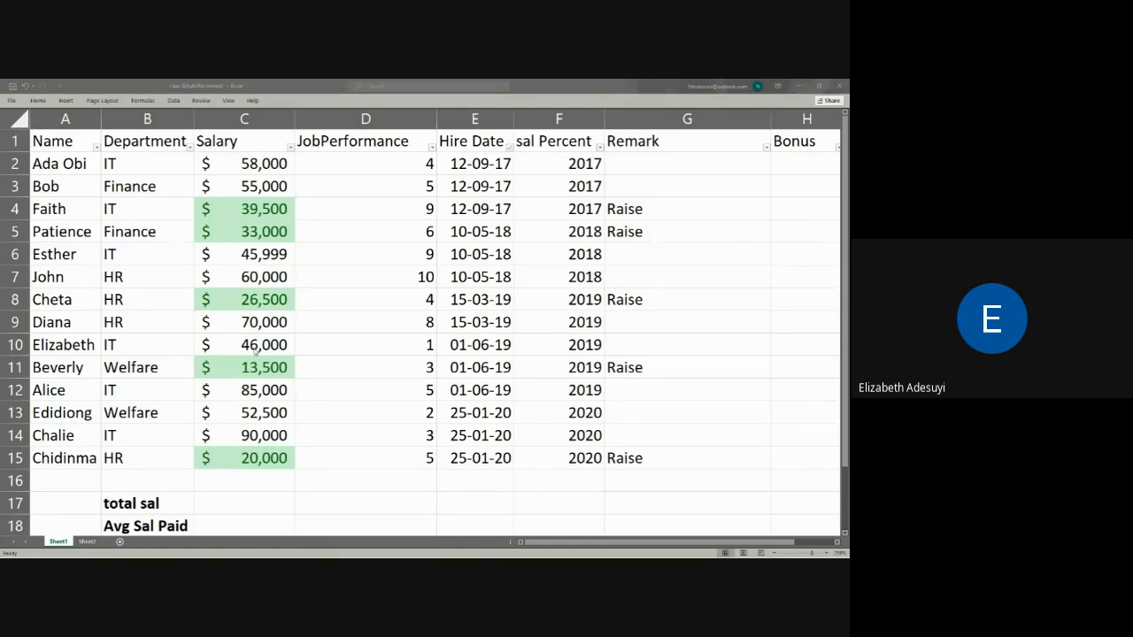
mouse_move(343, 556)
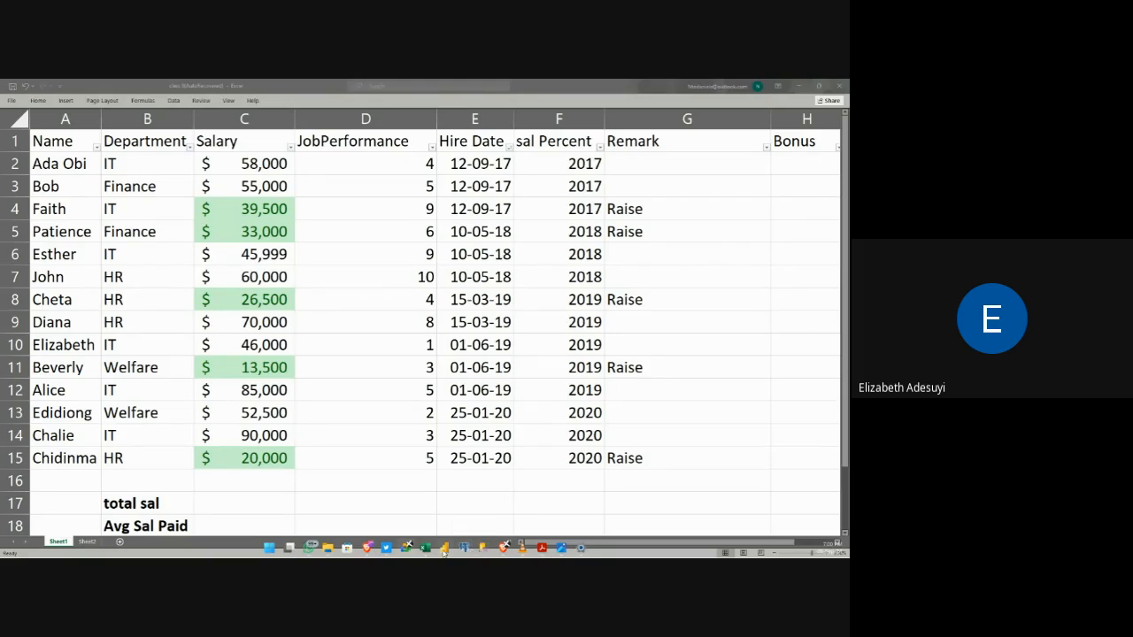
mouse_move(445, 553)
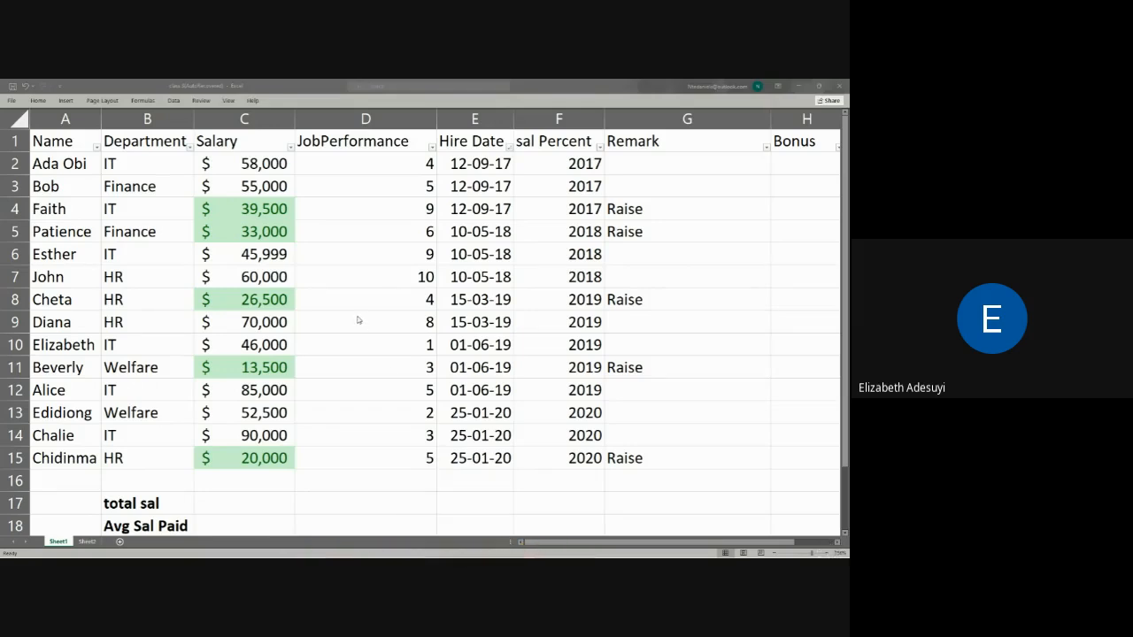
click(366, 173)
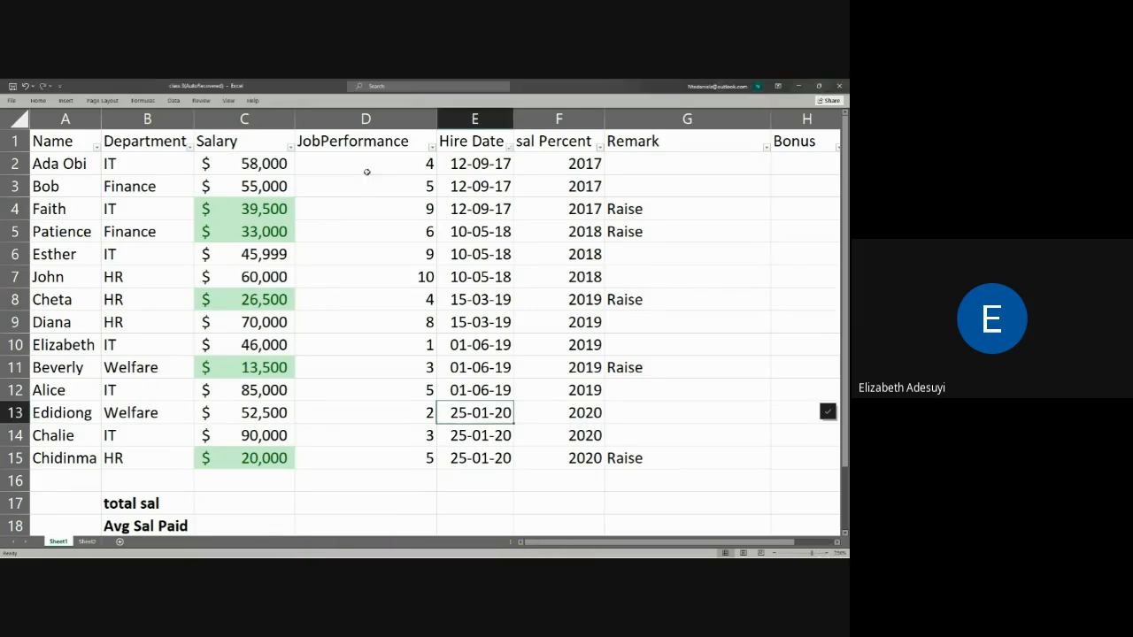
click(367, 172)
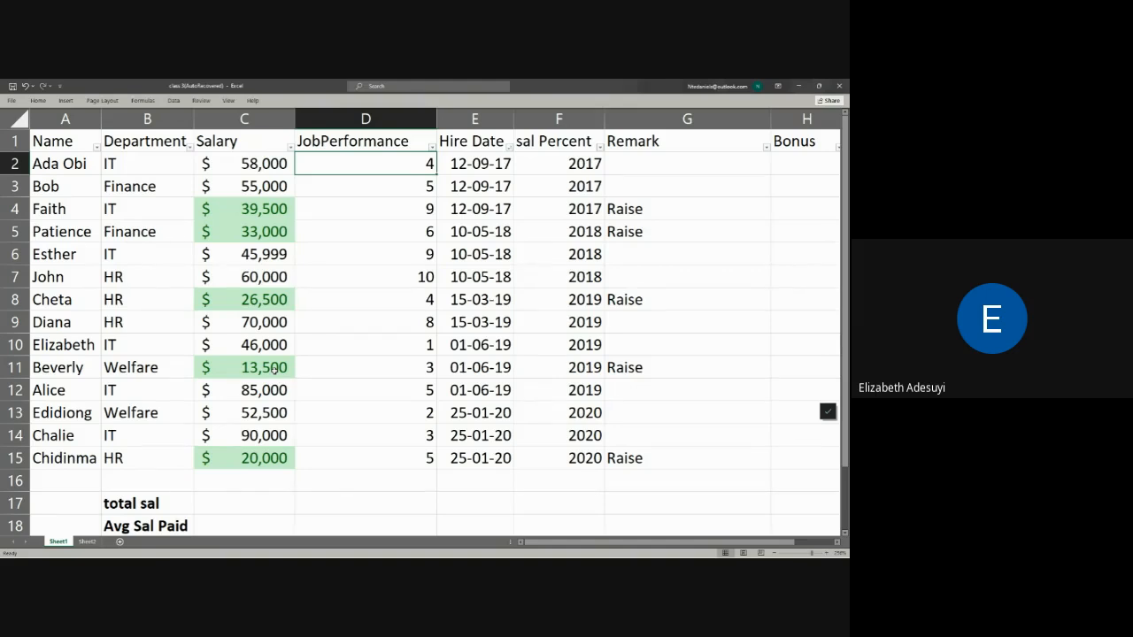
mouse_move(283, 166)
mouse_down()
mouse_move(270, 164)
mouse_move(326, 218)
mouse_move(359, 461)
mouse_up()
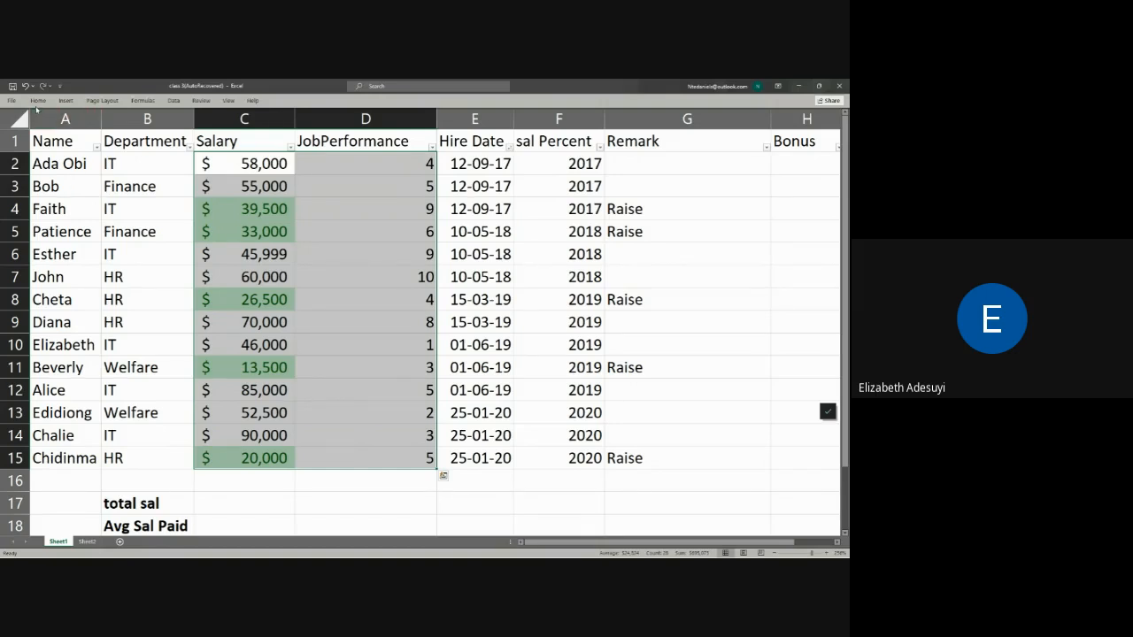
click(337, 367)
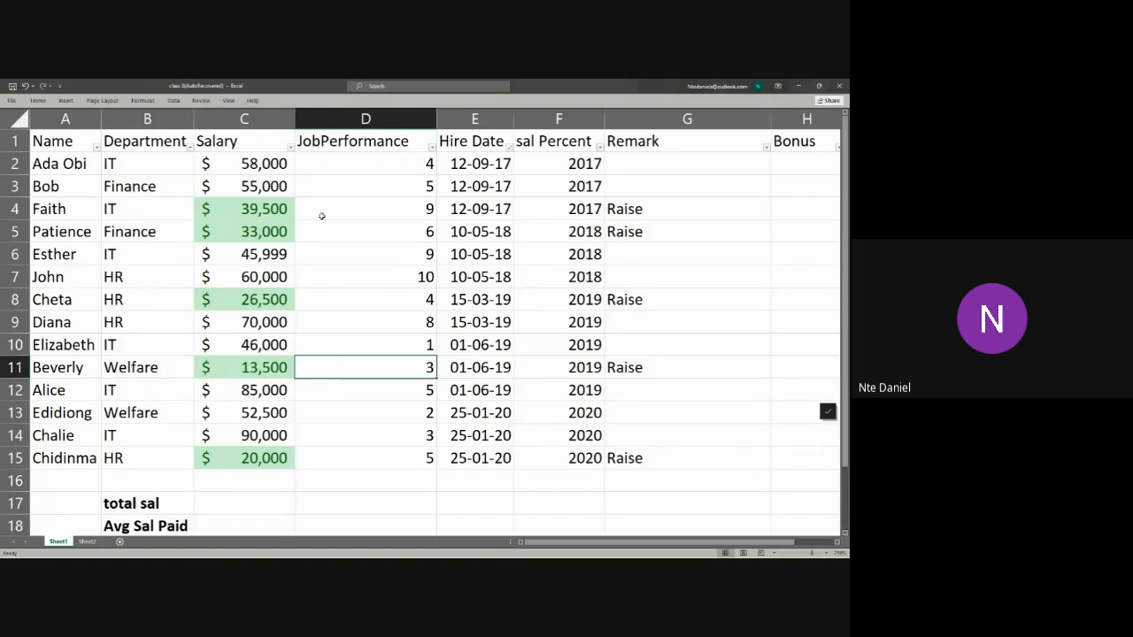
Step: Clear the conditional formatting rules from the entire sheet
drag(255, 165, 231, 457)
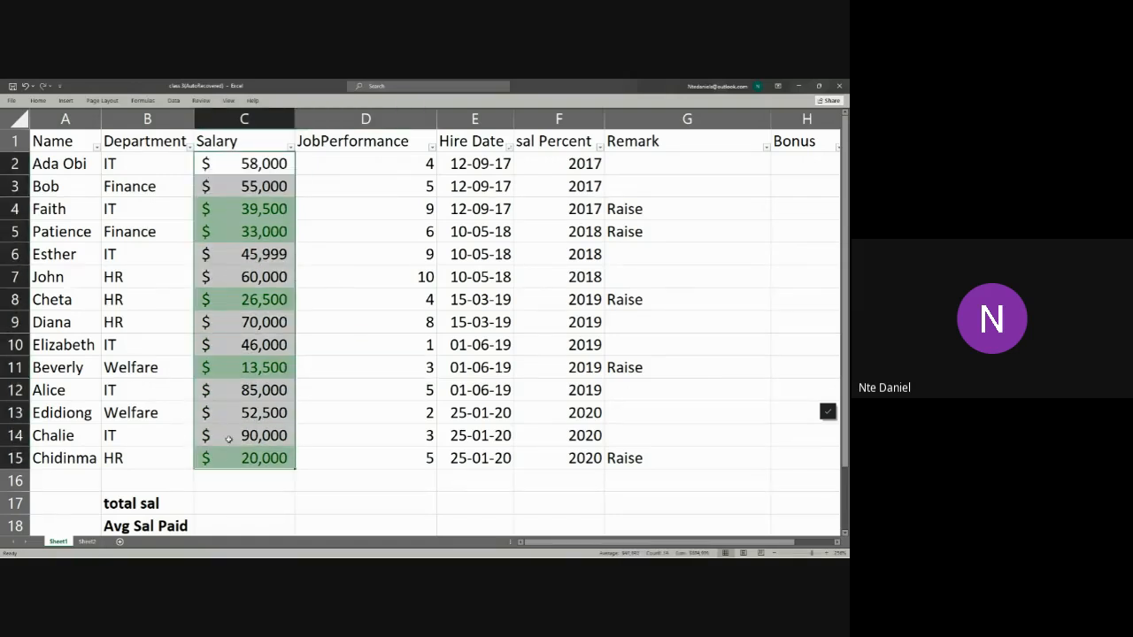
click(38, 100)
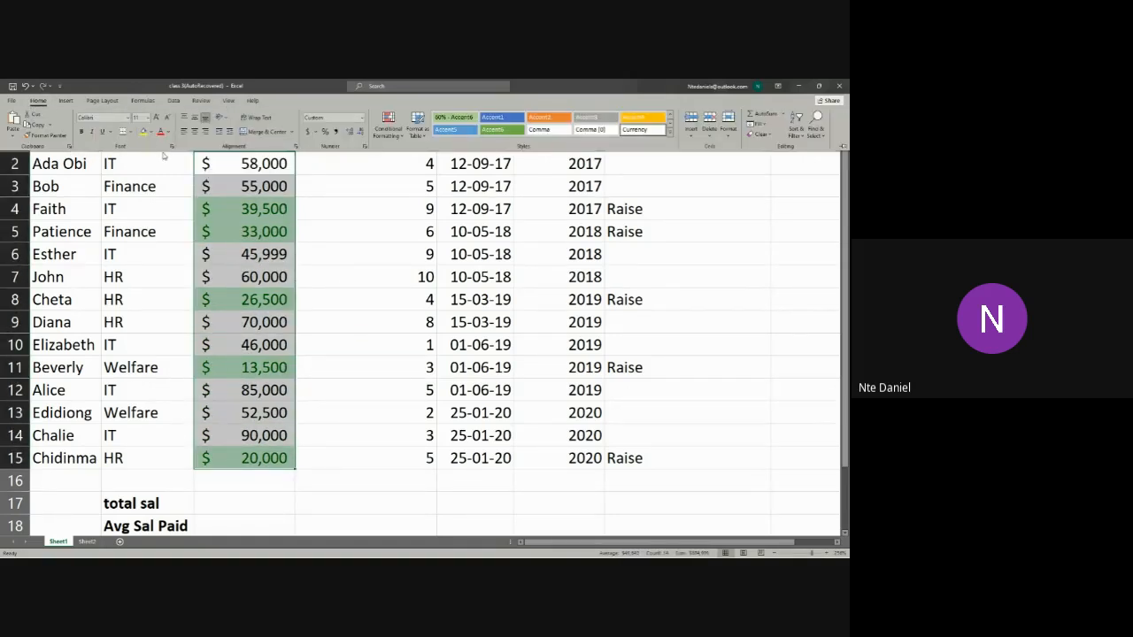
click(390, 141)
mouse_move(432, 270)
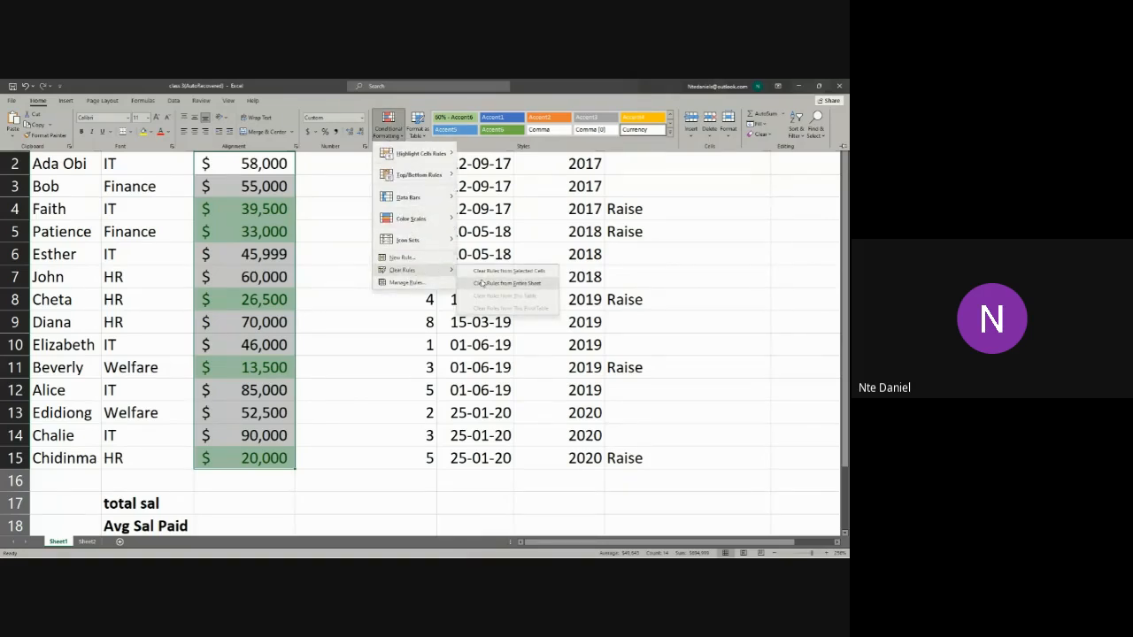
click(476, 282)
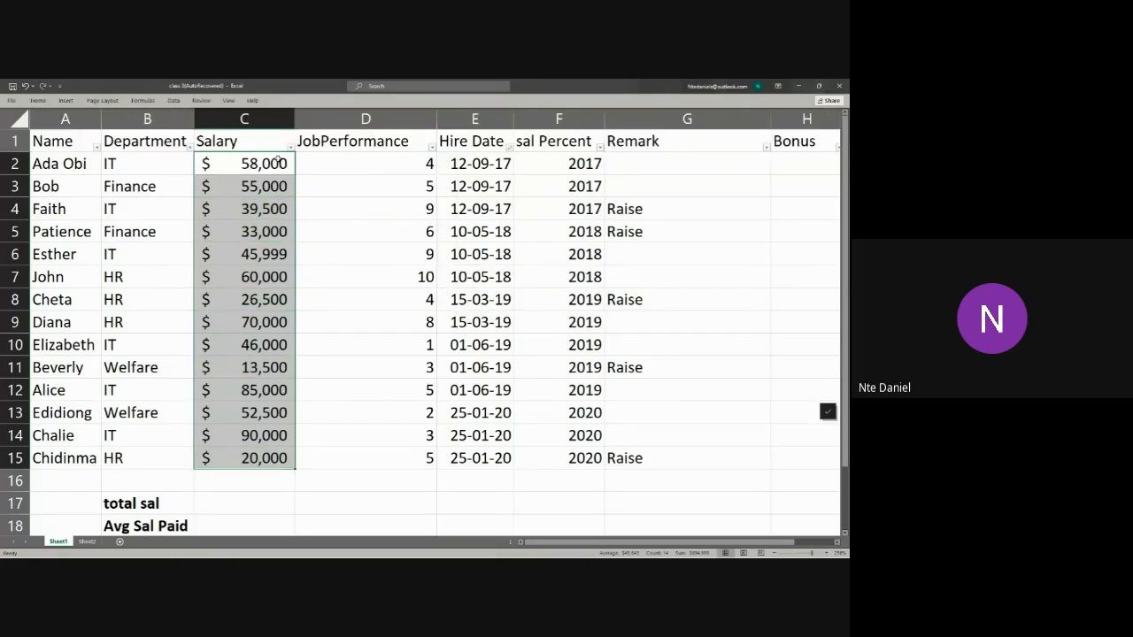
click(35, 110)
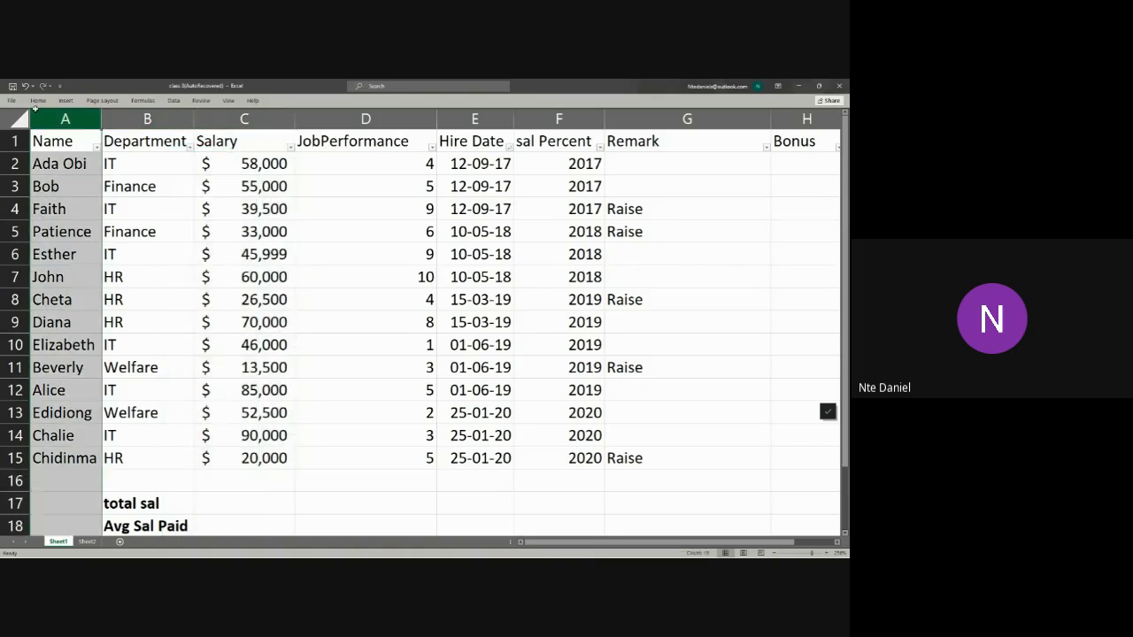
drag(244, 119, 229, 254)
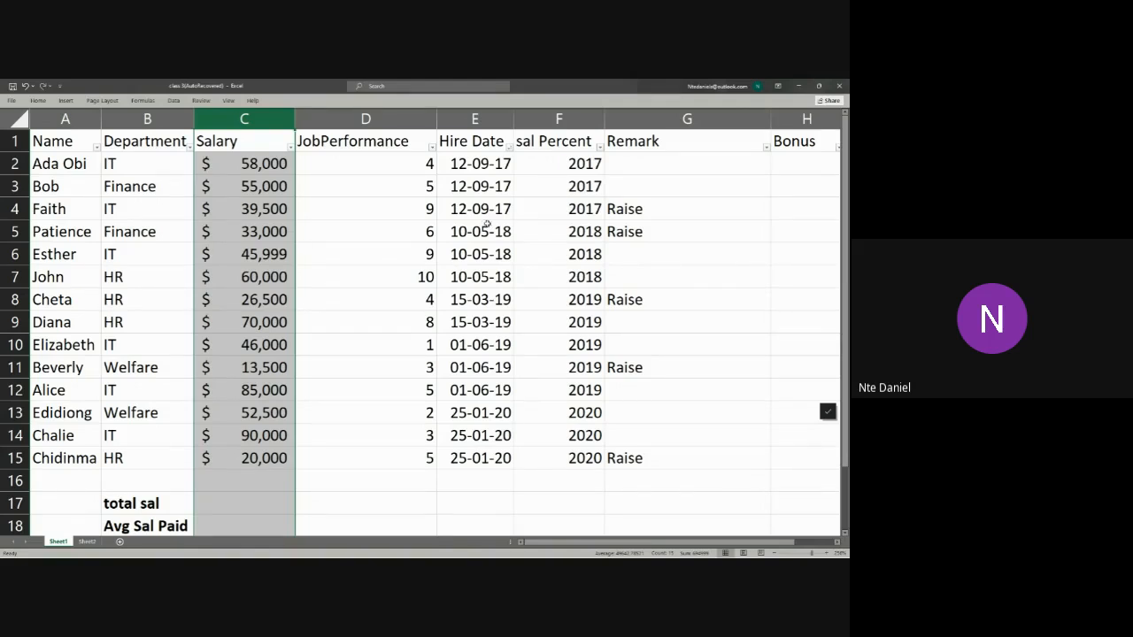
click(476, 119)
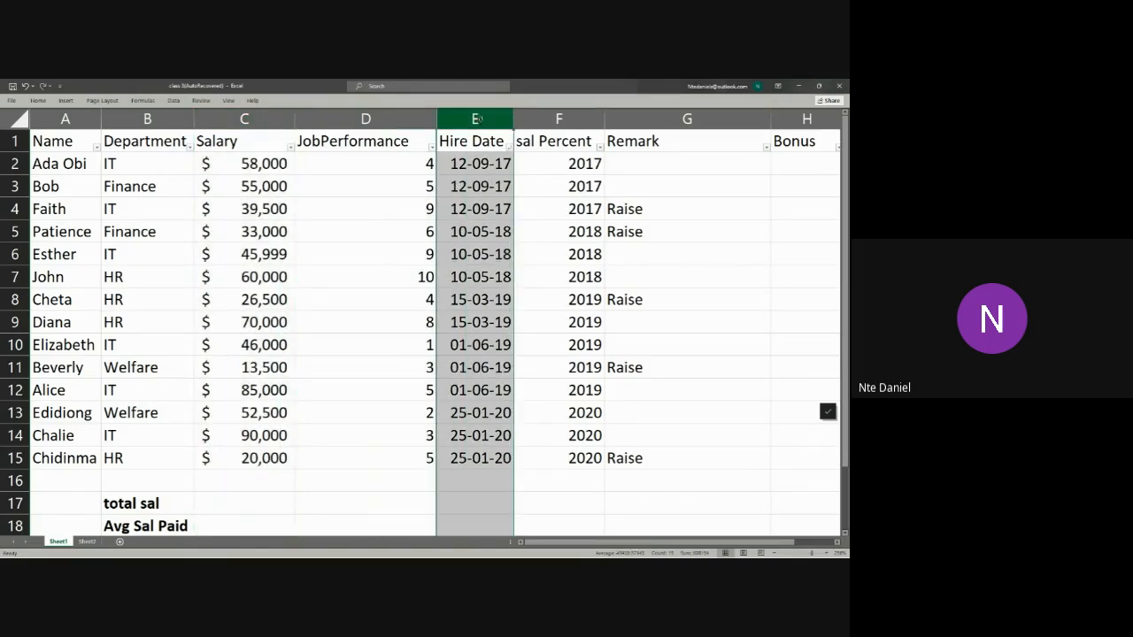
Step: Preview a Text That Contains rule for an employee's name in column A with Light Red Fill with Dark Red Text, and cancel it
click(58, 119)
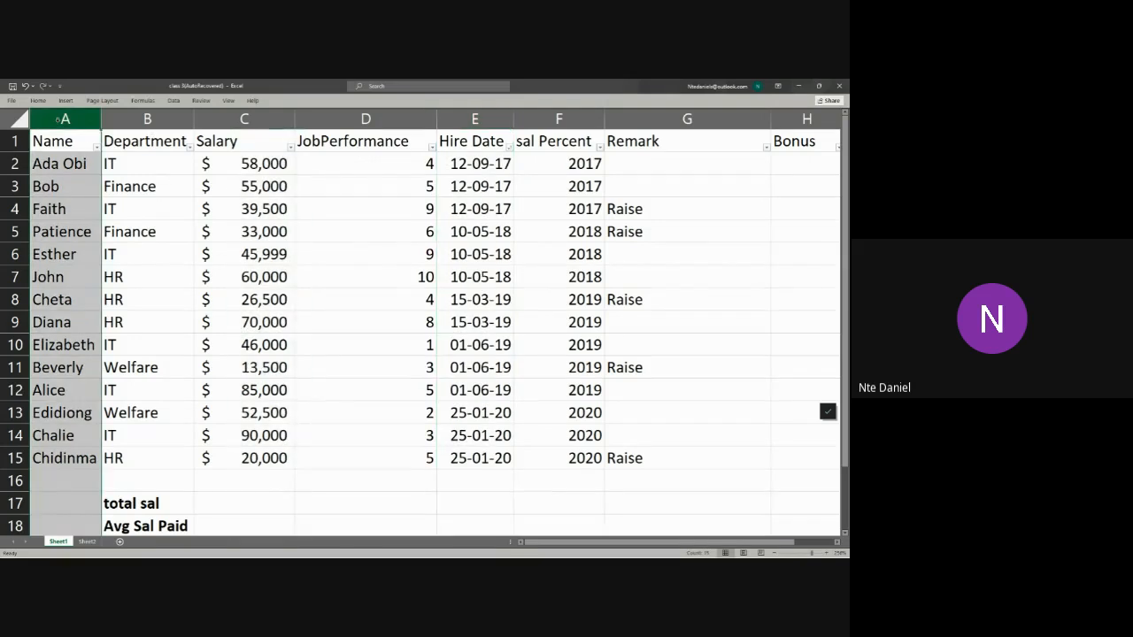
click(38, 100)
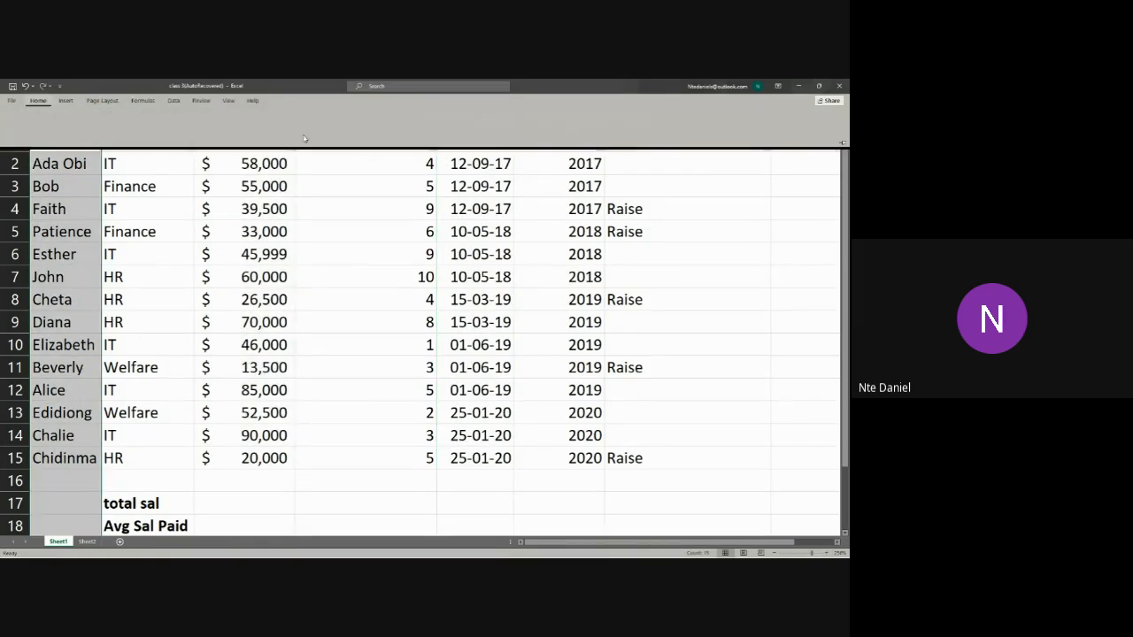
click(392, 126)
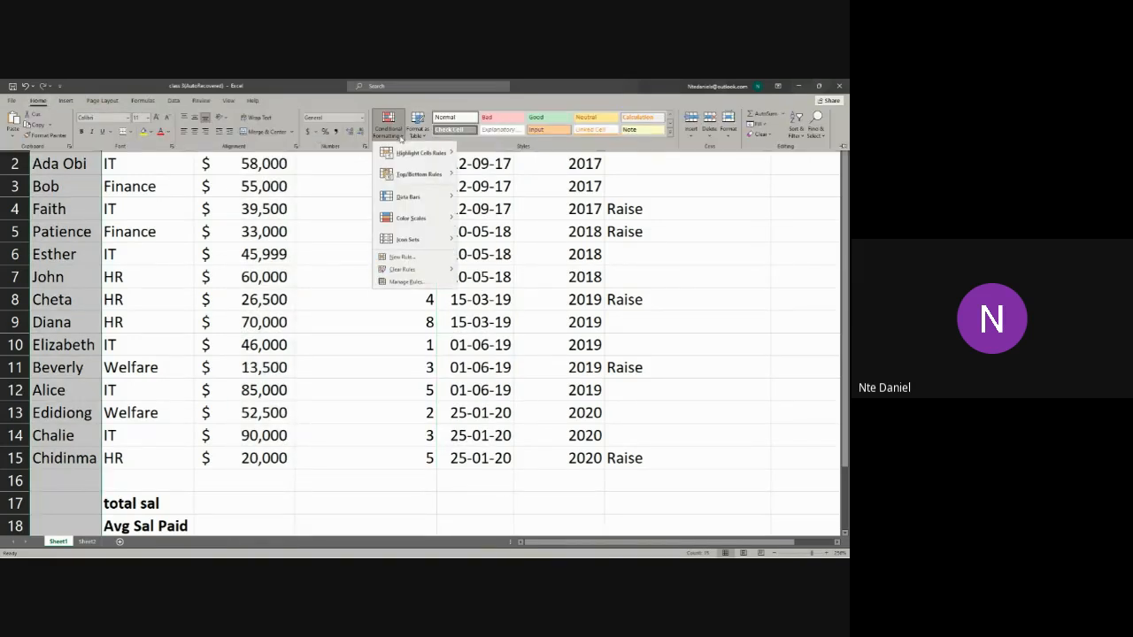
mouse_move(414, 161)
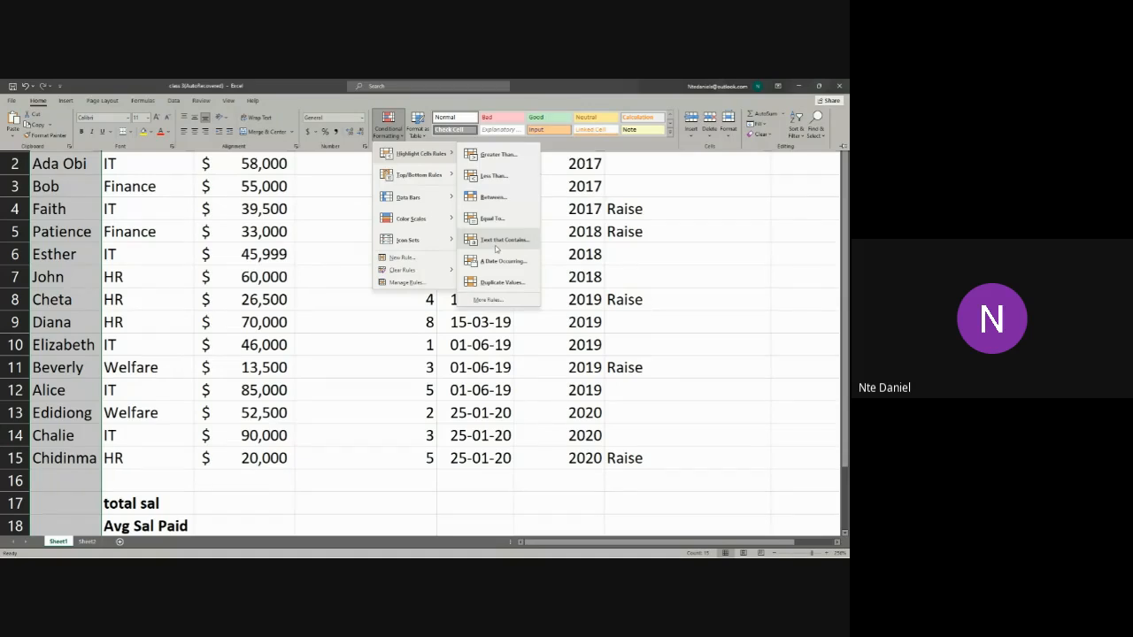
click(496, 240)
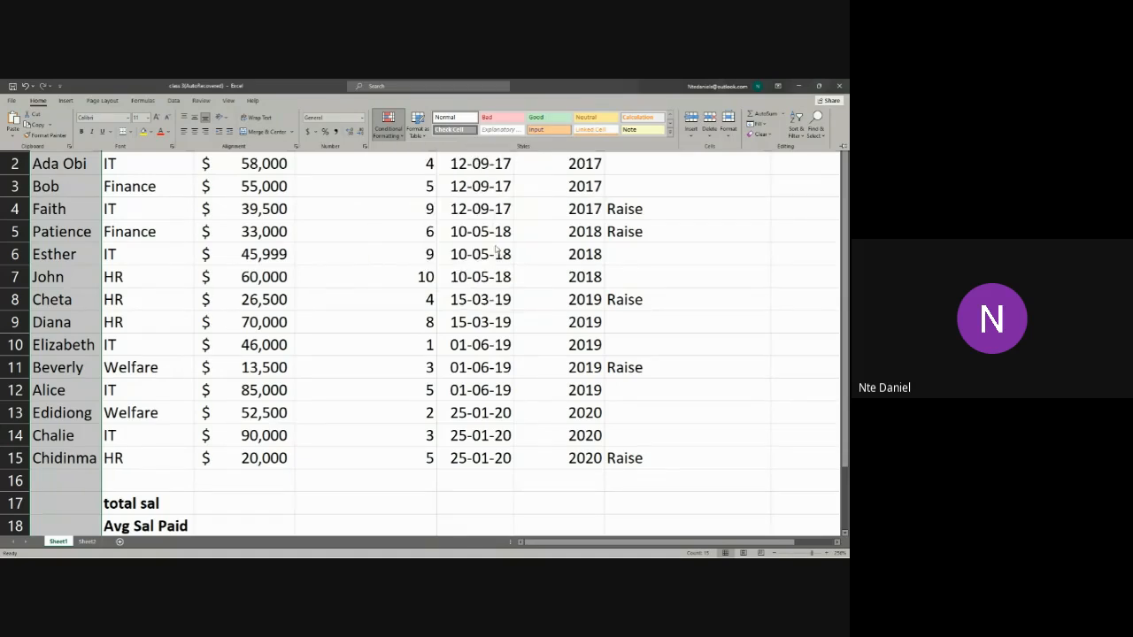
click(338, 333)
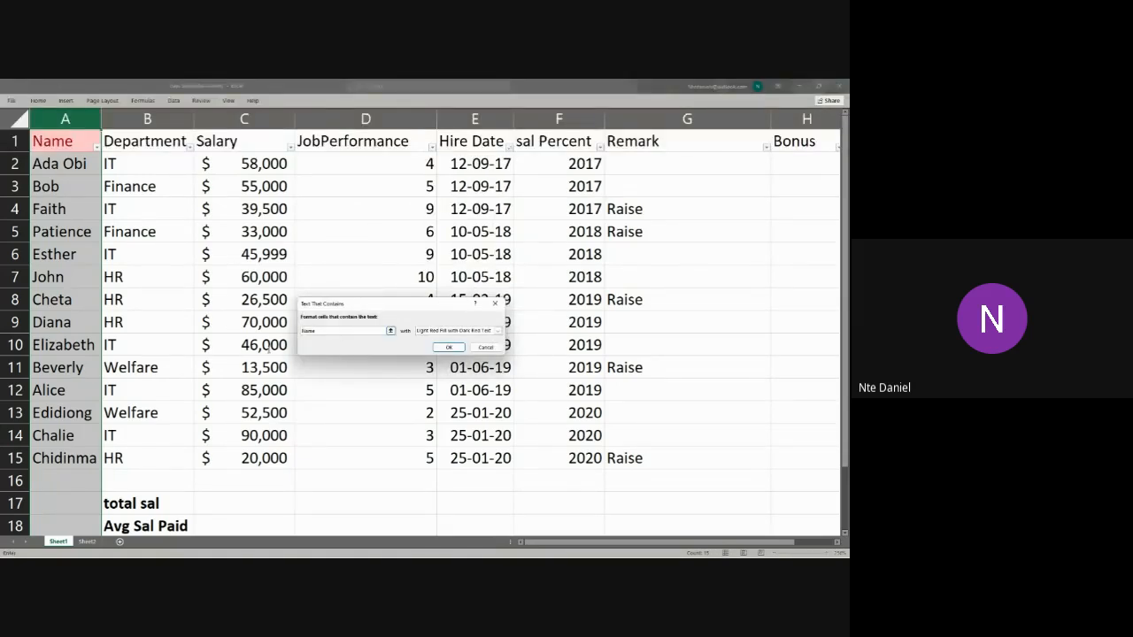
drag(313, 331, 288, 334)
text(Chali)
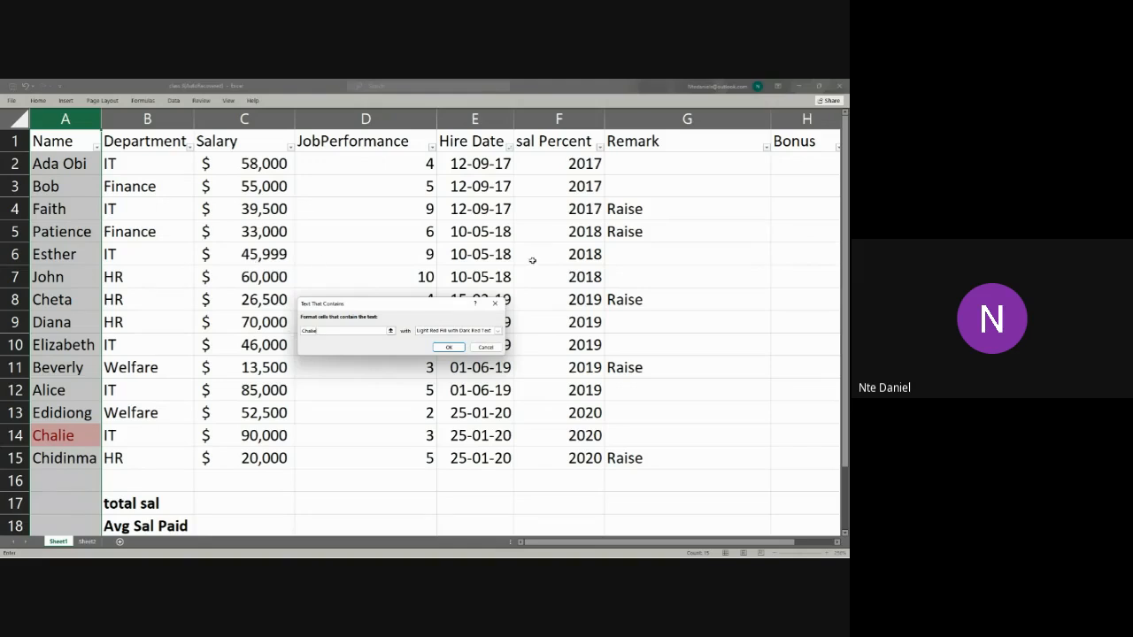
click(487, 346)
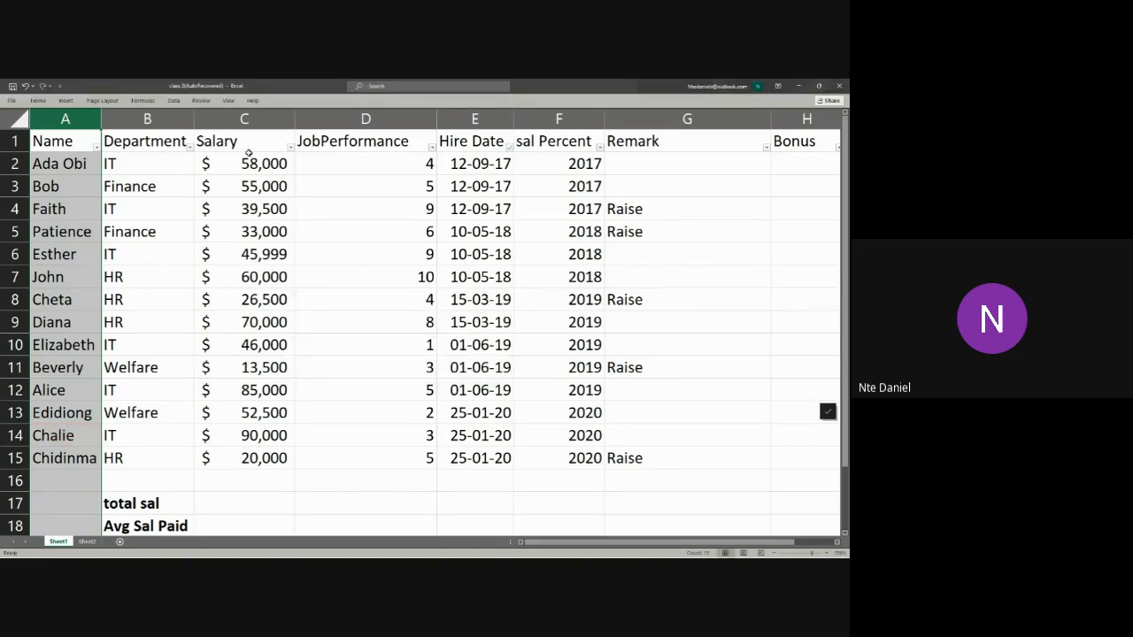
Step: Preview an Equal To rule for the value 60000 on the Salary column with Light Red Fill with Dark Red Text, and cancel it
click(225, 118)
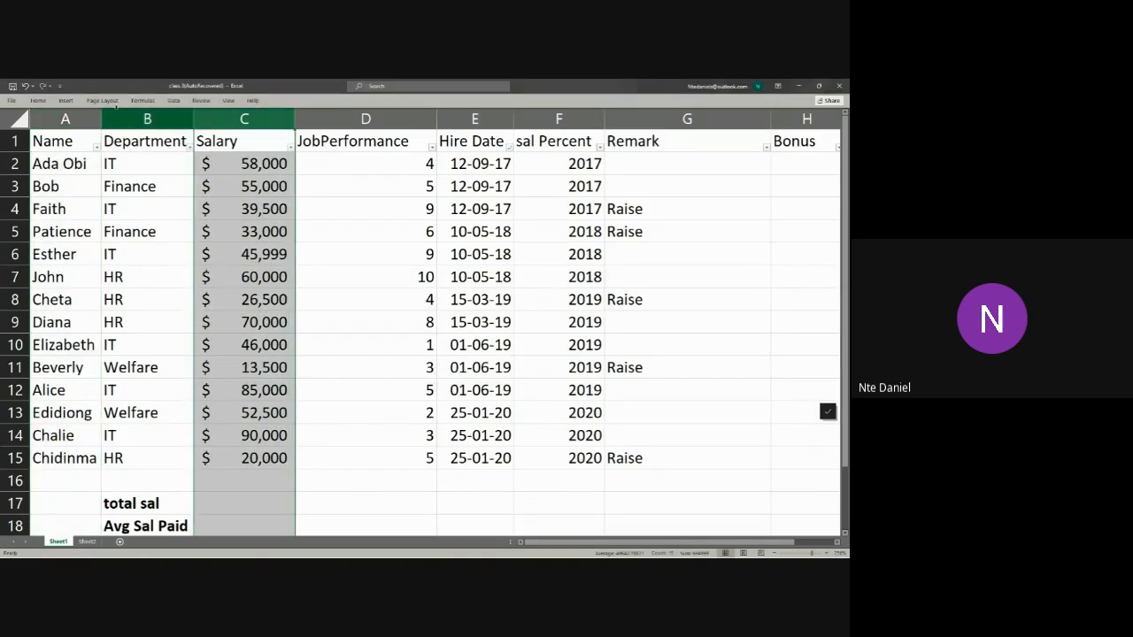
click(38, 100)
click(390, 129)
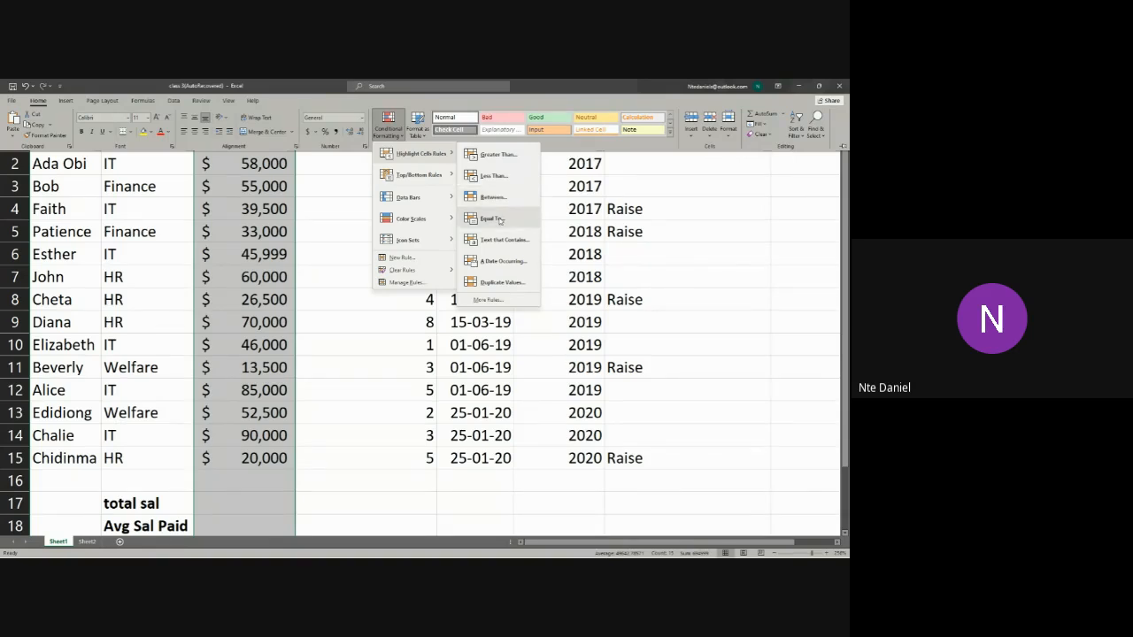
click(492, 217)
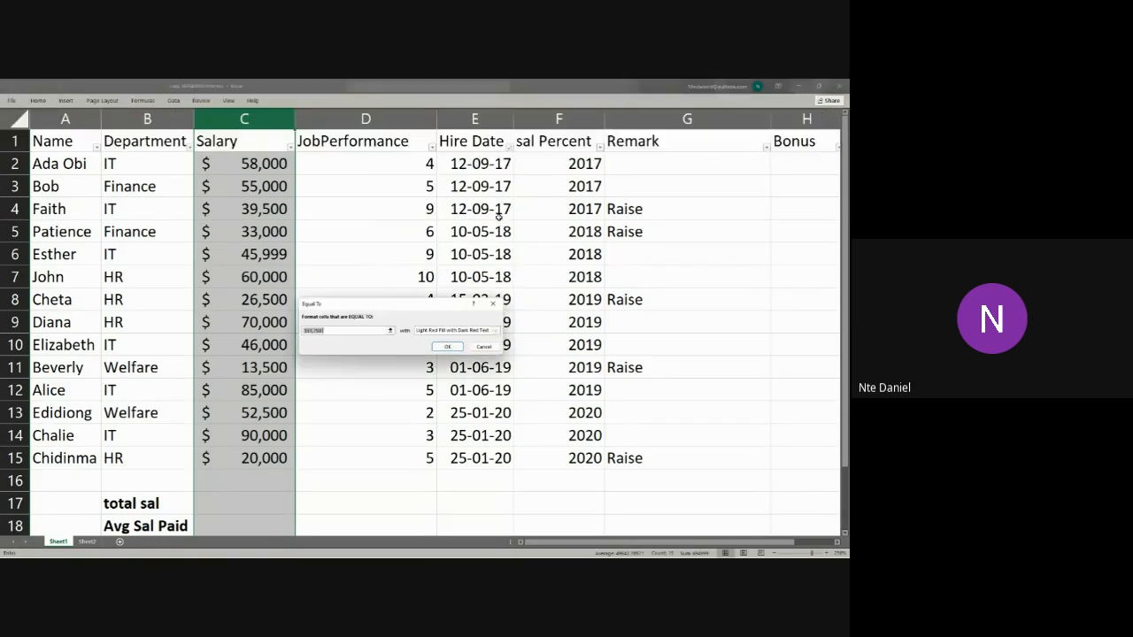
click(325, 331)
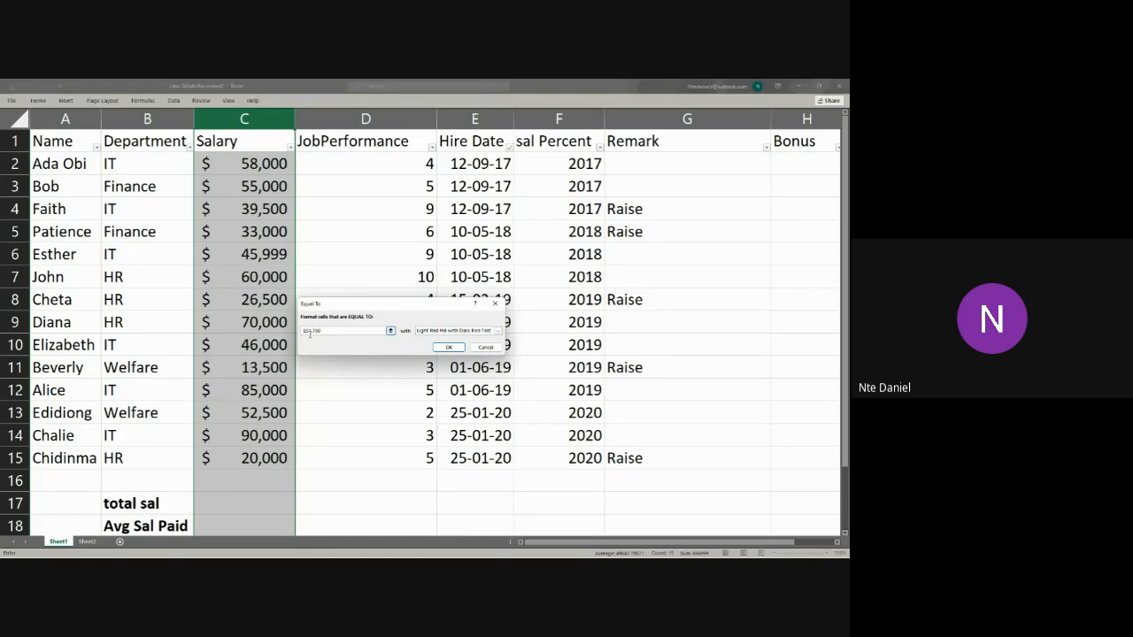
drag(324, 330, 307, 332)
text(500)
text(0000)
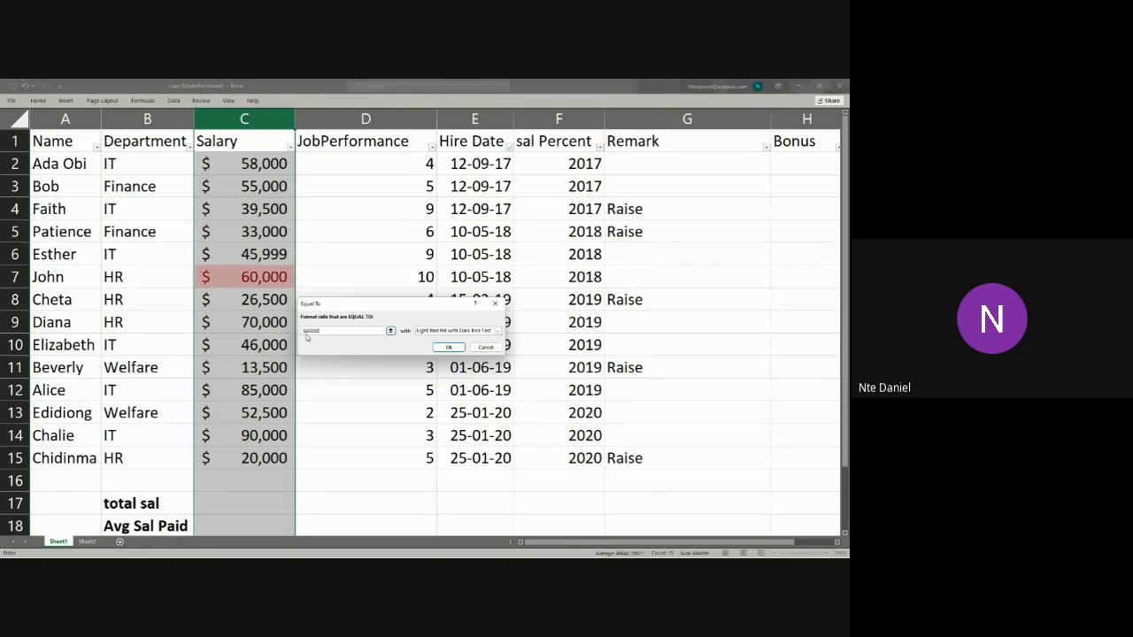
click(486, 347)
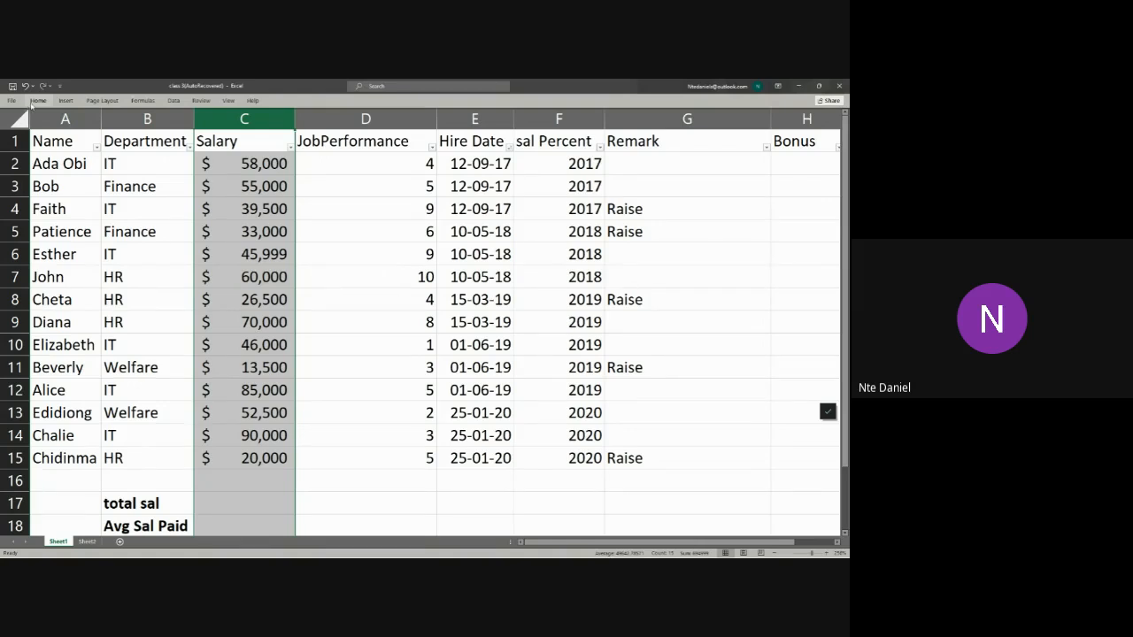
click(35, 101)
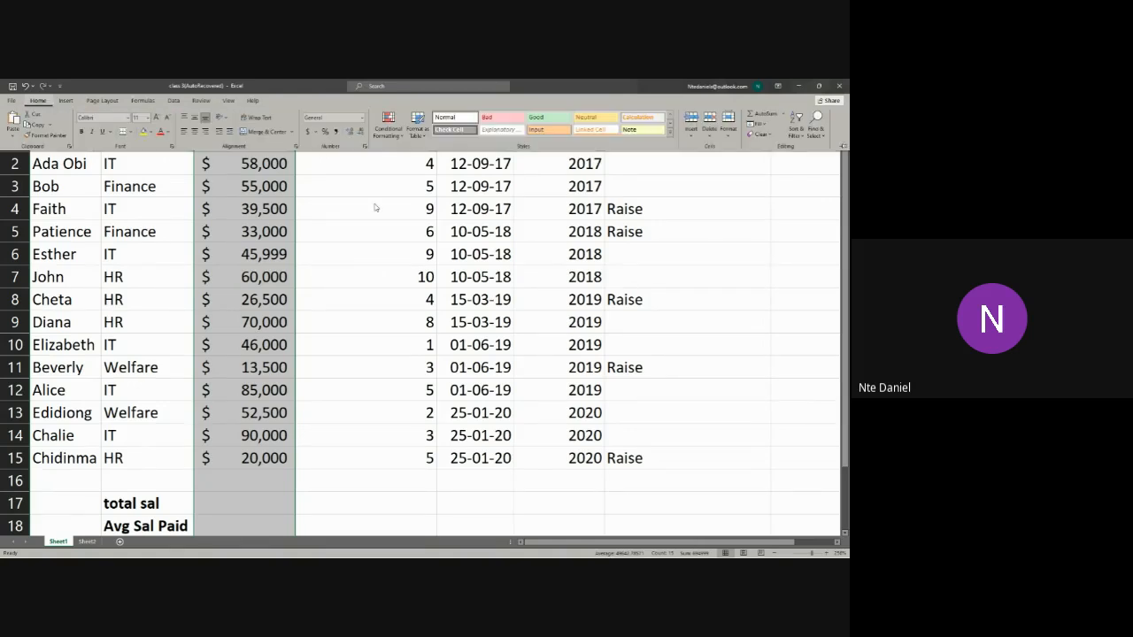
click(394, 133)
mouse_move(409, 176)
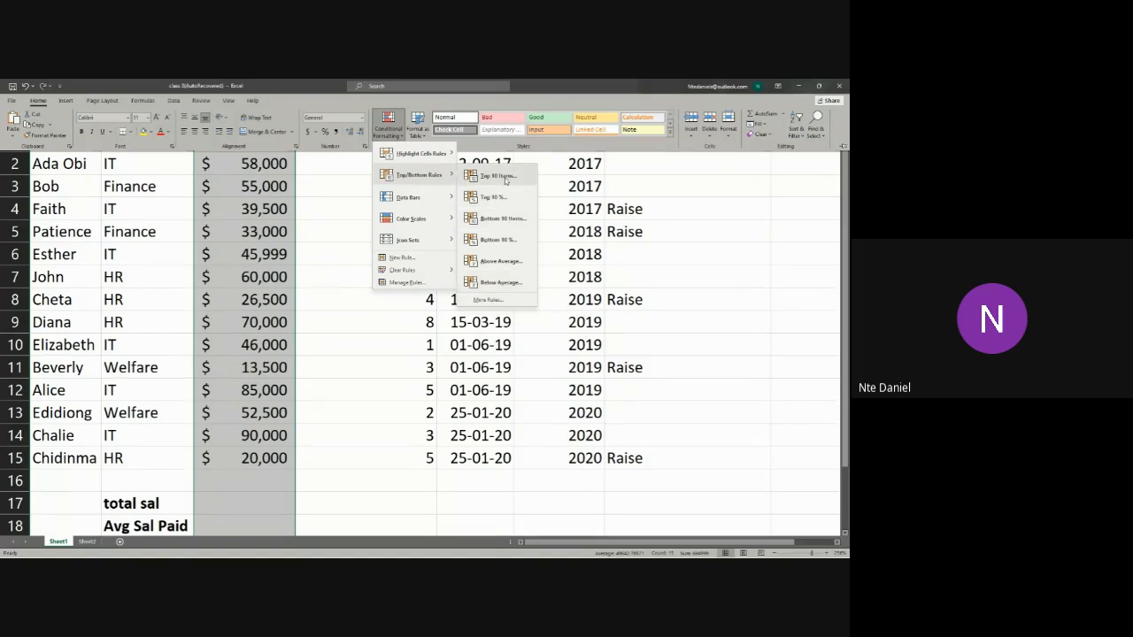
click(369, 320)
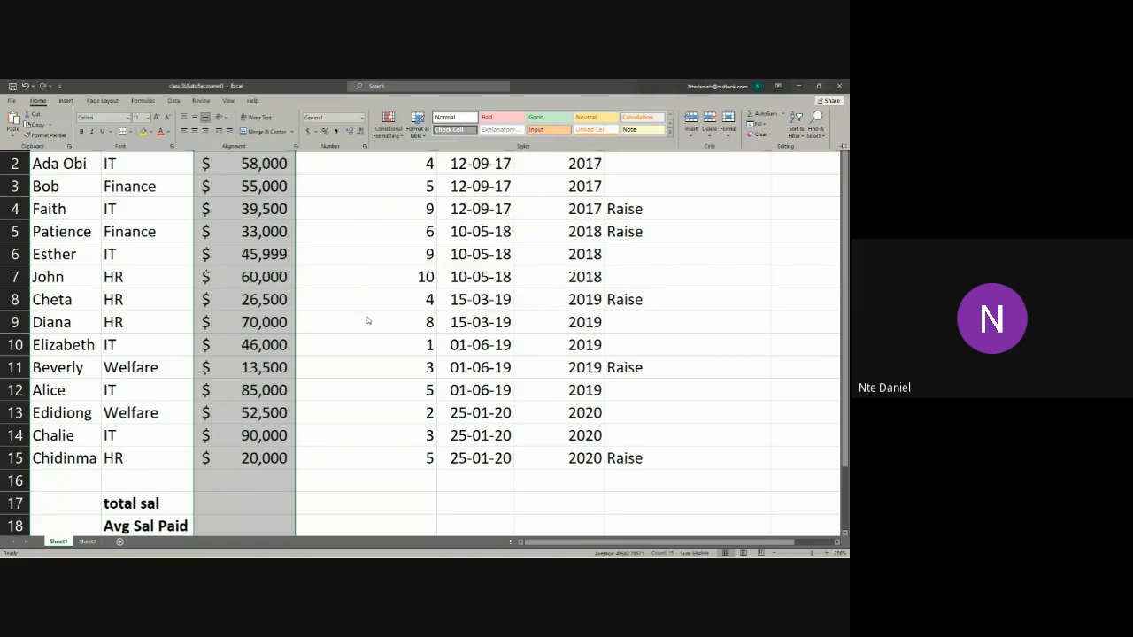
Step: Start a Top 10 Items rule on the JobPerformance scores in D2:D15 and limit it to the top 5
drag(481, 162, 567, 412)
drag(346, 162, 416, 460)
click(44, 102)
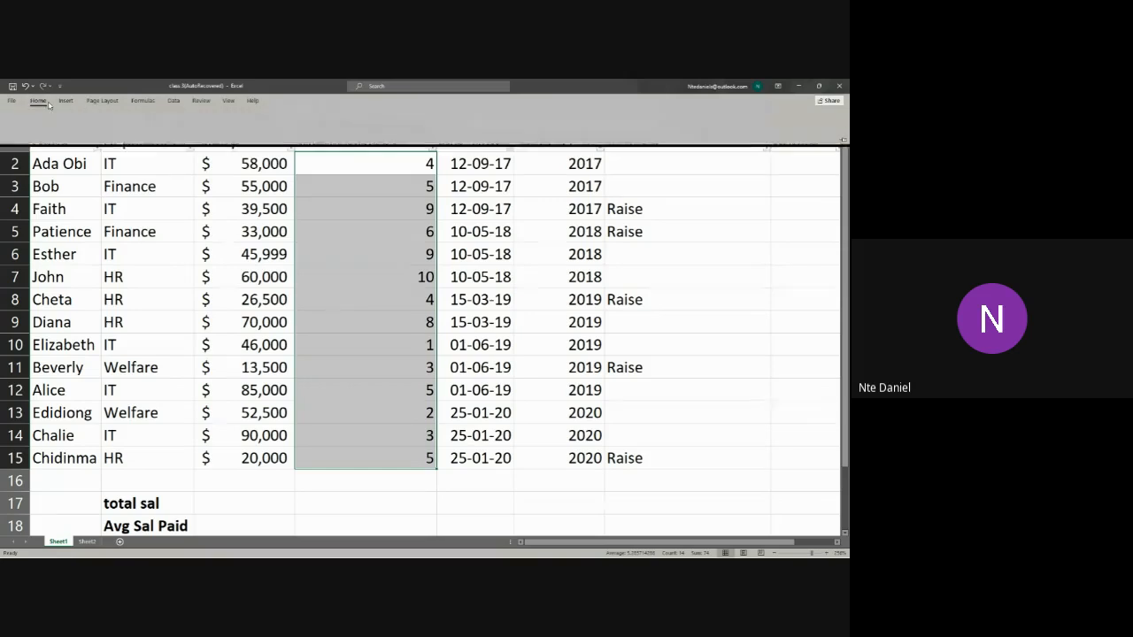
click(381, 133)
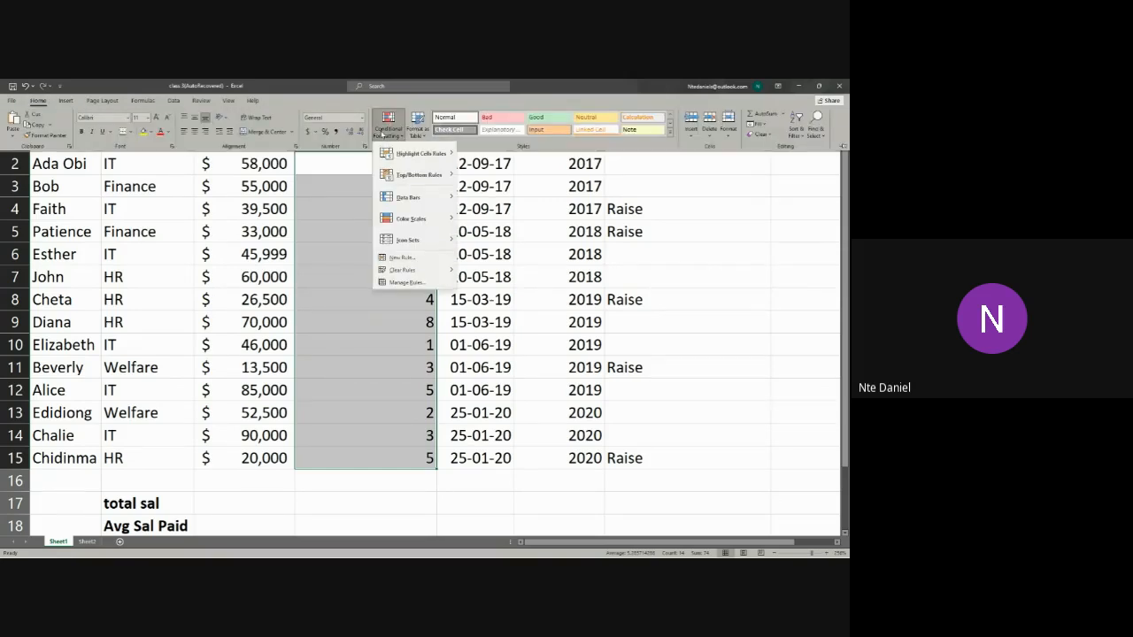
mouse_move(405, 154)
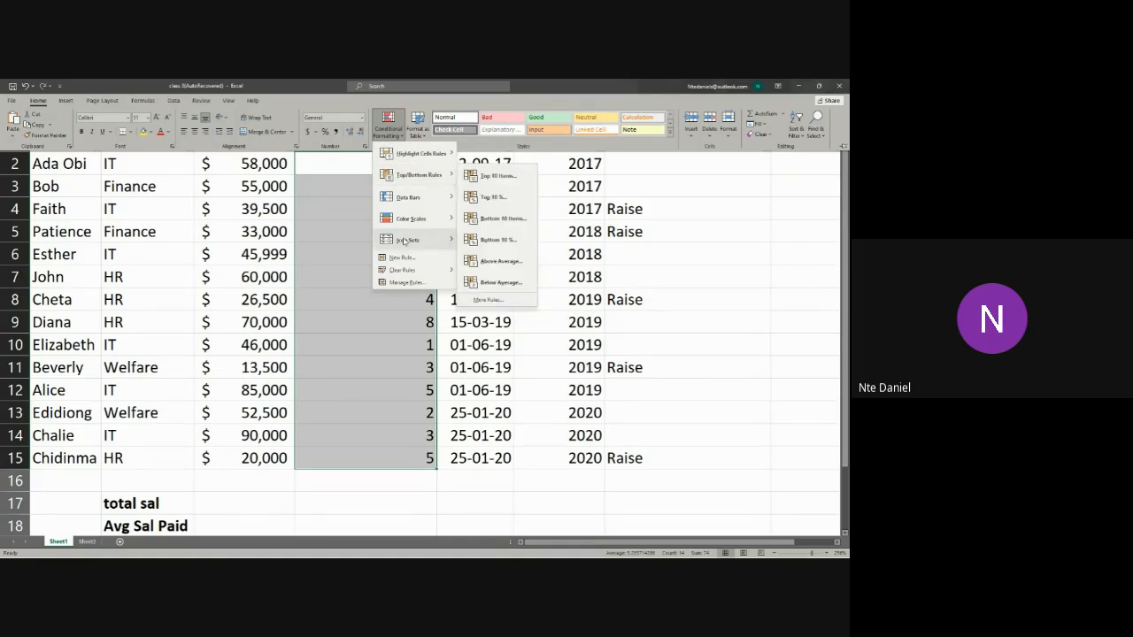
mouse_move(404, 240)
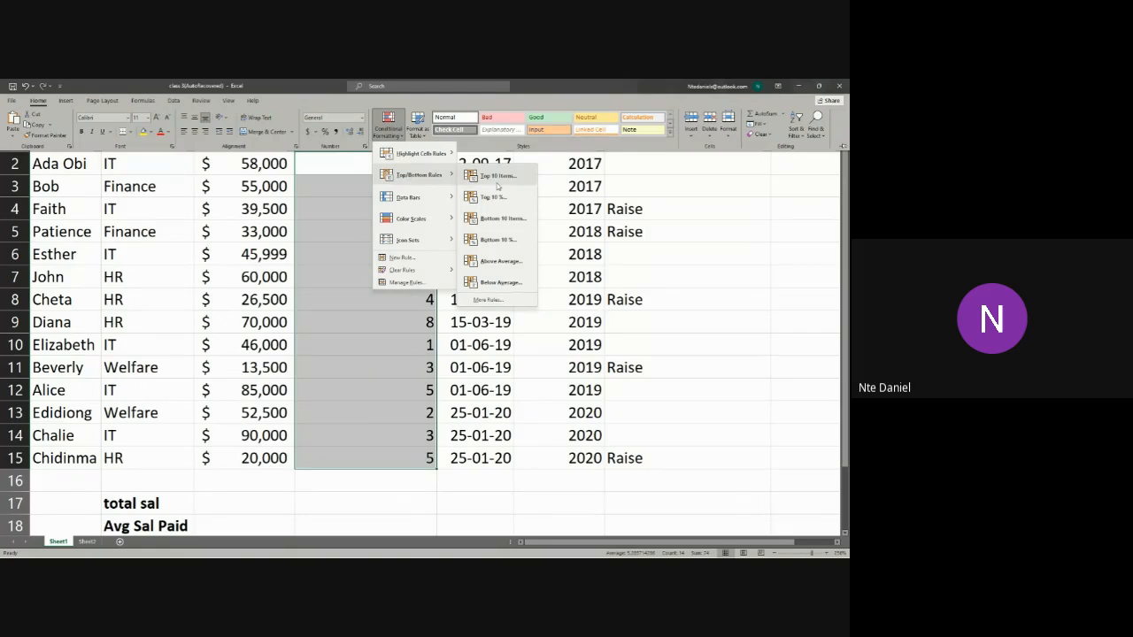
click(497, 176)
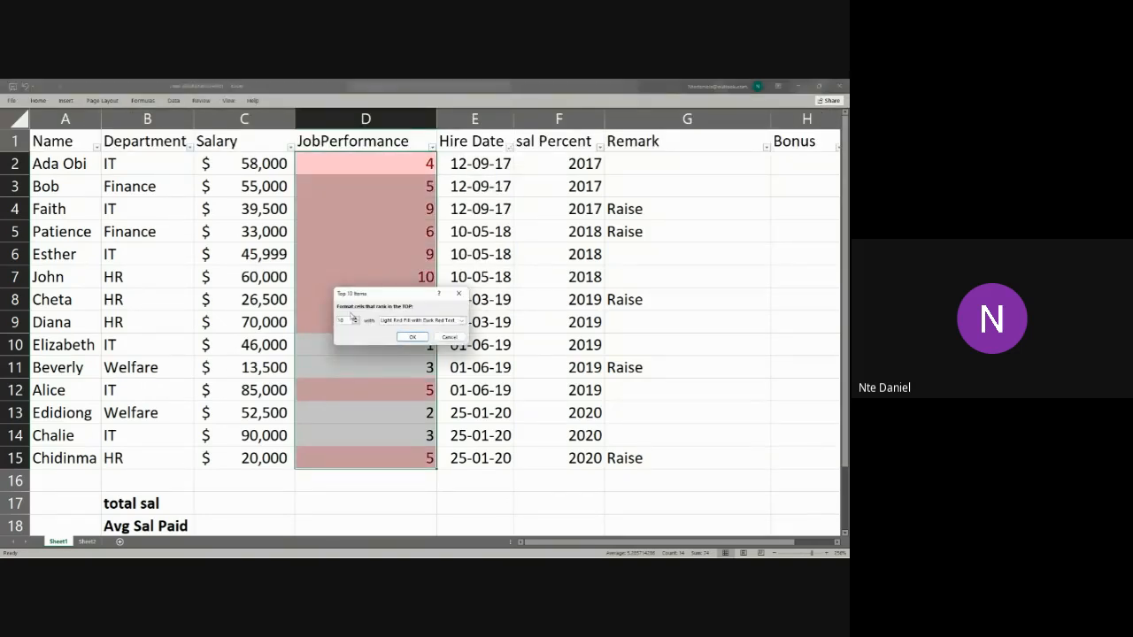
double_click(346, 320)
text(5)
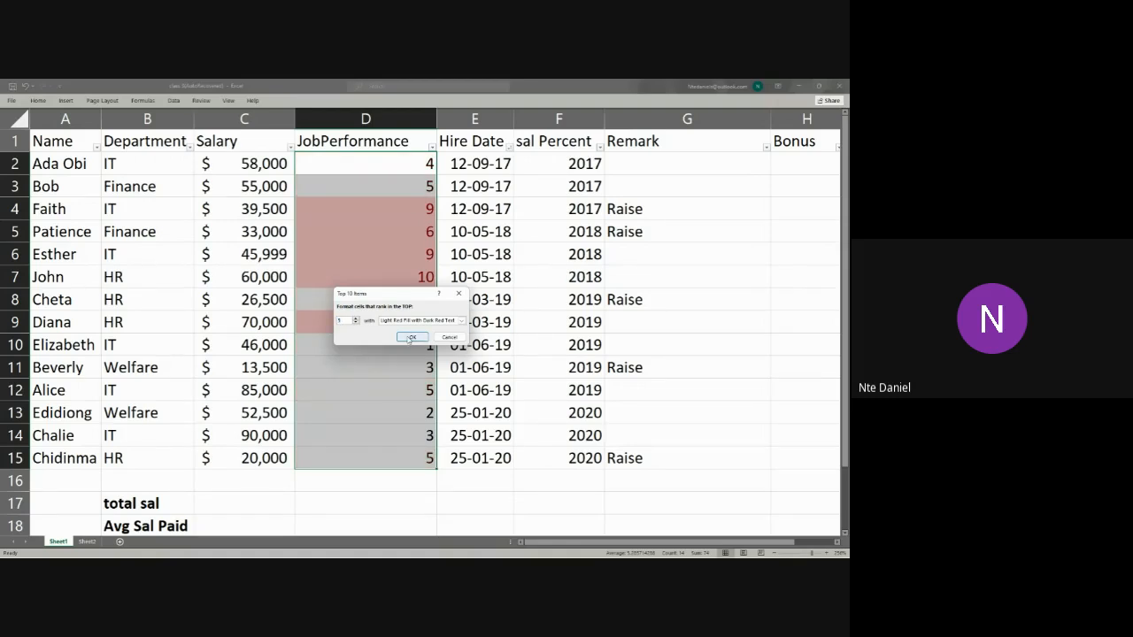
Step: Format the top-ranked JobPerformance scores with Green Fill with Dark Green Text and apply the rule
click(462, 320)
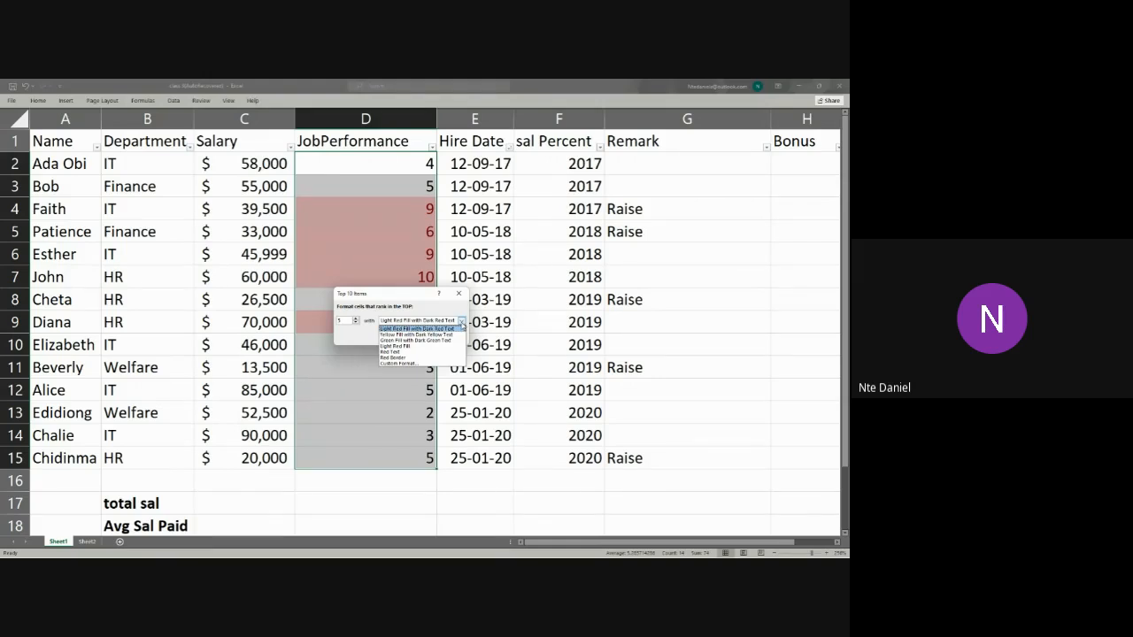
click(444, 340)
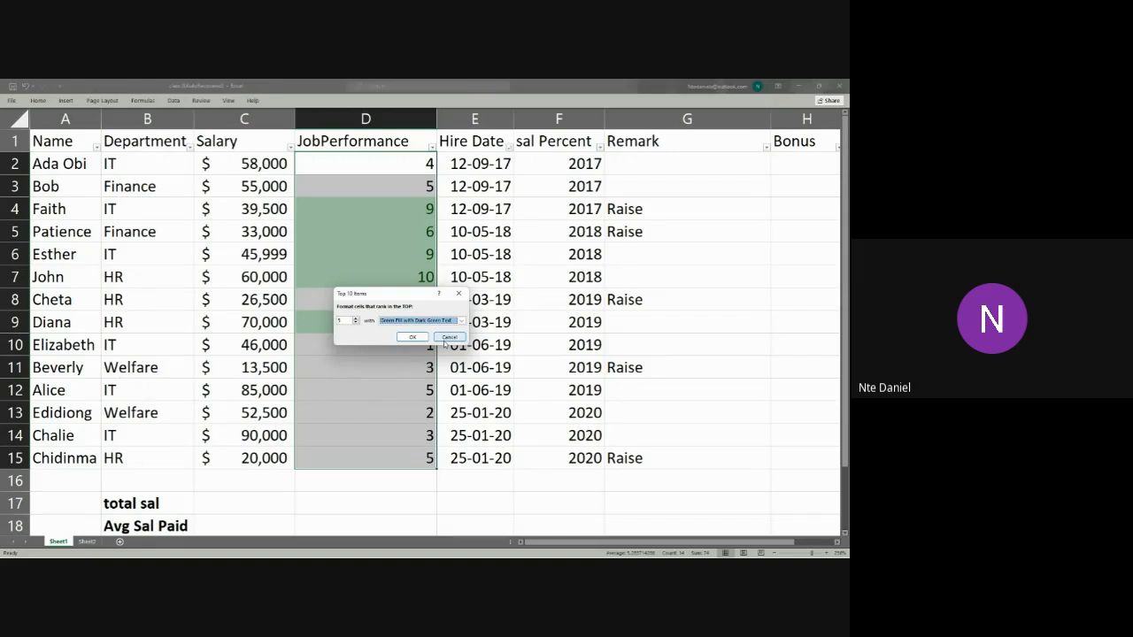
click(415, 339)
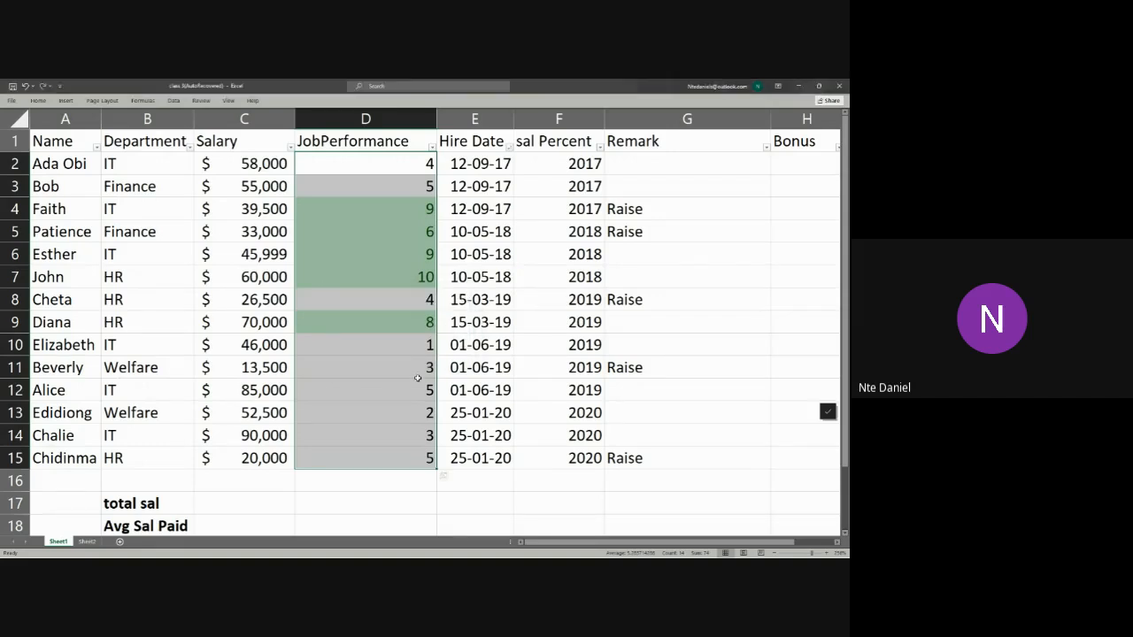
click(417, 377)
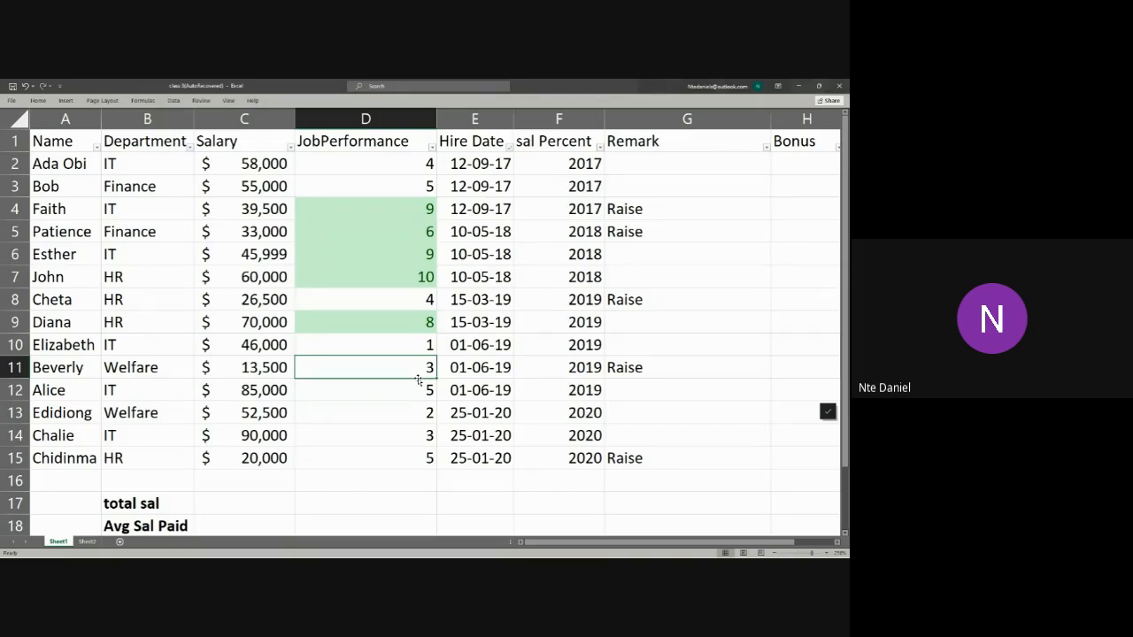
Step: View the formula-based option for determining which cells to format in a new formatting rule, and cancel it
click(38, 100)
click(387, 124)
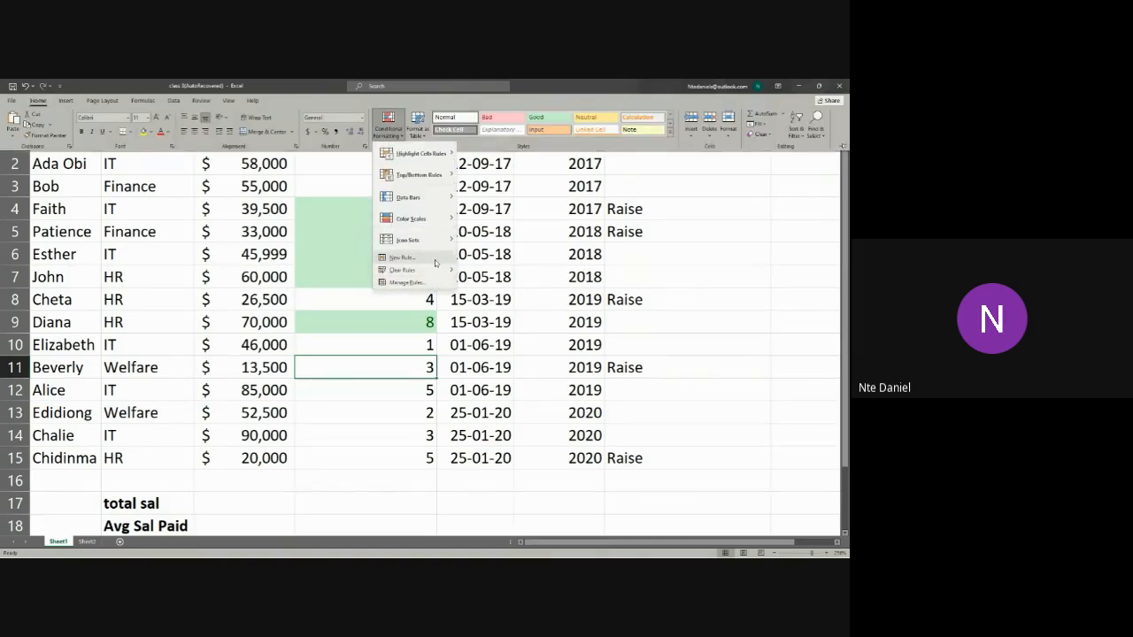
click(434, 259)
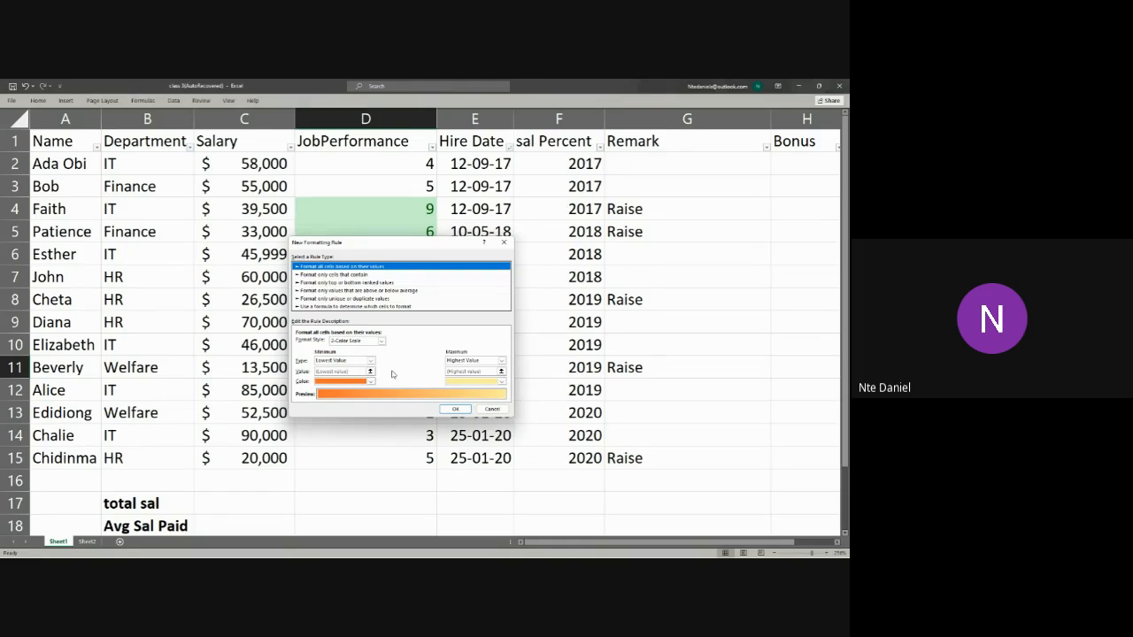
click(374, 306)
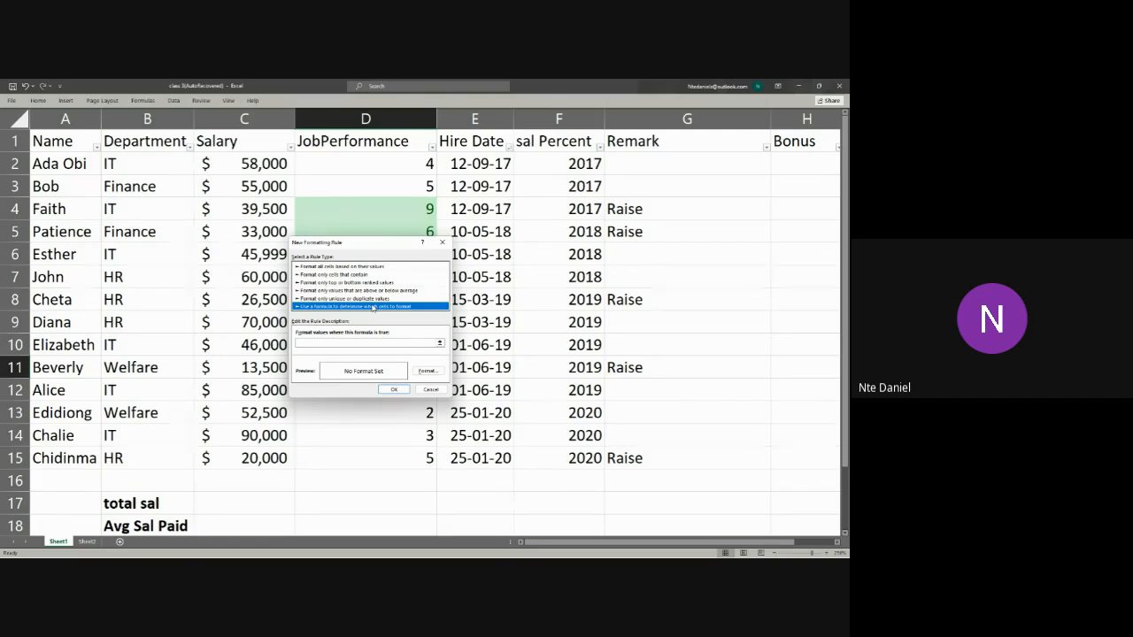
click(430, 389)
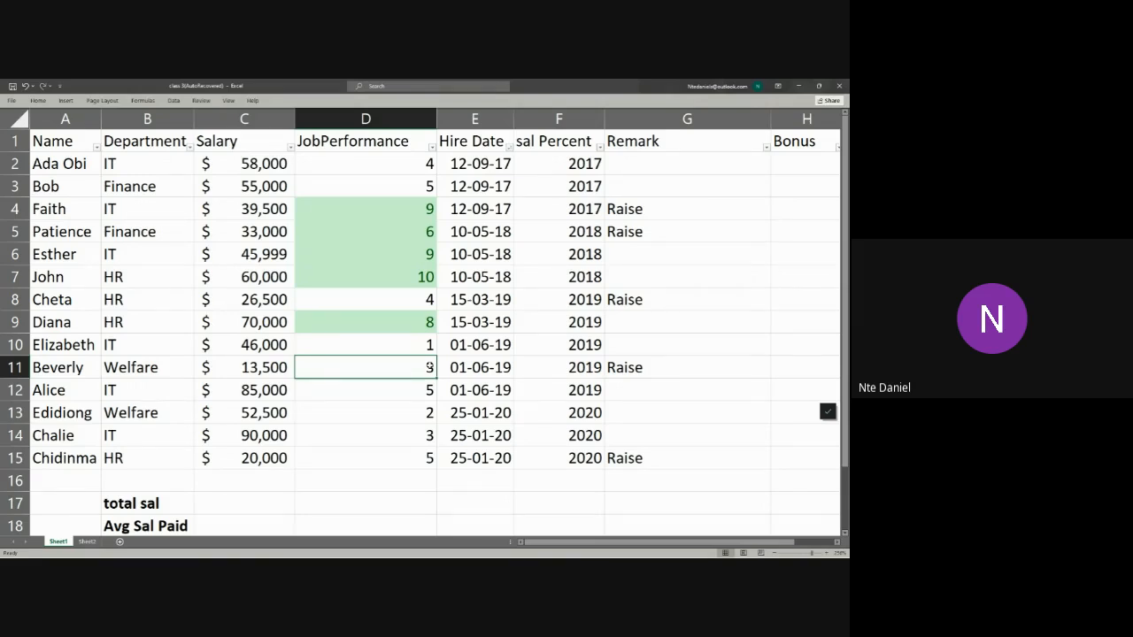
Step: Highlight the top 10% of the salaries in C2:C15 with Light Red Fill with Dark Red Text
click(221, 162)
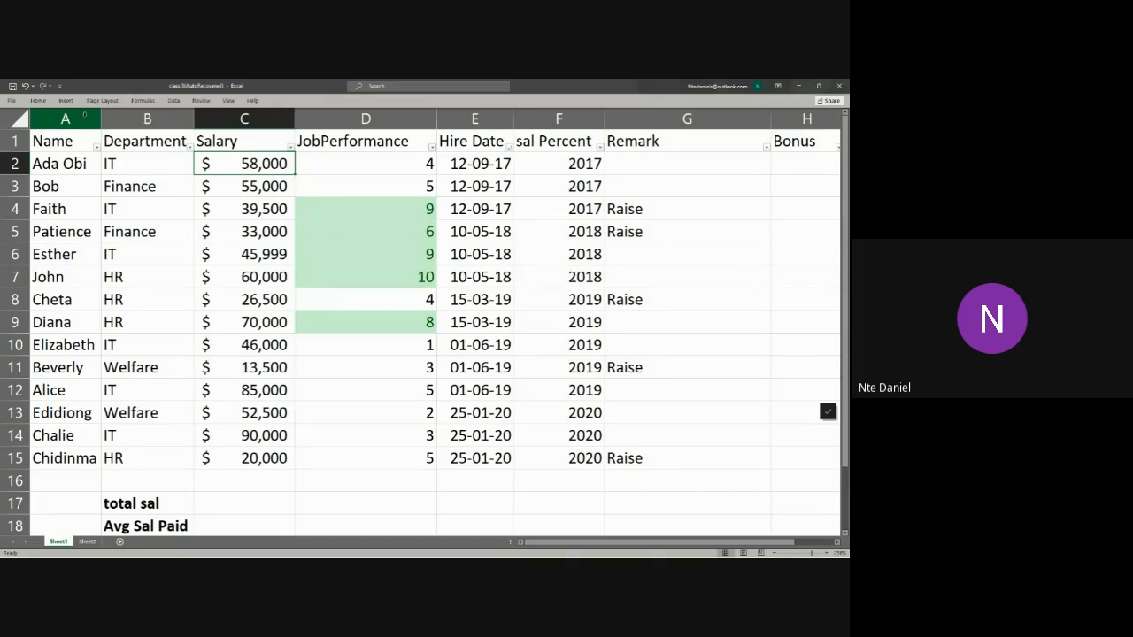
drag(254, 165, 255, 458)
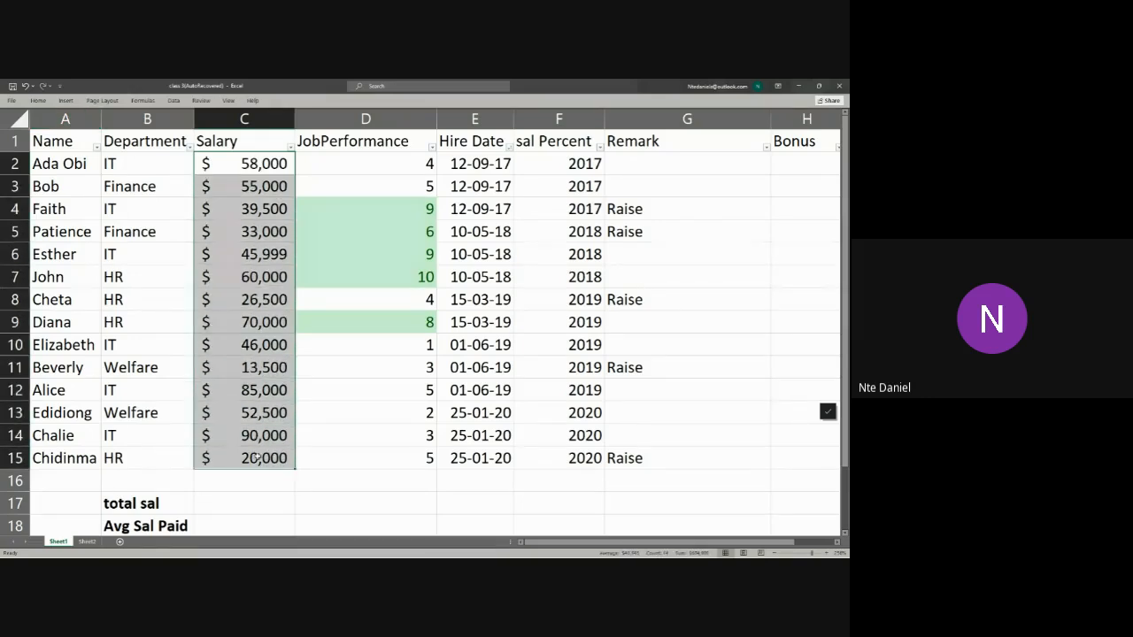
click(37, 100)
click(392, 131)
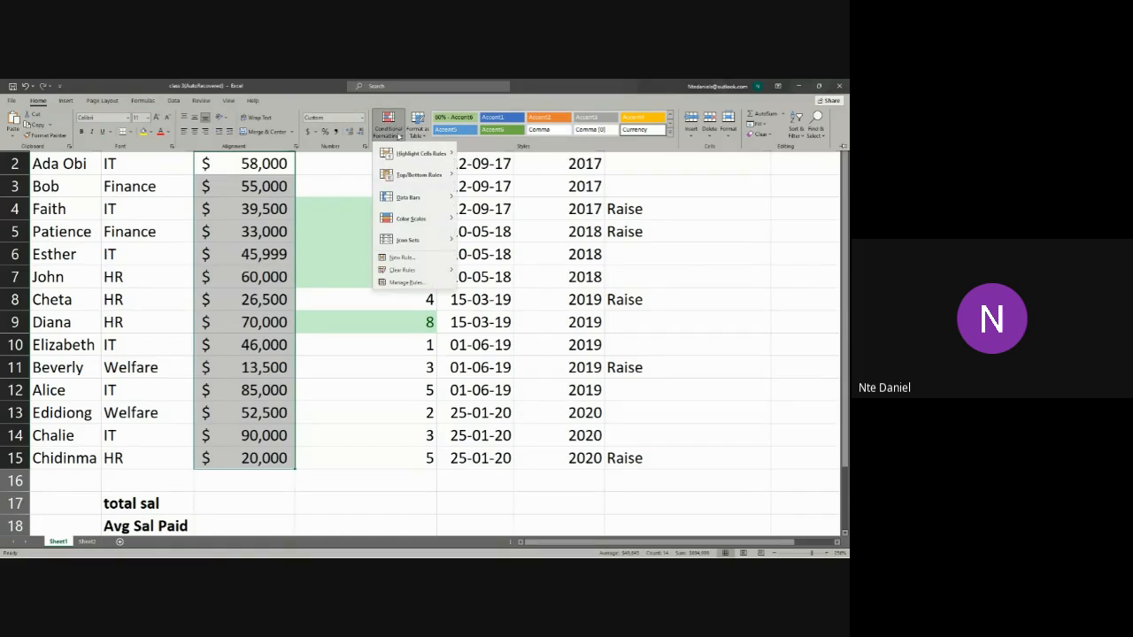
mouse_move(442, 183)
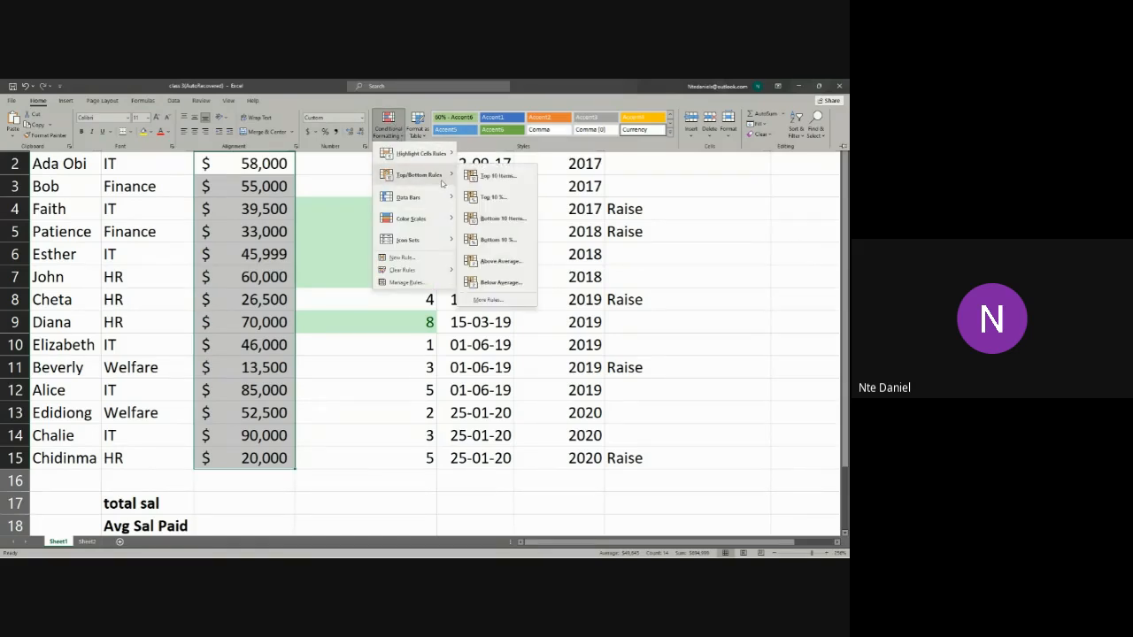
click(492, 196)
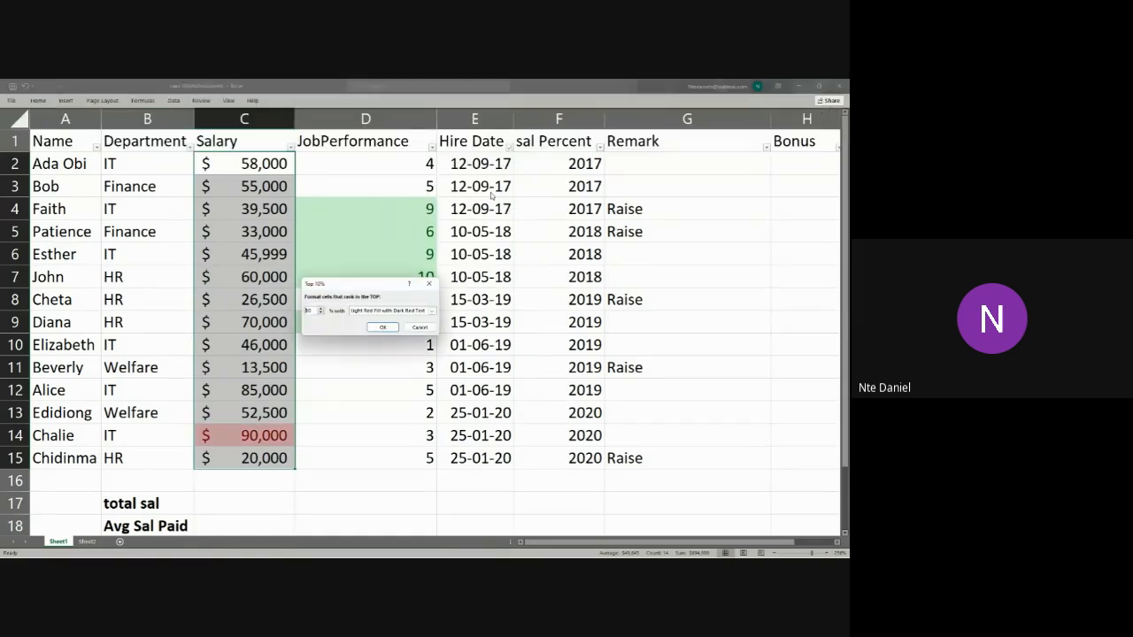
click(383, 327)
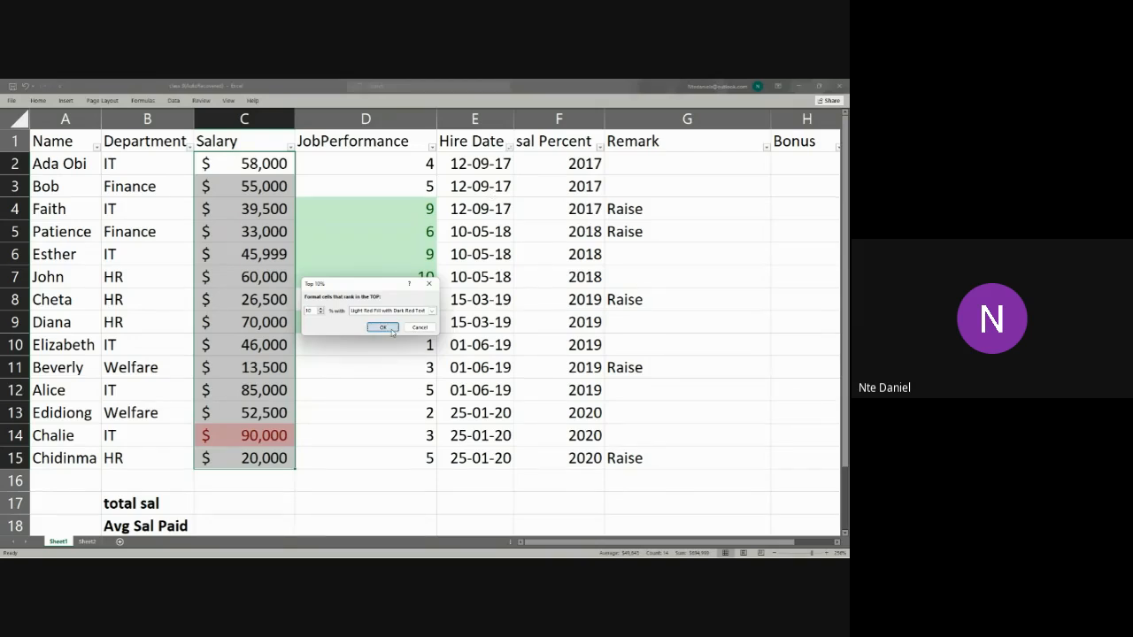
click(344, 471)
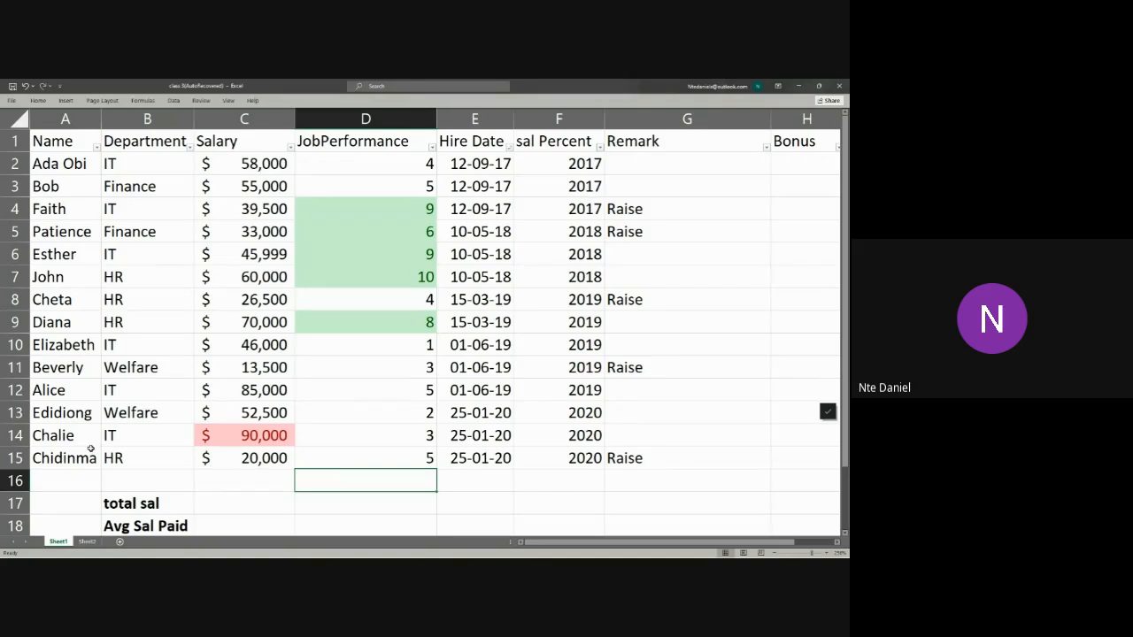
click(247, 429)
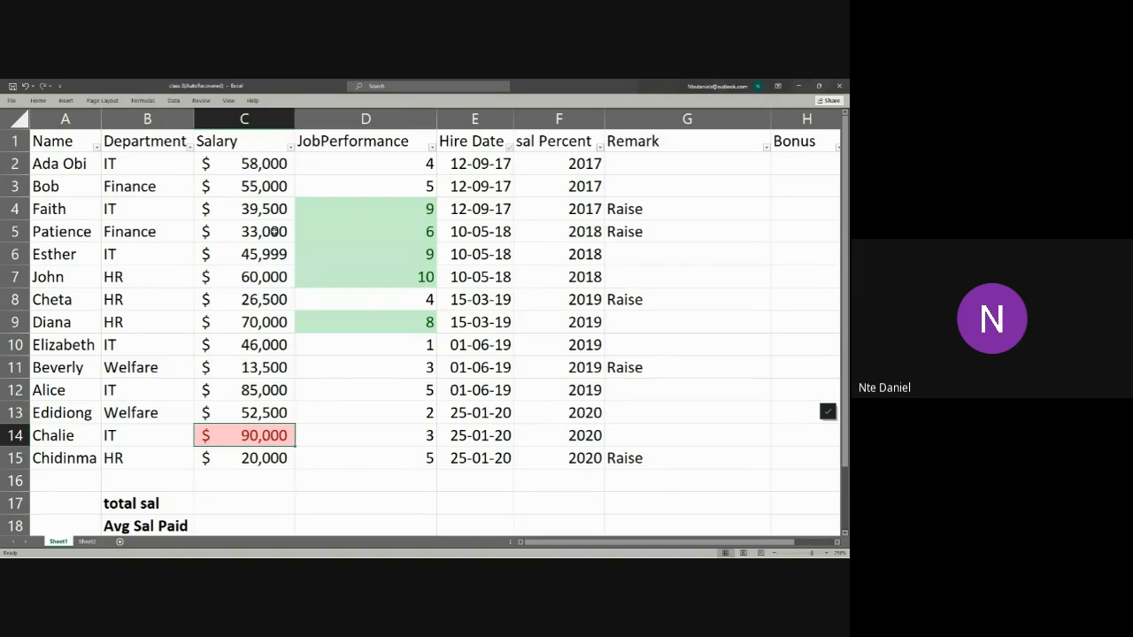
Step: Highlight the top 30% of the salaries in C2:C15 using Light Red Fill with Dark Red Text
drag(259, 157, 231, 456)
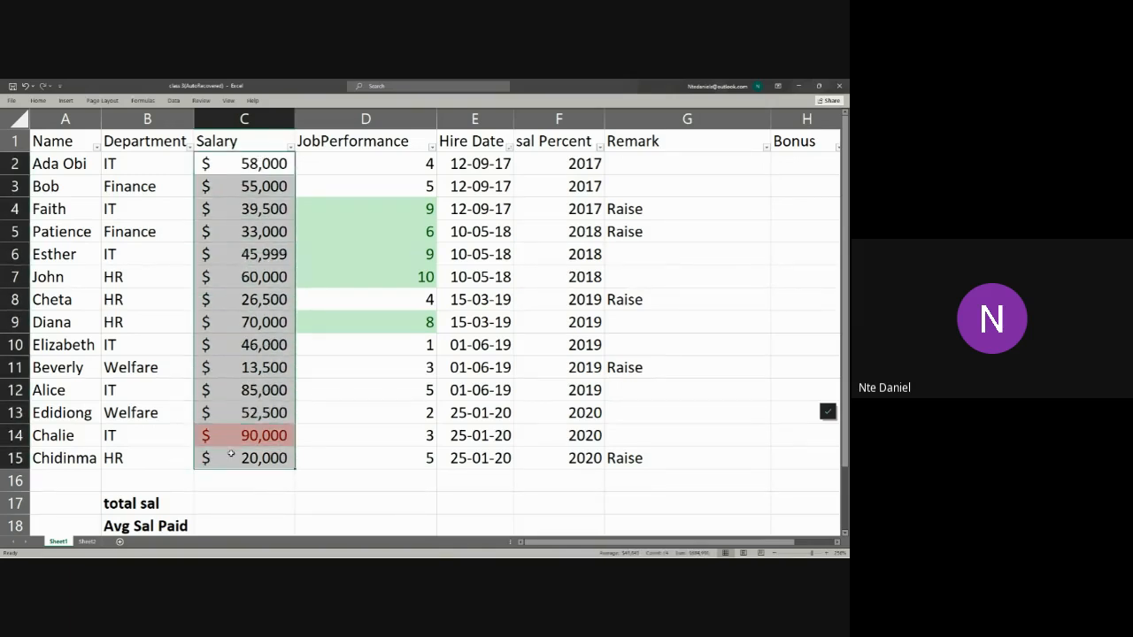
click(38, 100)
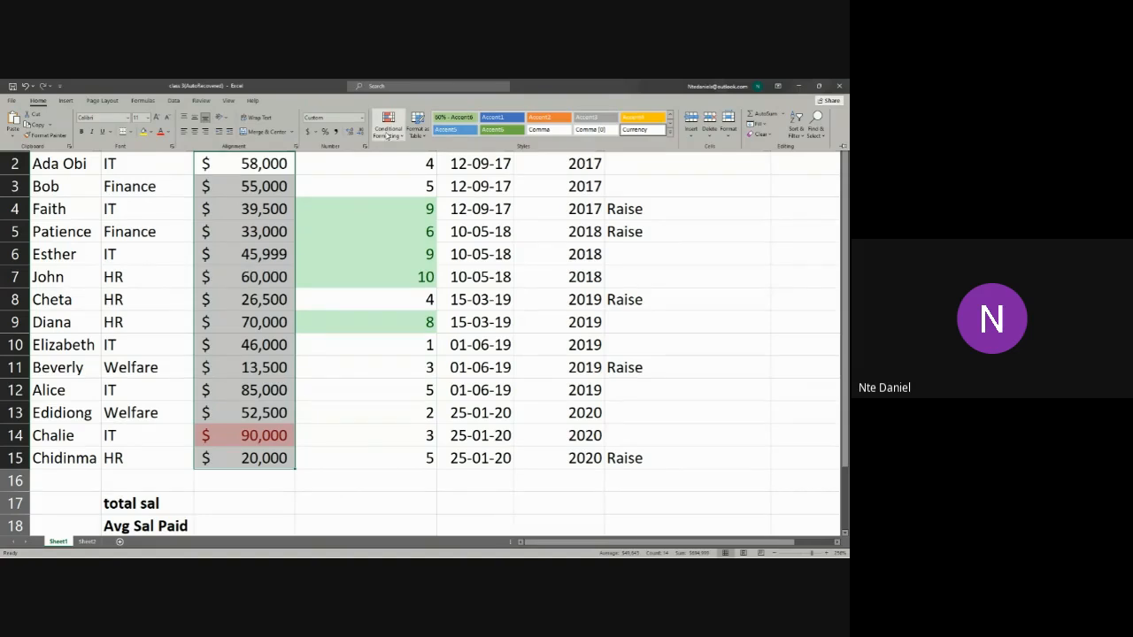
click(387, 136)
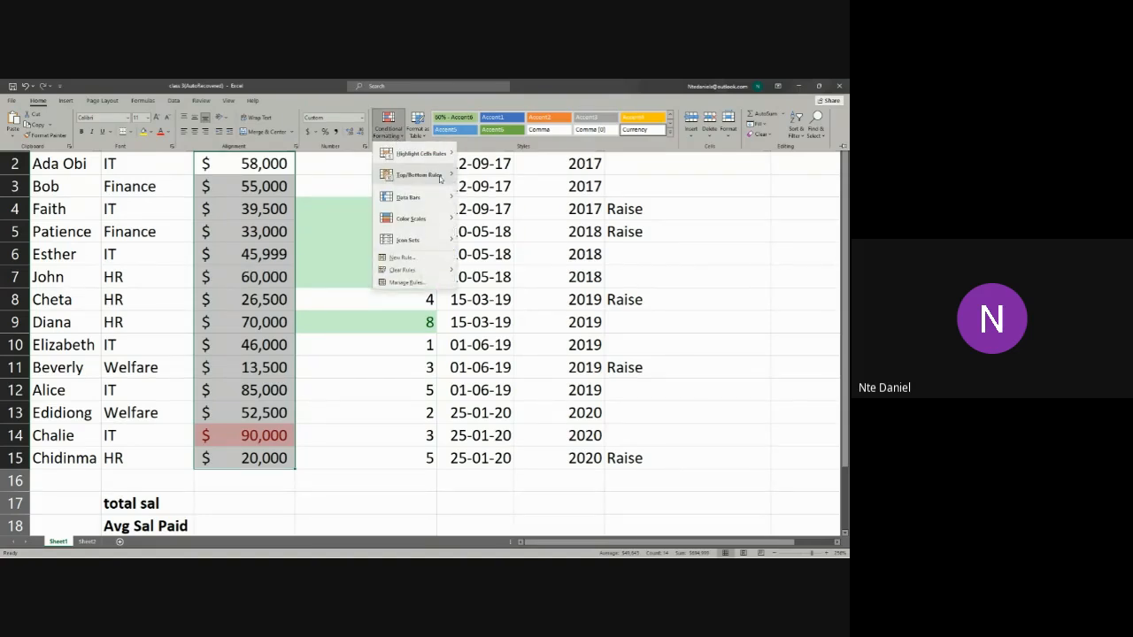
mouse_move(421, 175)
click(474, 197)
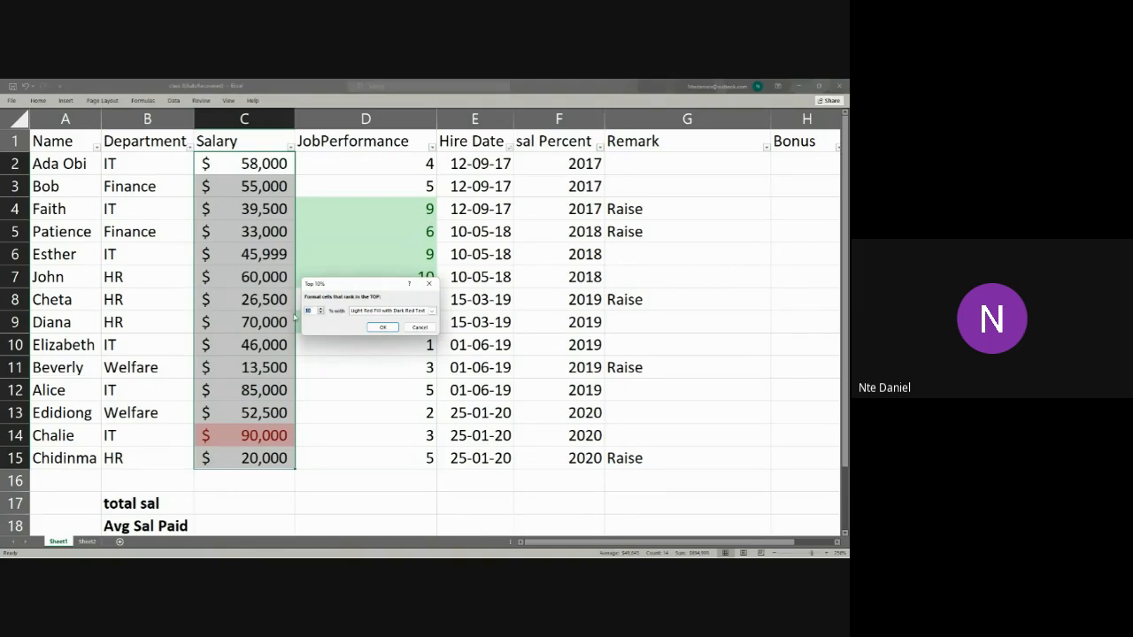
text(30)
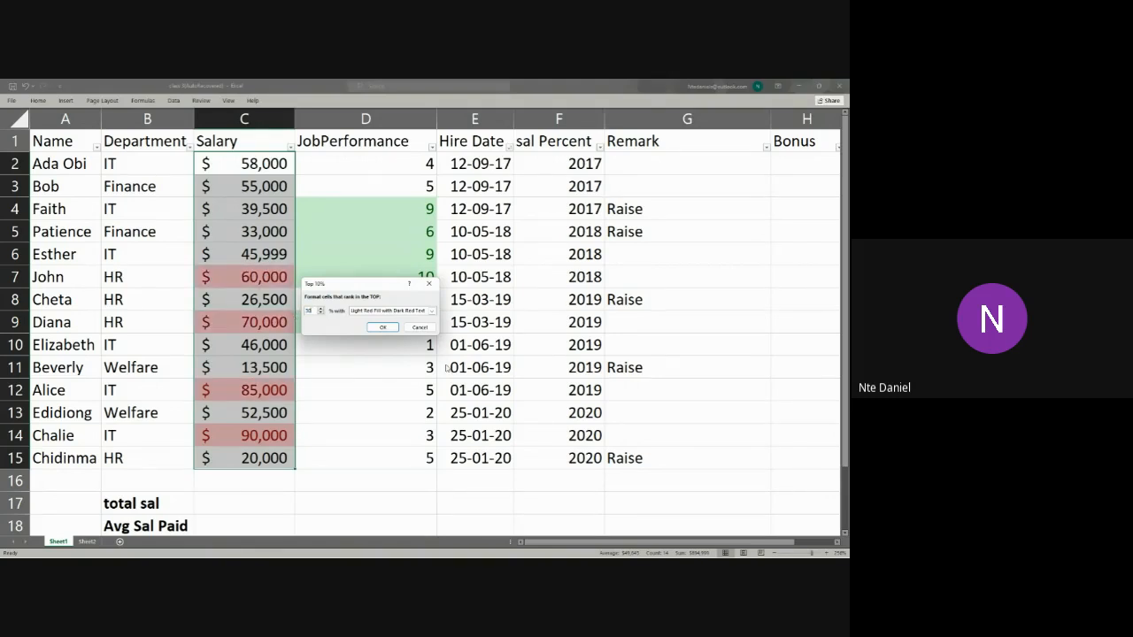
click(382, 327)
click(354, 460)
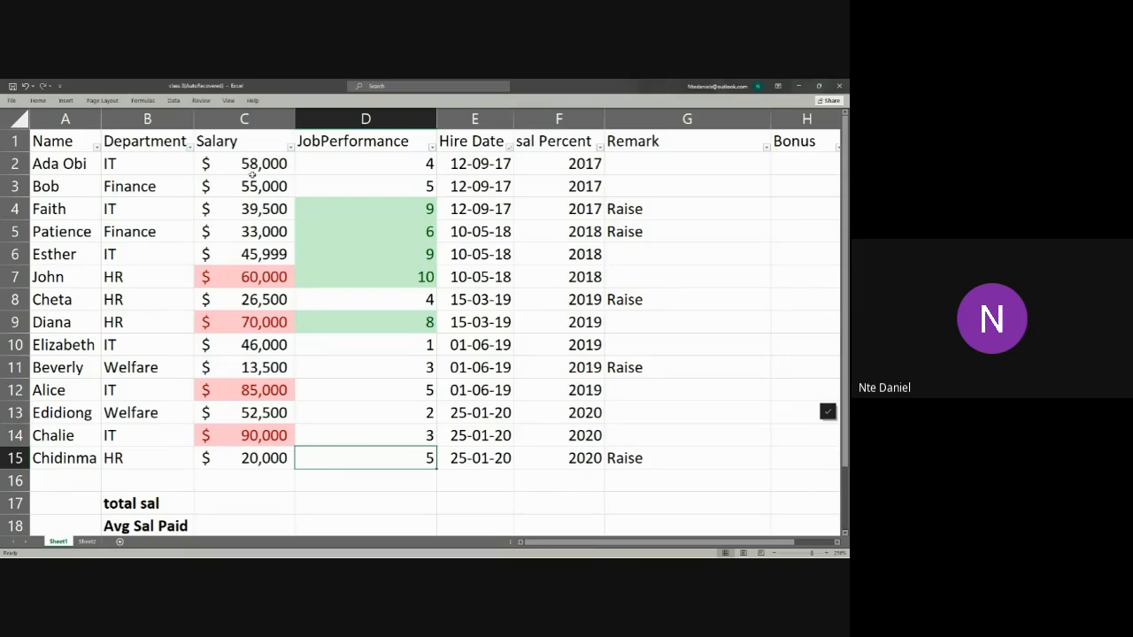
Step: Filter the JobPerformance column by its green cell colour
drag(256, 159, 257, 458)
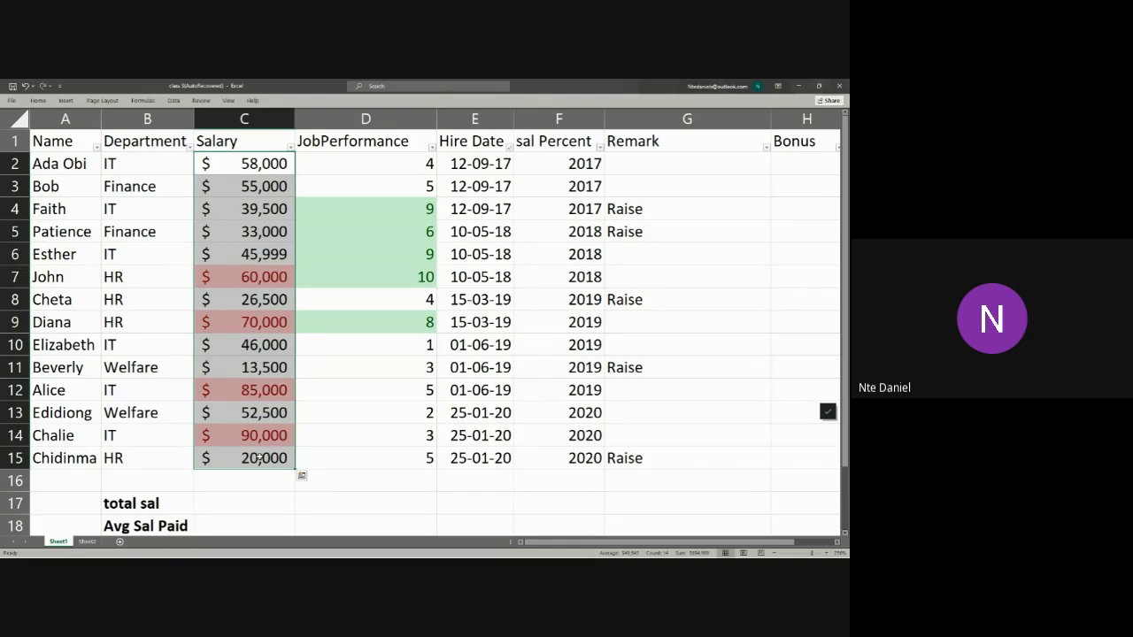
drag(404, 165, 399, 430)
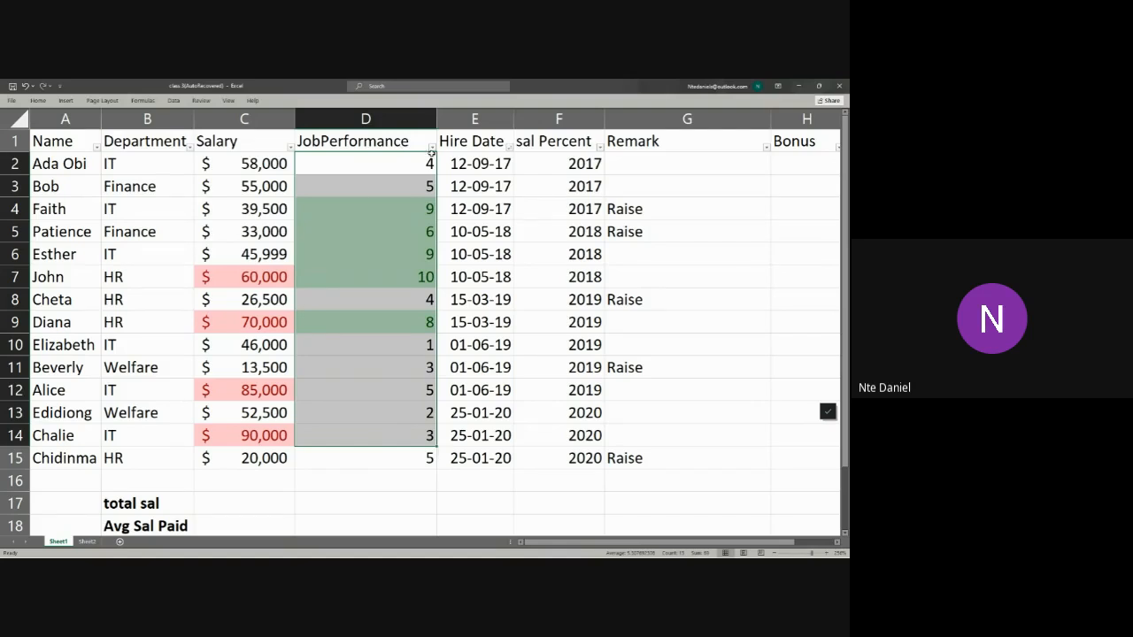
click(432, 148)
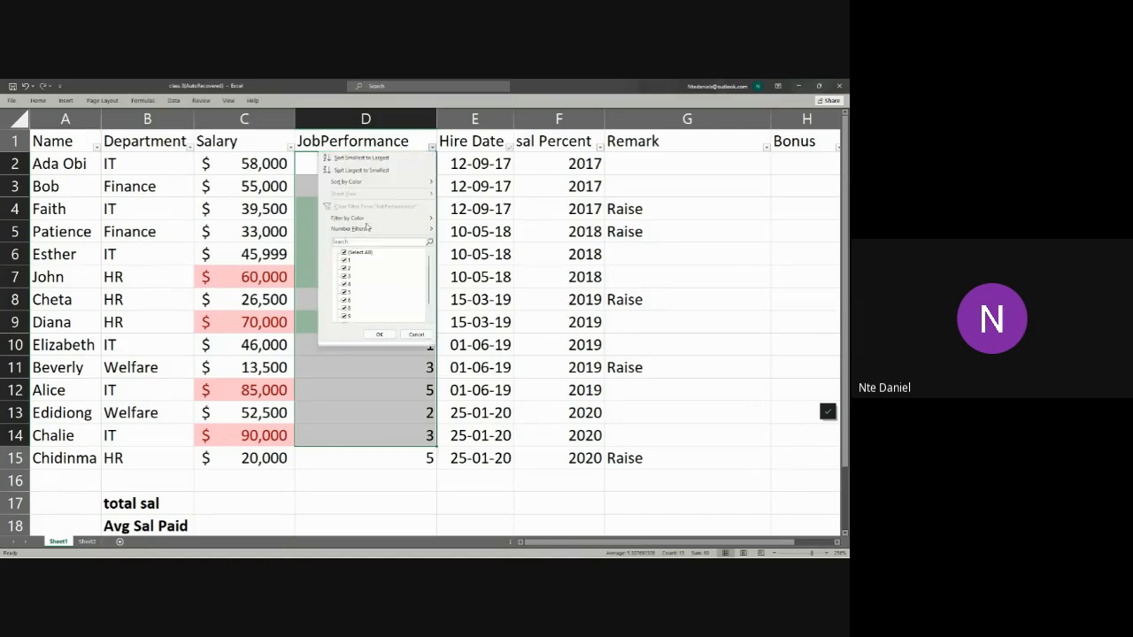
mouse_move(366, 226)
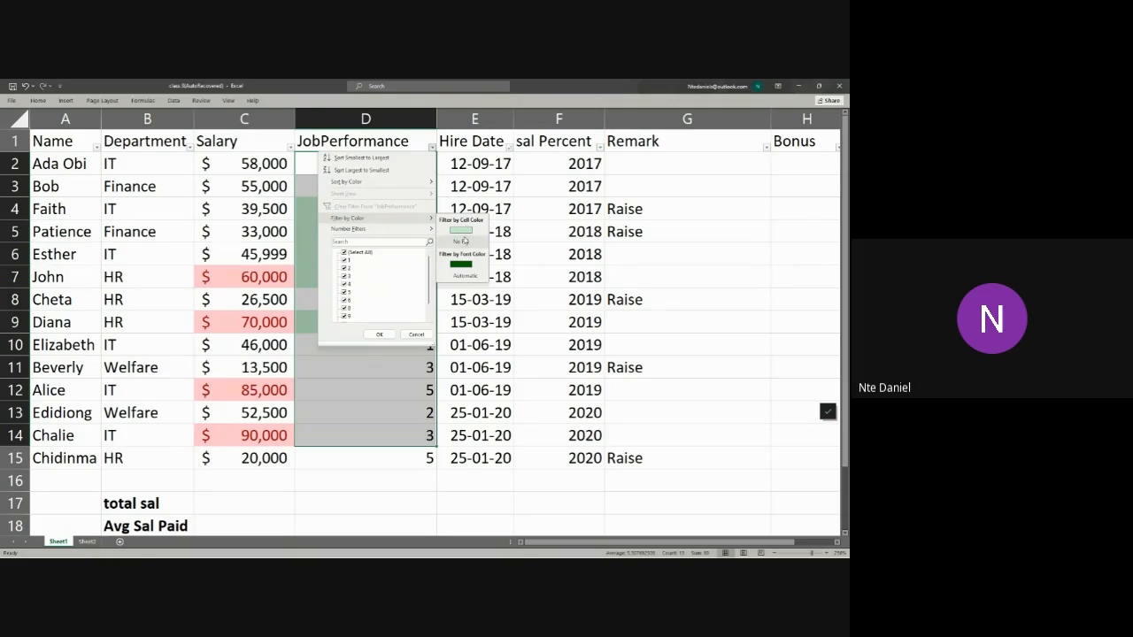
click(461, 231)
Step: Enter a bonus of 100 in H4 and fill it down the filtered rows to H9
click(811, 173)
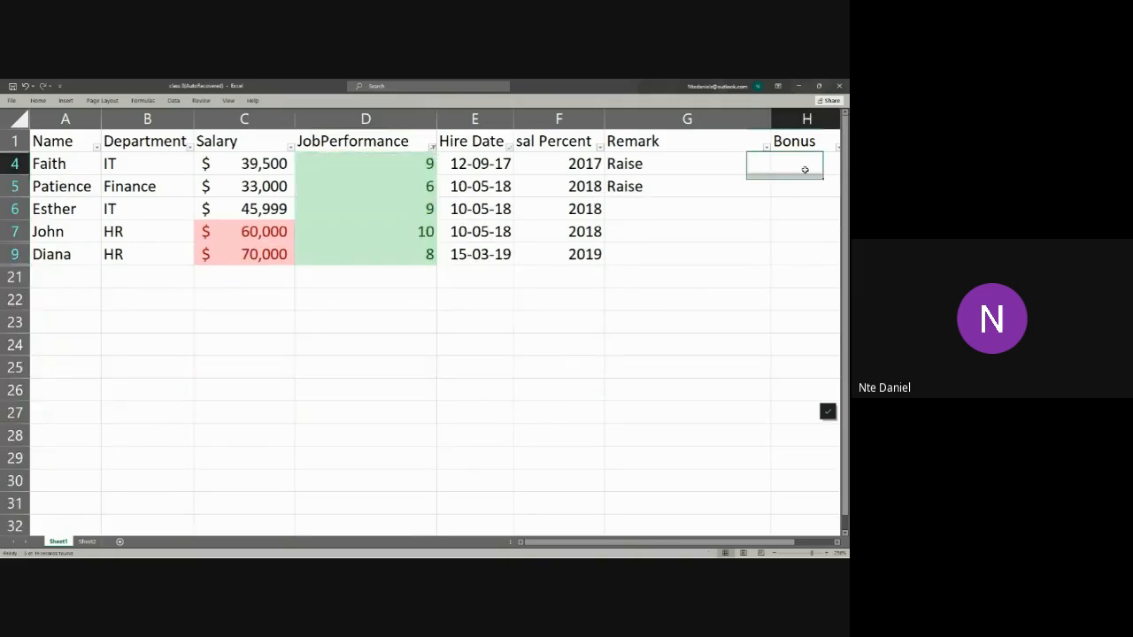
text(100)
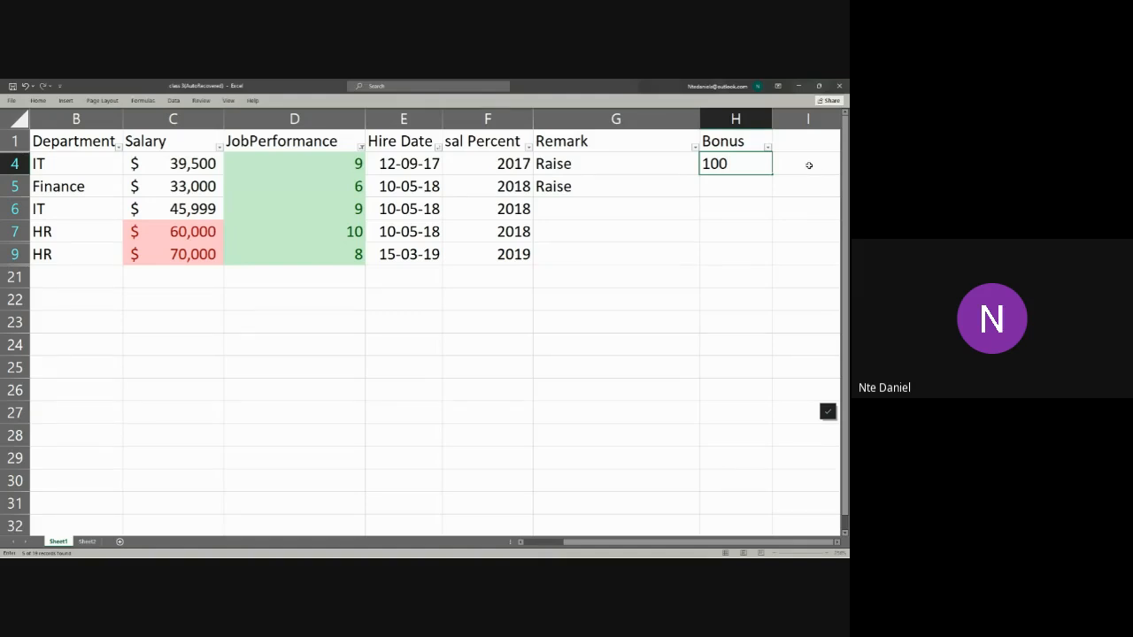
key(Return)
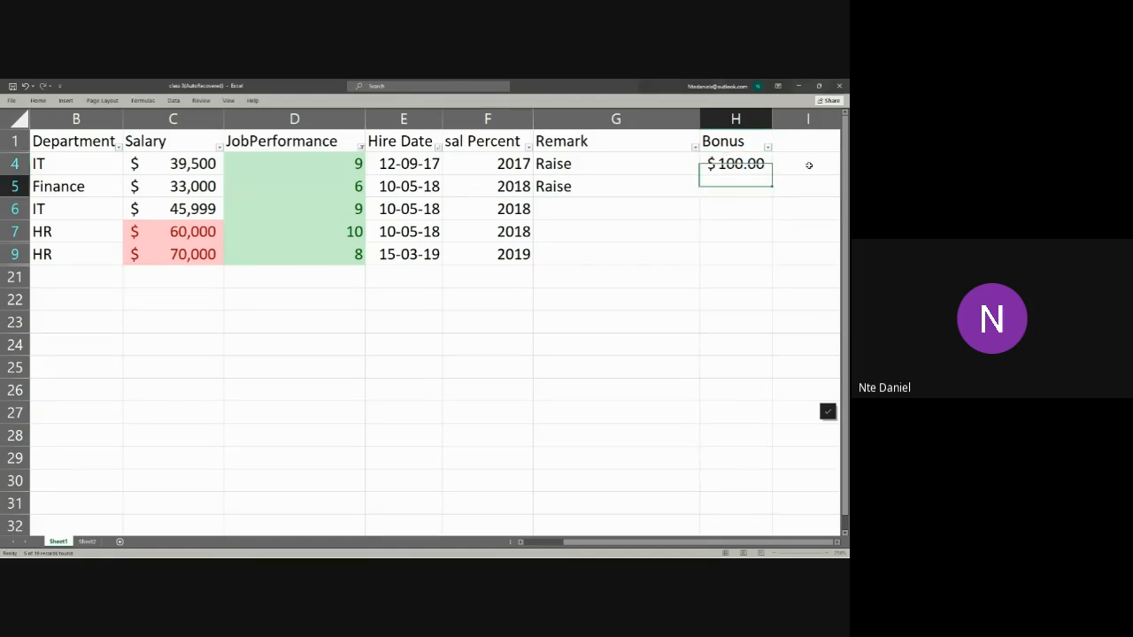
click(763, 168)
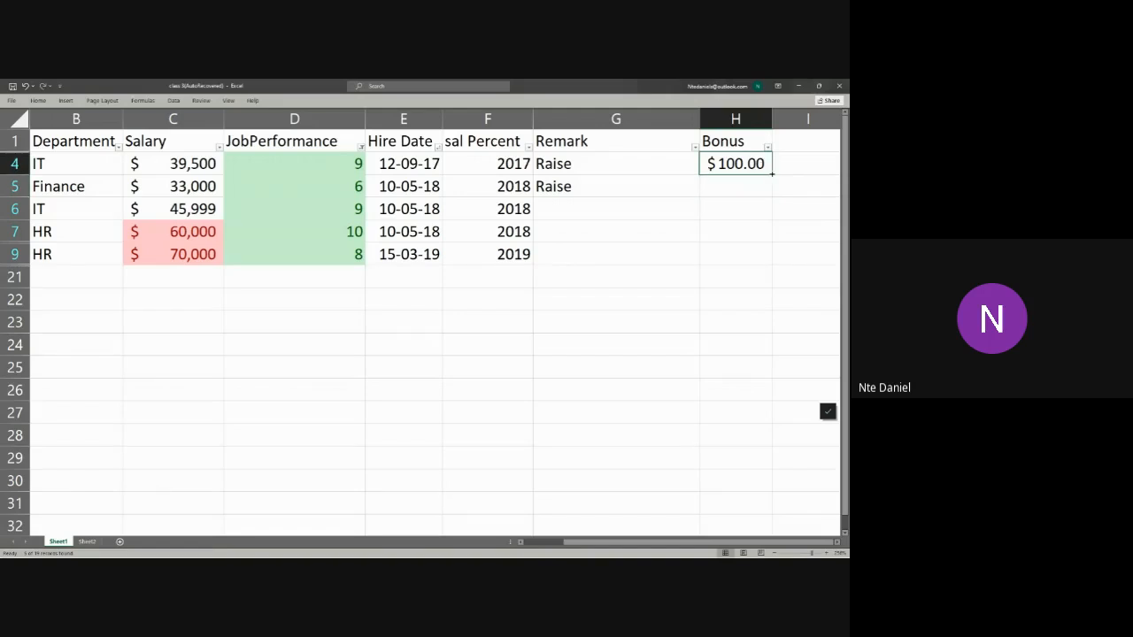
drag(763, 168, 779, 258)
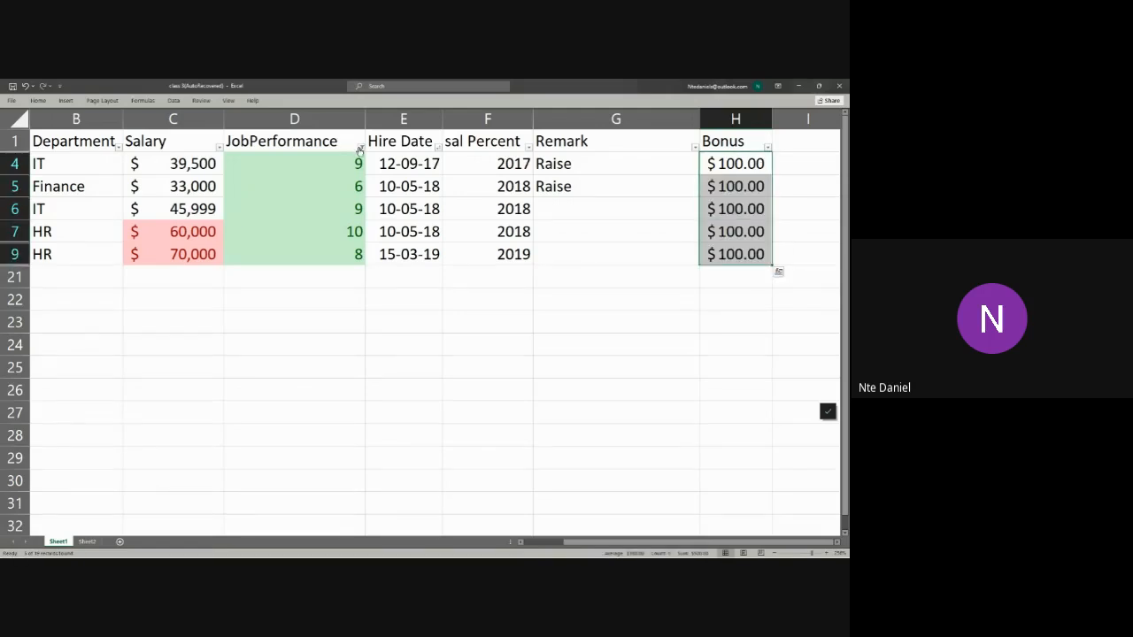
Step: Clear the colour filter from the JobPerformance column to show all employee rows again
click(360, 147)
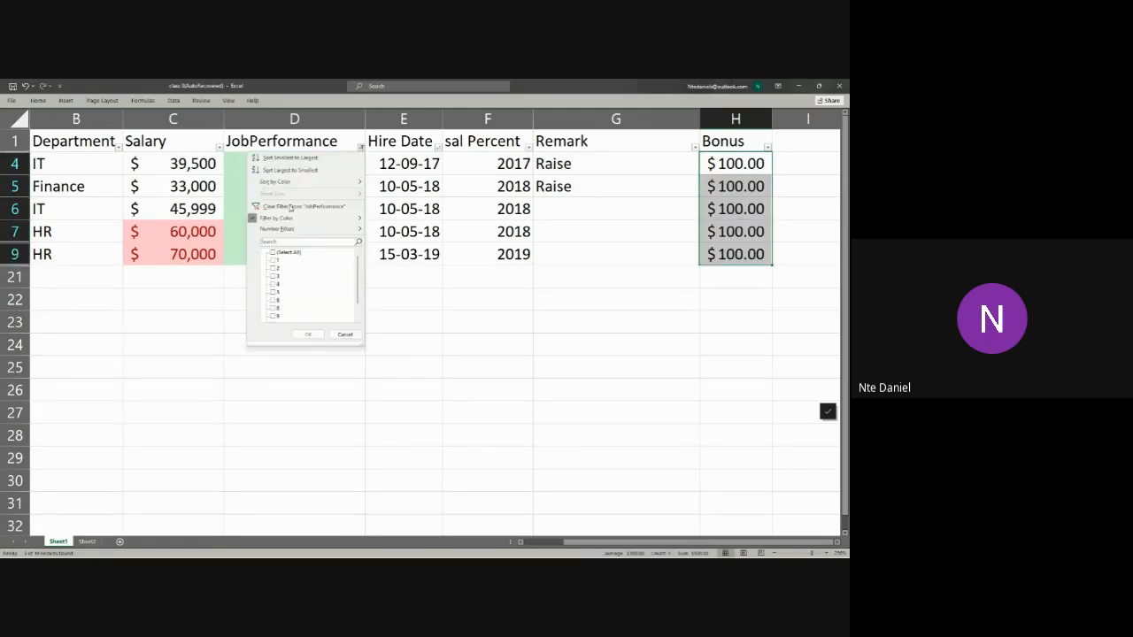
click(266, 206)
click(417, 486)
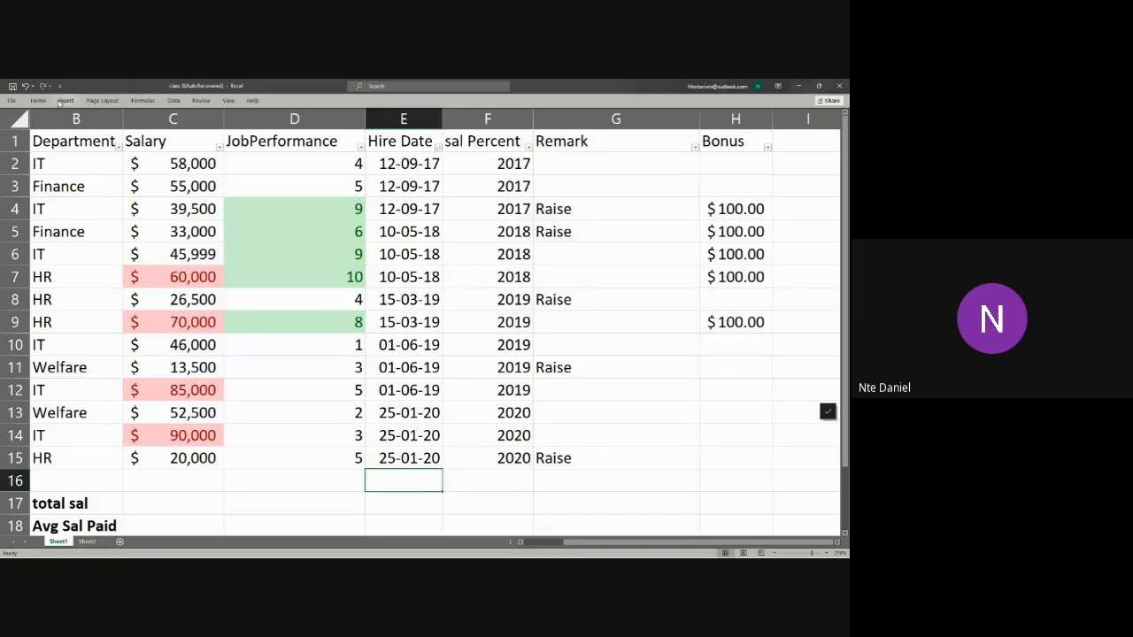
key(alt+Tab)
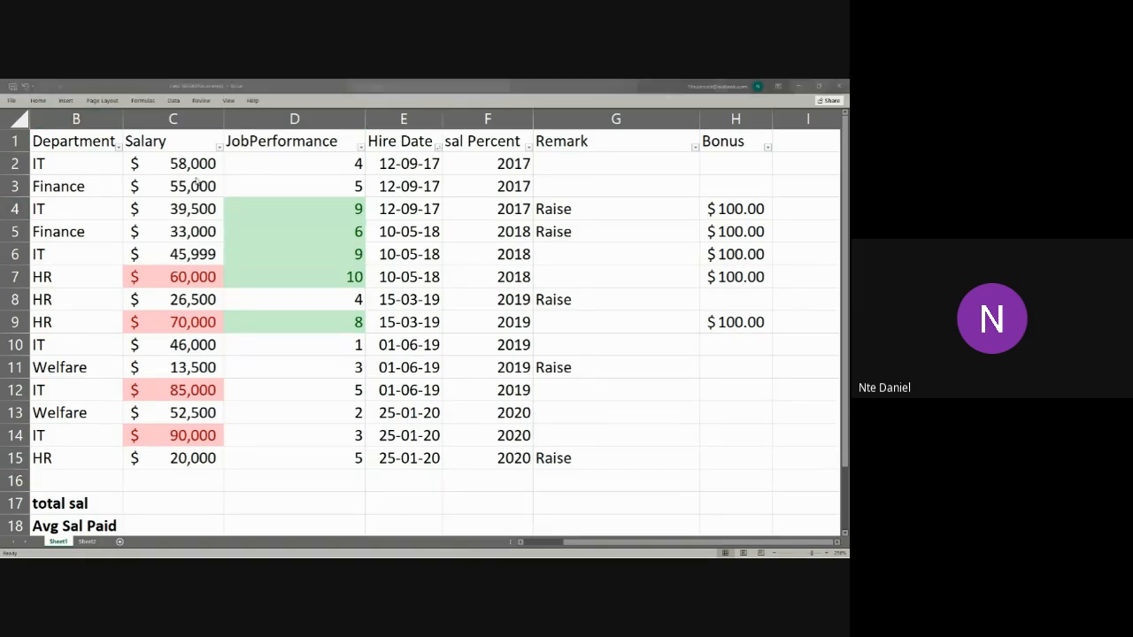
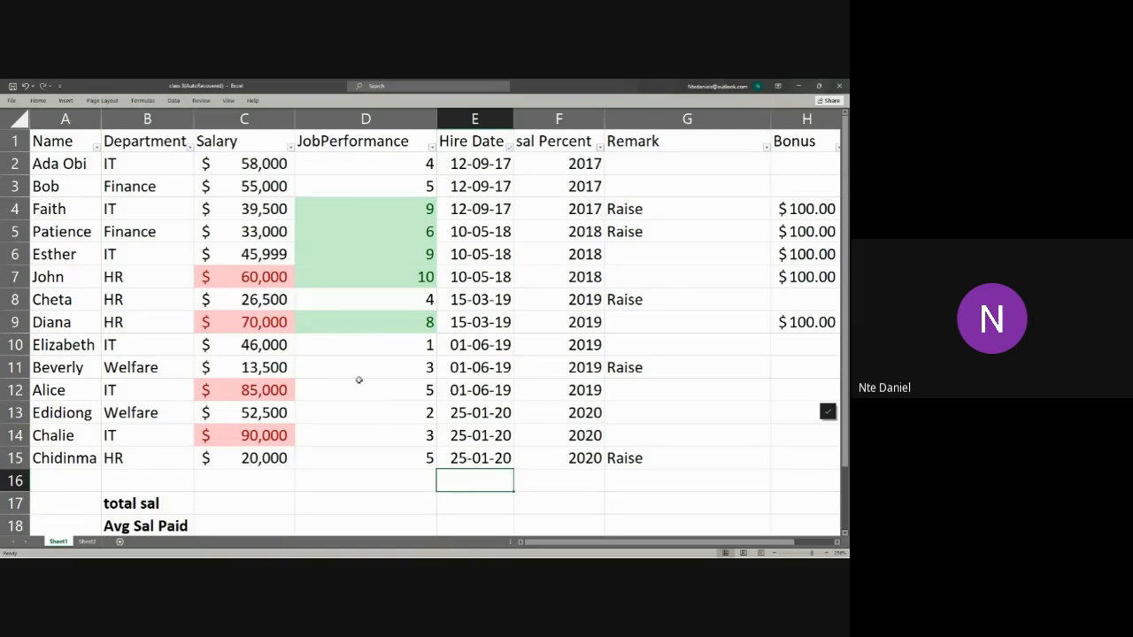
click(275, 164)
drag(275, 164, 273, 458)
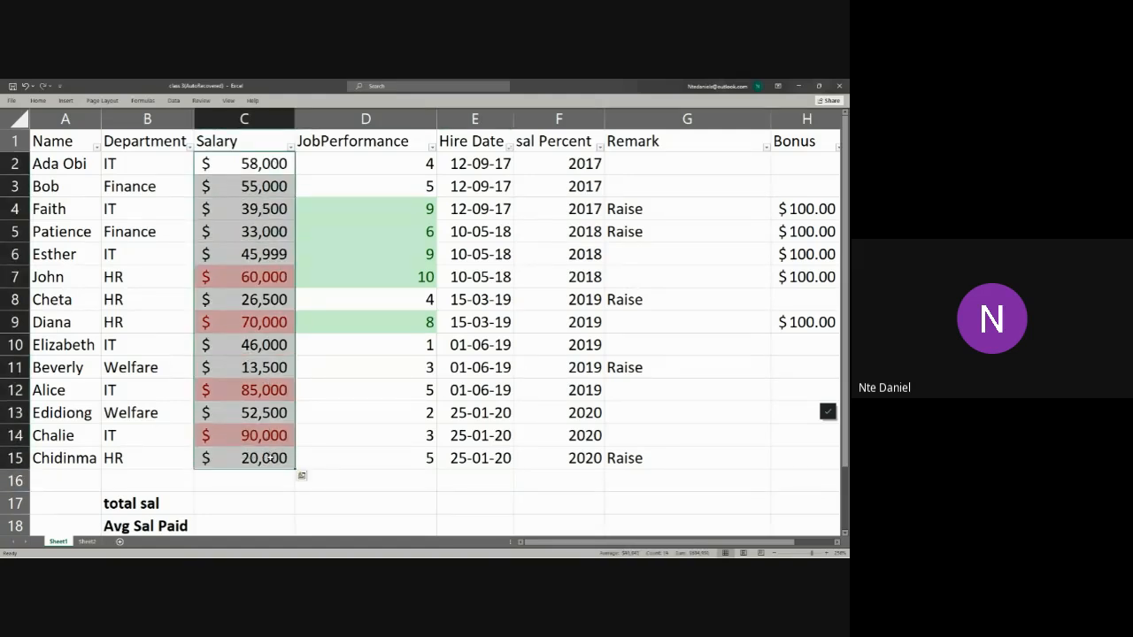
drag(397, 169, 360, 454)
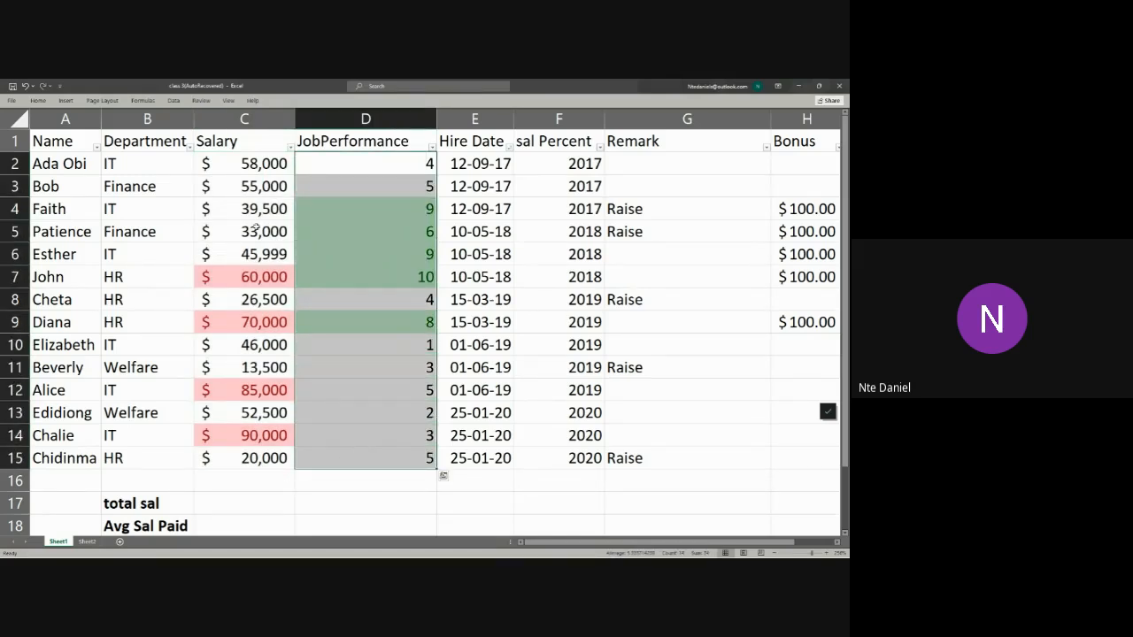
click(257, 185)
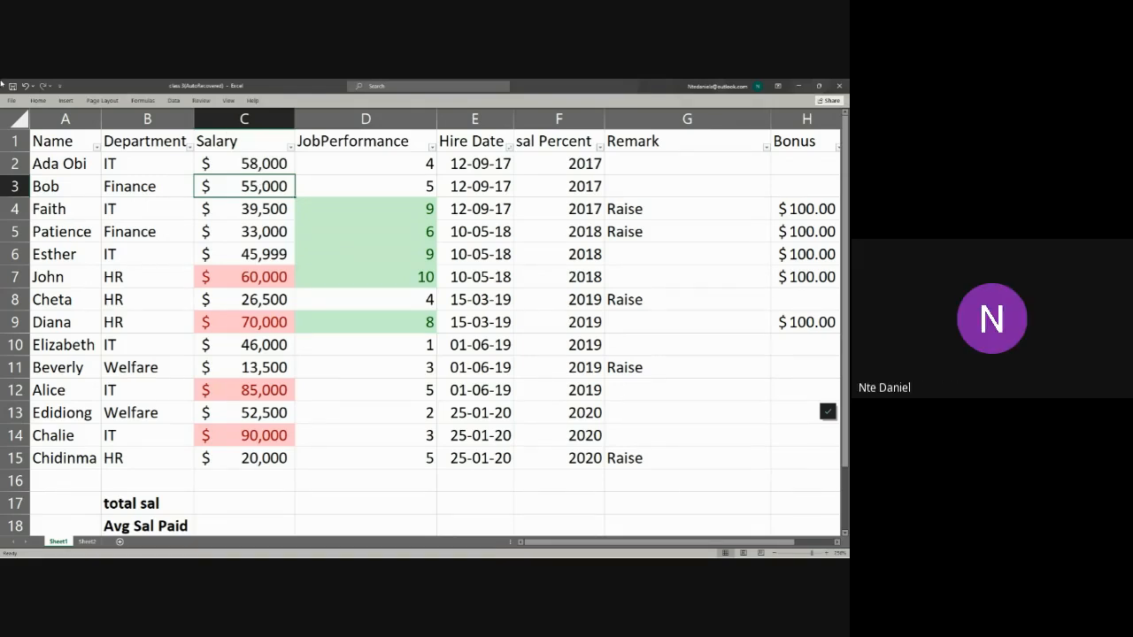
Step: Switch to the Copy of SHG_Booking_Data workbook and show its Data (2) sheet
key(alt+Tab)
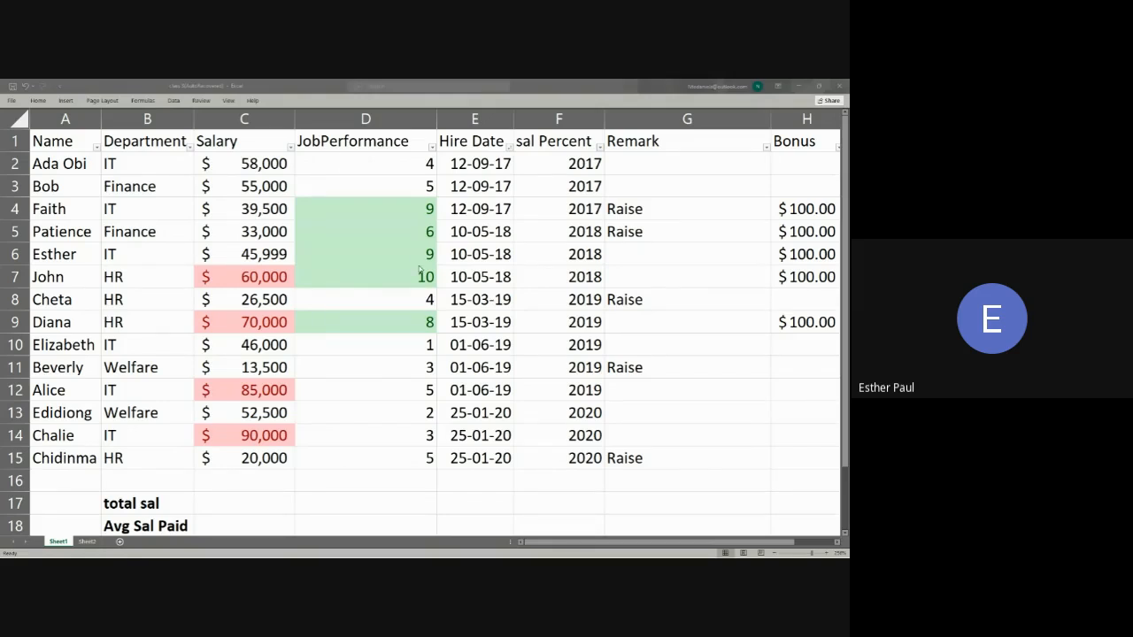
mouse_move(440, 556)
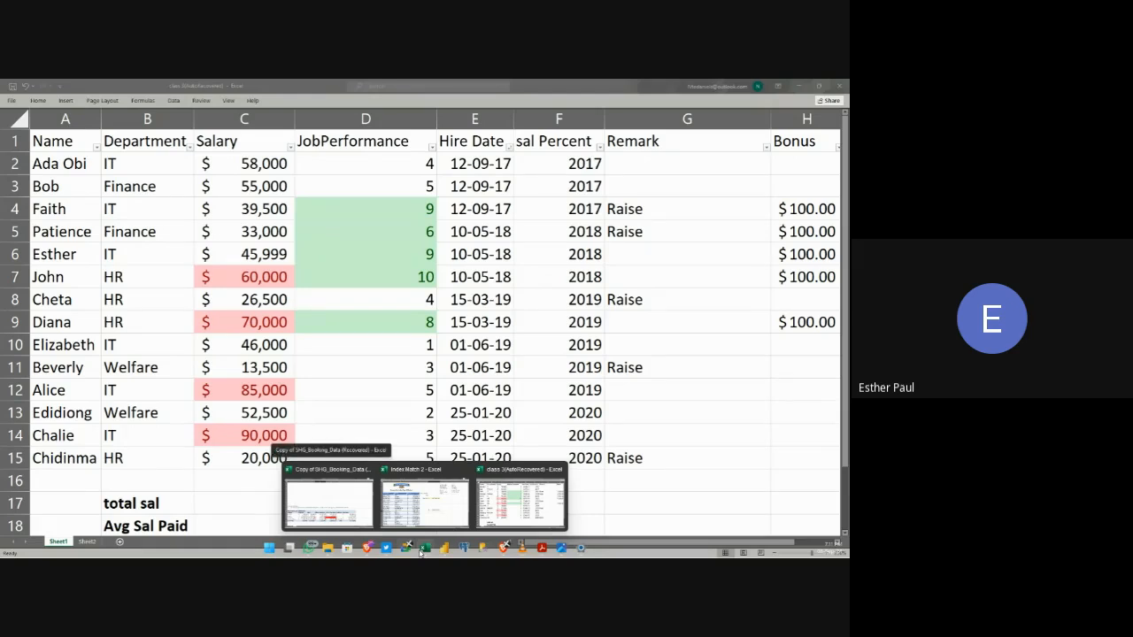
click(355, 511)
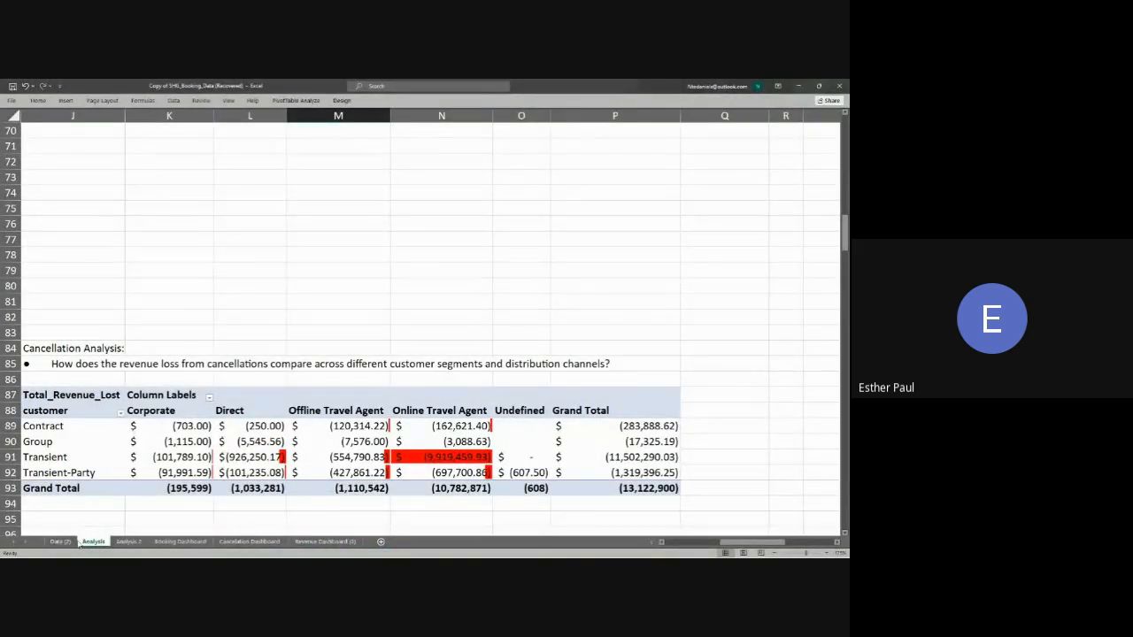
click(60, 541)
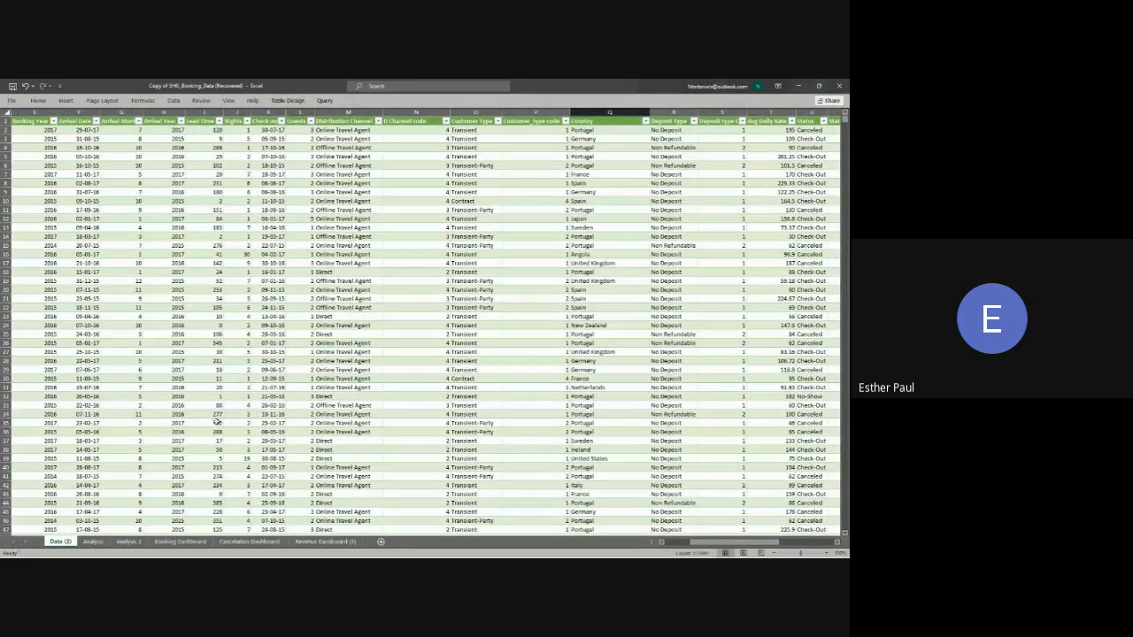
Step: Examine the booking table's columns, from Distribution Channel across to the Revenue values
click(263, 385)
click(288, 375)
click(362, 345)
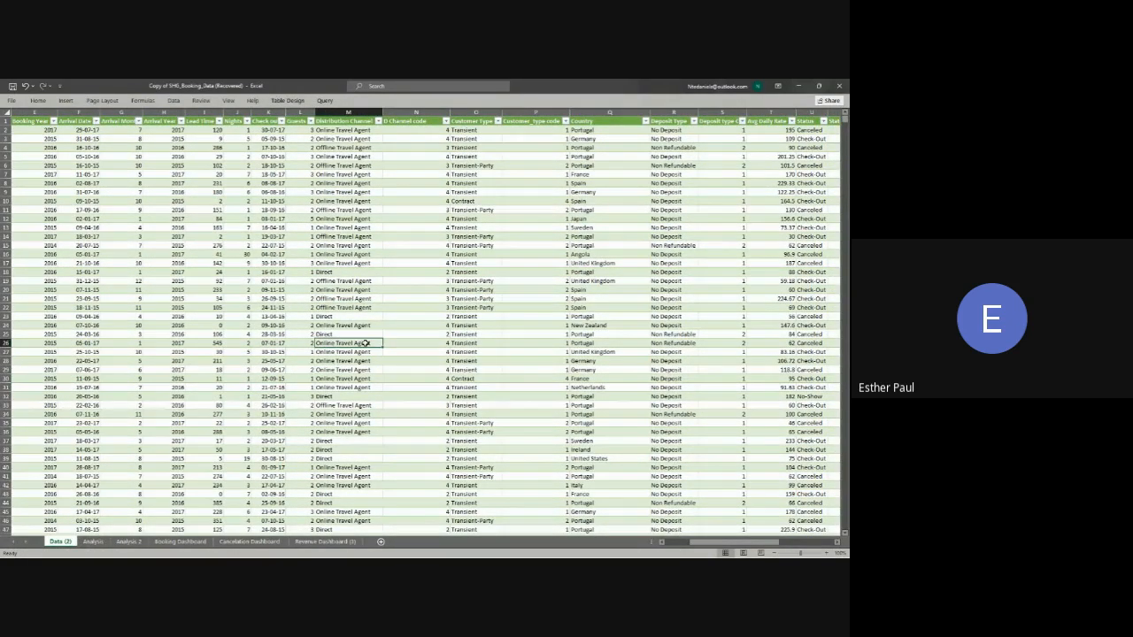
click(385, 297)
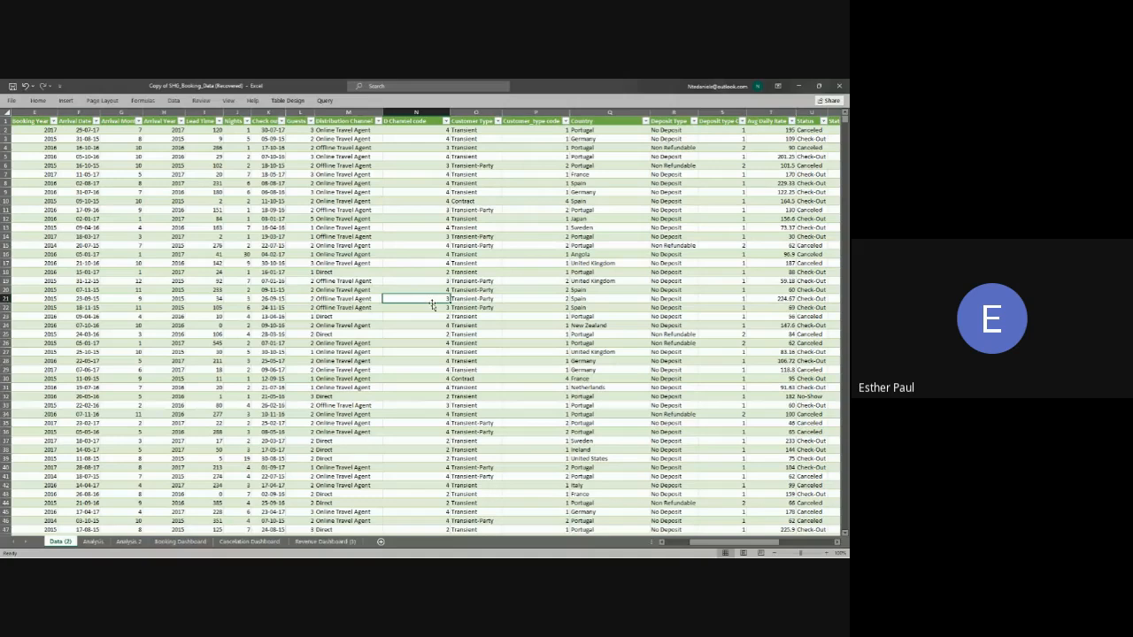
scroll(433, 291, up, 3)
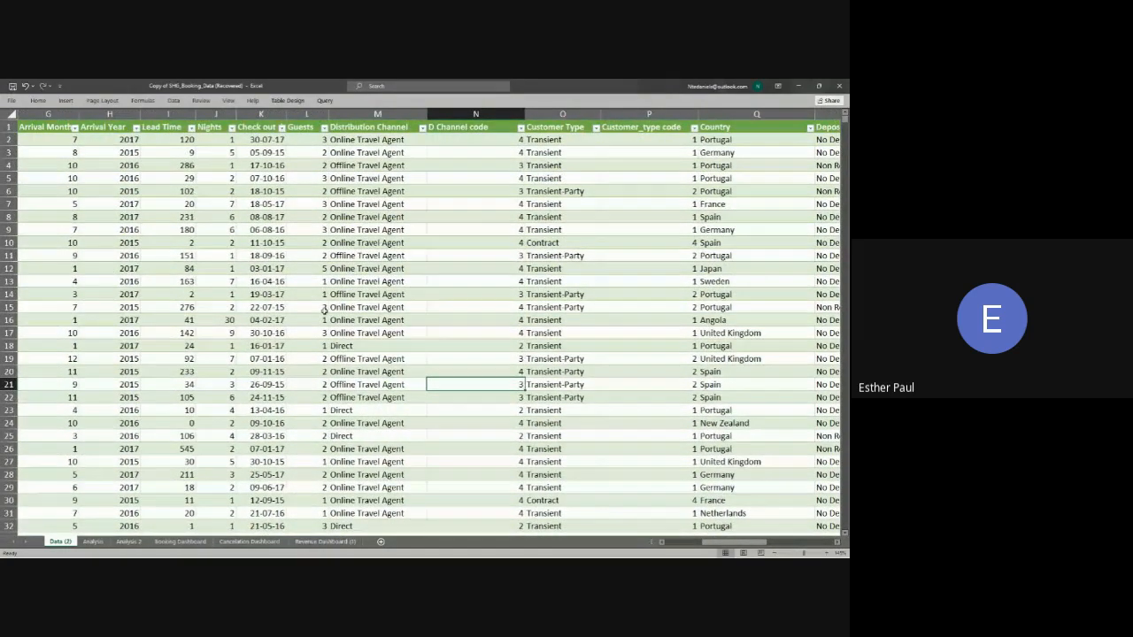
drag(719, 544, 791, 545)
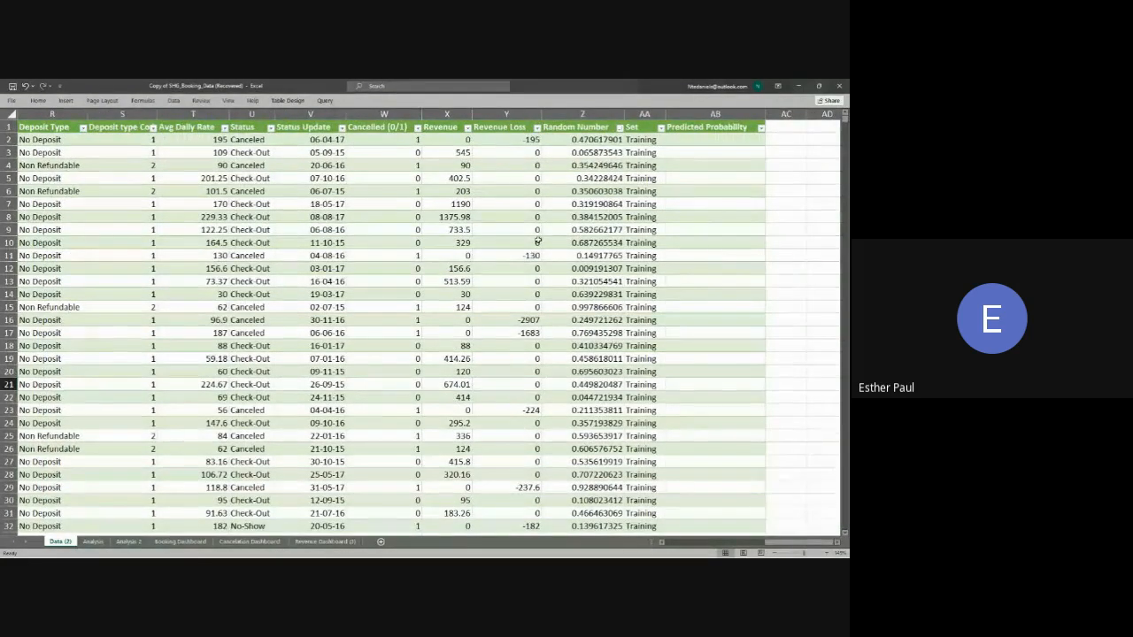
click(459, 141)
click(455, 157)
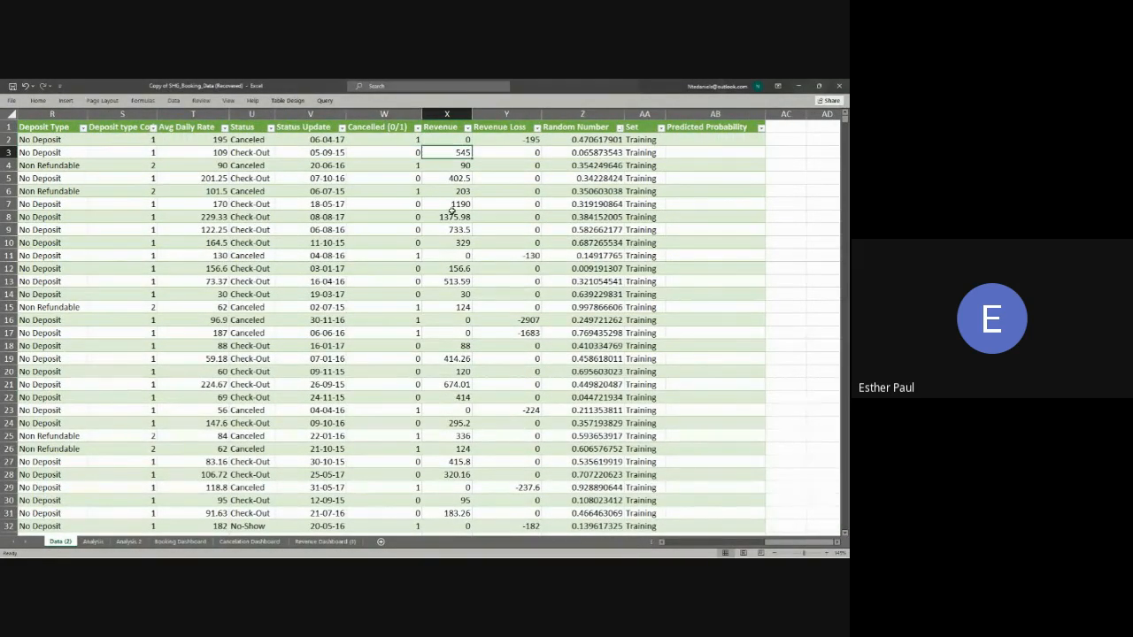
click(452, 212)
click(450, 146)
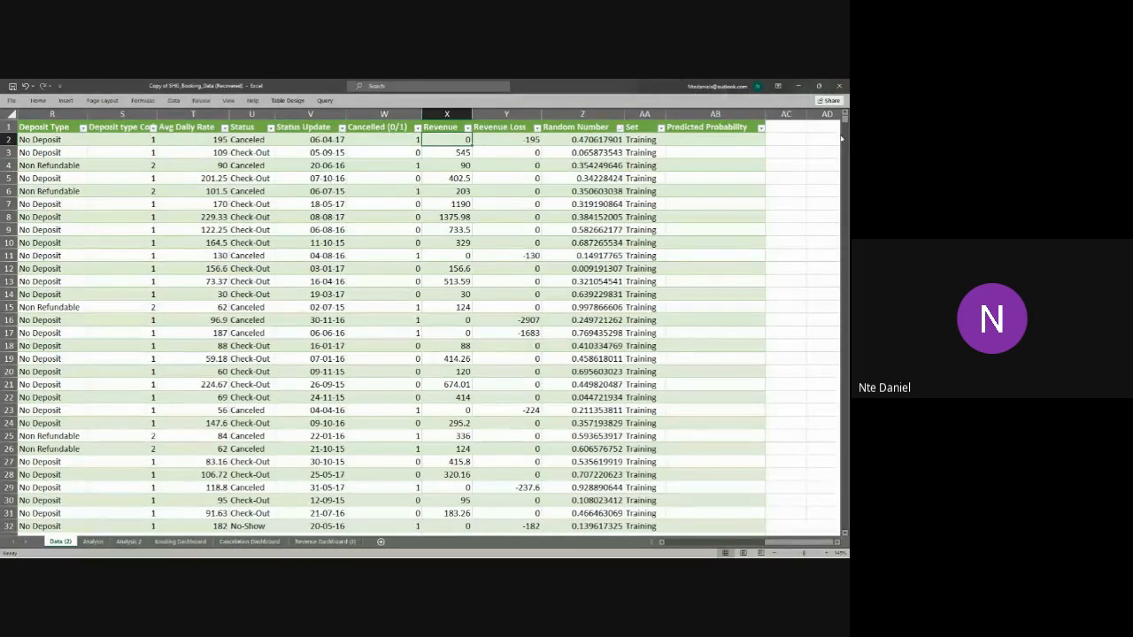
Step: Check how far down the booking table extends, and select the whole Revenue column X
drag(845, 119, 845, 531)
scroll(57, 321, down, 3)
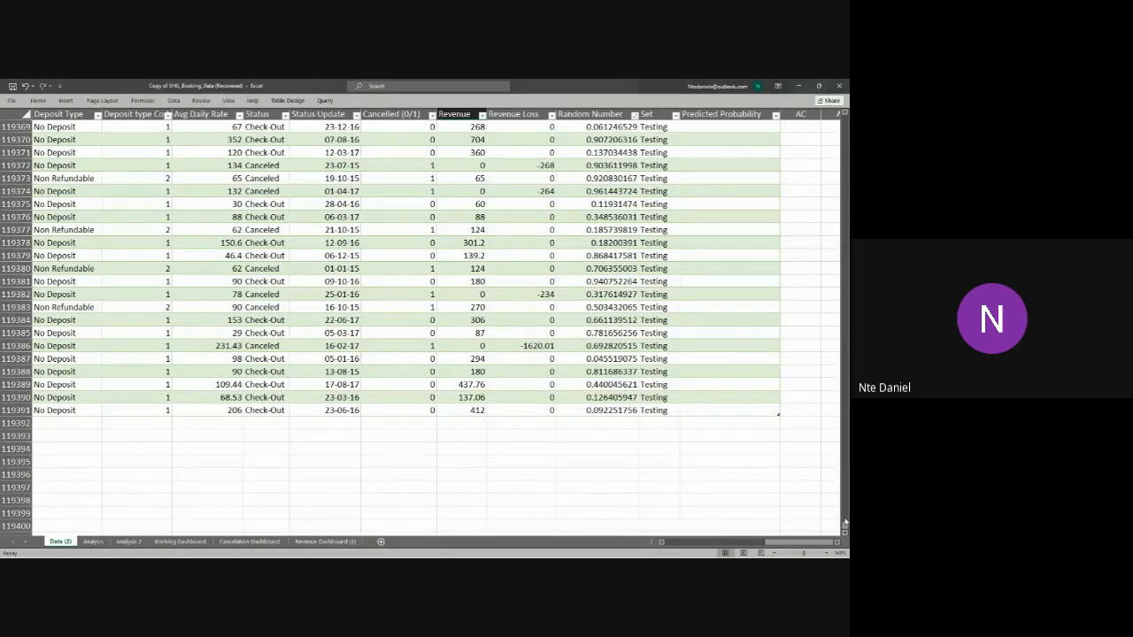
drag(845, 523, 845, 123)
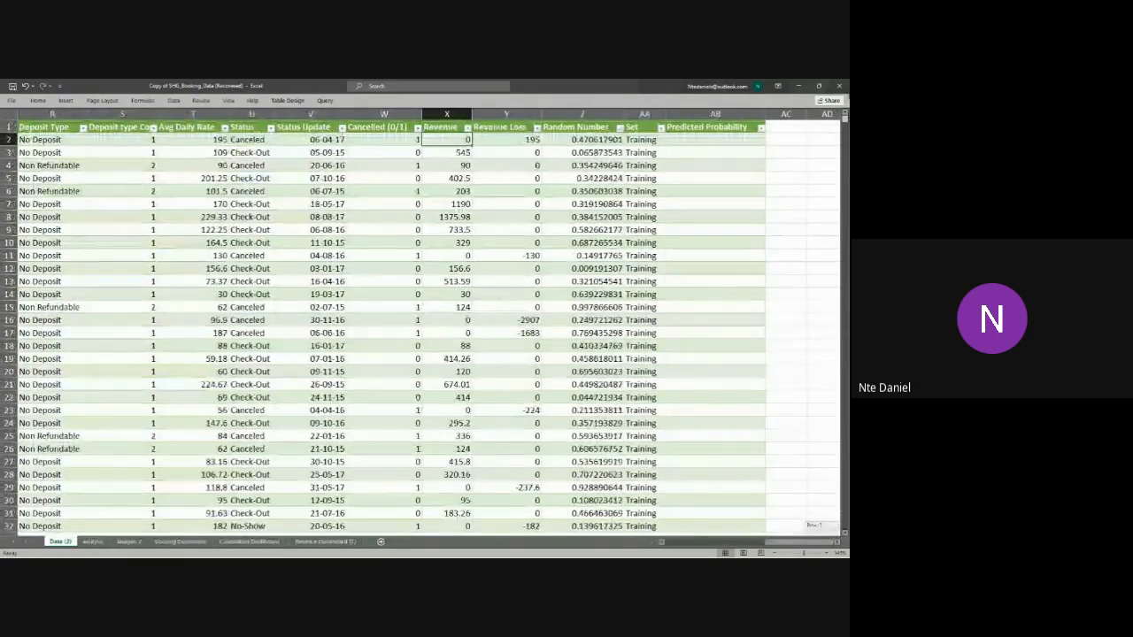
click(440, 118)
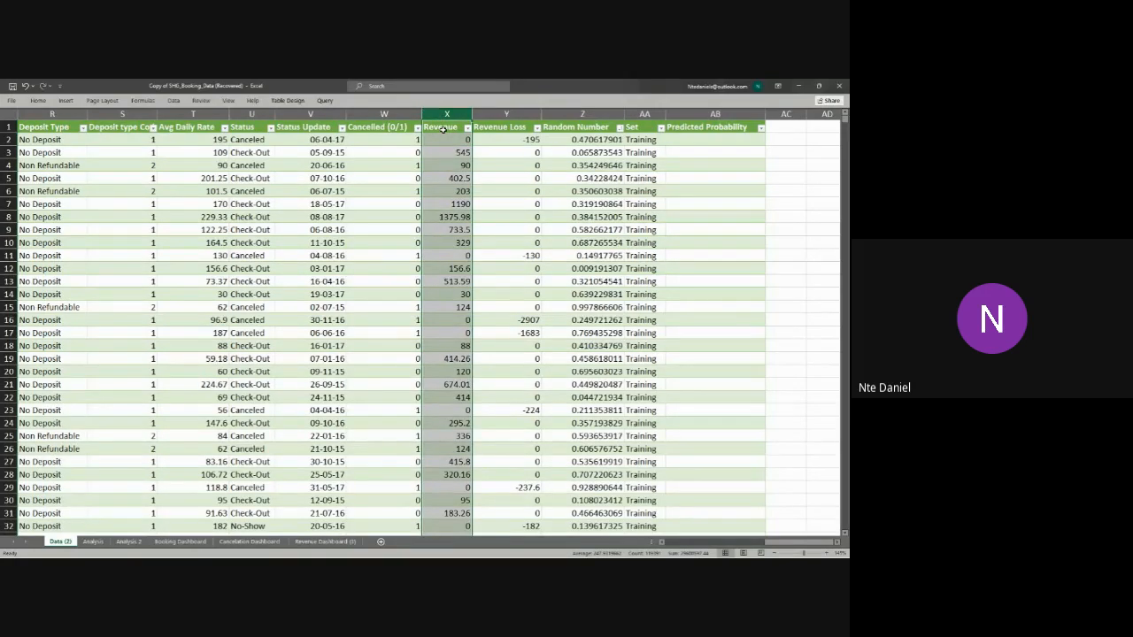
click(38, 100)
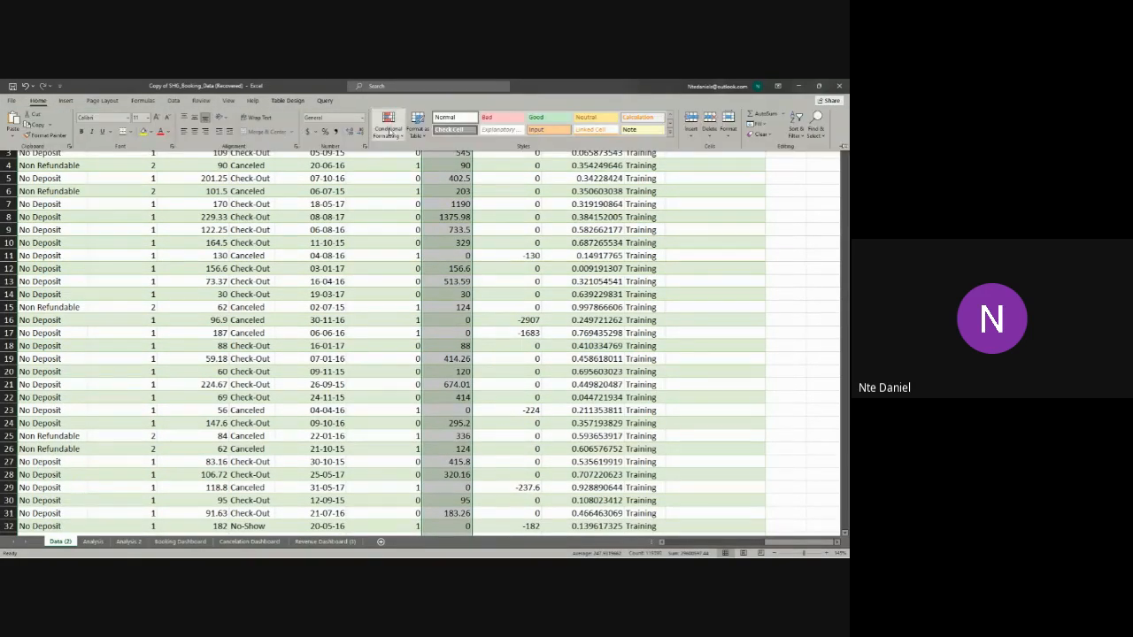
click(396, 134)
mouse_move(433, 174)
click(502, 177)
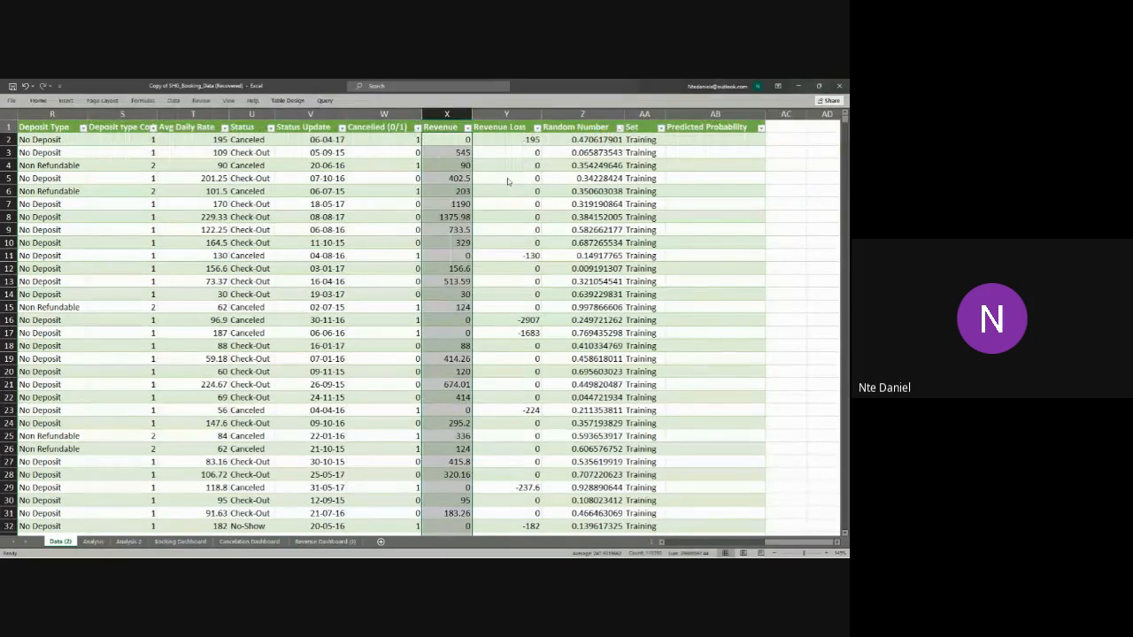
click(418, 327)
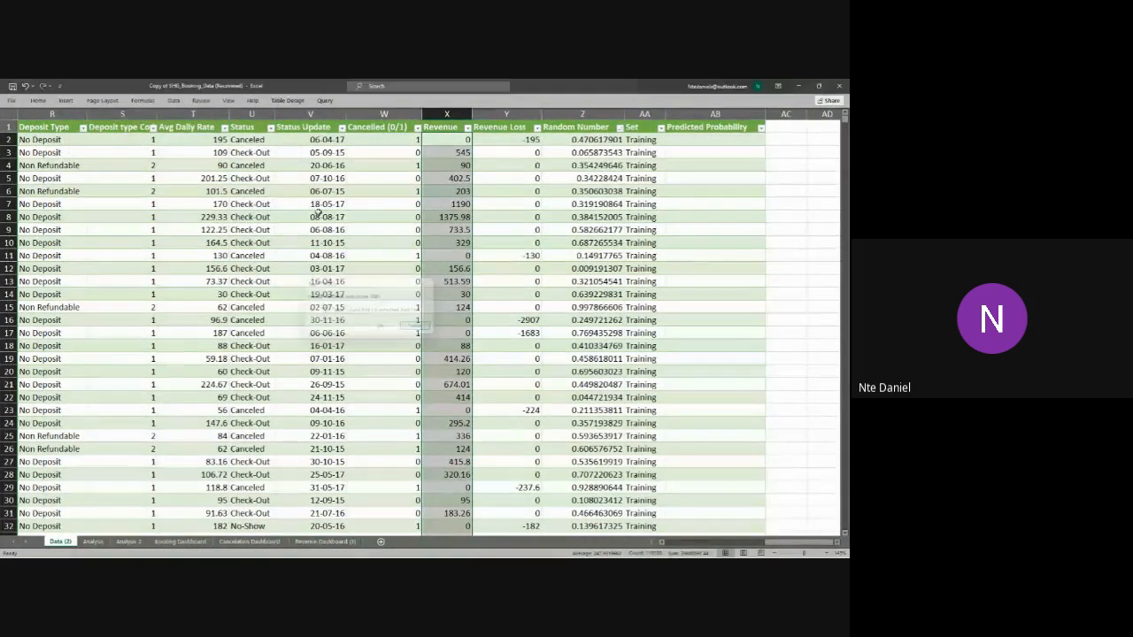
Step: Highlight the top 10% of the Revenue column's values using Green Fill with Dark Green Text
click(51, 104)
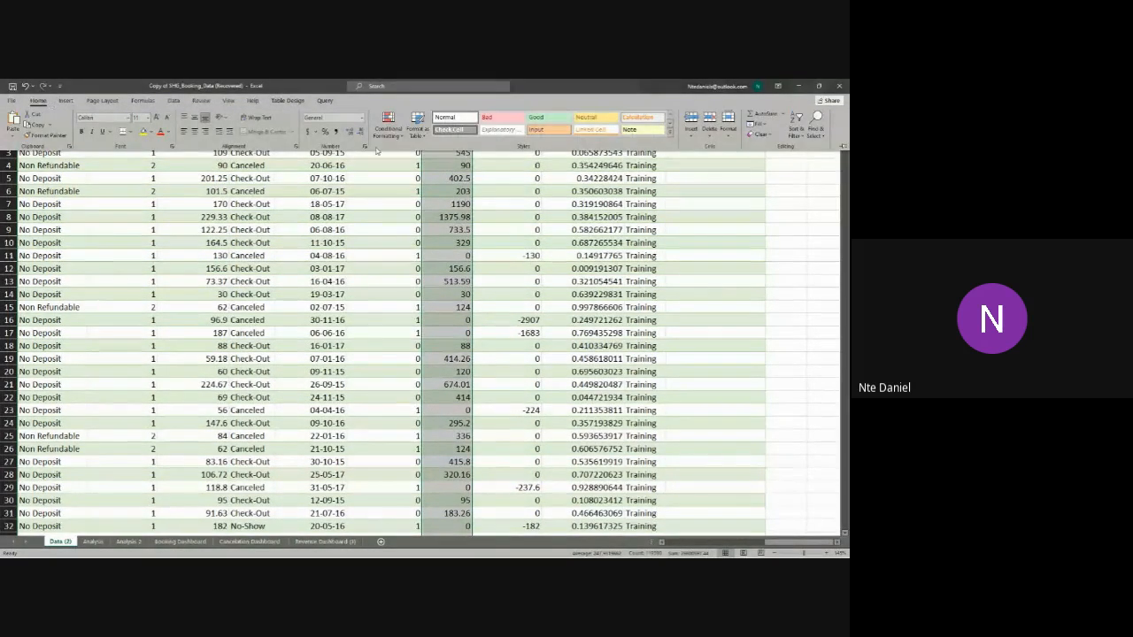
click(388, 124)
mouse_move(436, 176)
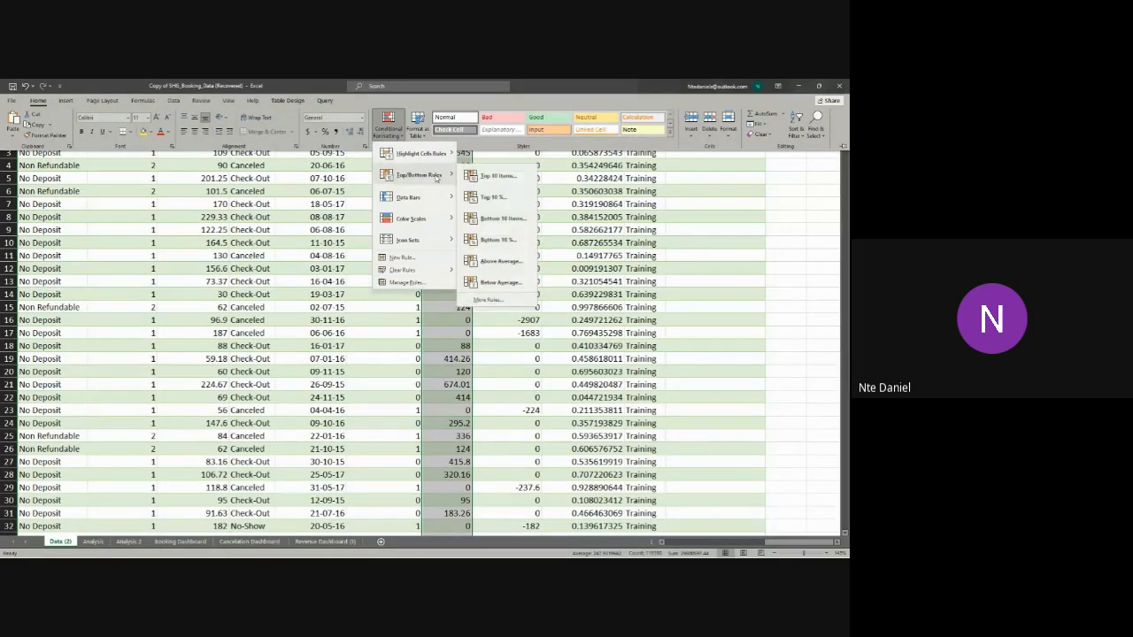
click(493, 196)
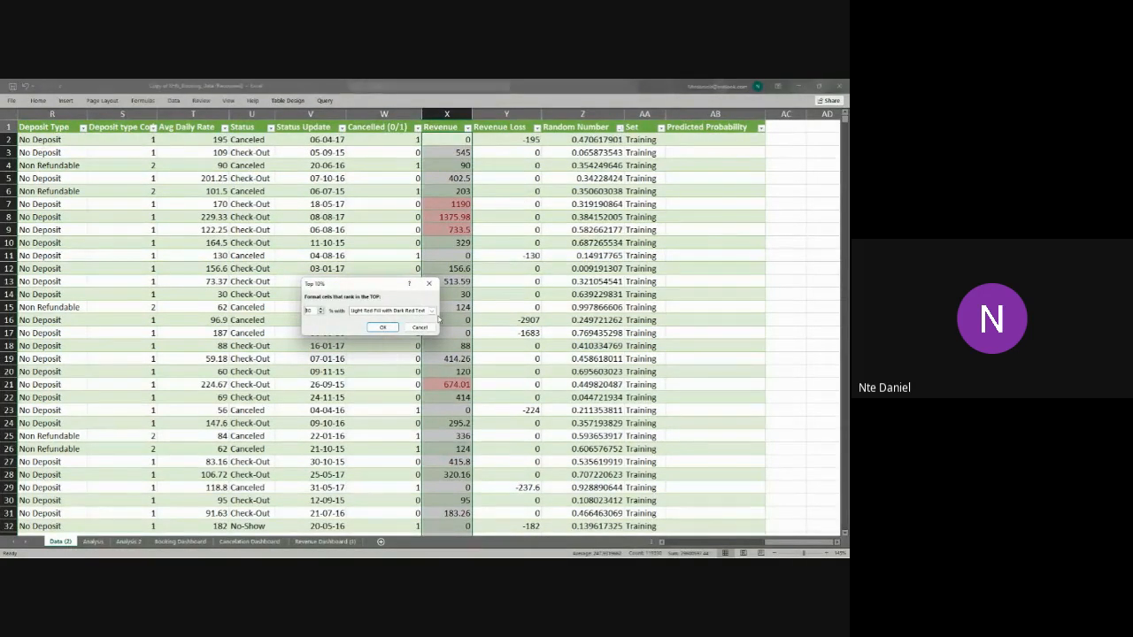
click(433, 311)
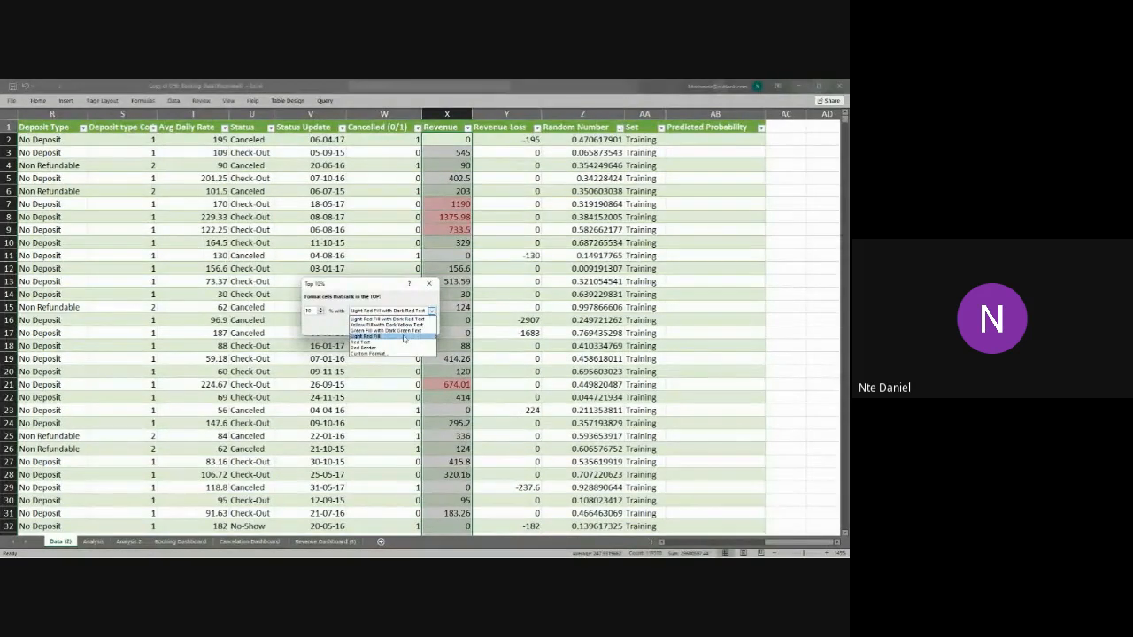
click(402, 324)
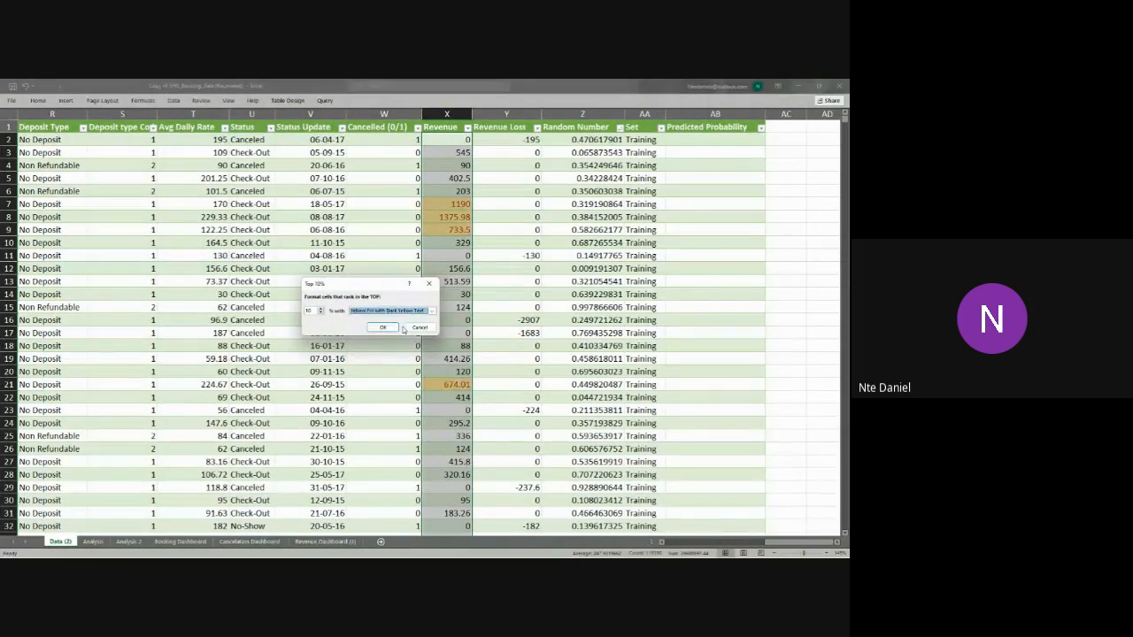
click(432, 311)
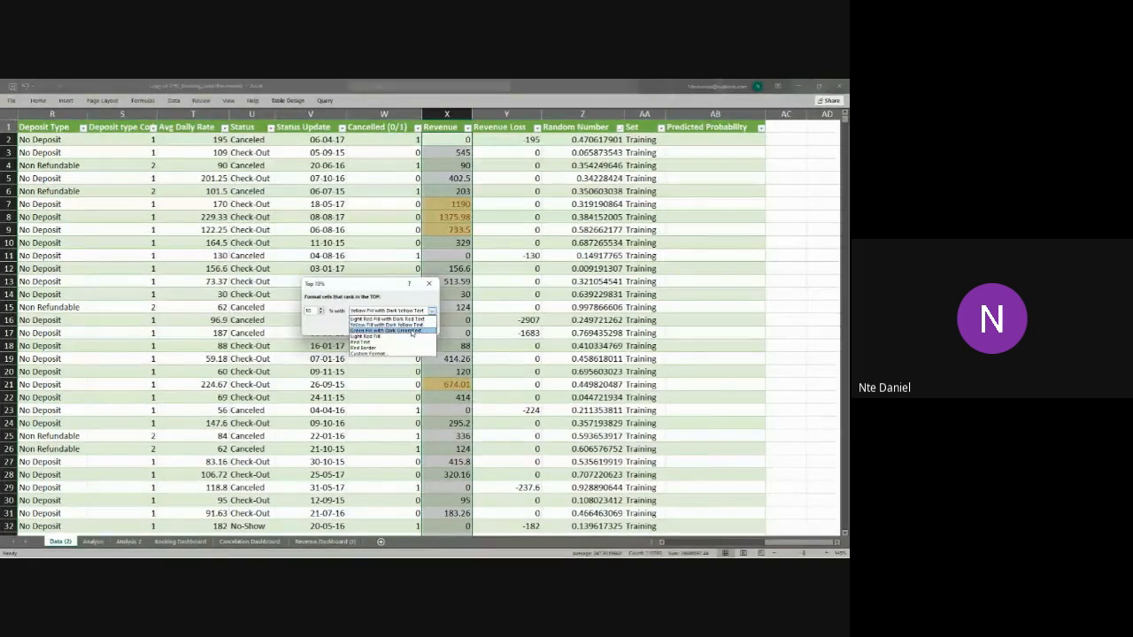
click(412, 332)
click(381, 331)
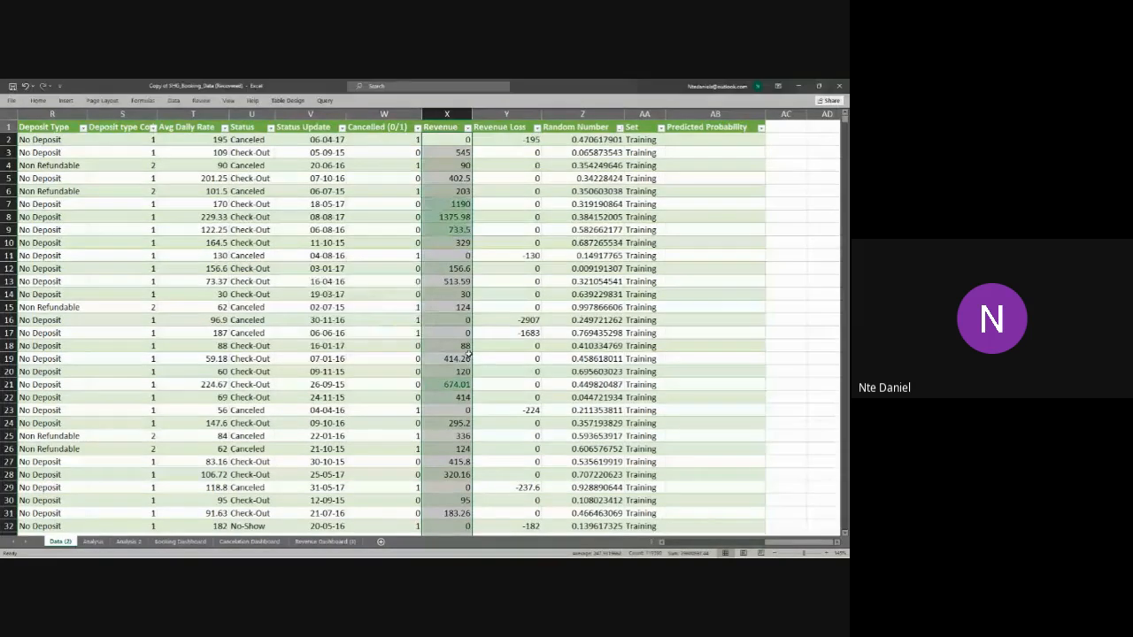
click(511, 344)
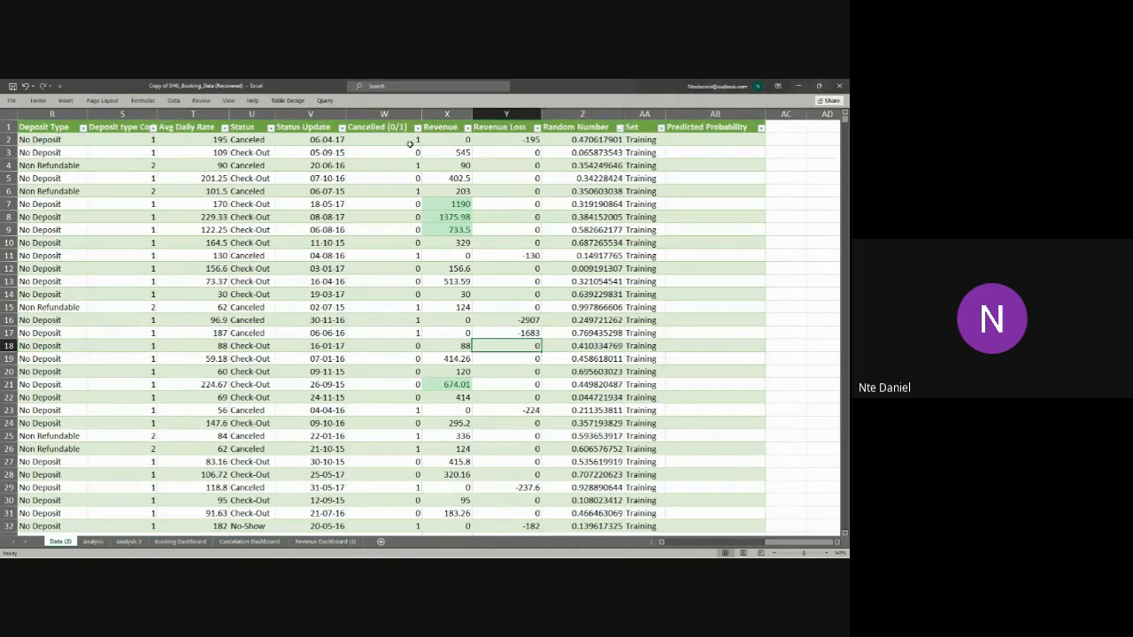
Step: Filter the Revenue column by its green cell colour
click(466, 127)
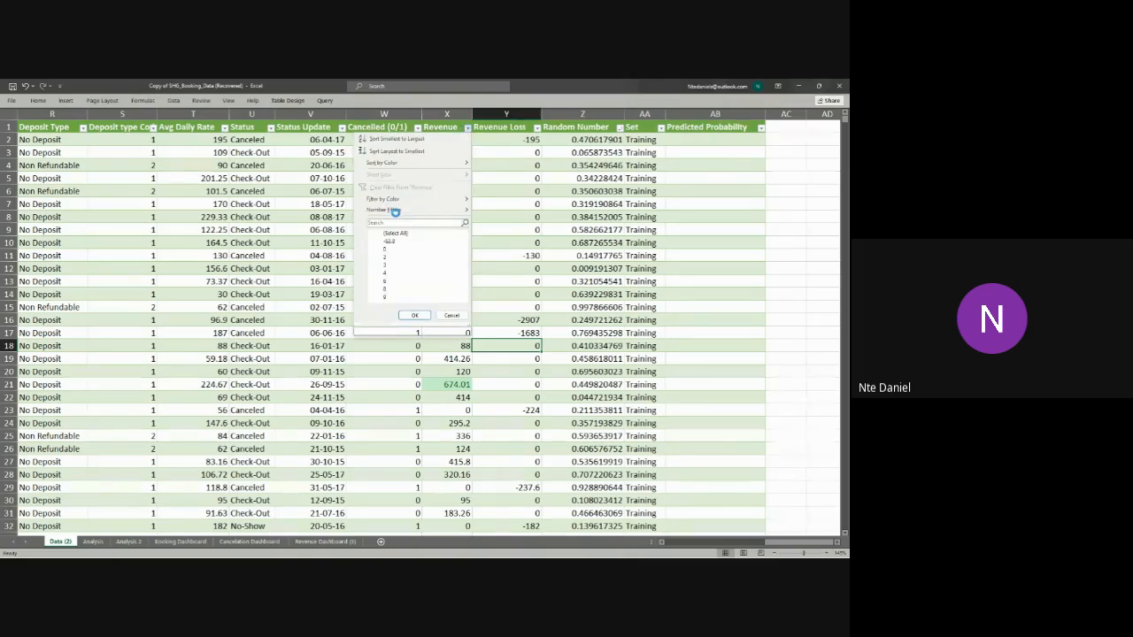
mouse_move(396, 204)
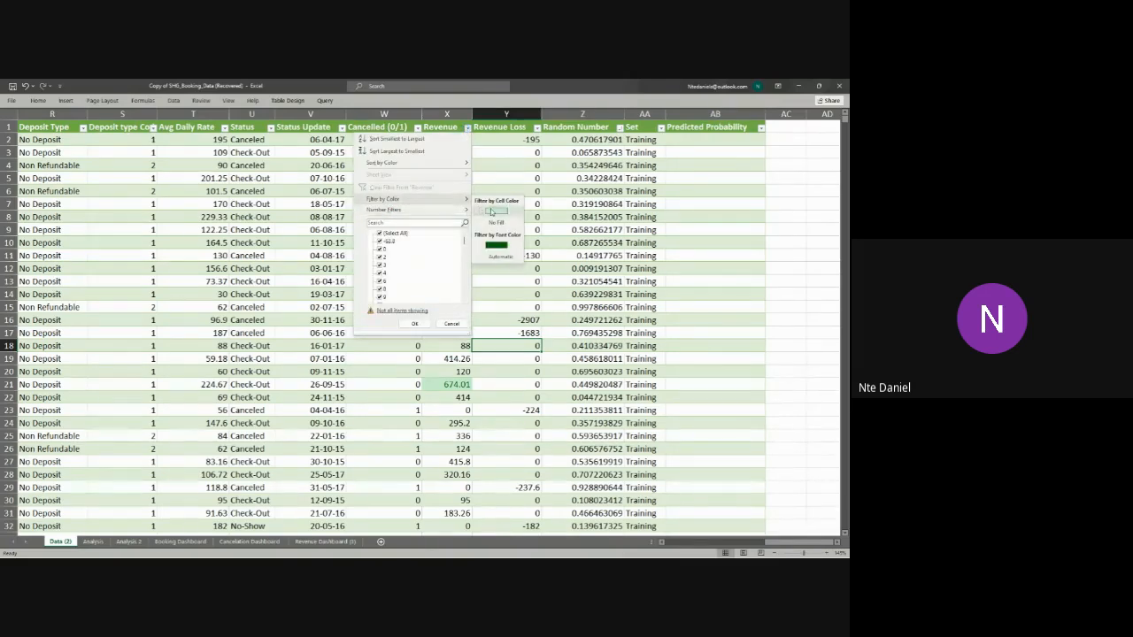
click(492, 211)
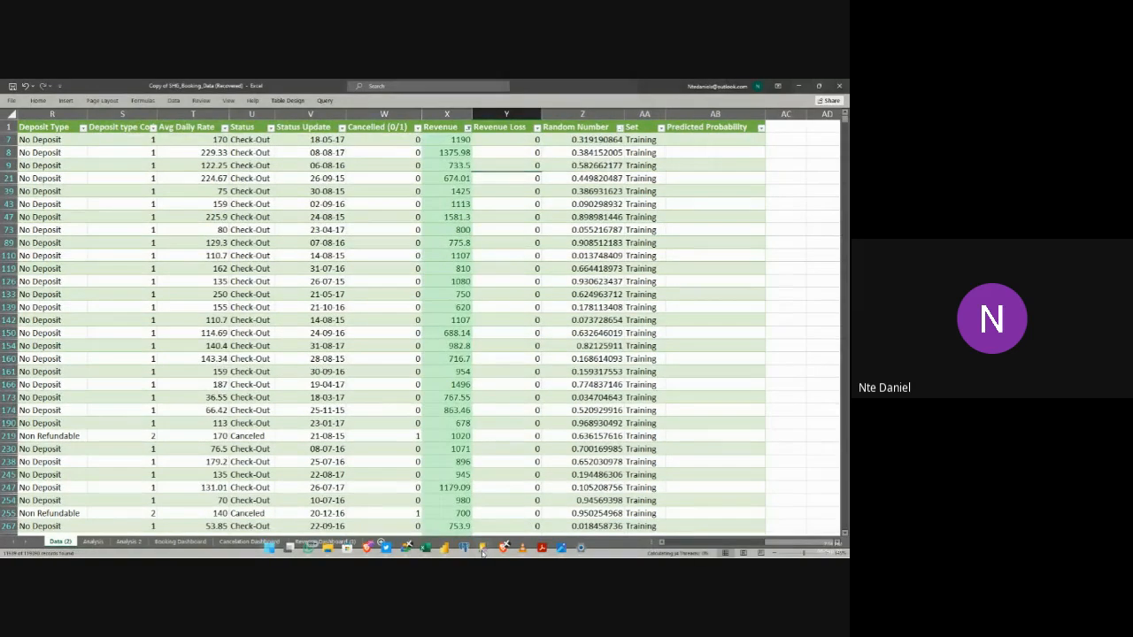
Step: Minimize the booking data workbook, switch to the Index Match 2 workbook and maximize its window
mouse_move(407, 547)
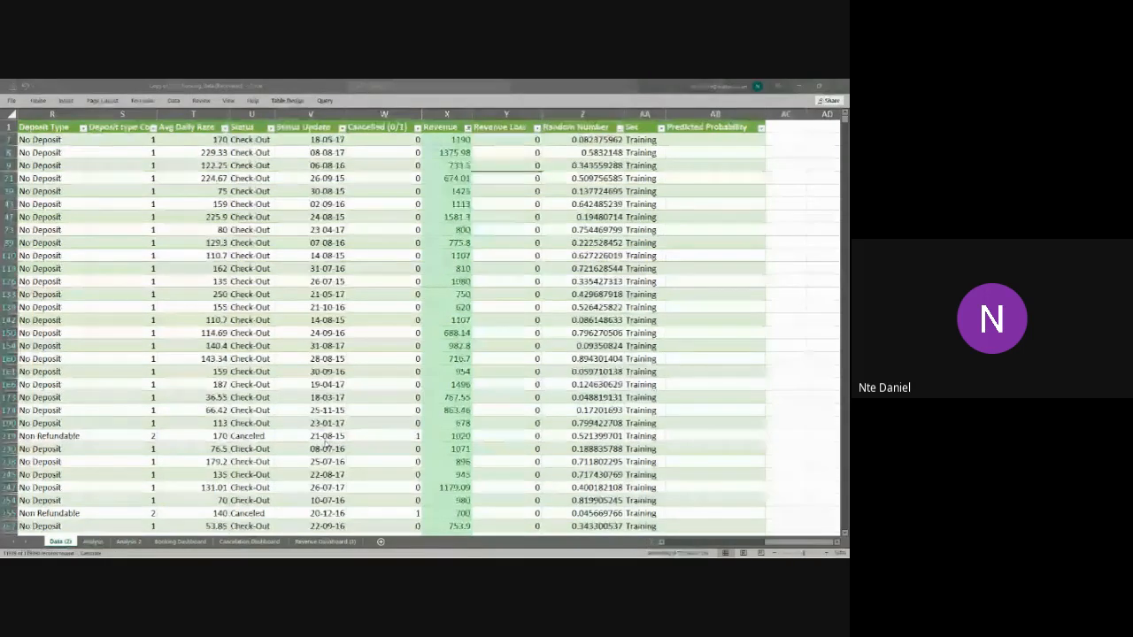
click(800, 87)
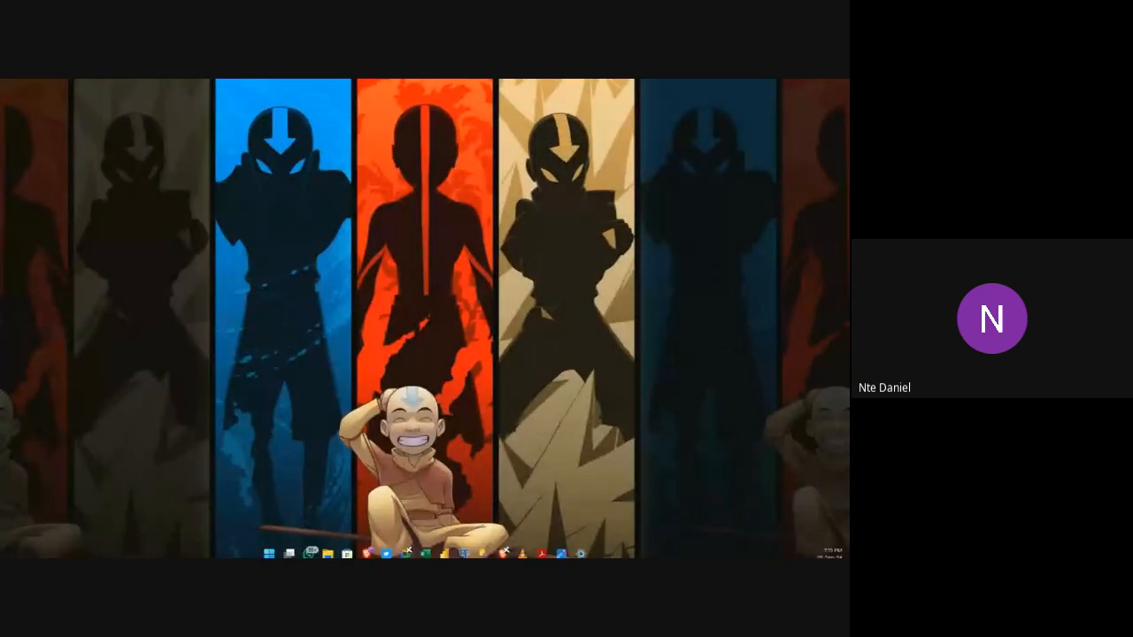
mouse_move(425, 548)
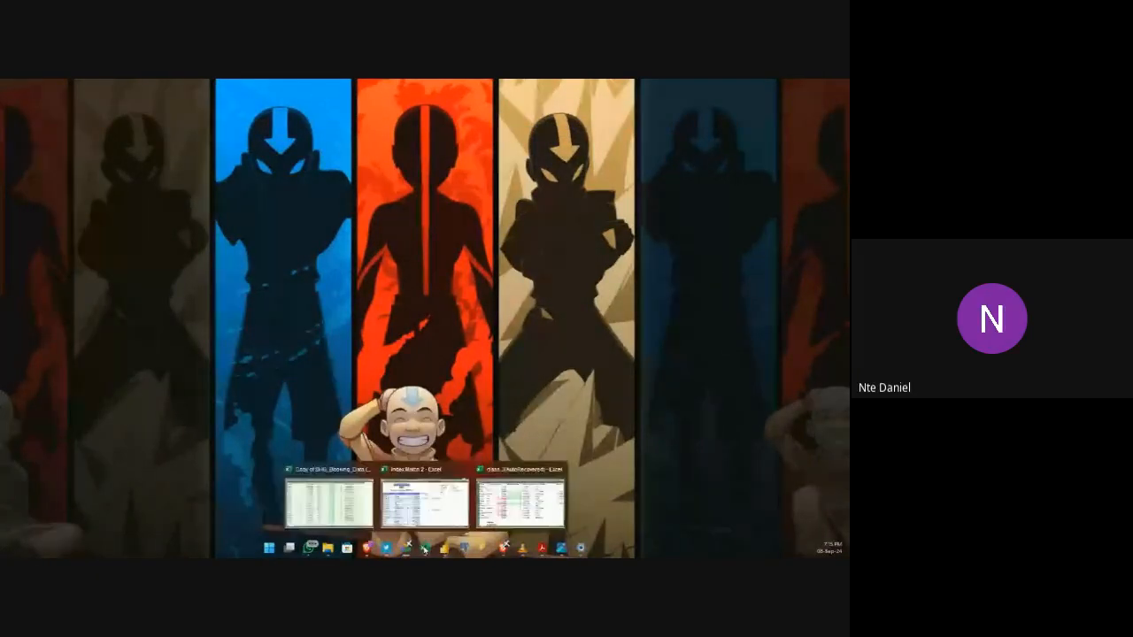
click(395, 496)
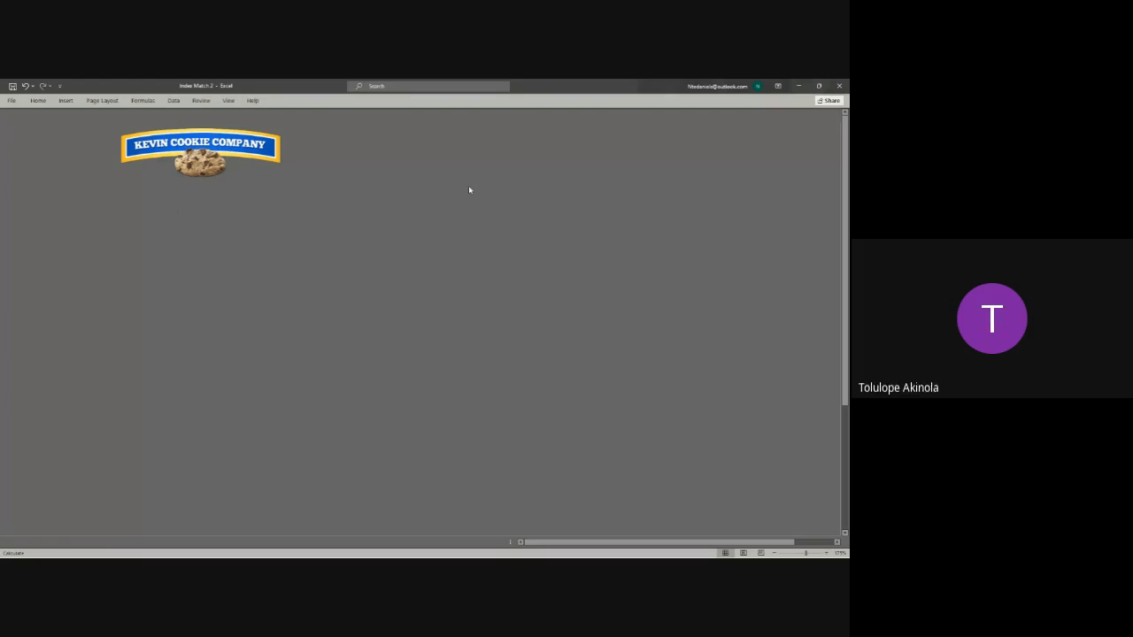
drag(592, 169, 598, 168)
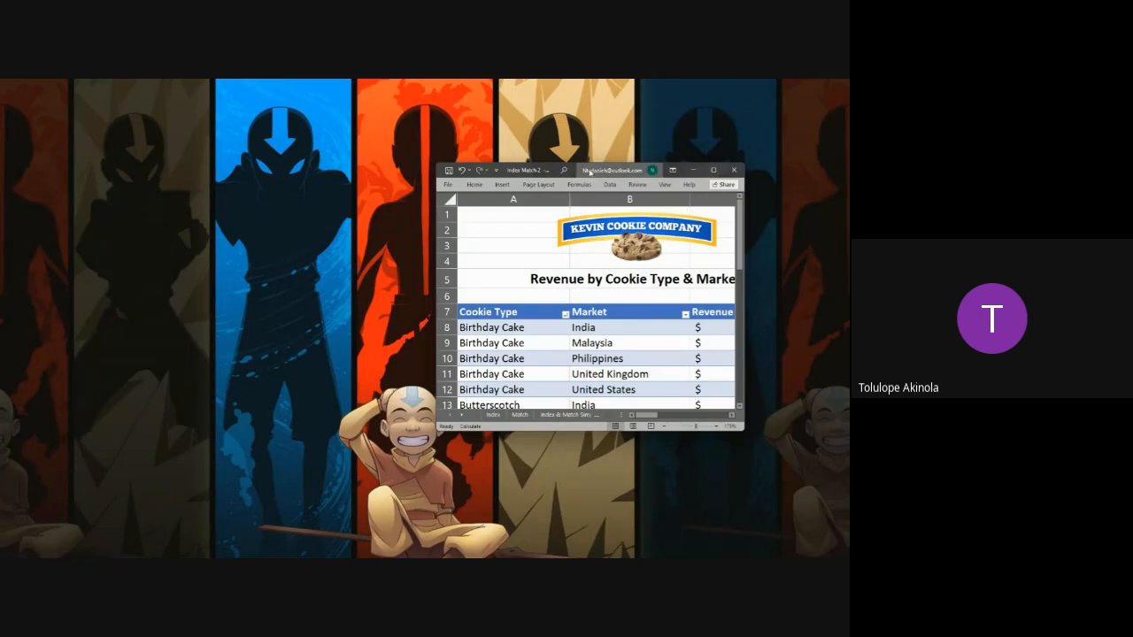
double_click(589, 171)
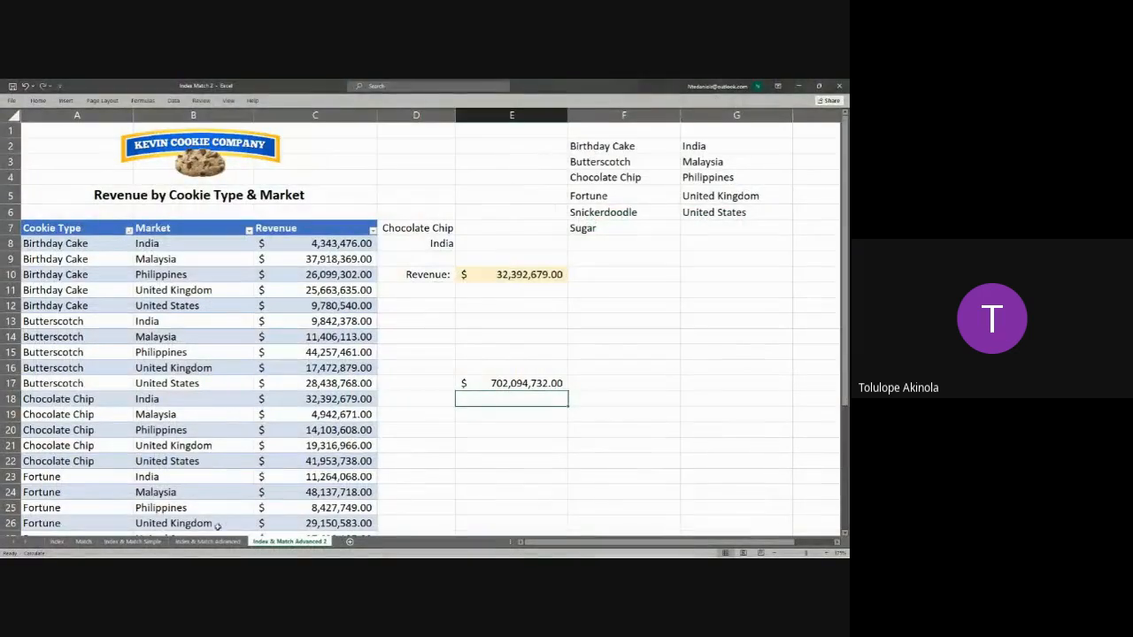
Step: On the Index & Match Advanced sheet, apply the Green - White Color Scale to the revenue figures in B8:F13
click(207, 541)
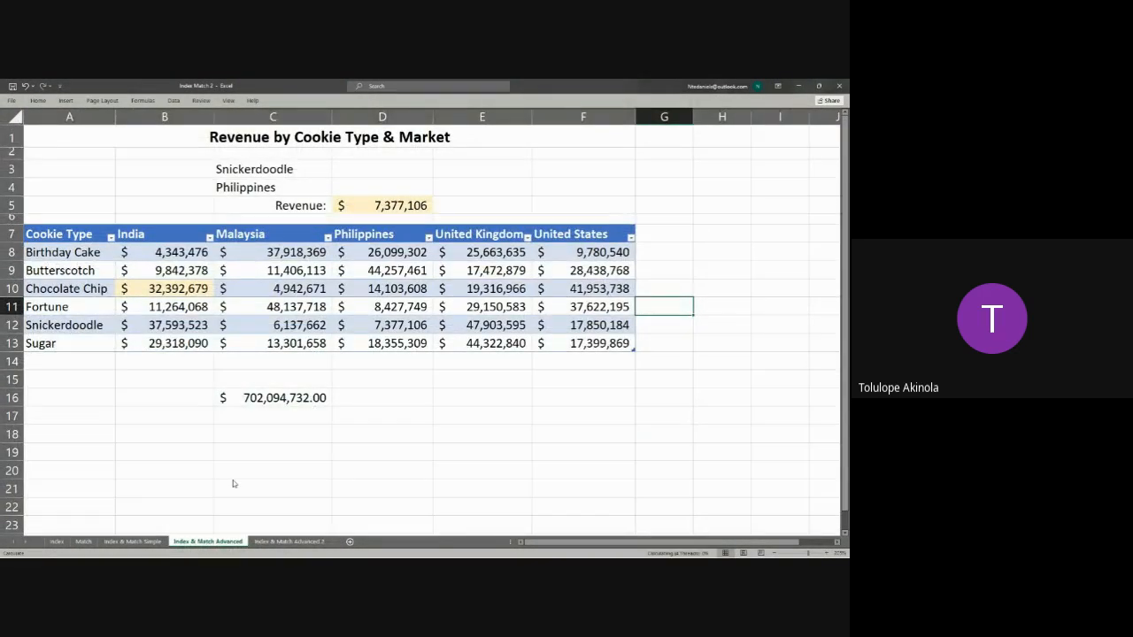
drag(144, 254, 569, 334)
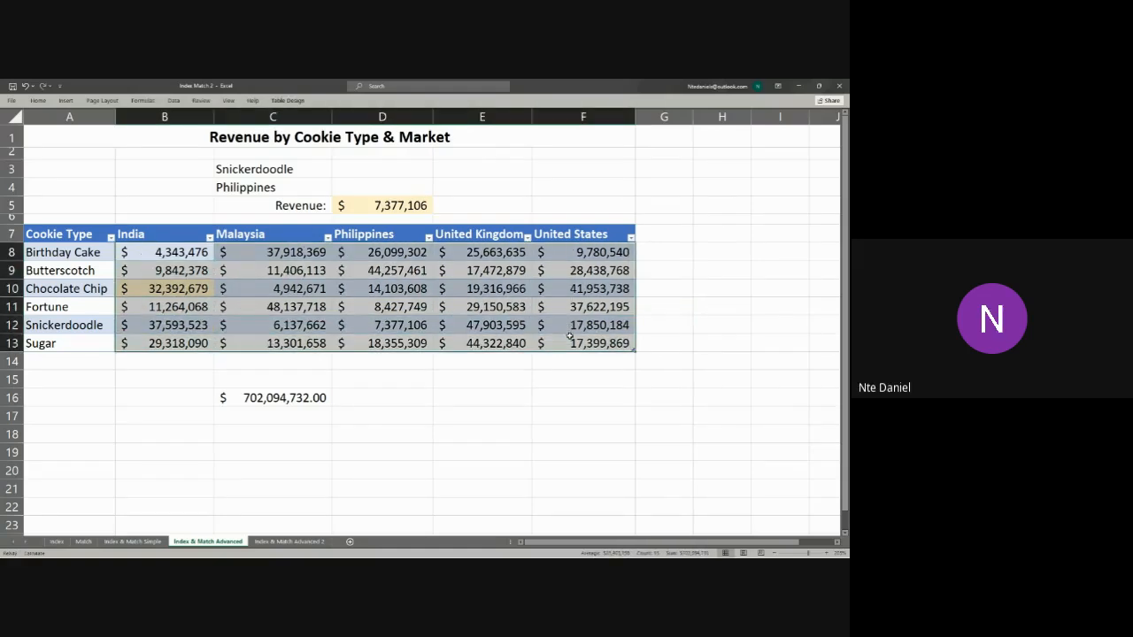
click(38, 101)
click(38, 101)
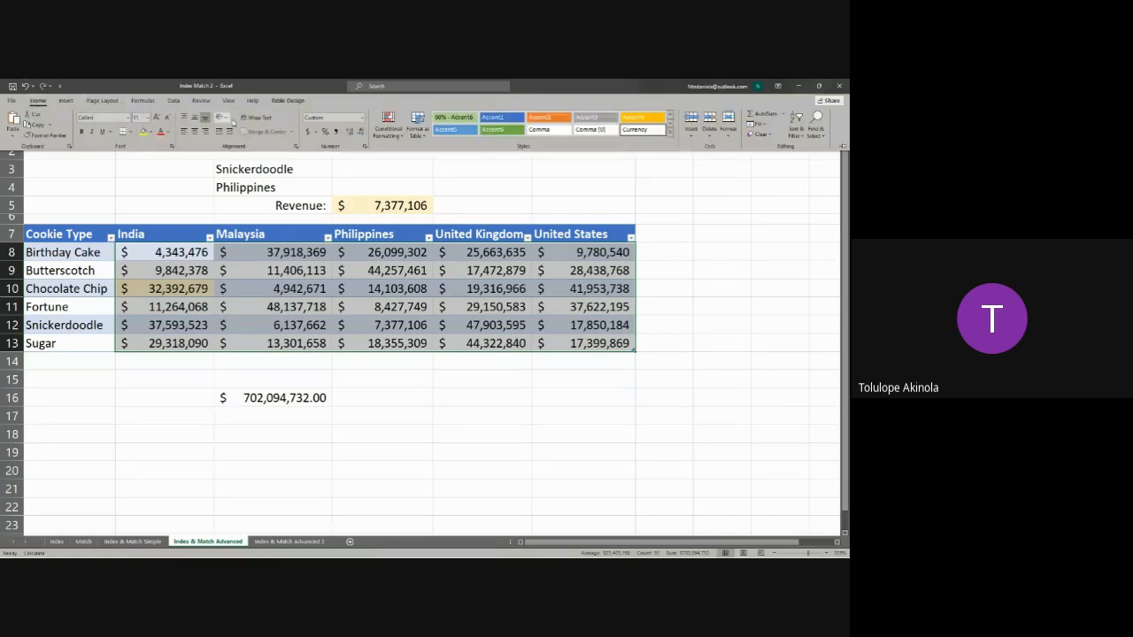
click(398, 136)
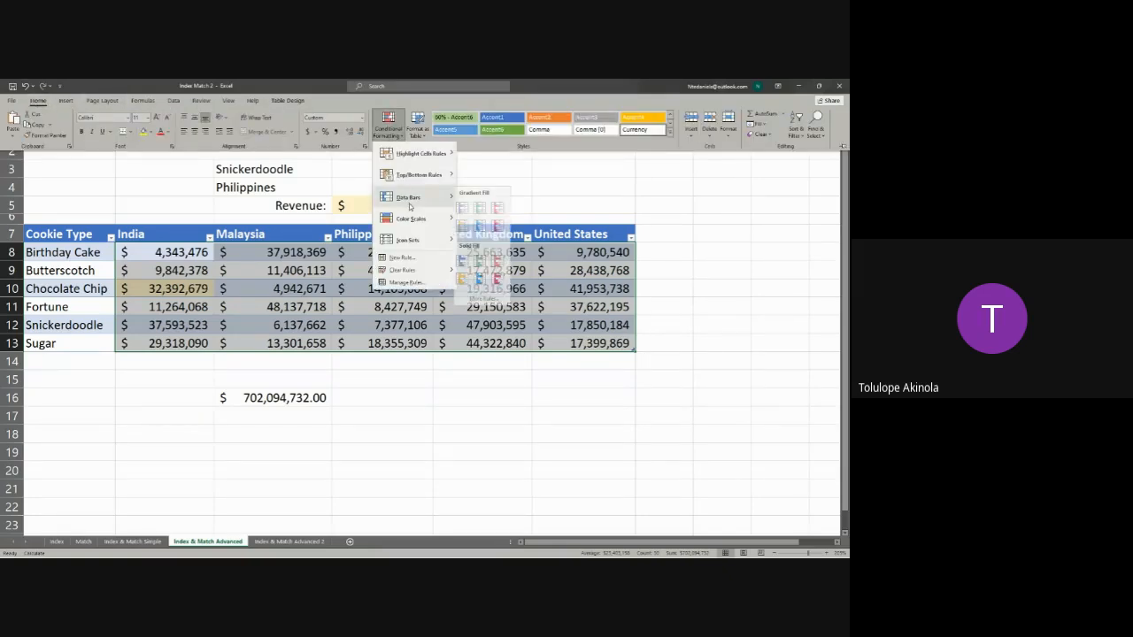
mouse_move(433, 223)
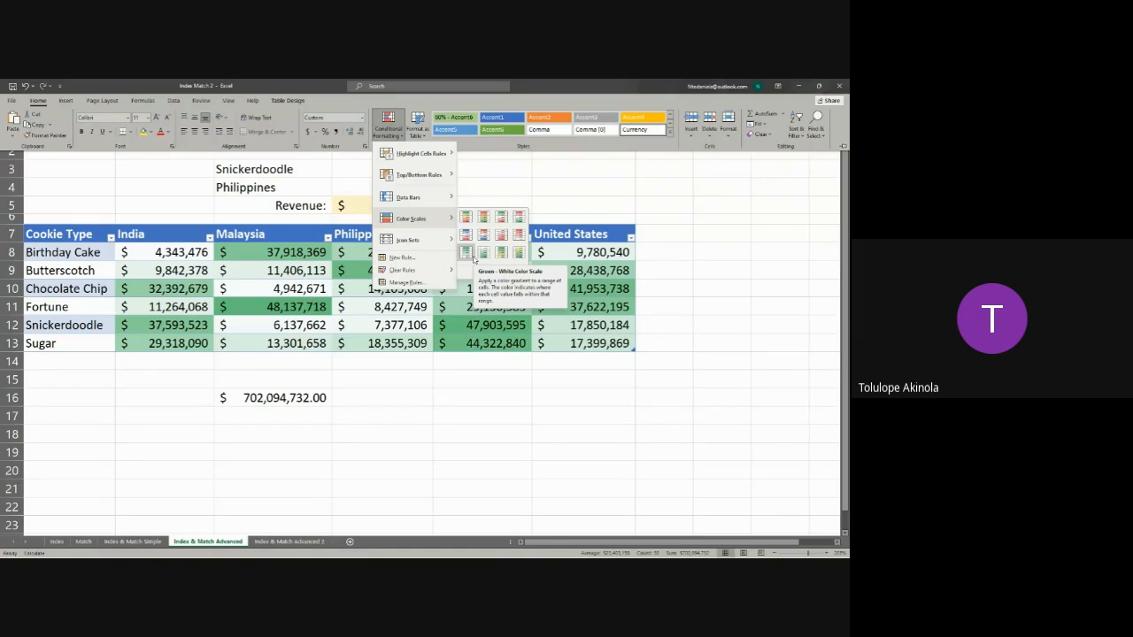
click(469, 255)
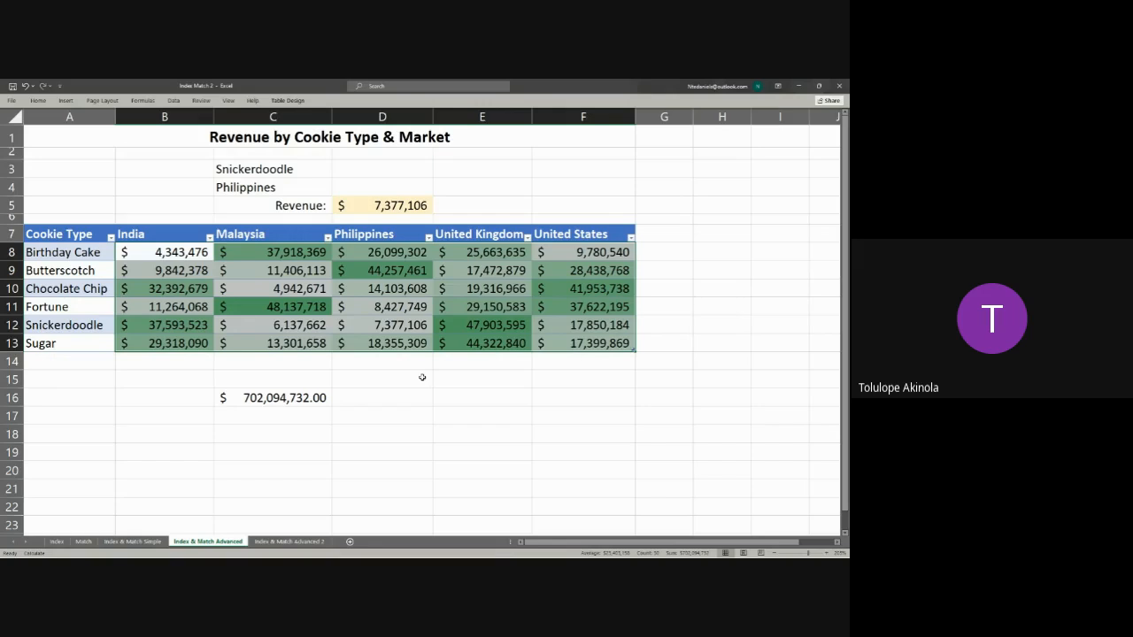
Step: Add green gradient-fill data bars to the revenue figures in B8:F13
drag(172, 253, 319, 326)
click(447, 311)
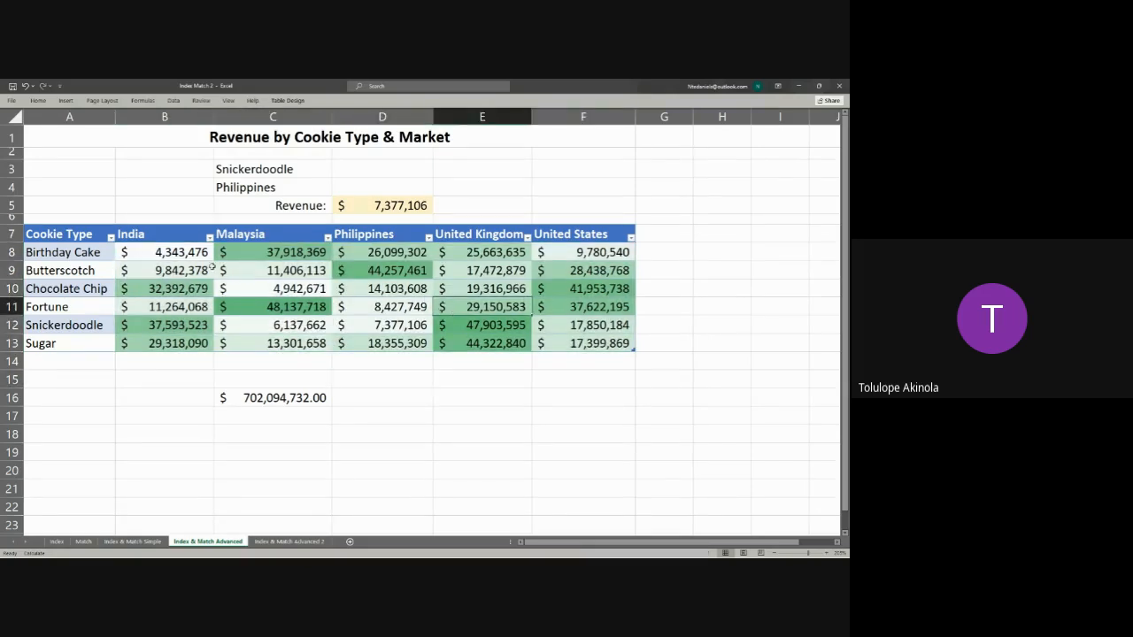
click(169, 253)
drag(169, 253, 585, 344)
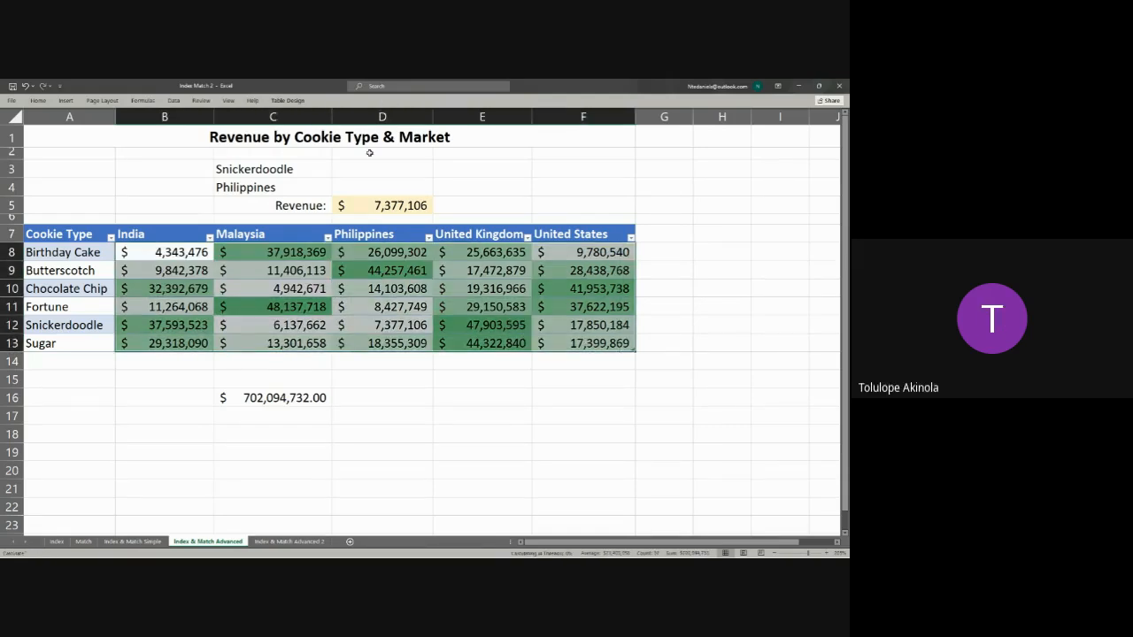
click(38, 101)
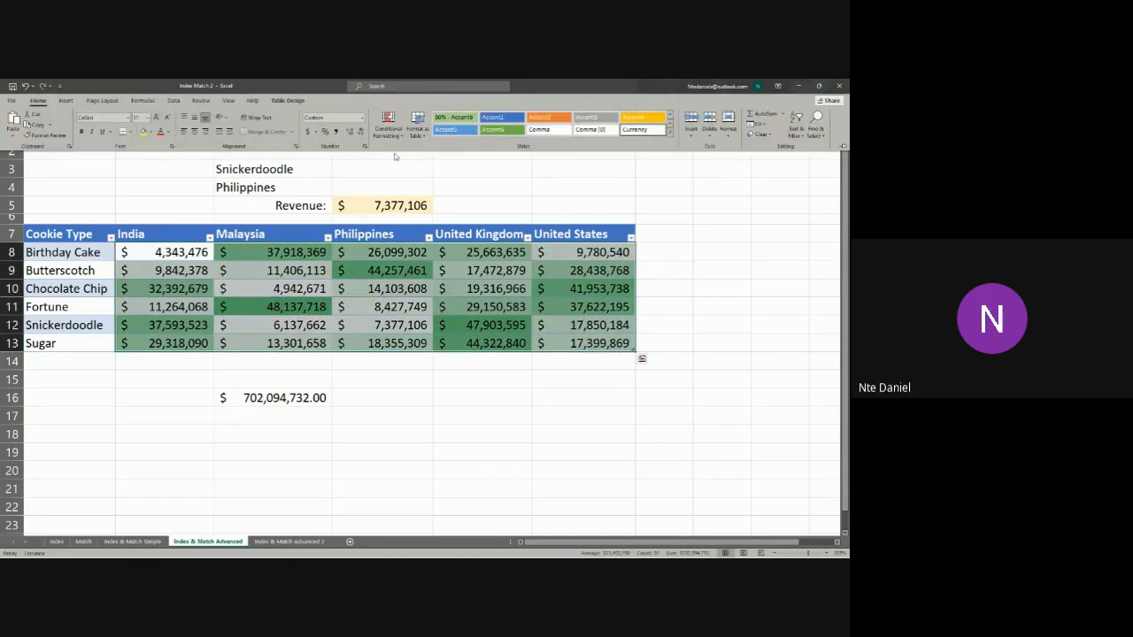
click(400, 138)
mouse_move(407, 198)
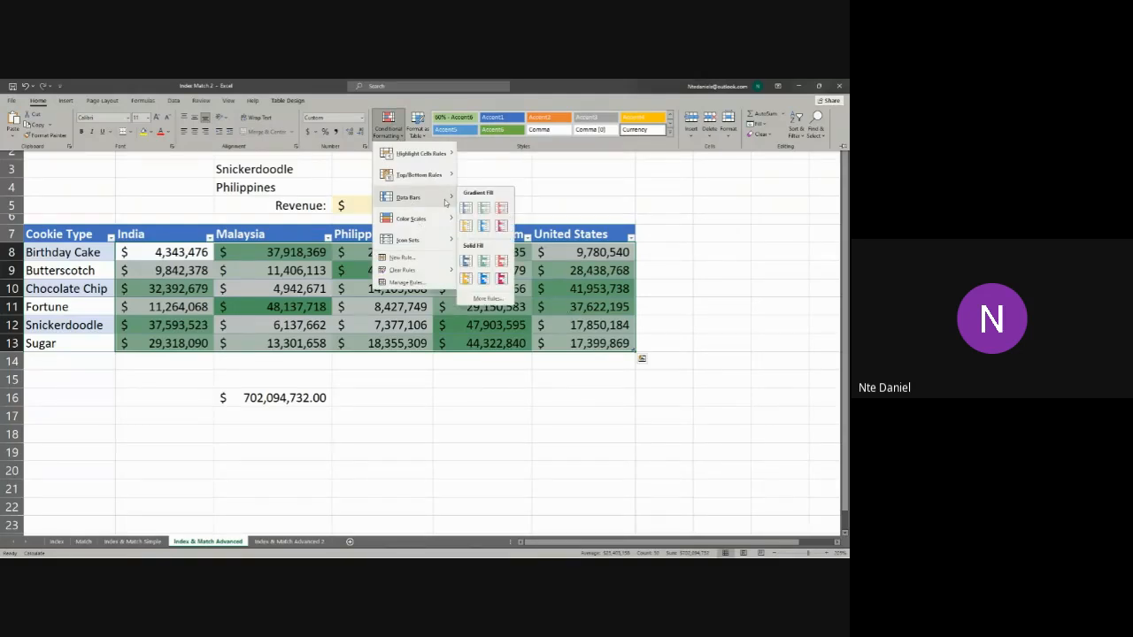
click(482, 206)
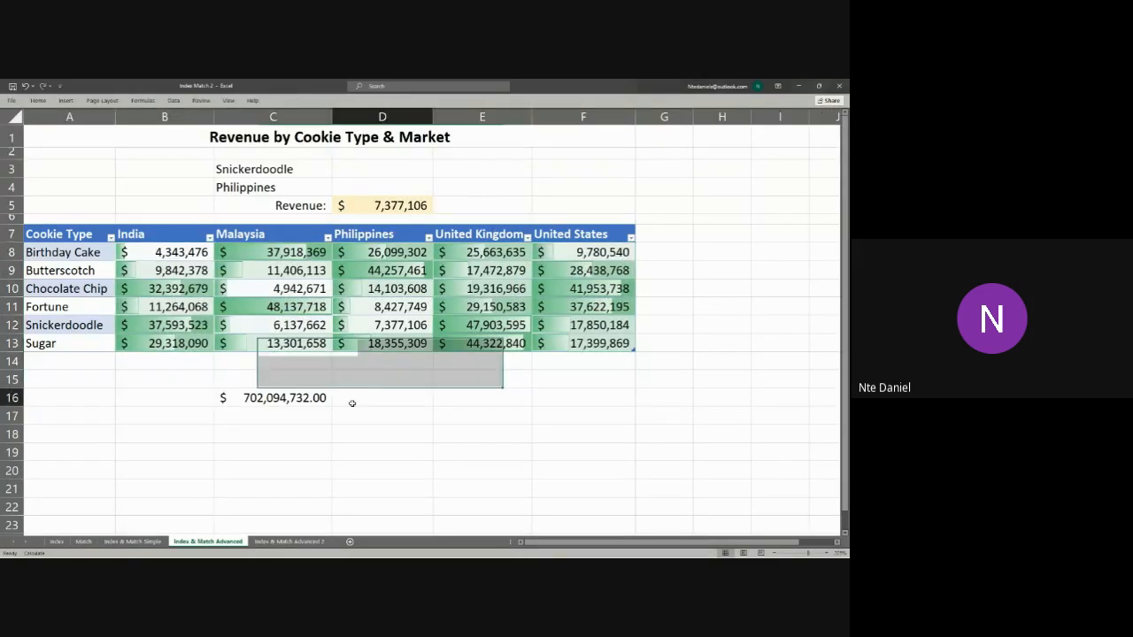
click(349, 399)
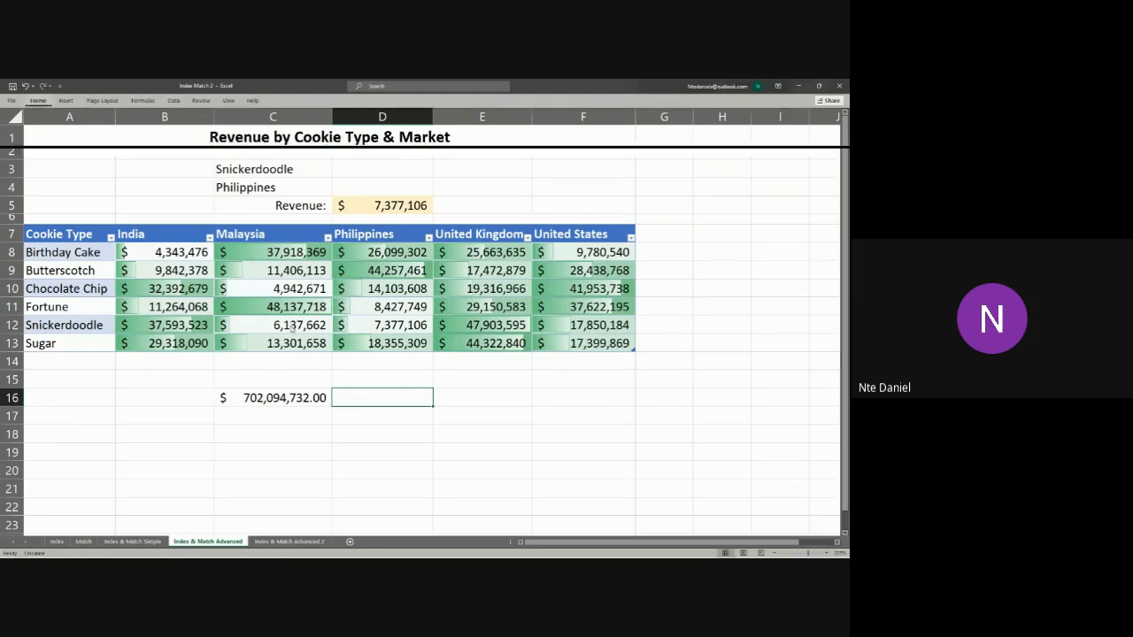
Step: Add the coloured three-arrow directional icon set to the revenue figures in B8:F13
drag(163, 255, 577, 345)
click(43, 113)
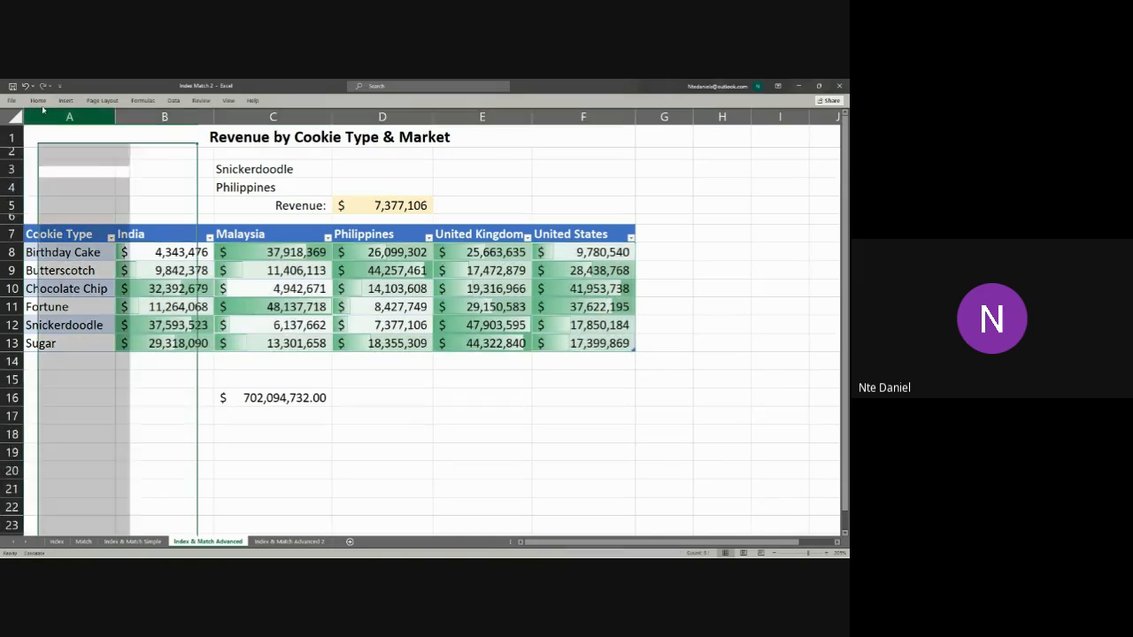
click(154, 233)
click(174, 253)
drag(174, 254, 569, 344)
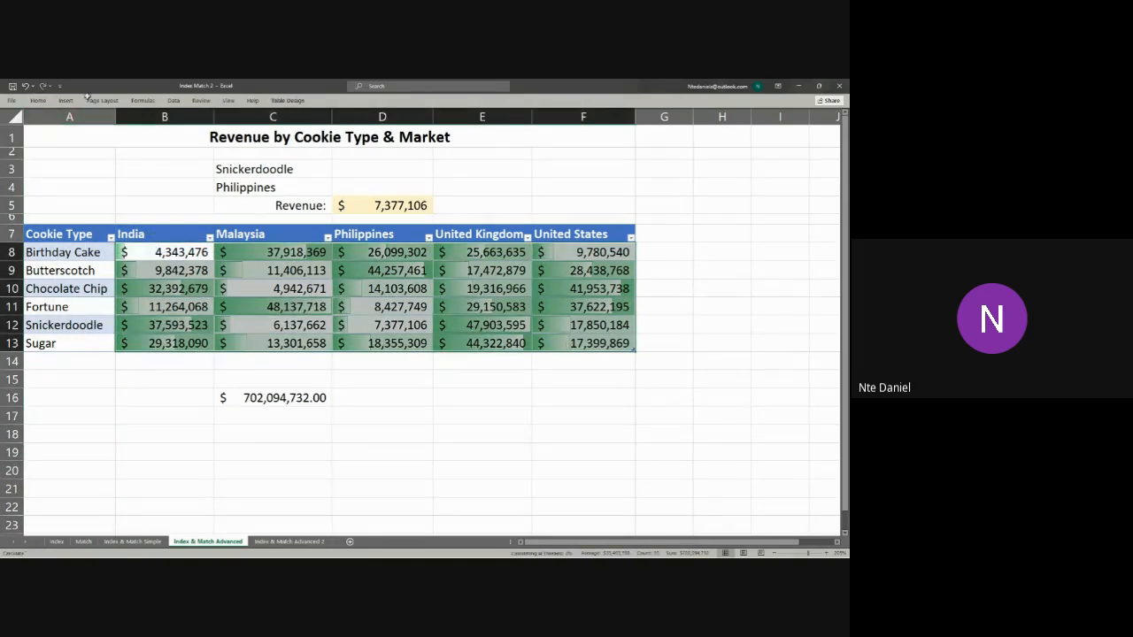
click(39, 101)
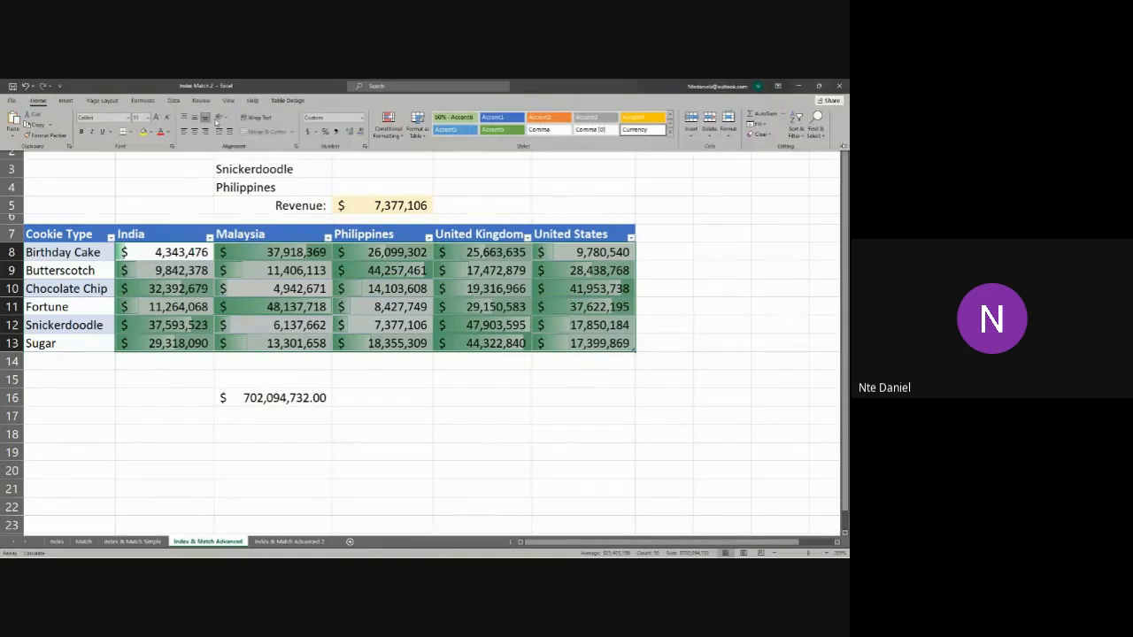
click(396, 140)
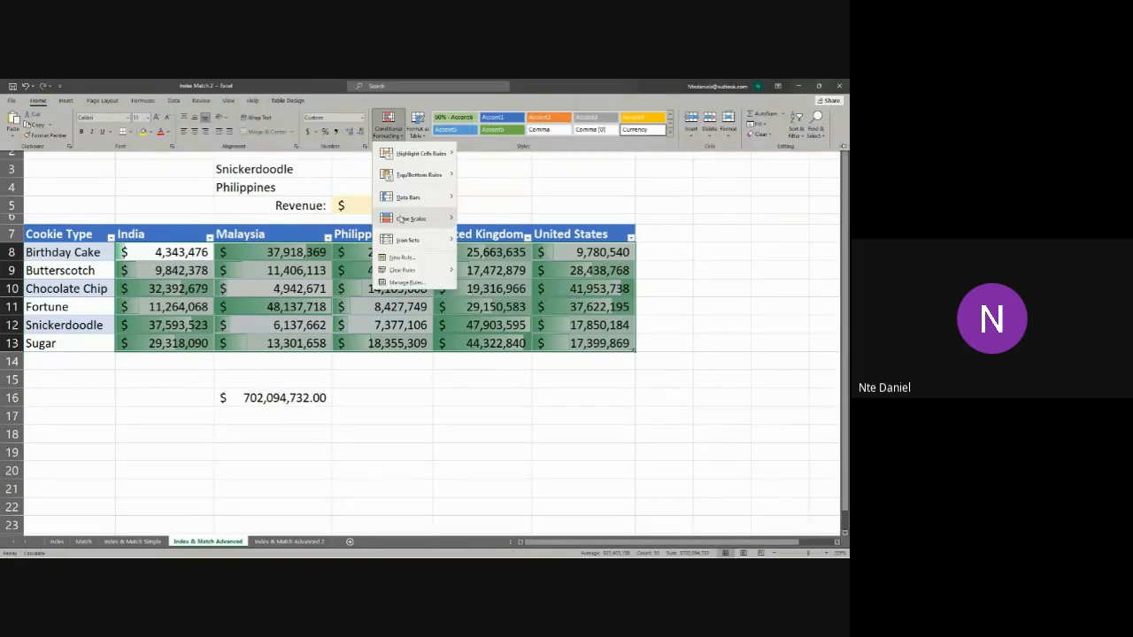
mouse_move(409, 239)
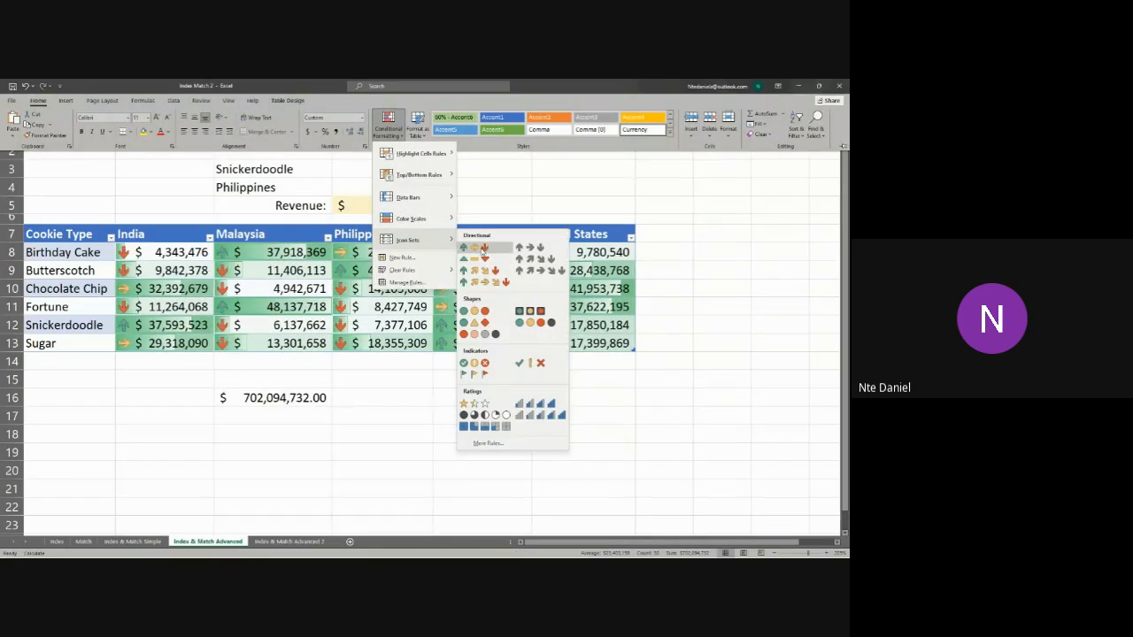
click(483, 251)
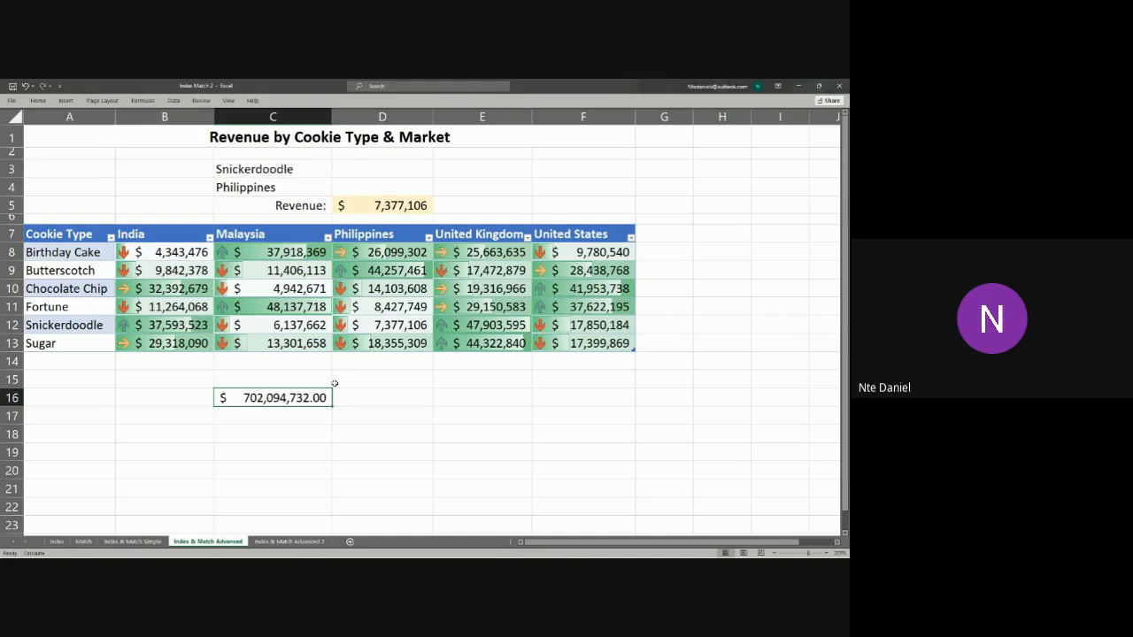
Step: Close the booking data workbook and switch to the class 3 staff workbook
key(super+d)
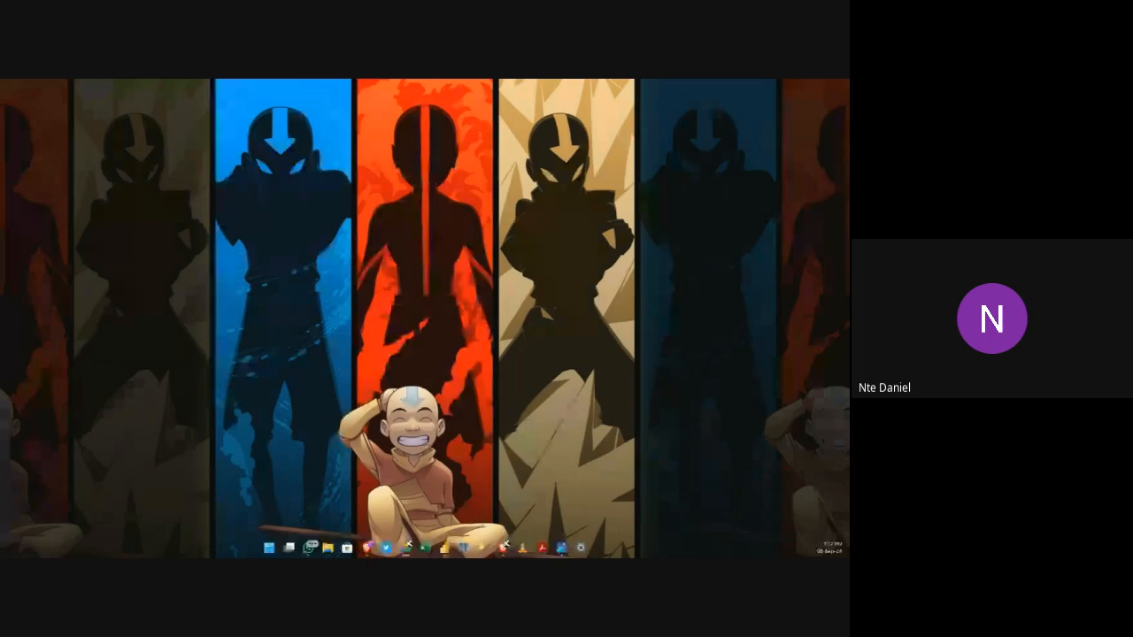
mouse_move(414, 551)
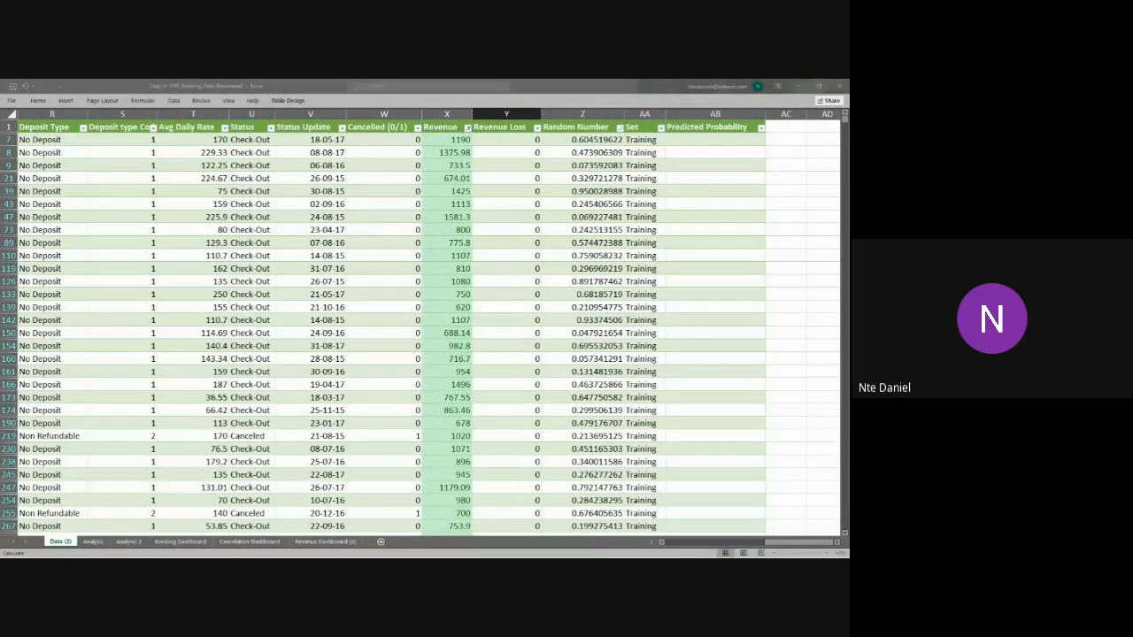
click(841, 87)
click(424, 342)
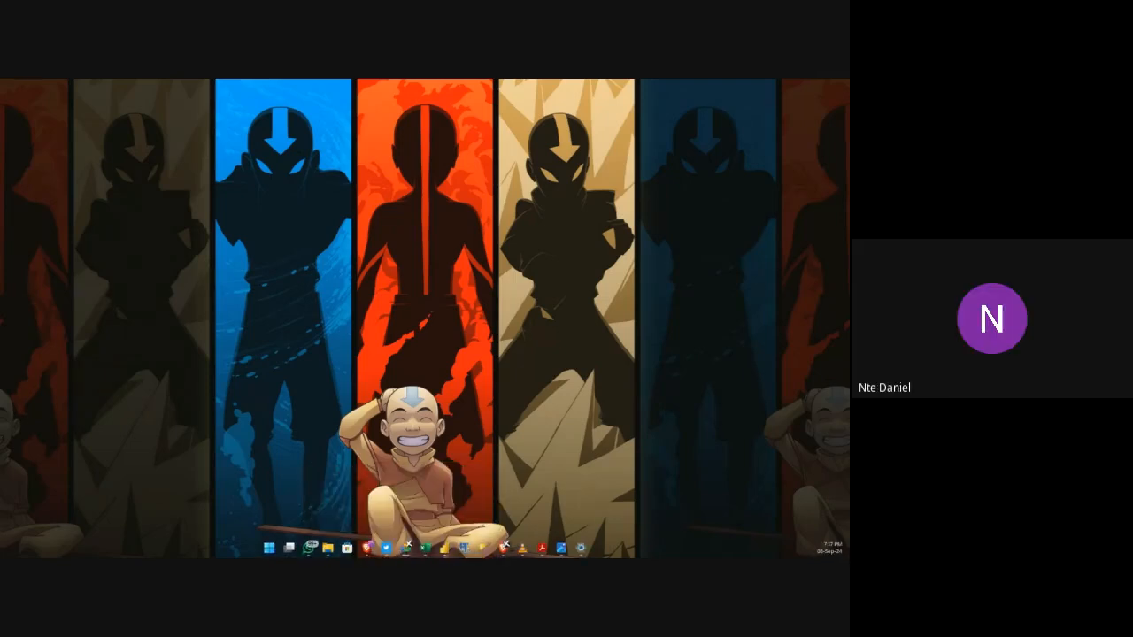
mouse_move(504, 548)
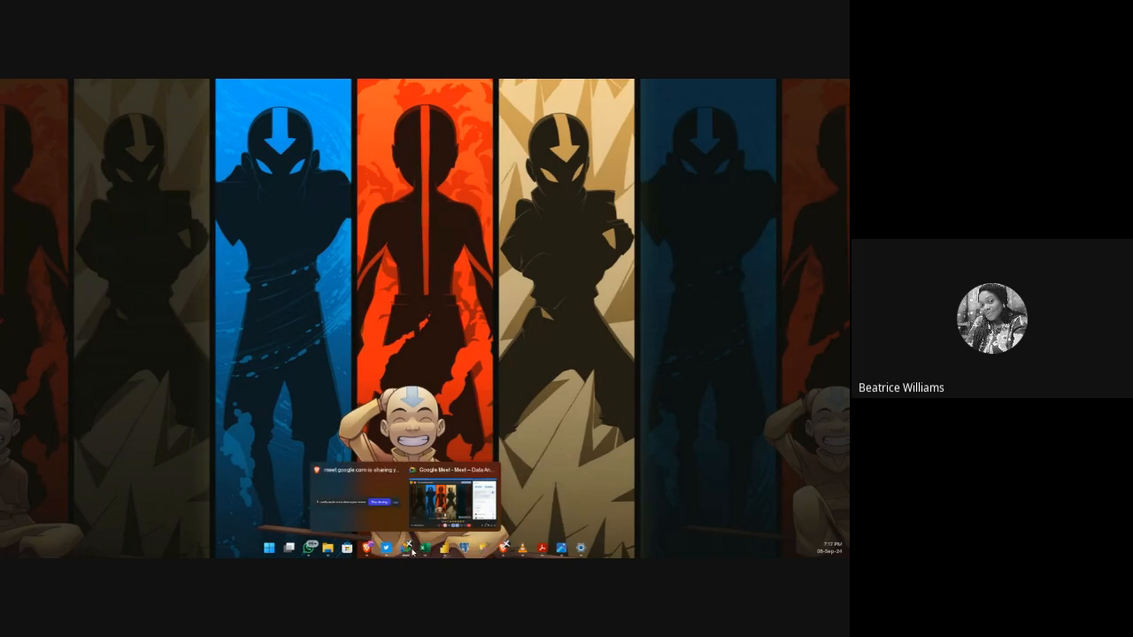
mouse_move(368, 551)
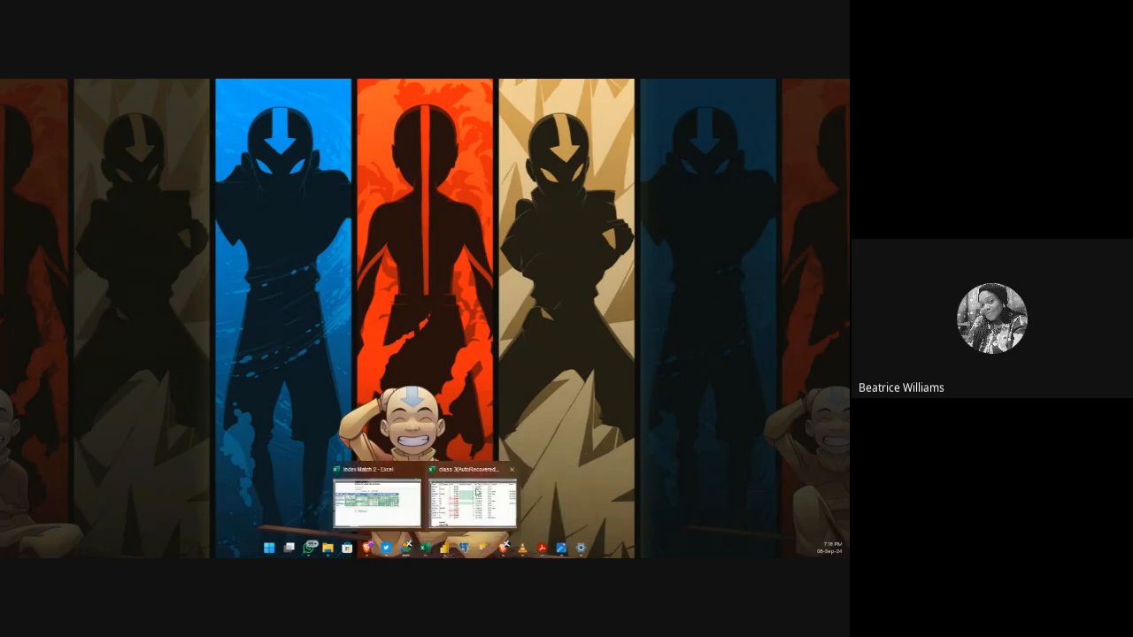
click(476, 496)
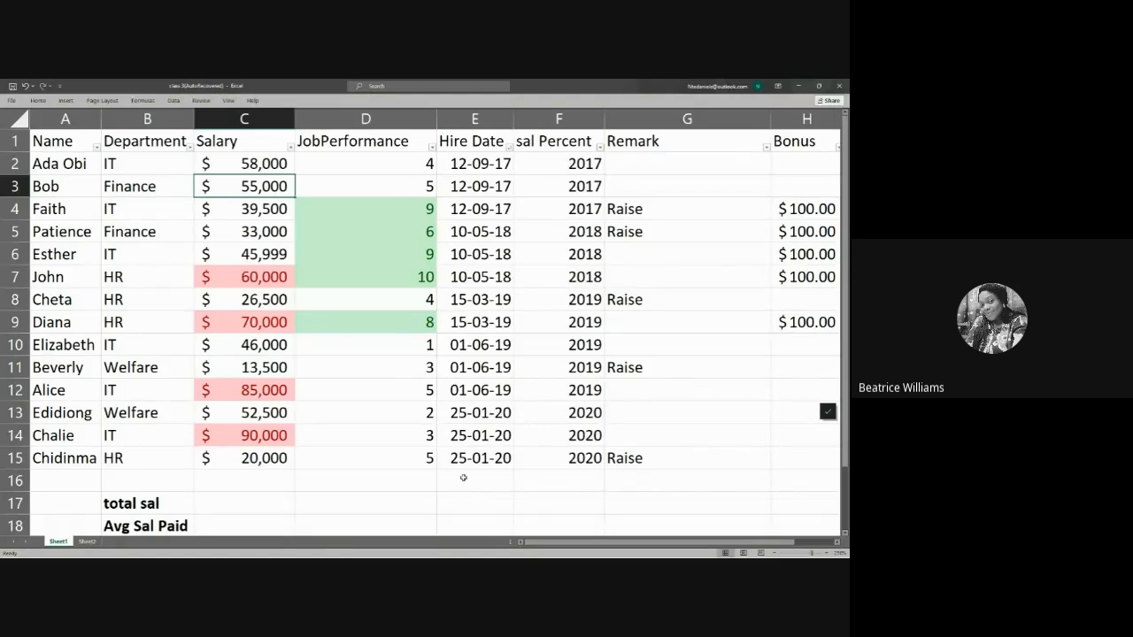
click(398, 455)
click(366, 416)
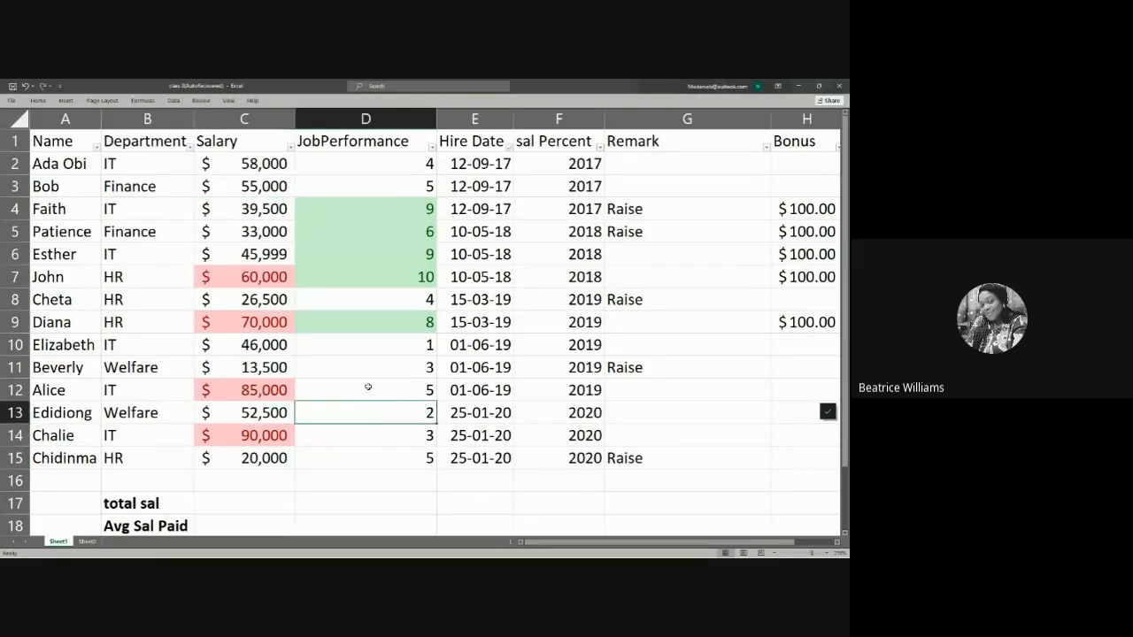
click(369, 387)
click(388, 364)
click(401, 345)
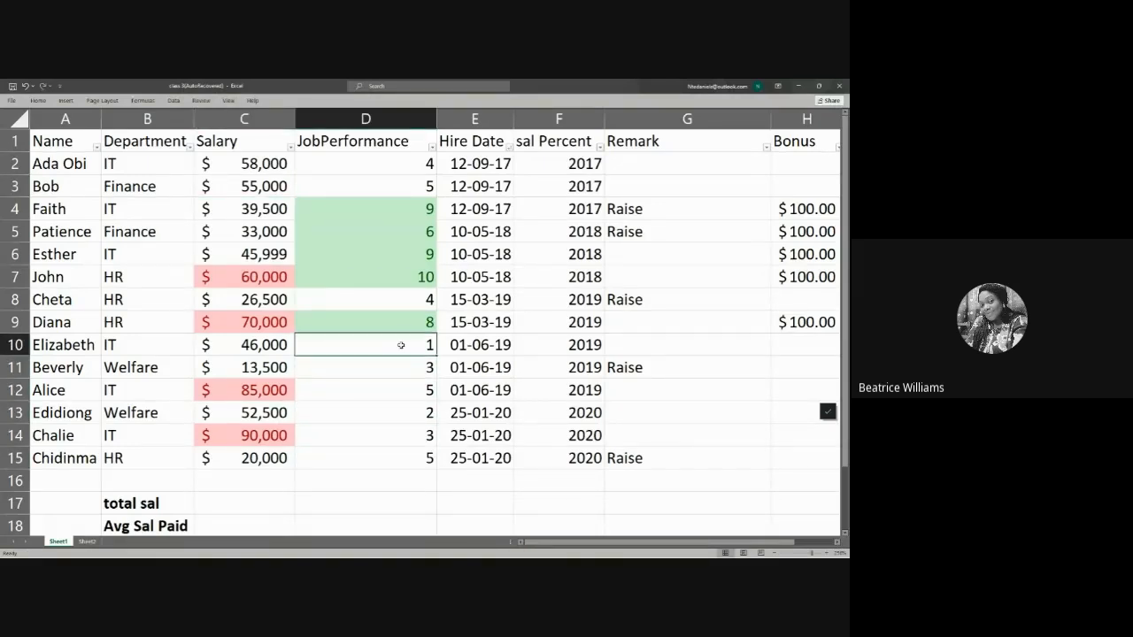
click(407, 301)
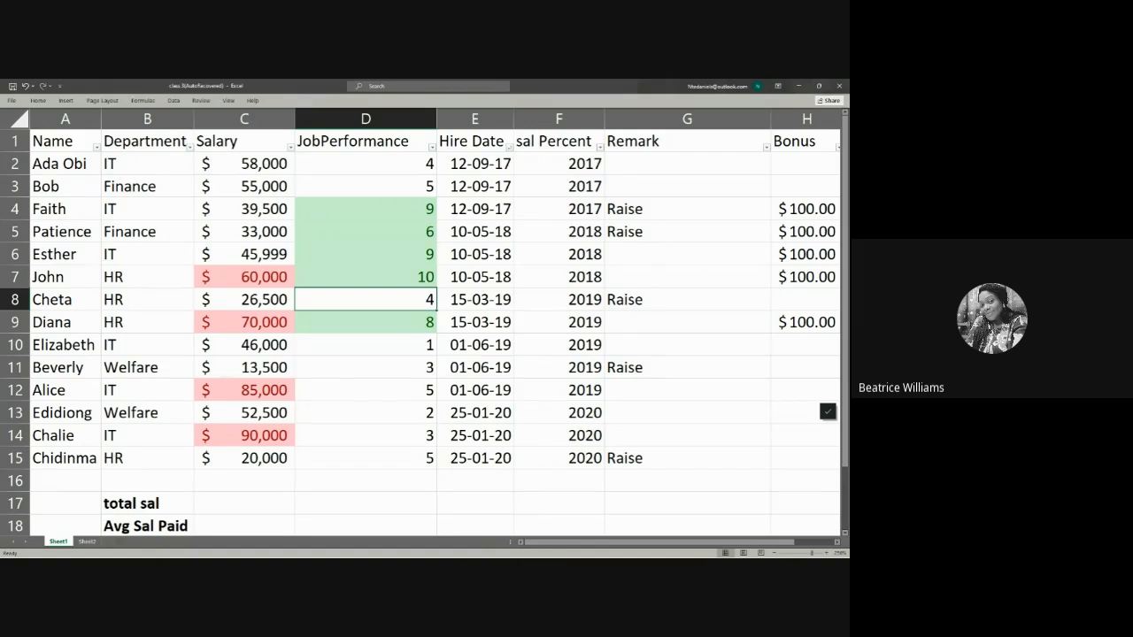
click(384, 278)
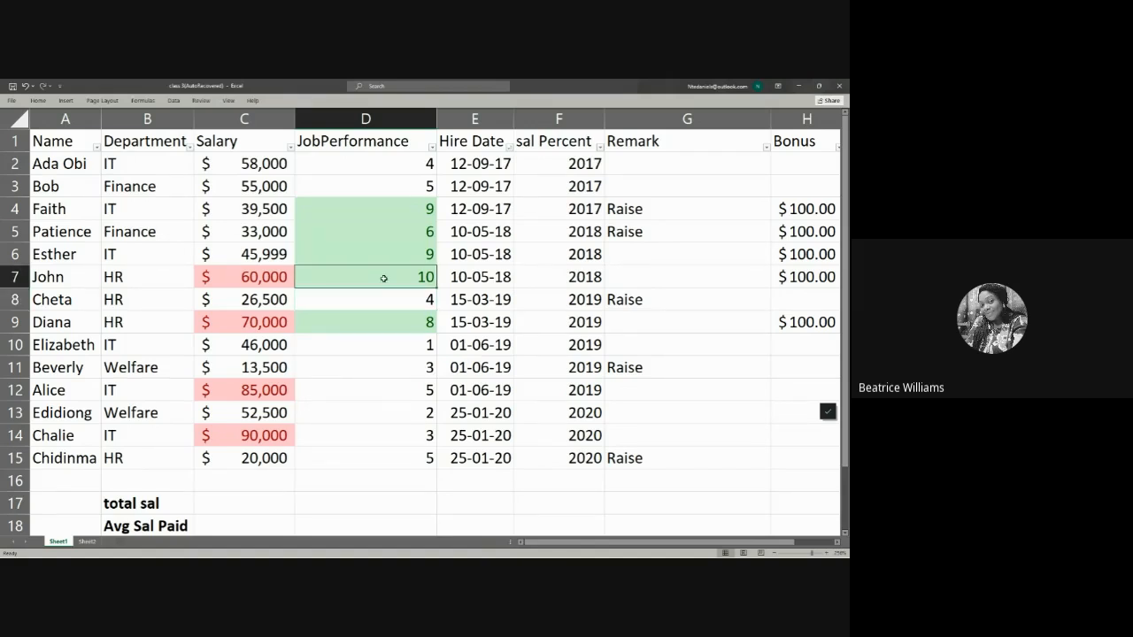
click(387, 259)
click(391, 232)
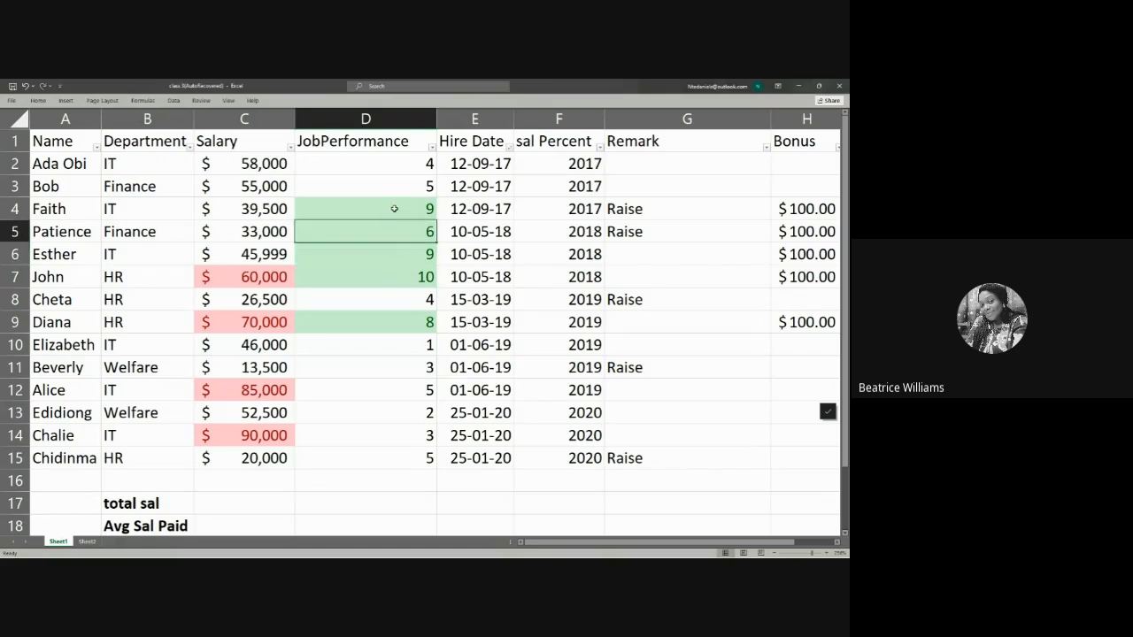
drag(398, 165, 374, 449)
click(377, 416)
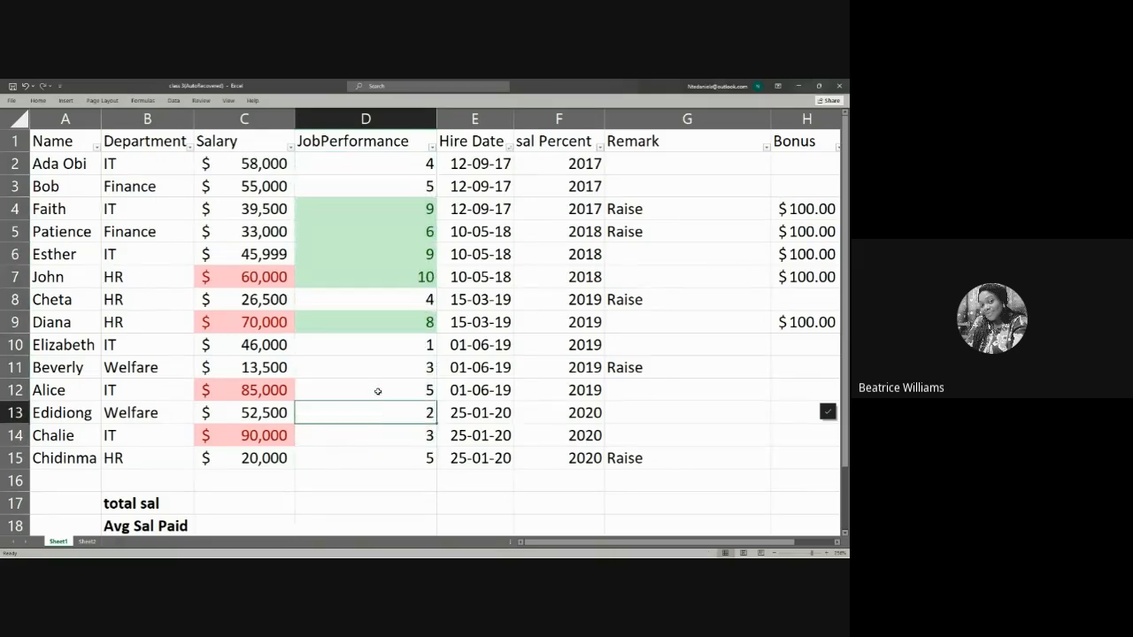
click(377, 392)
click(378, 361)
click(380, 339)
click(384, 315)
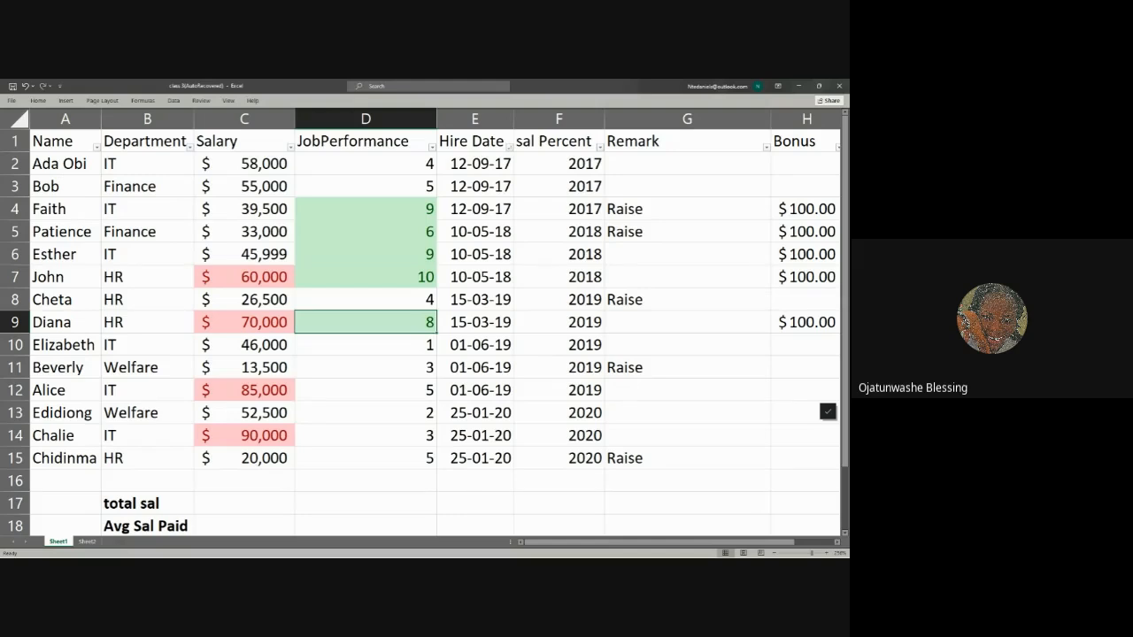
Step: Switch to Google Drive in the browser and open the TEFEM DA TAF folder in My Drive
key(alt+Tab)
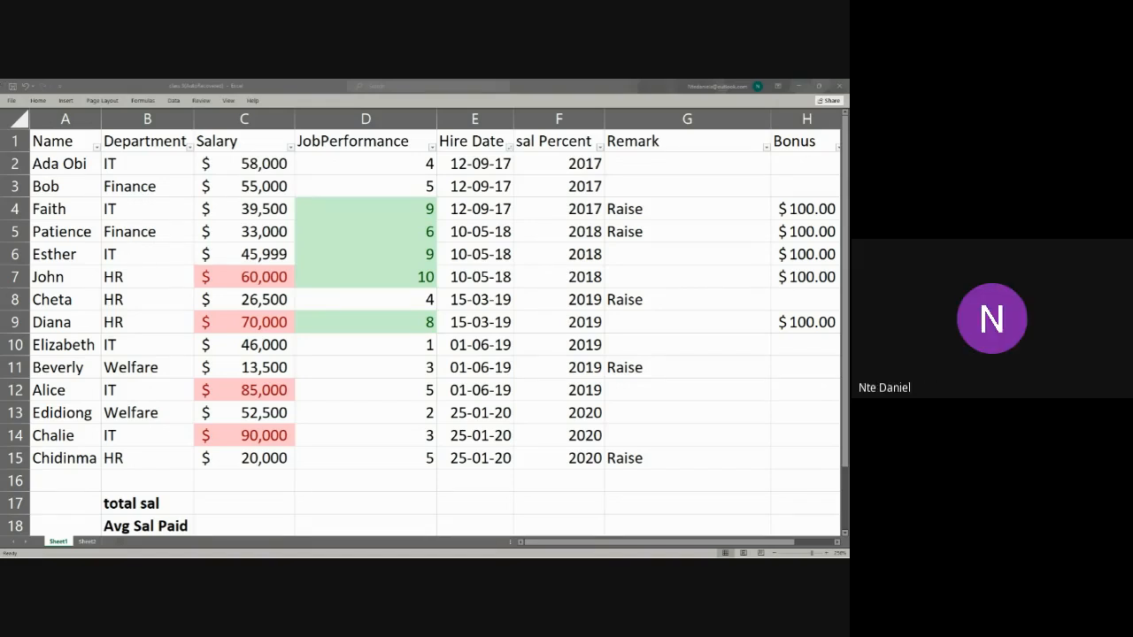
click(507, 512)
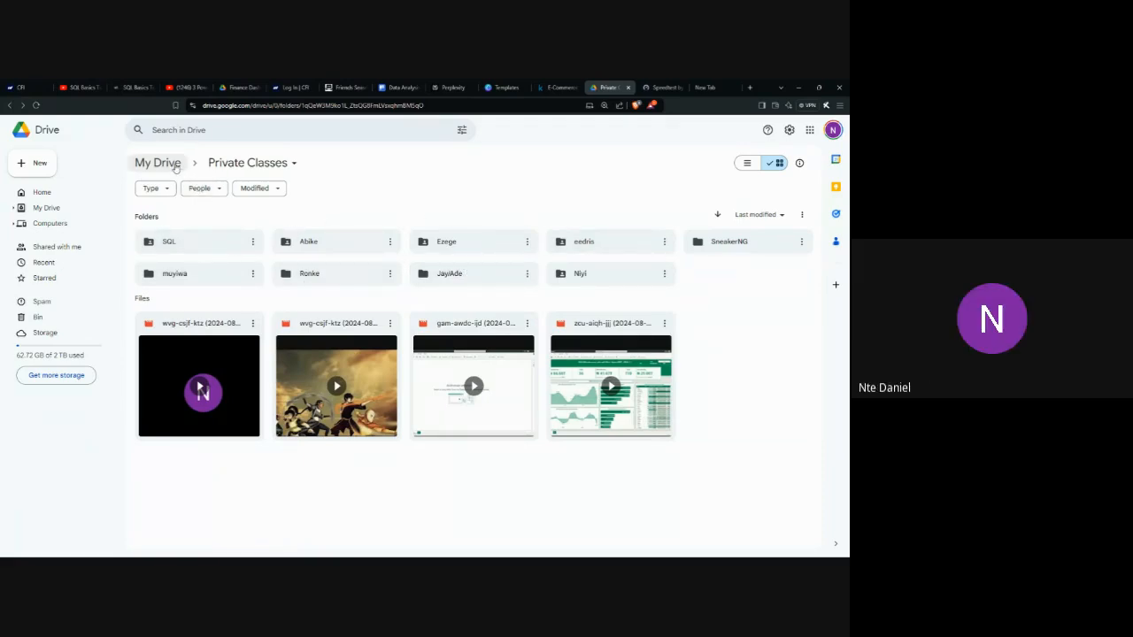
click(176, 167)
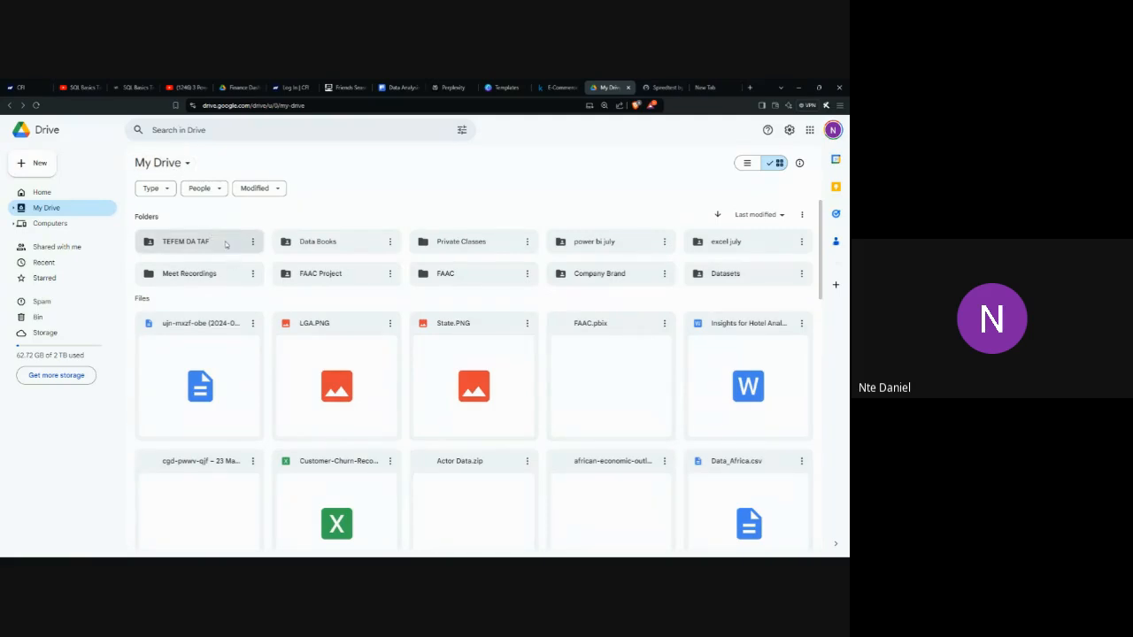
click(226, 245)
double_click(226, 245)
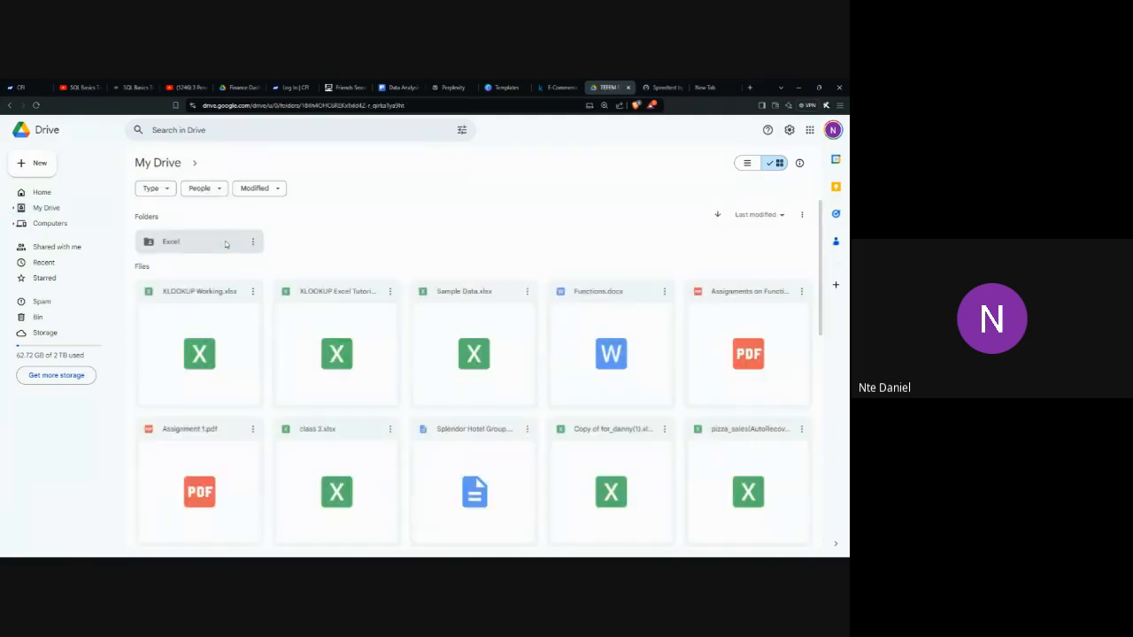
Step: Copy the share link of the Excel folder inside TEFEM DA TAF
click(254, 243)
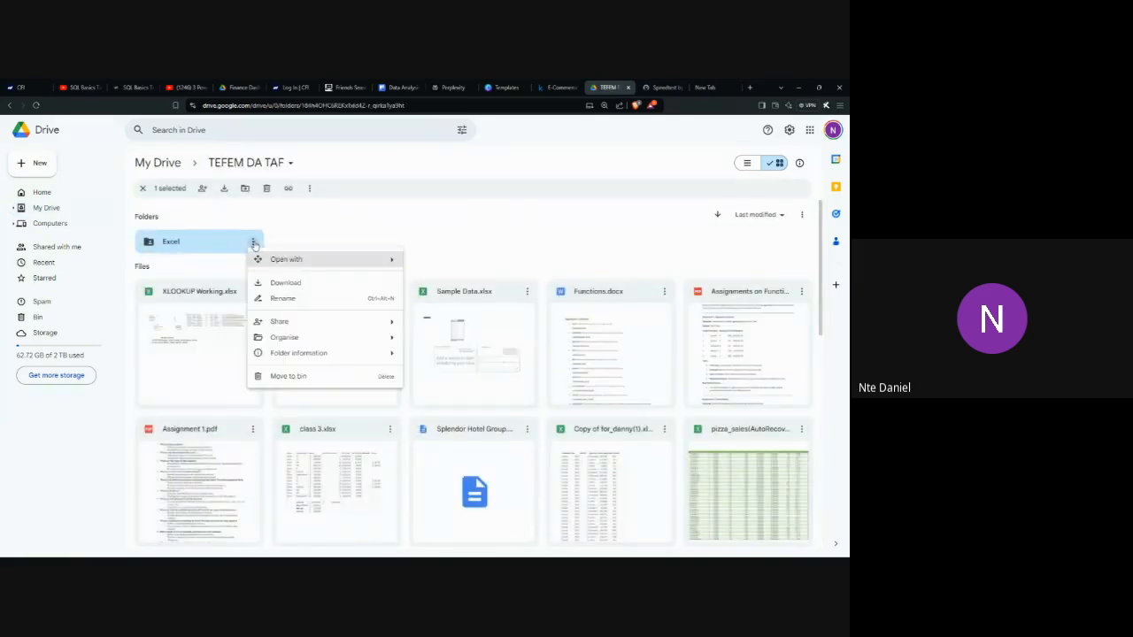
mouse_move(312, 322)
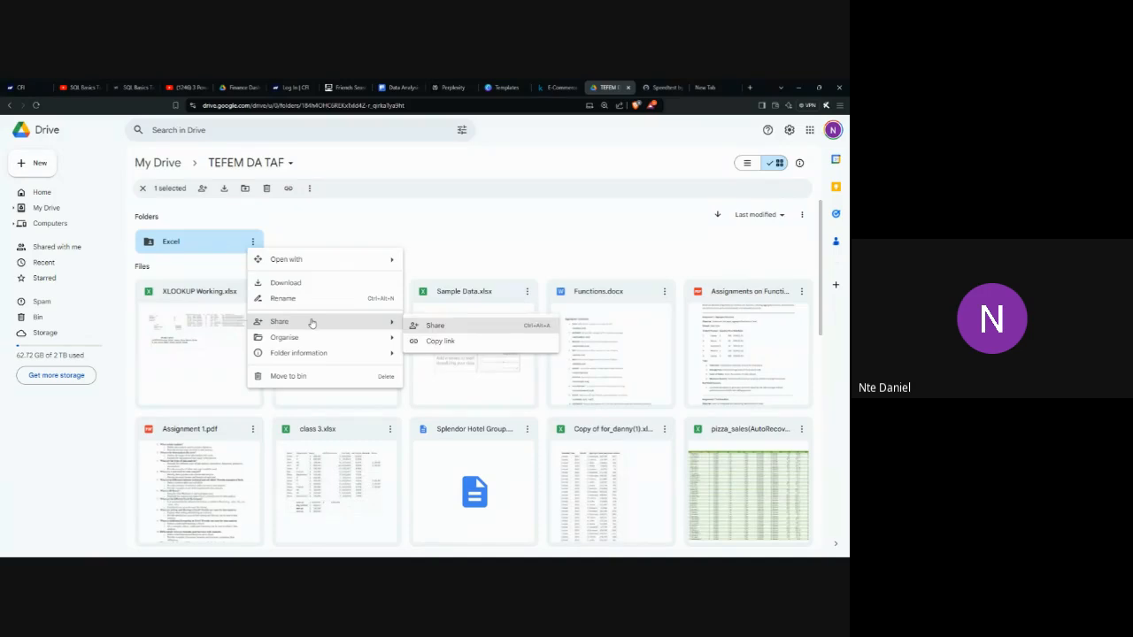
mouse_move(350, 338)
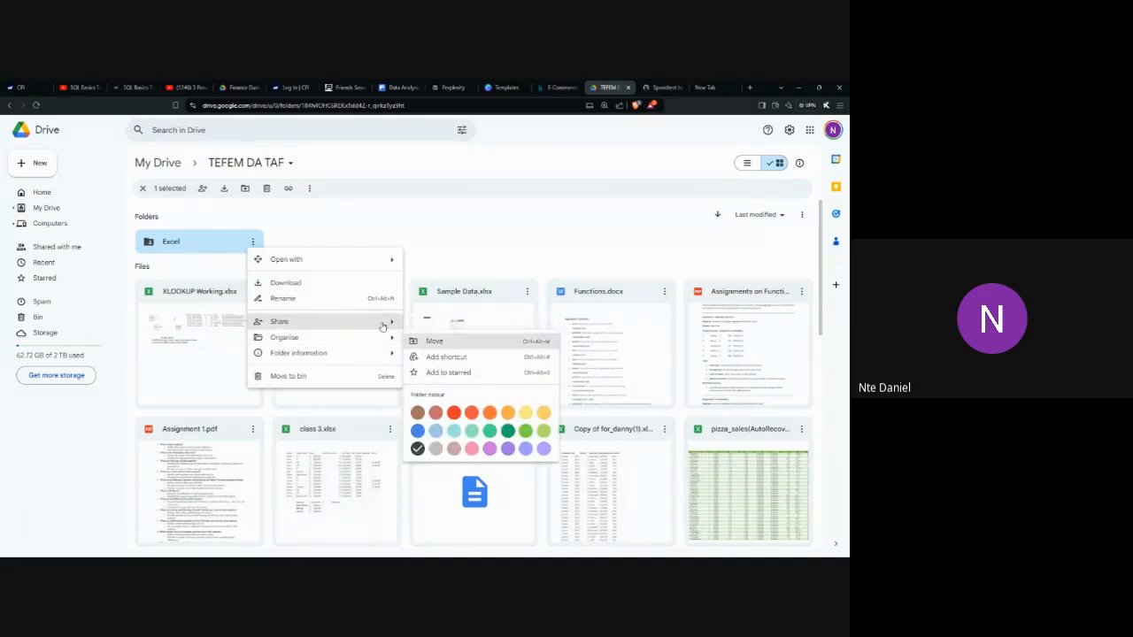
mouse_move(397, 330)
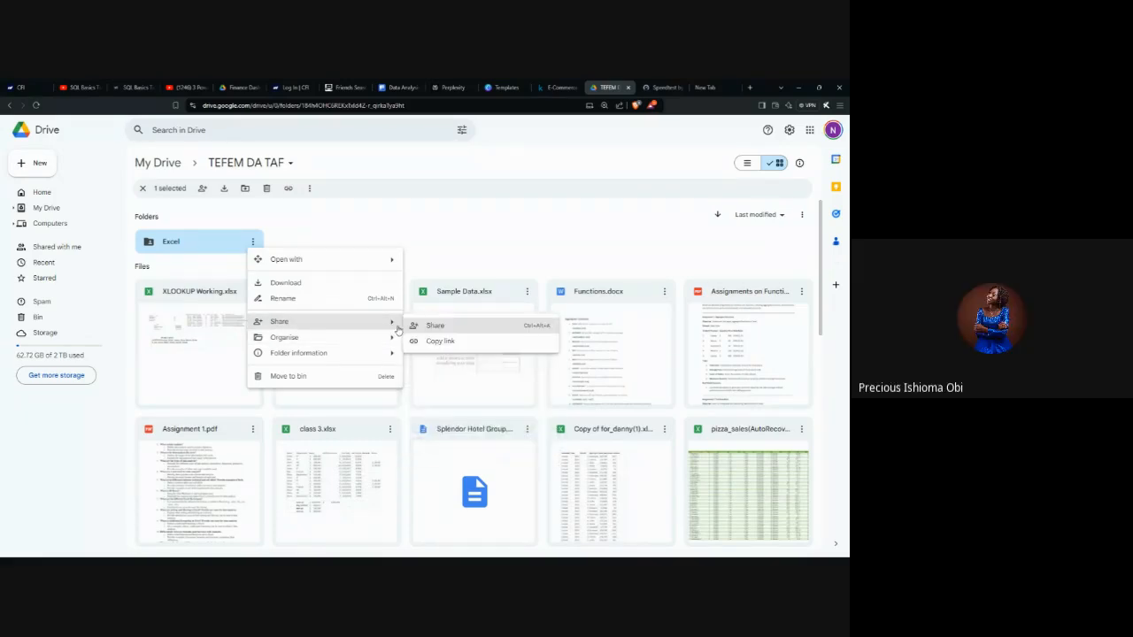
click(432, 340)
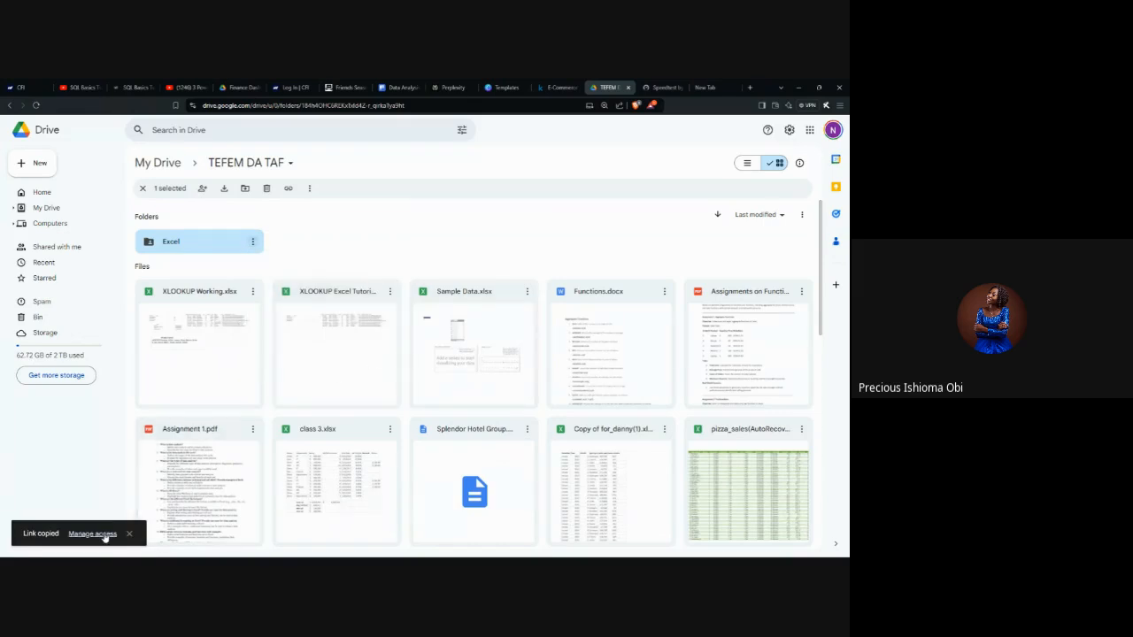
Step: Open the access settings of the Excel folder and review its general access and link role options
click(92, 534)
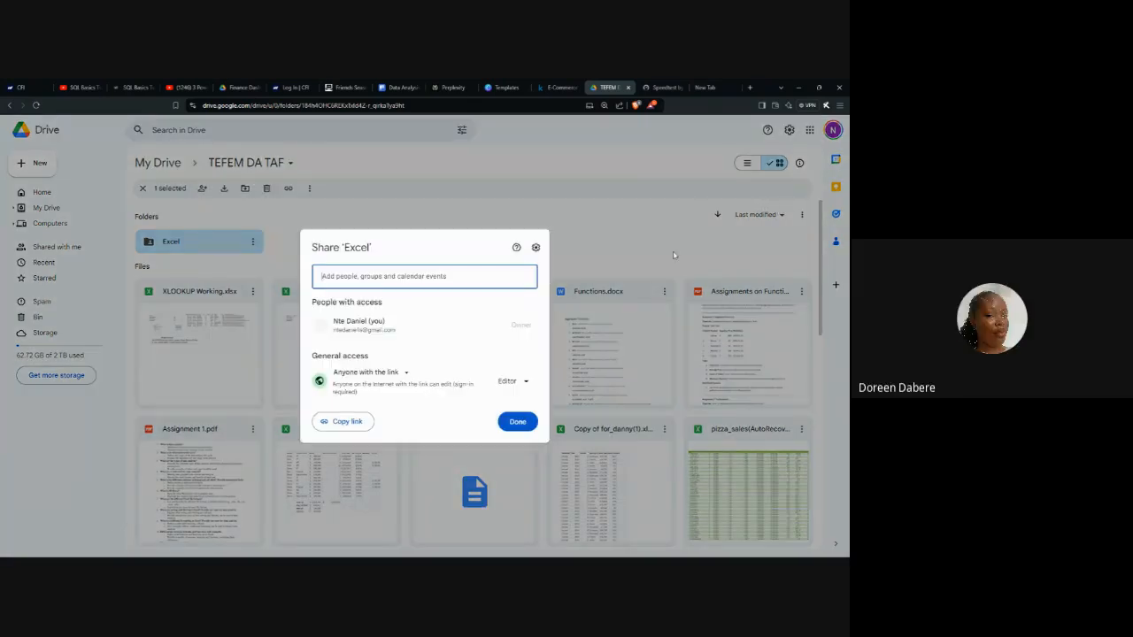
click(401, 379)
click(403, 417)
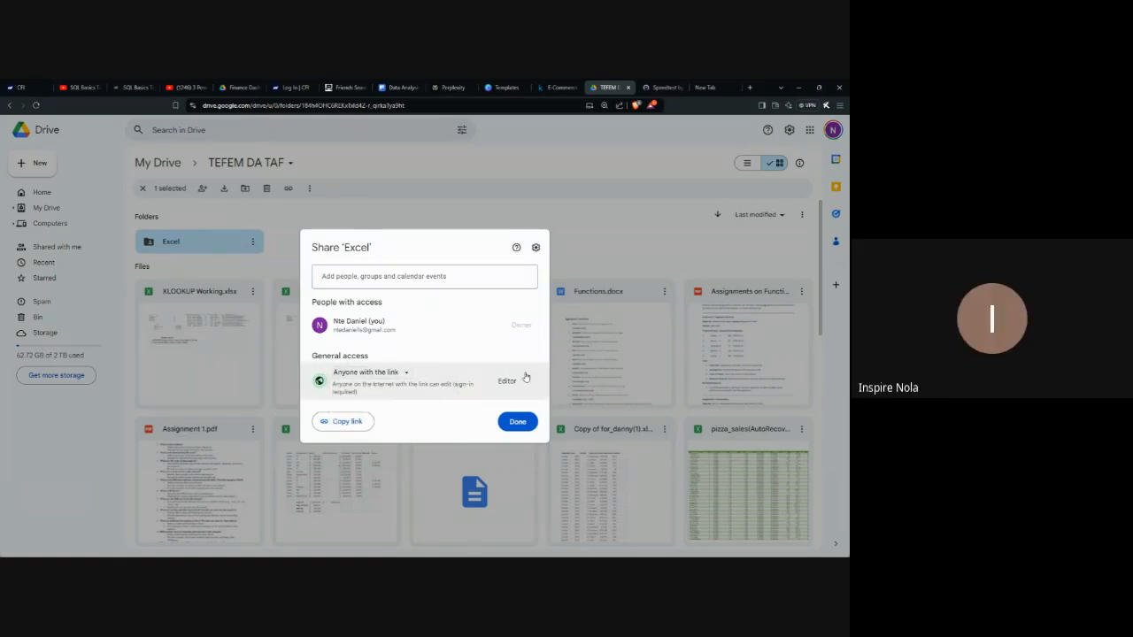
click(522, 381)
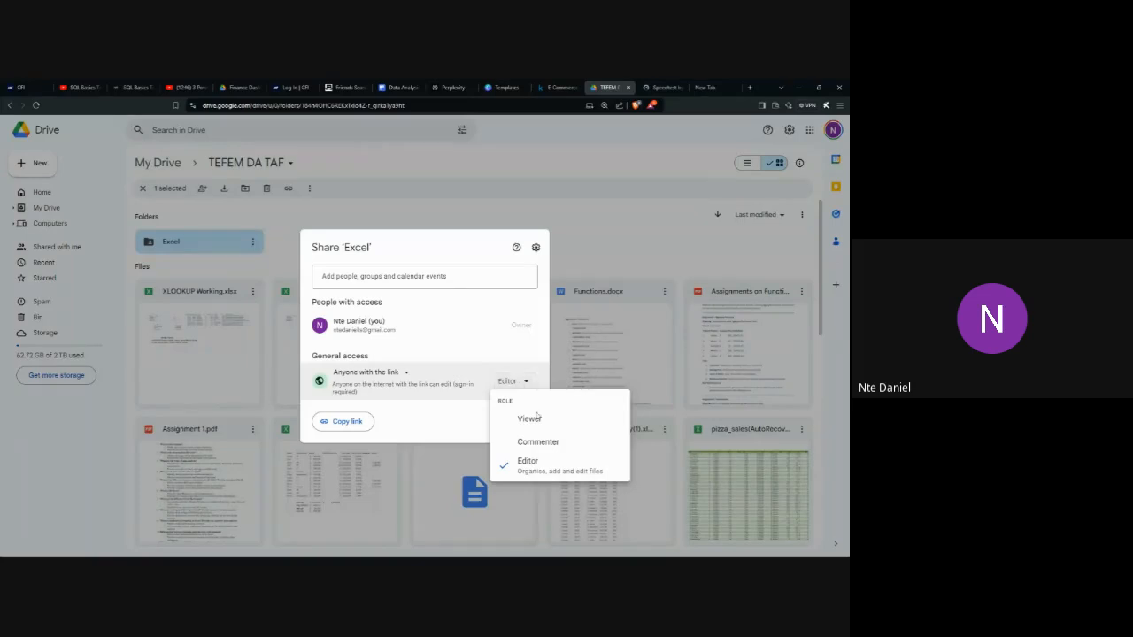
click(424, 429)
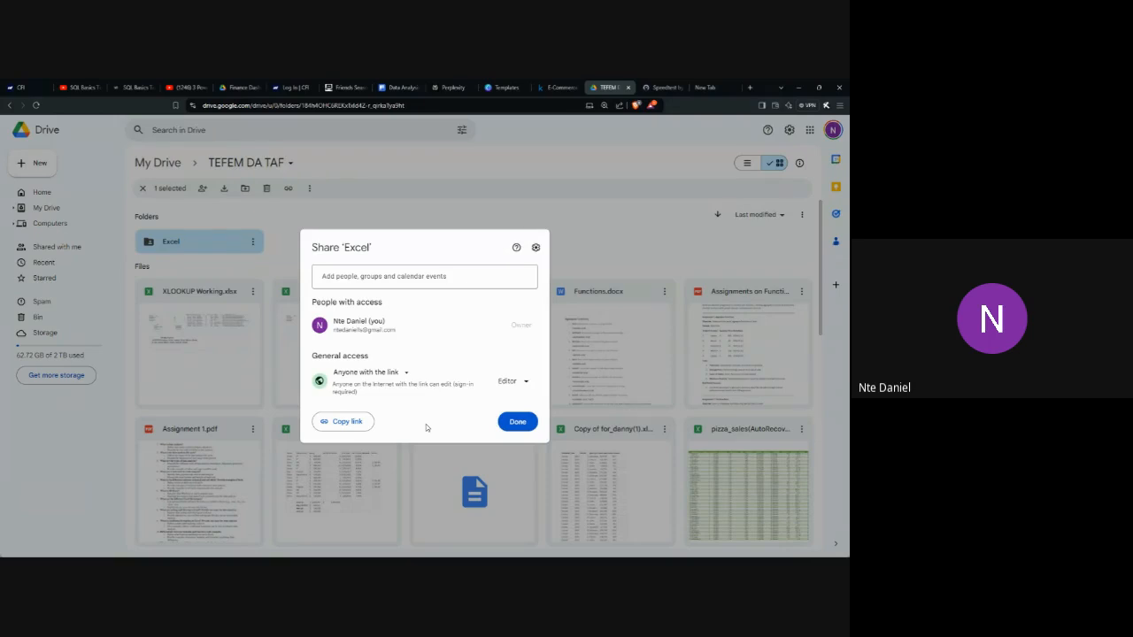
Step: Set the anyone-with-the-link role to Viewer for the Excel folder only, leaving the parent folder out, and return to the staff workbook in Excel
click(514, 381)
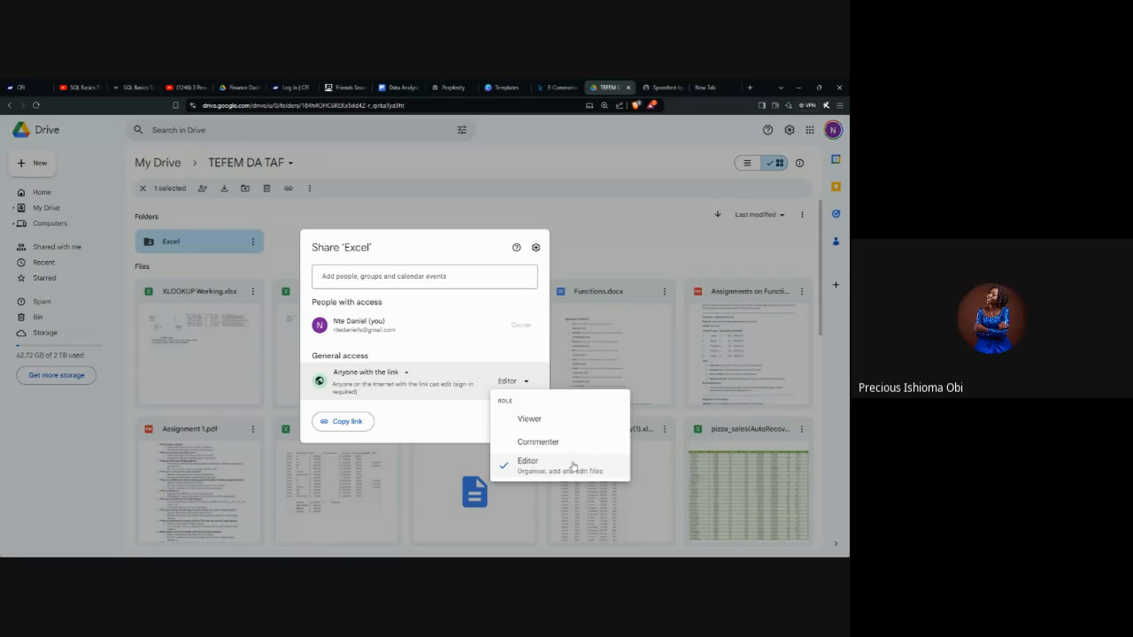
click(528, 421)
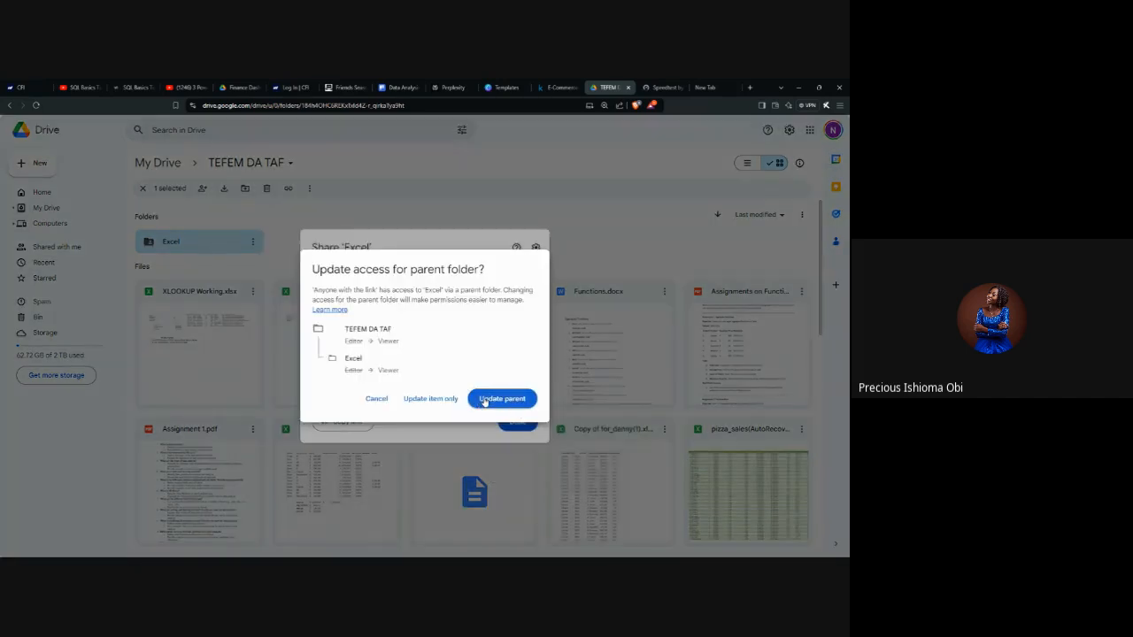
click(413, 398)
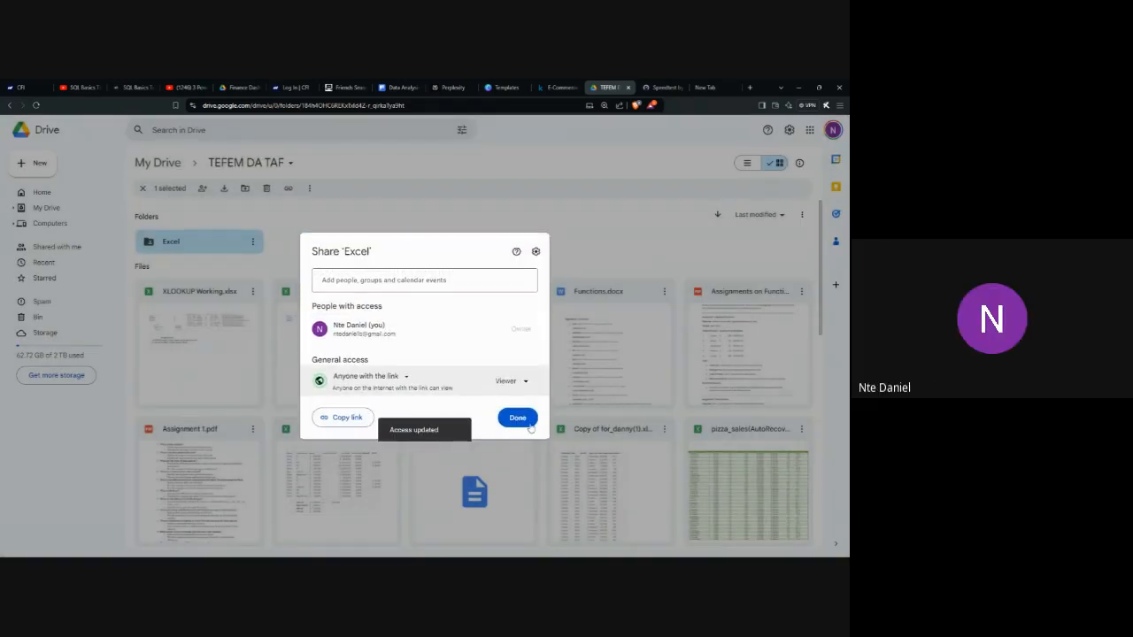
click(517, 418)
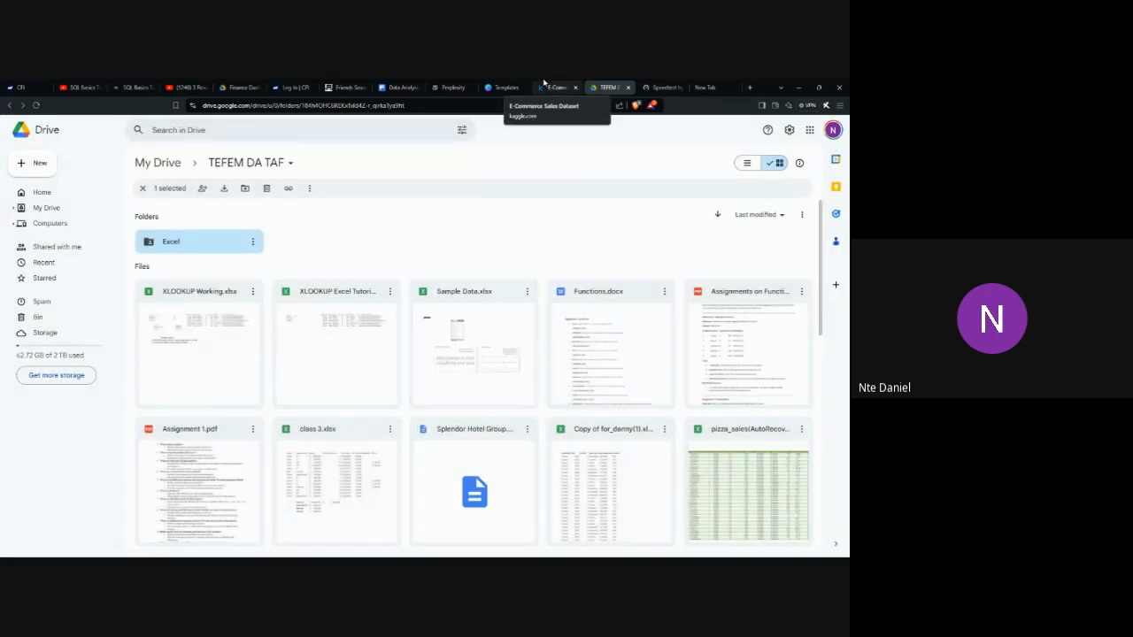
click(799, 87)
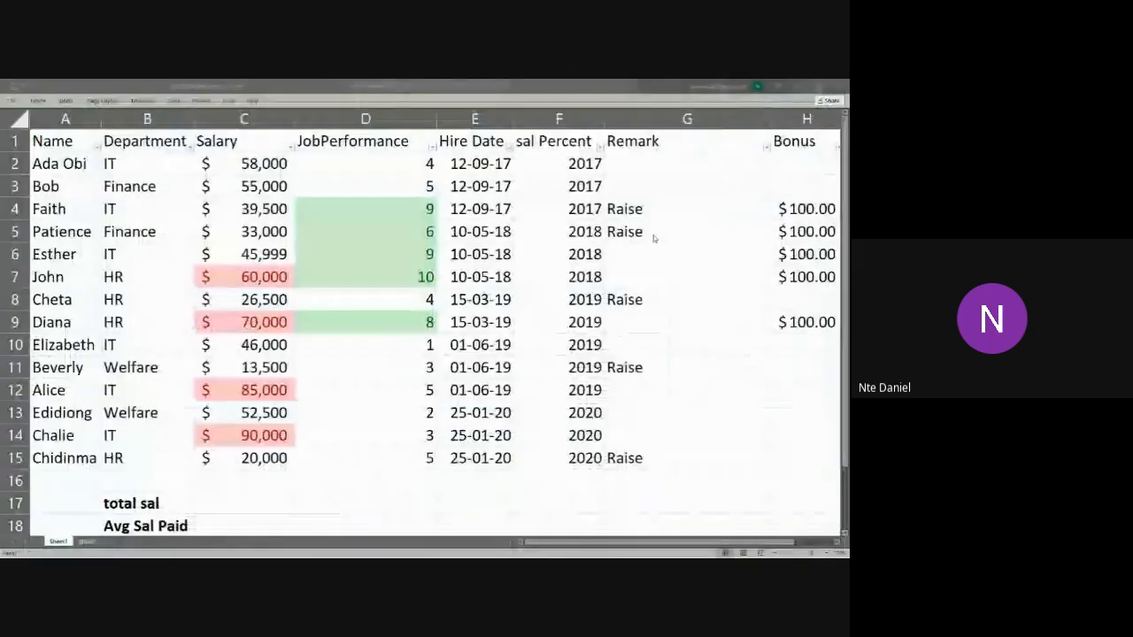